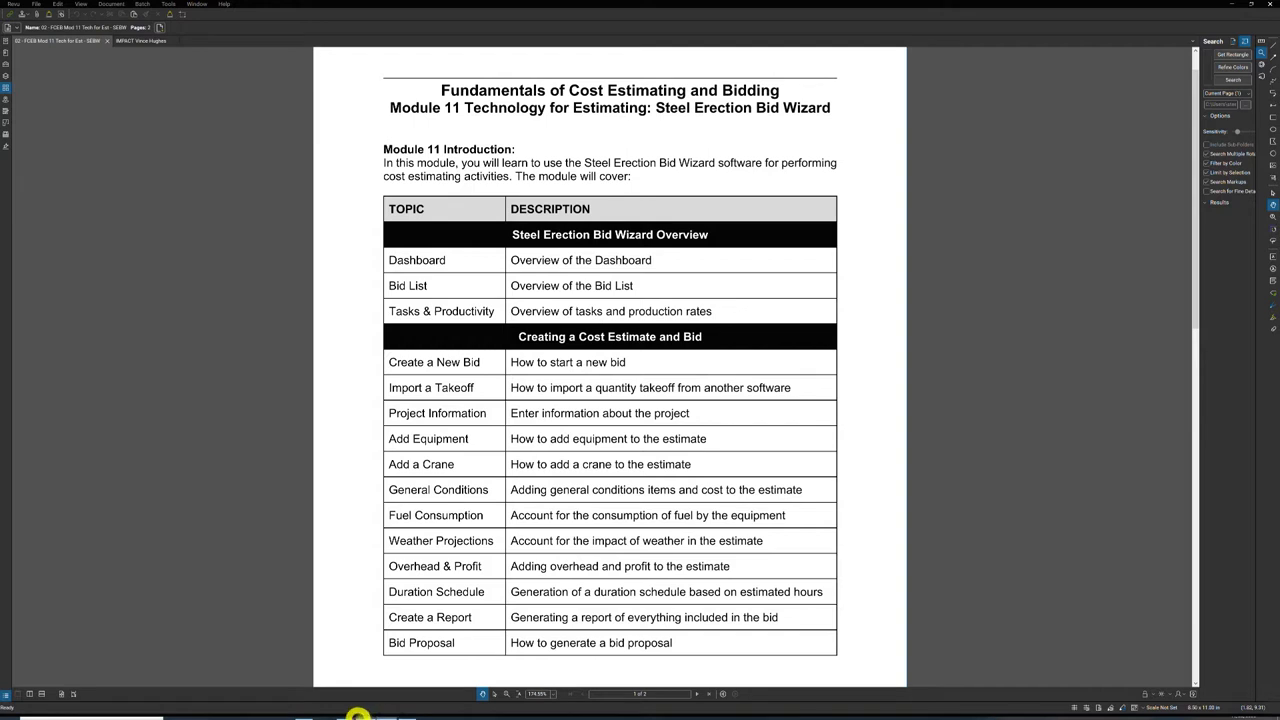
Switch to the Steel Erection Bid Wizard browser window and open the Tasks configuration in the settings
mouse_move(367, 711)
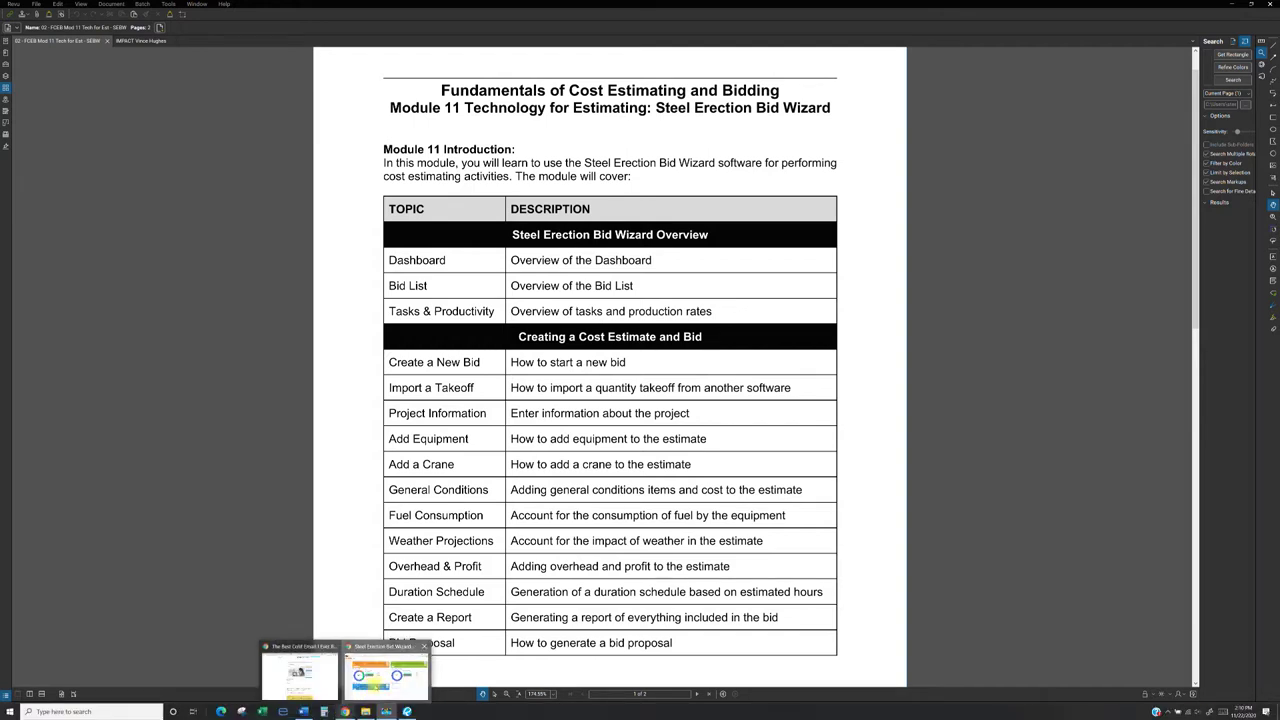
left_click(372, 686)
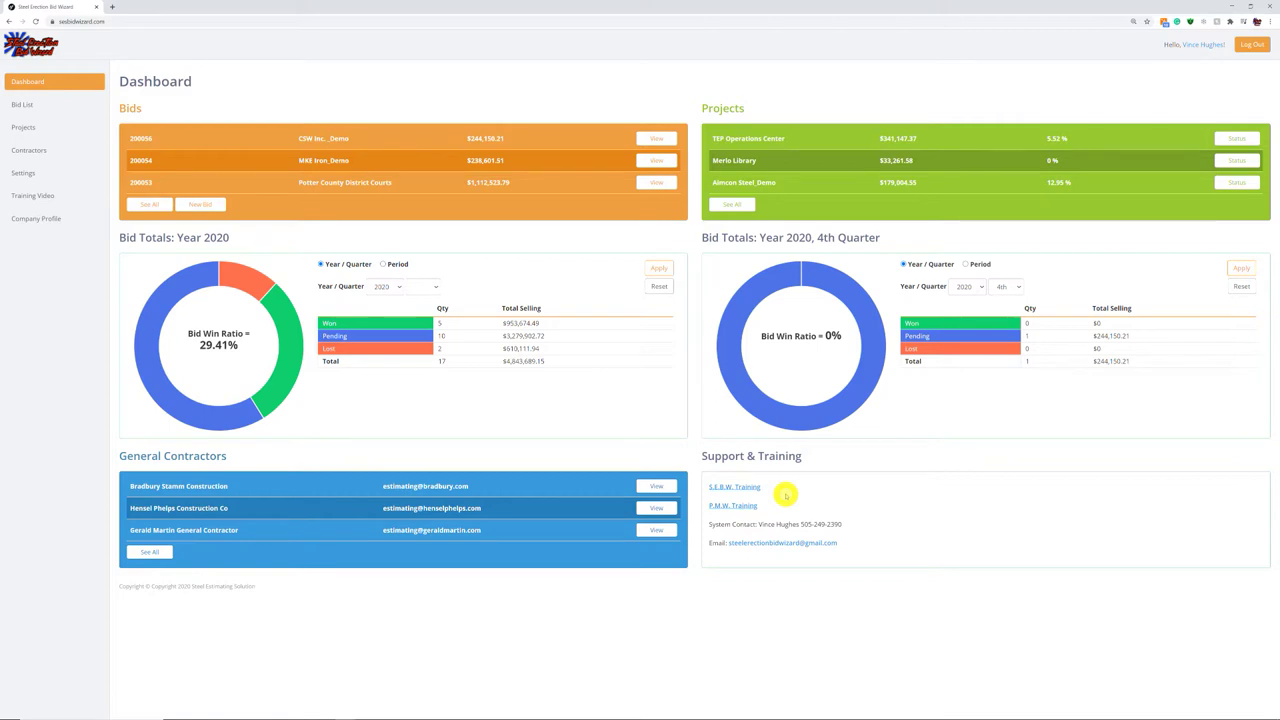
left_click(36, 175)
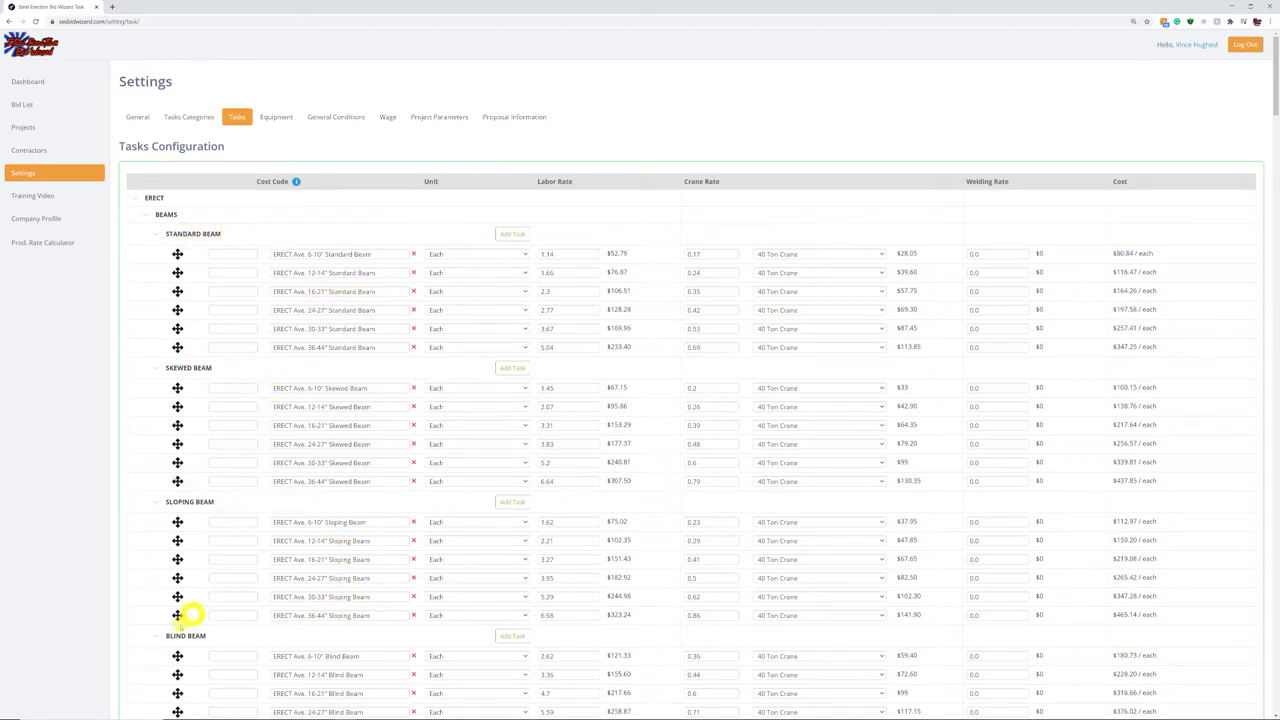
Examine how the Tasks Configuration lists units, labor, crane and welding rates for the ERECT beams, columns and brace frames
scroll(256, 635, "down", 1)
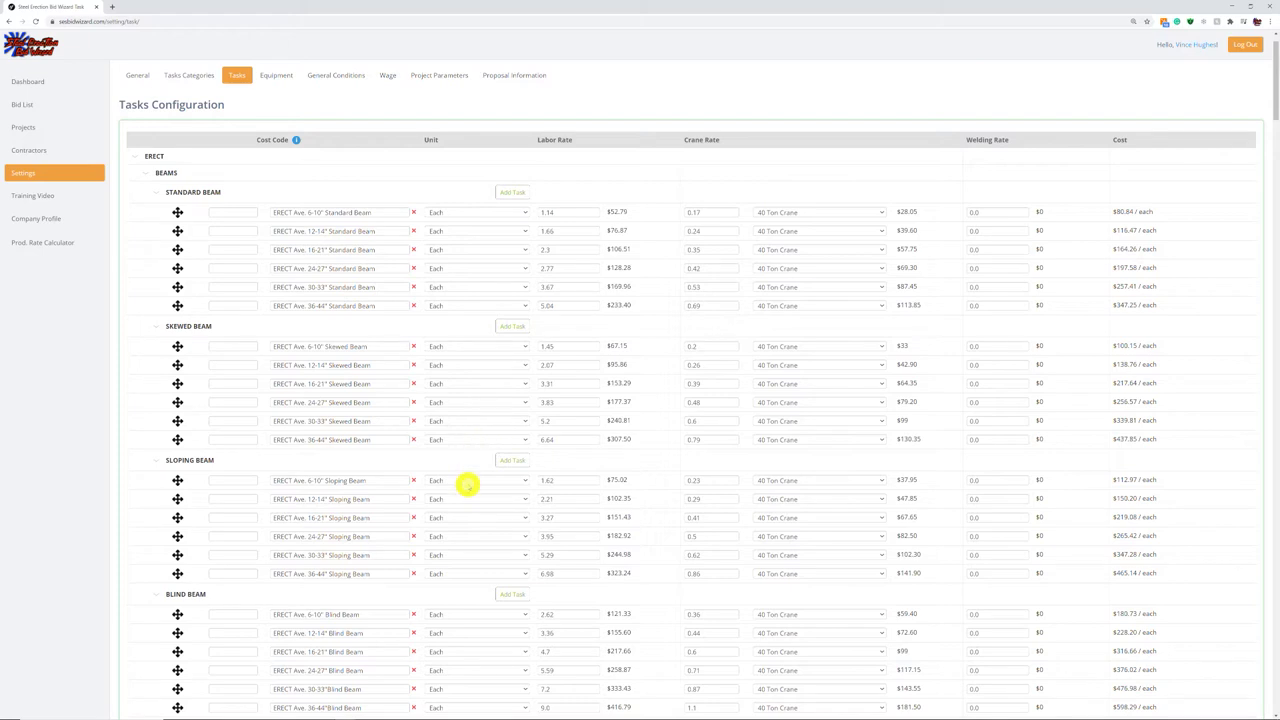
left_click(535, 485)
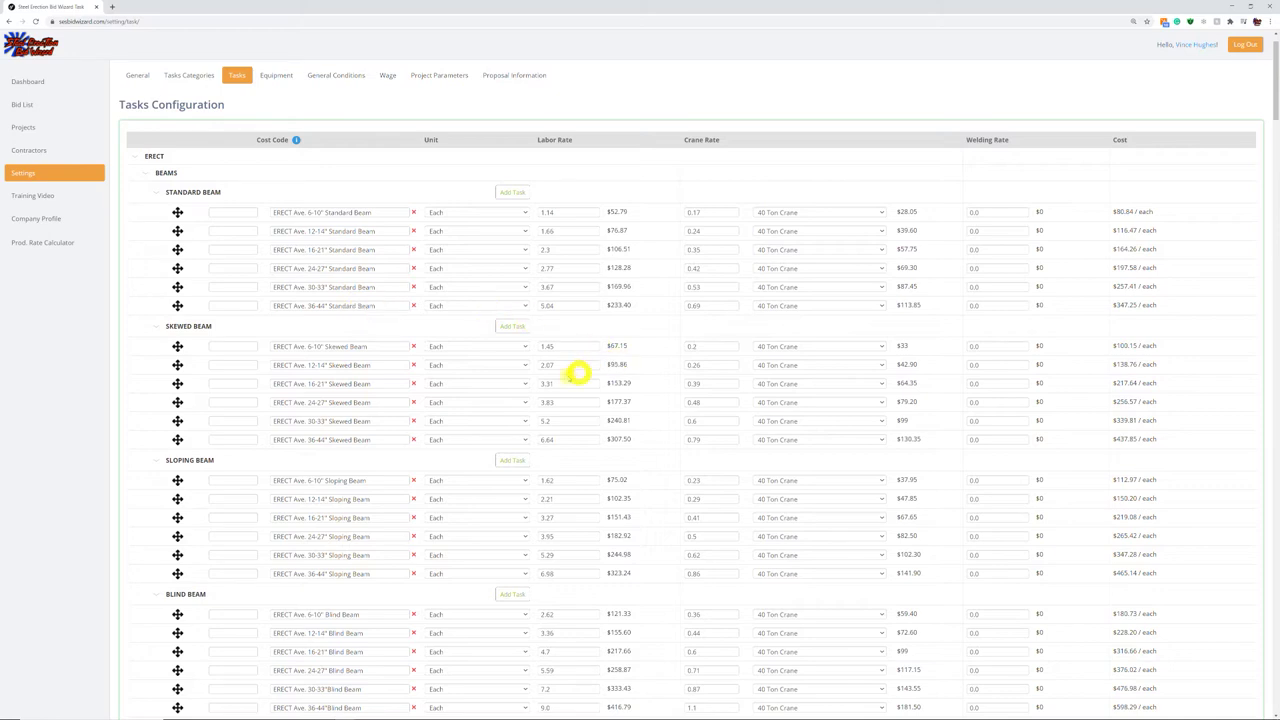
scroll(480, 428, "down", 2)
scroll(437, 470, "down", 1)
scroll(430, 470, "down", 5)
scroll(383, 440, "down", 4)
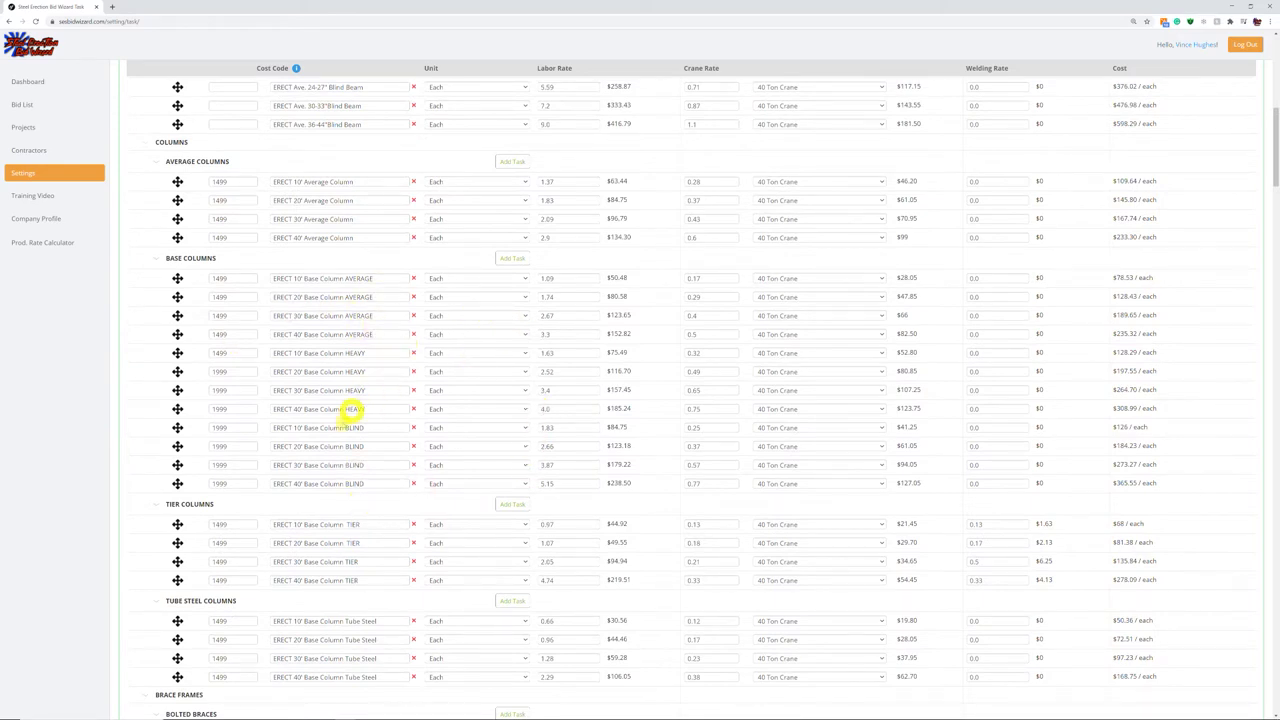
scroll(325, 460, "down", 2)
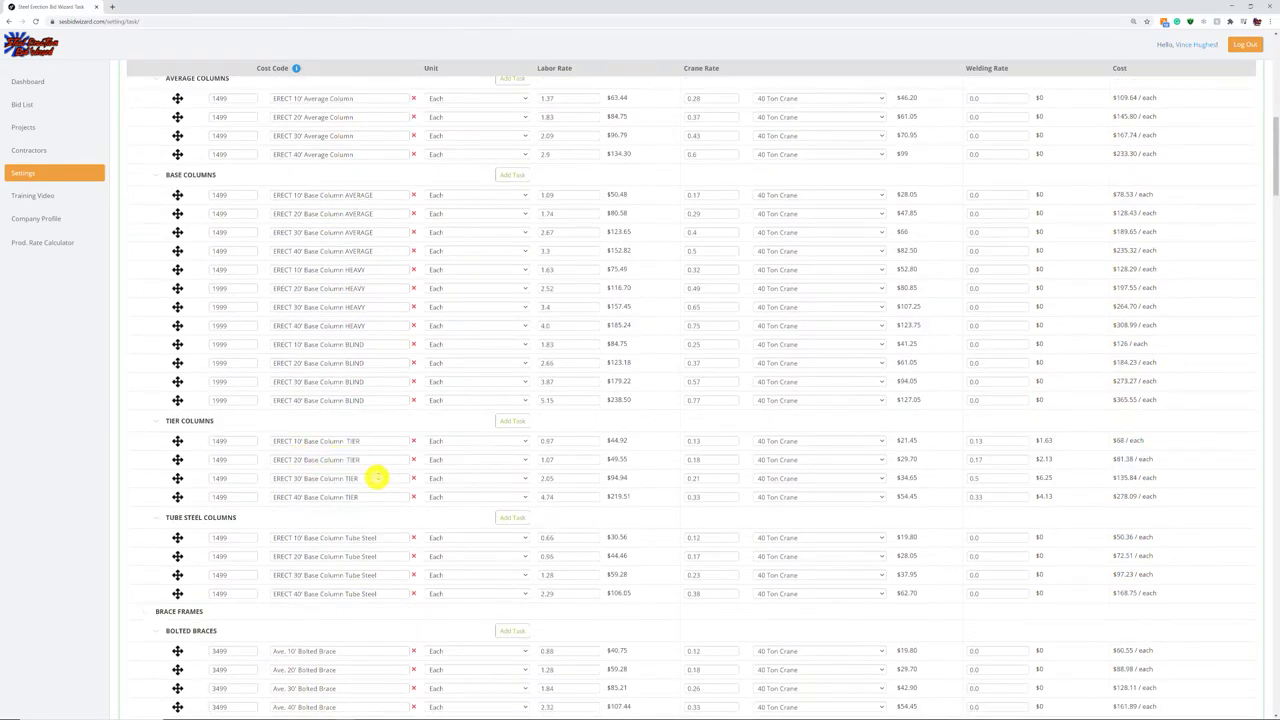
scroll(386, 471, "down", 3)
scroll(320, 485, "down", 2)
scroll(300, 540, "down", 2)
scroll(371, 538, "down", 2)
scroll(374, 554, "down", 2)
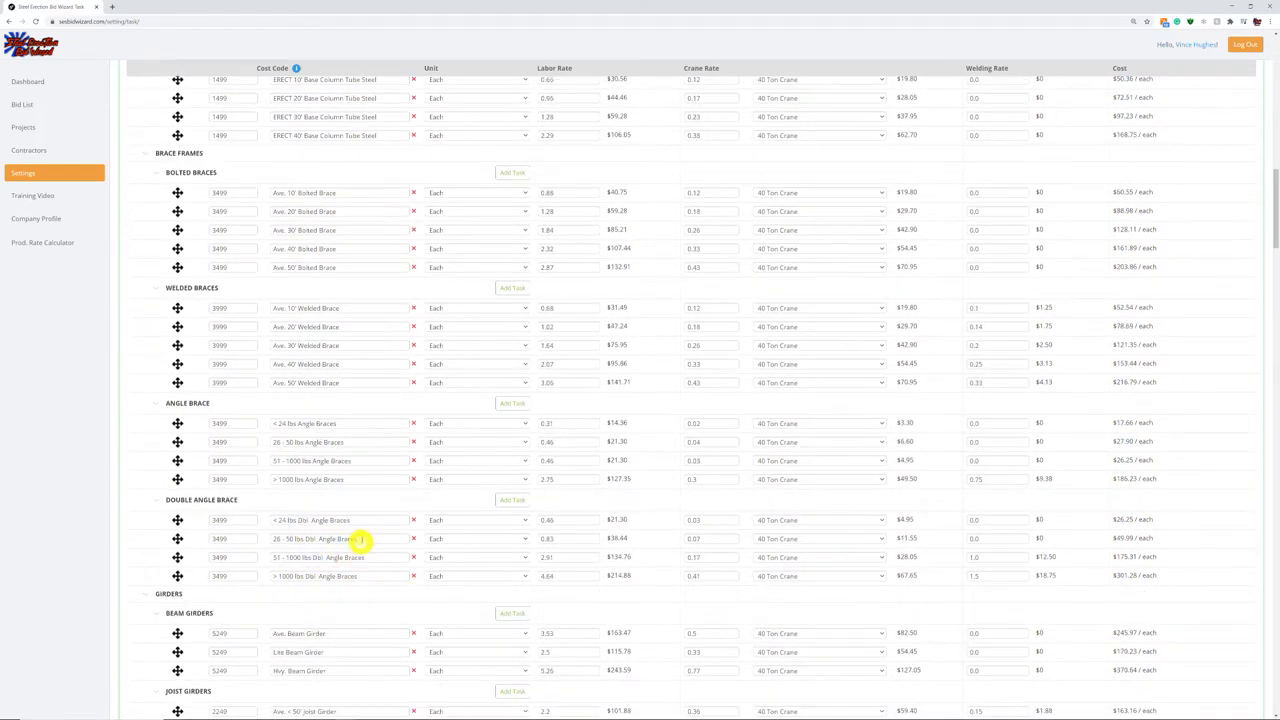
scroll(366, 560, "up", 3)
scroll(378, 567, "up", 9)
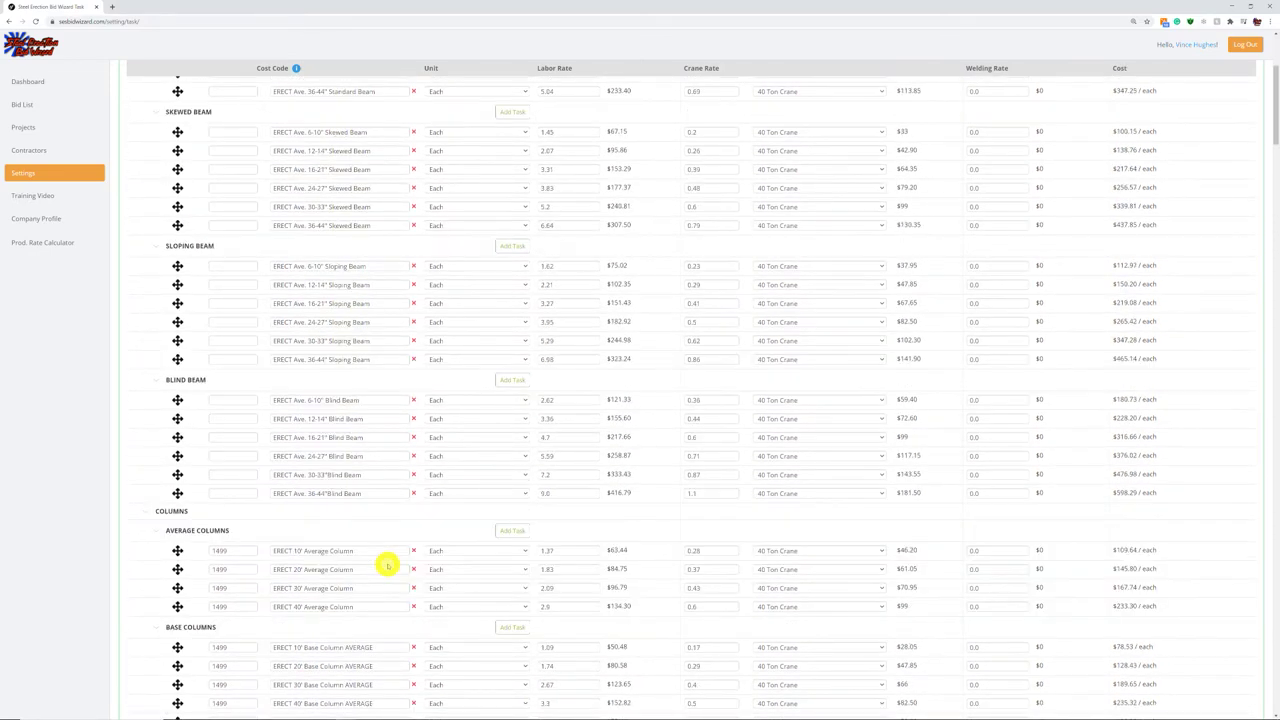
scroll(388, 566, "up", 3)
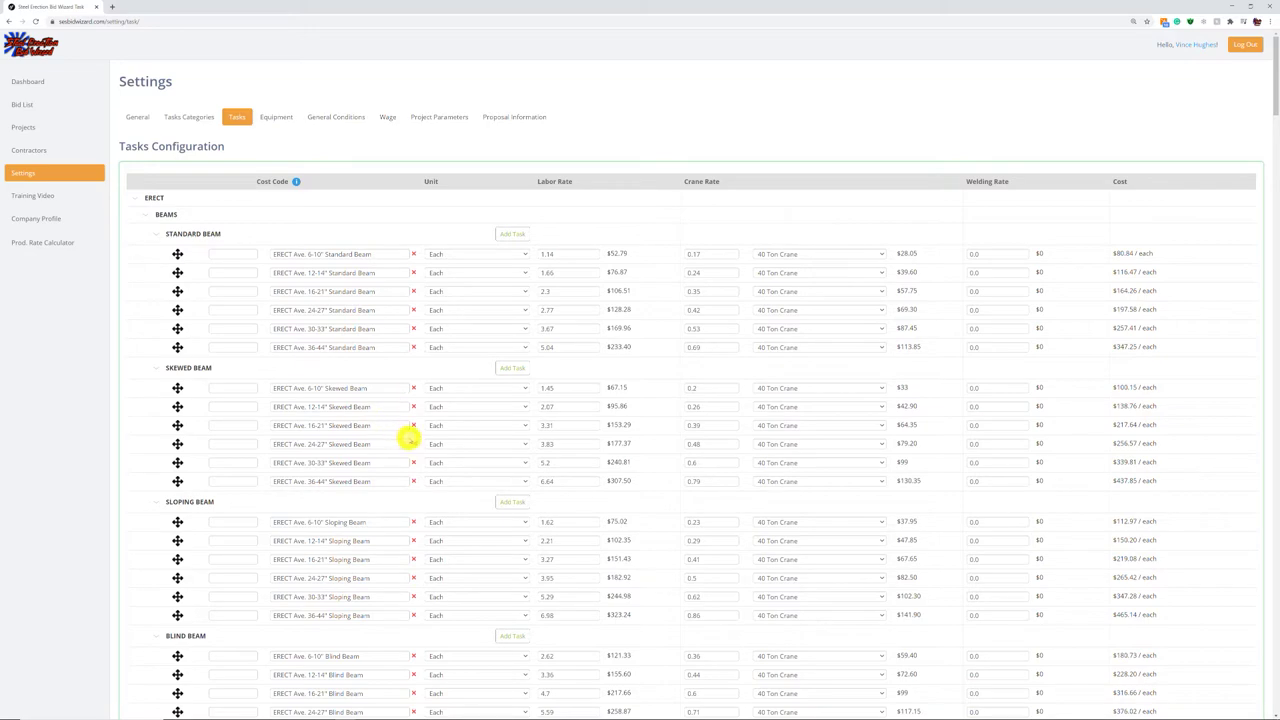
Review the ERECT task categories in order, from beams and columns through braces, girders, girts, joists and purlins to trusses
scroll(375, 480, "down", 3)
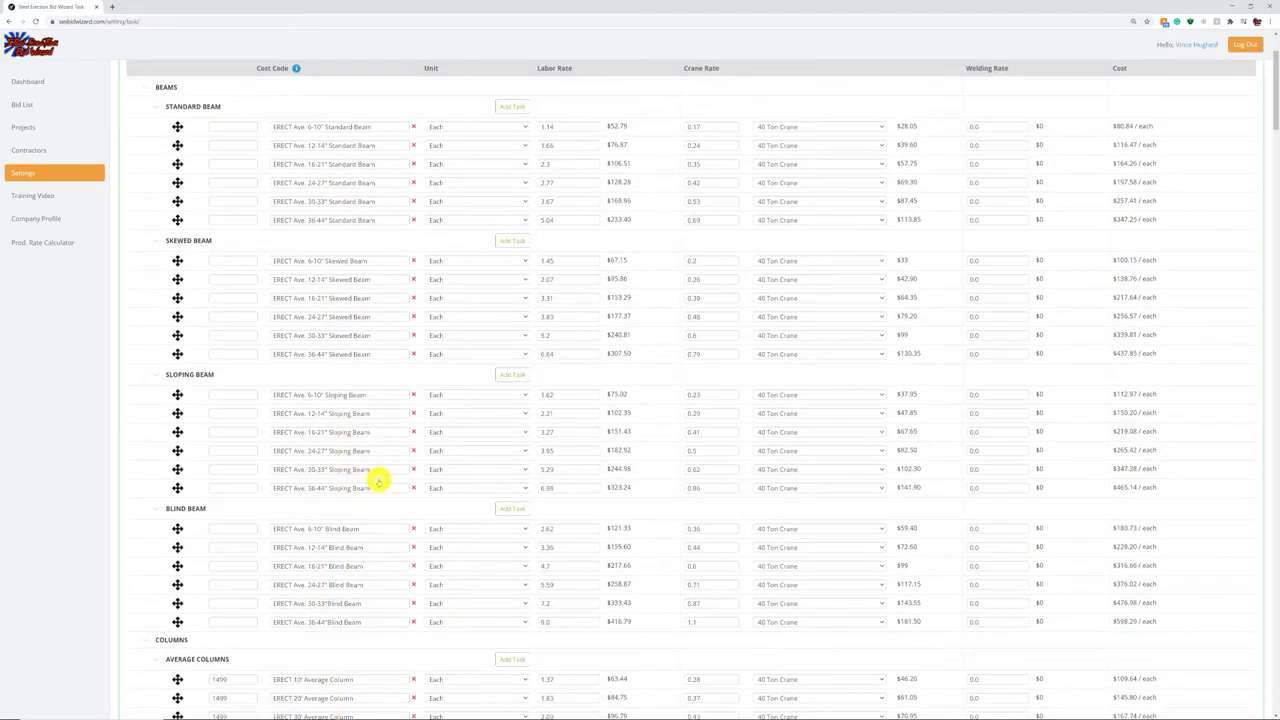
scroll(375, 478, "down", 4)
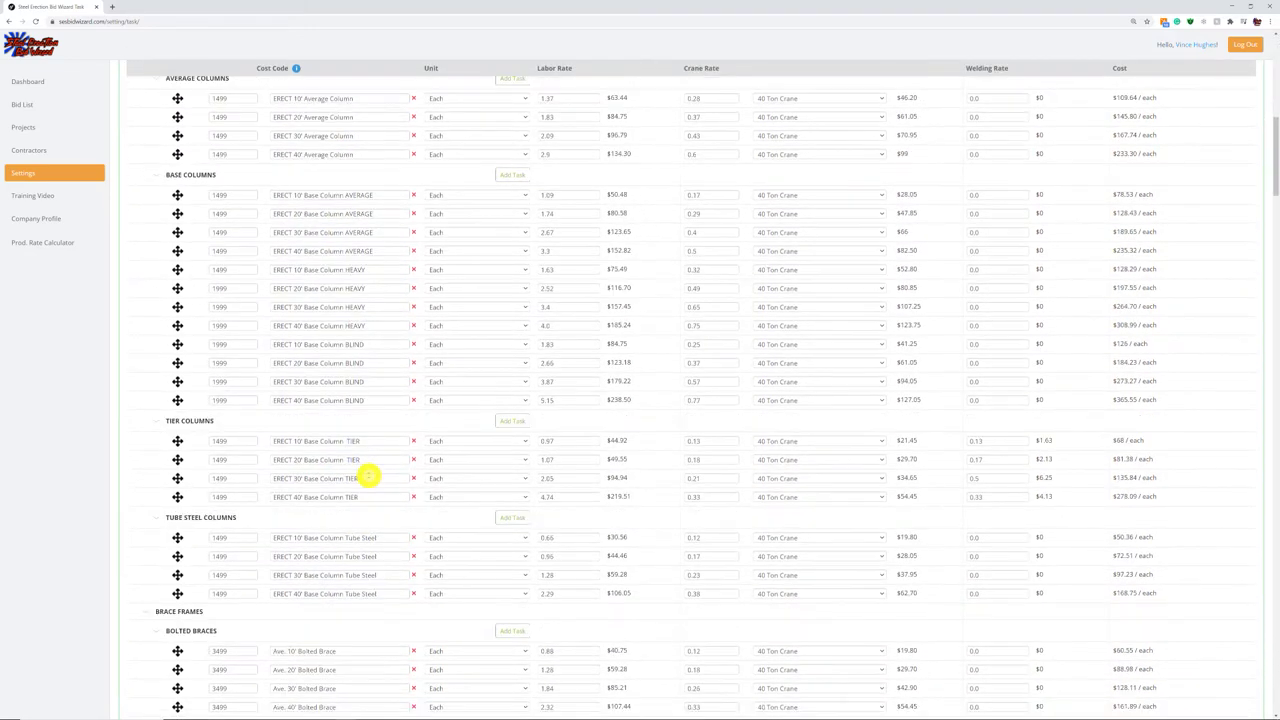
scroll(370, 482, "down", 2)
scroll(330, 420, "down", 1)
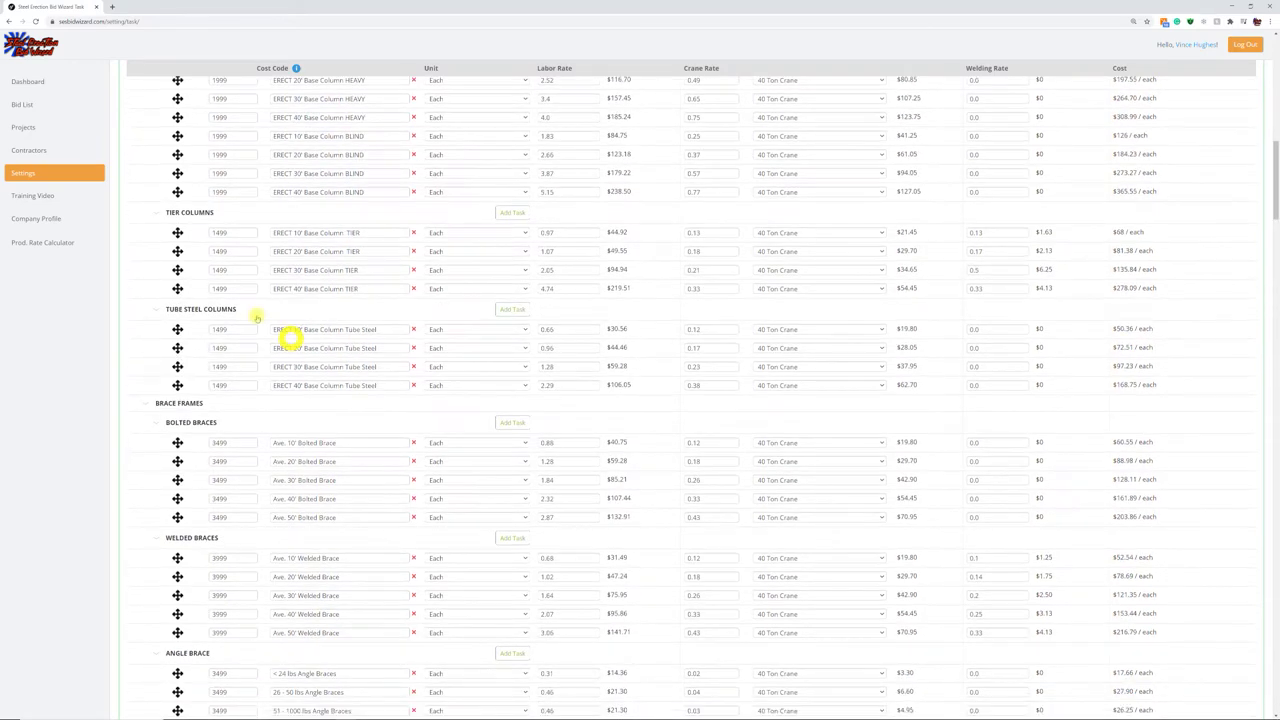
scroll(337, 458, "down", 2)
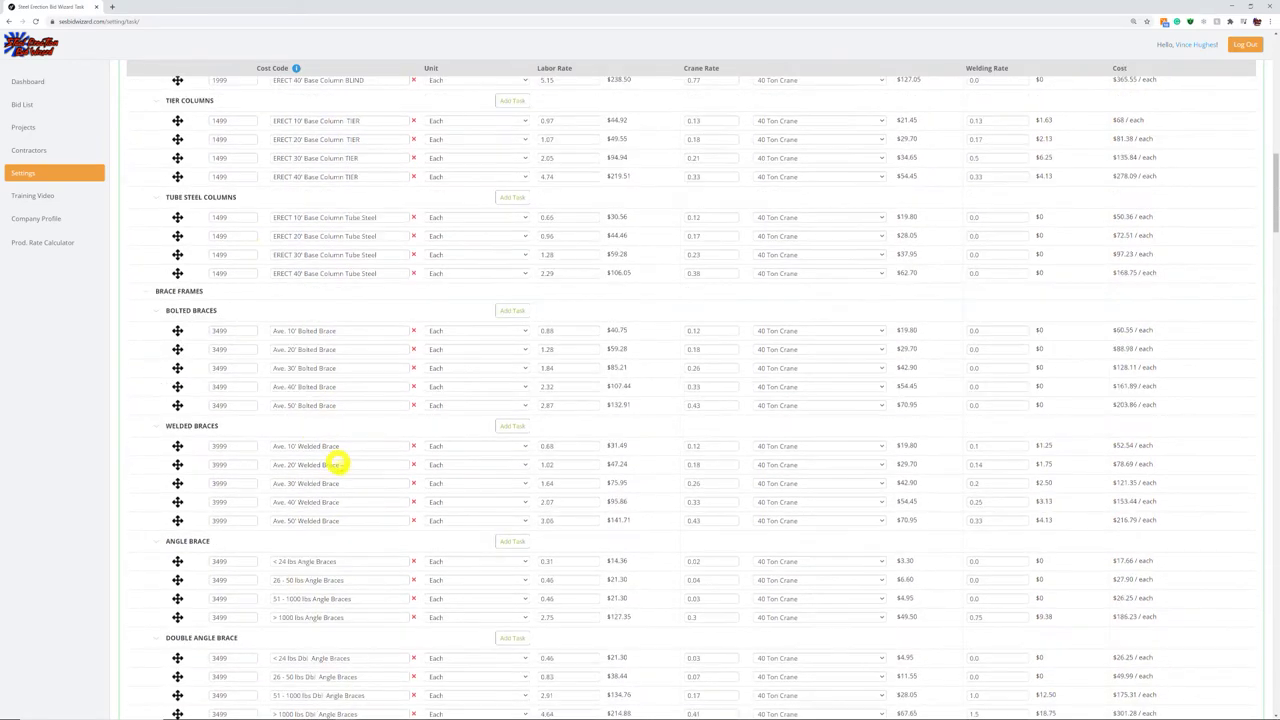
scroll(400, 460, "down", 2)
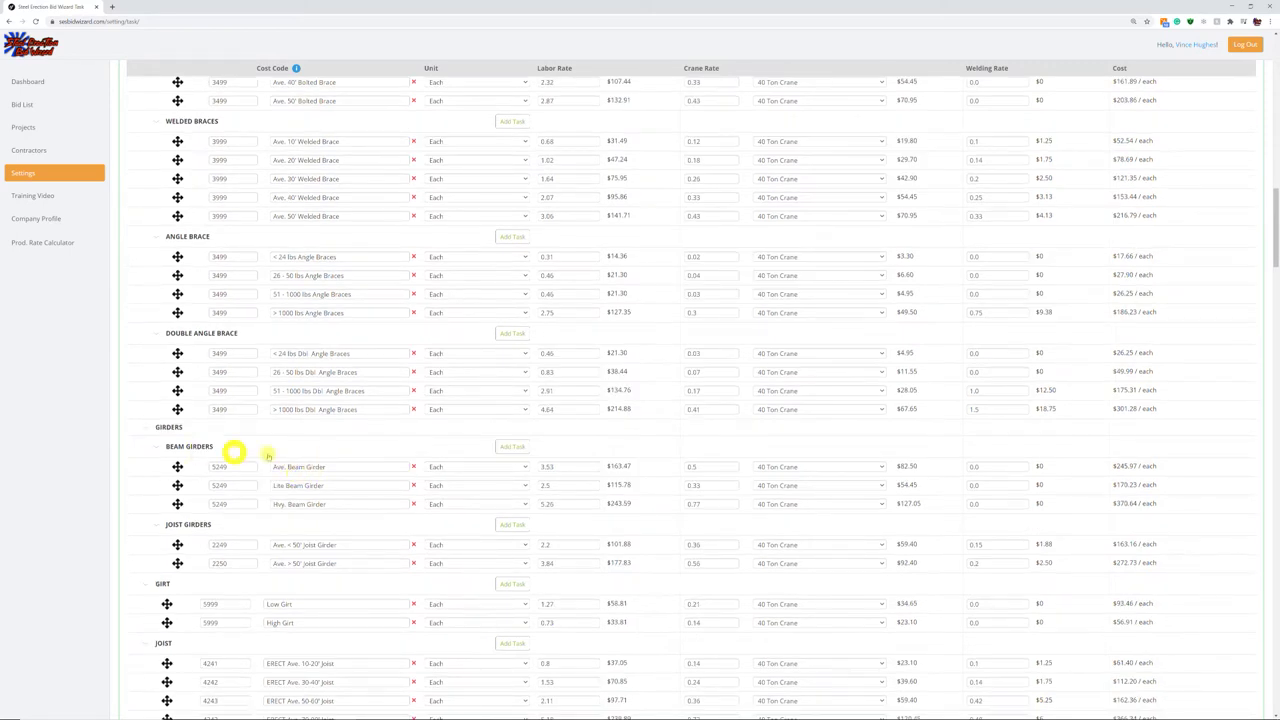
scroll(348, 518, "down", 1)
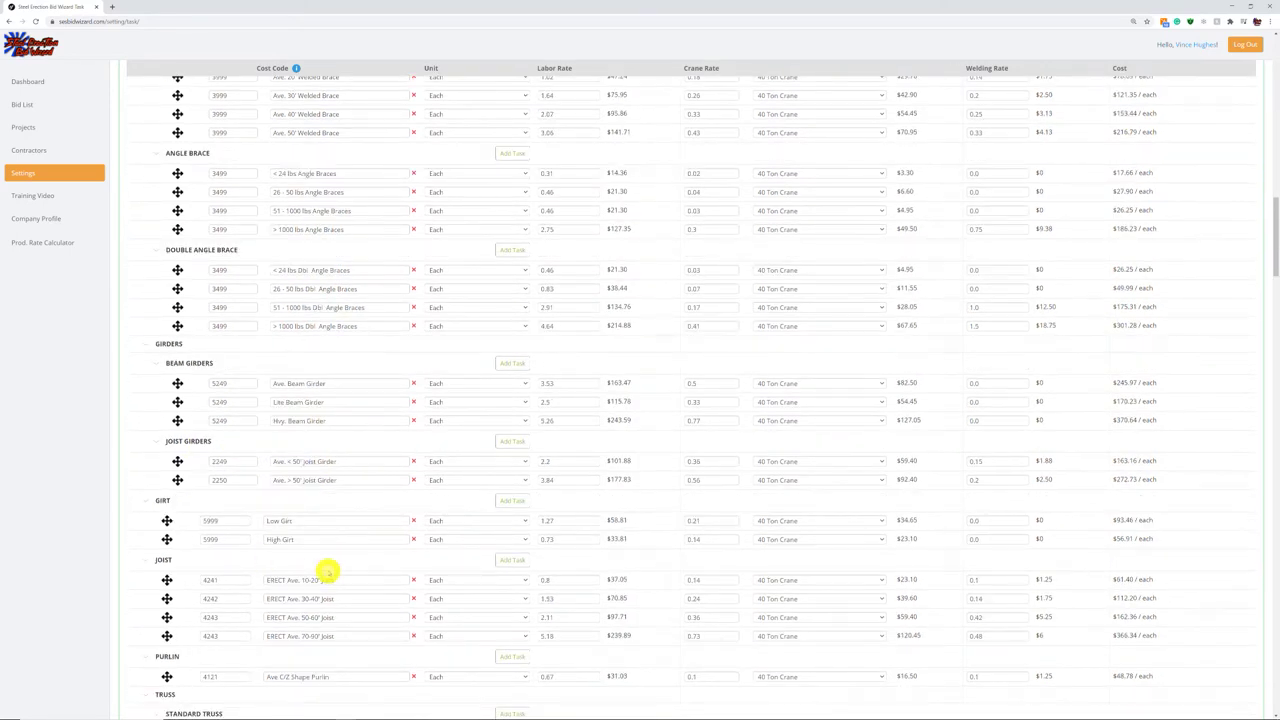
scroll(325, 572, "down", 1)
scroll(327, 570, "down", 1)
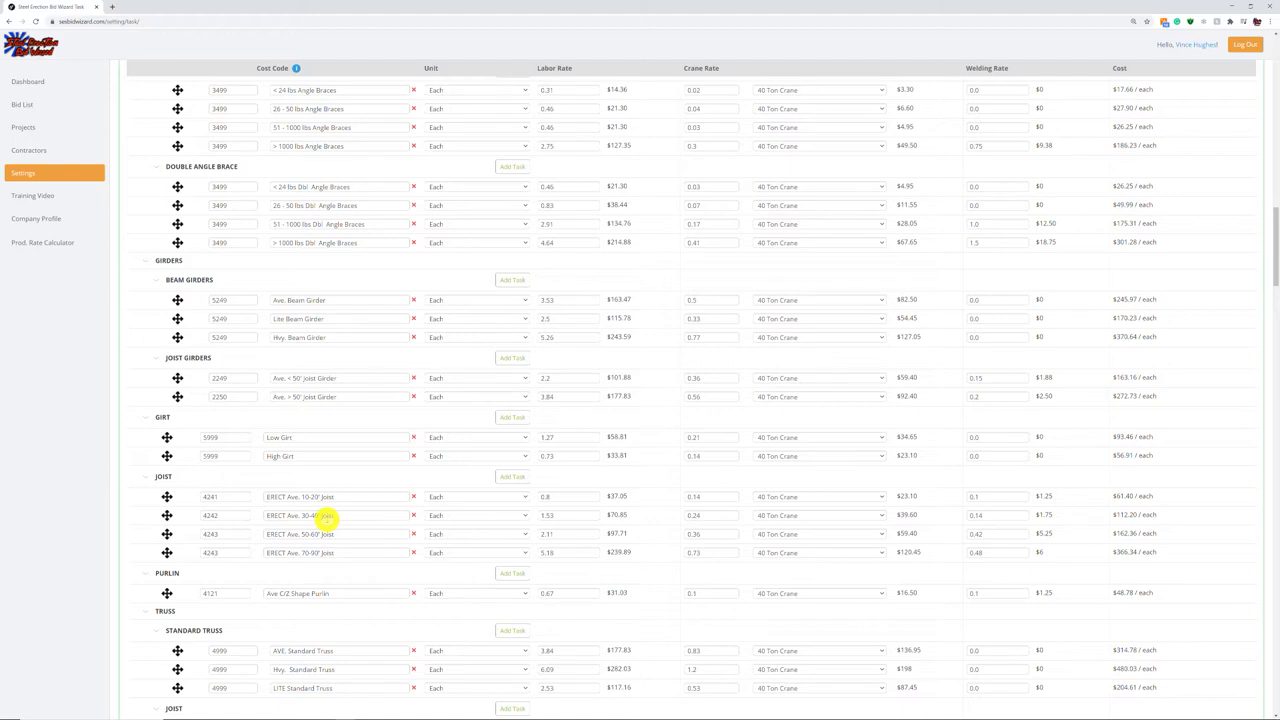
scroll(410, 503, "down", 2)
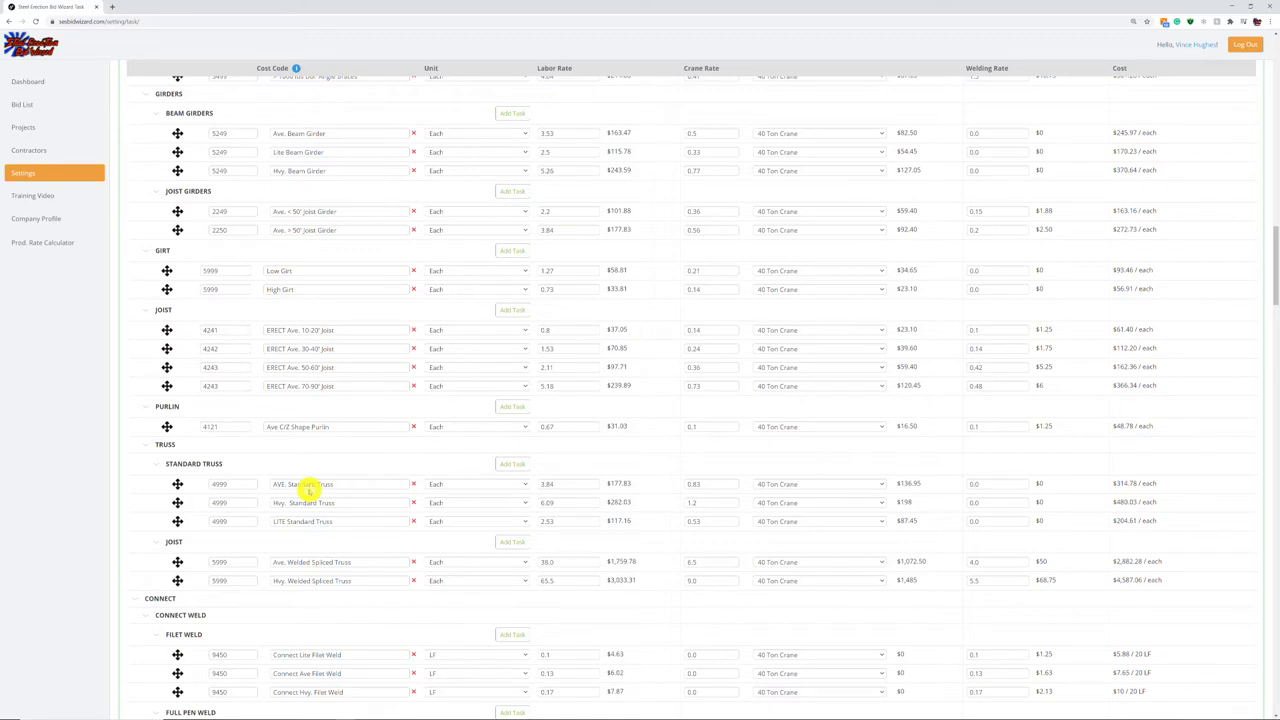
scroll(310, 488, "down", 2)
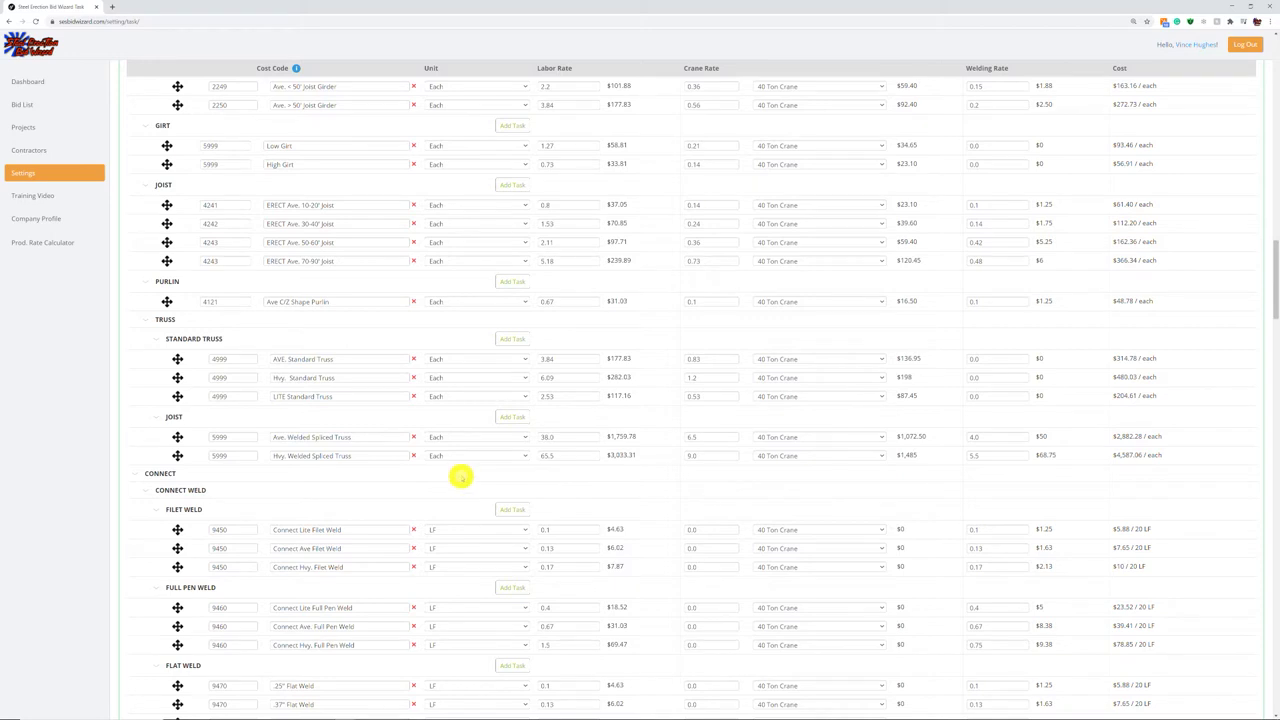
Review the CONNECT tasks, covering the weld types, moment welds, column splices, connection bolts and anchors
scroll(422, 470, "down", 1)
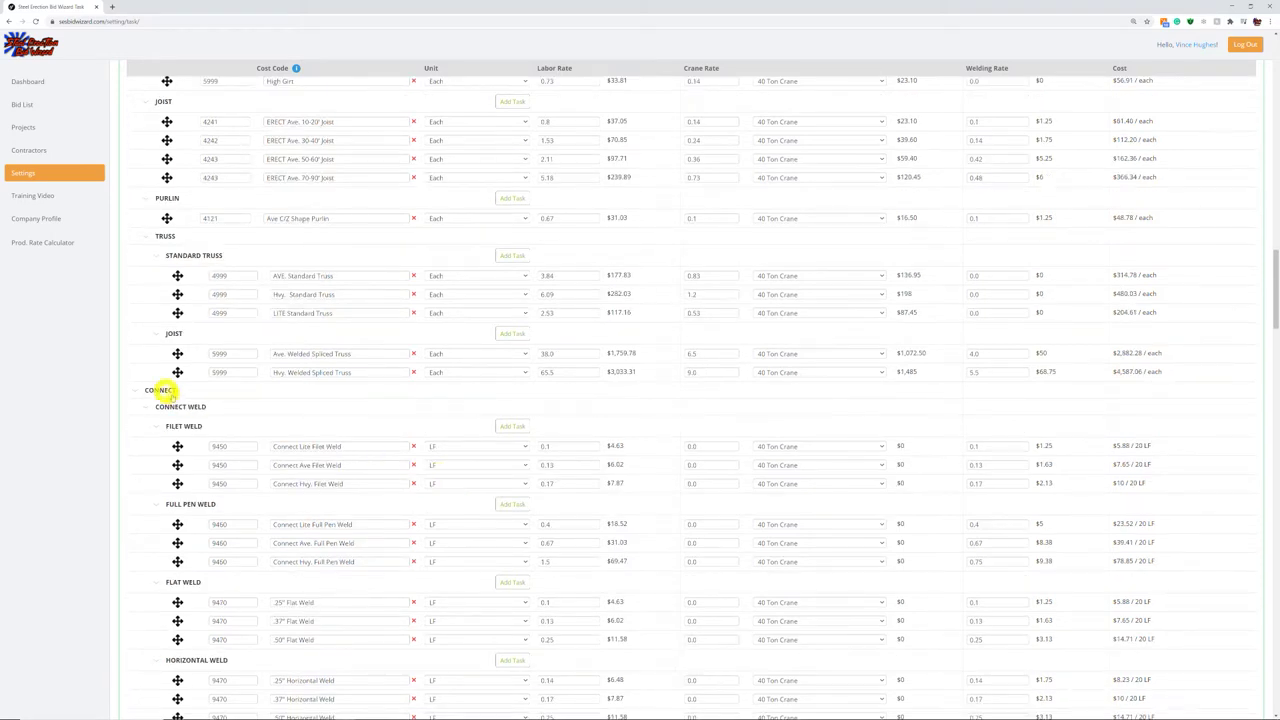
scroll(394, 405, "down", 2)
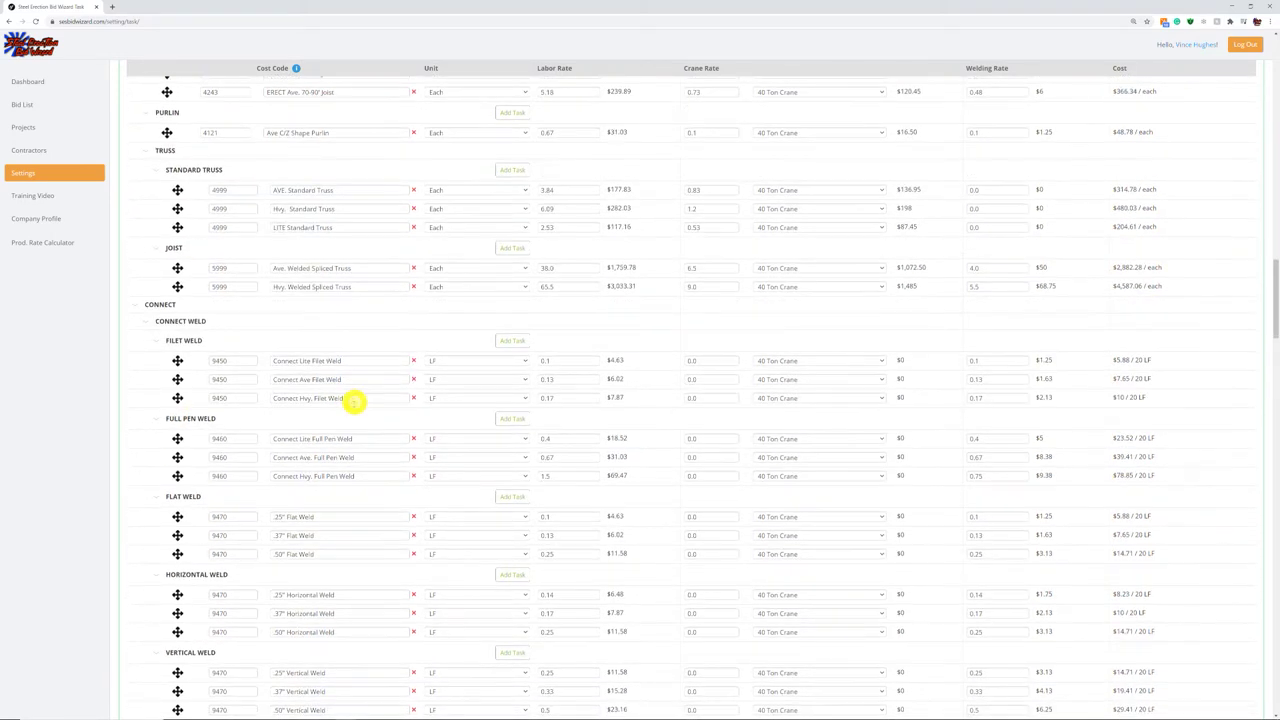
scroll(332, 358, "down", 3)
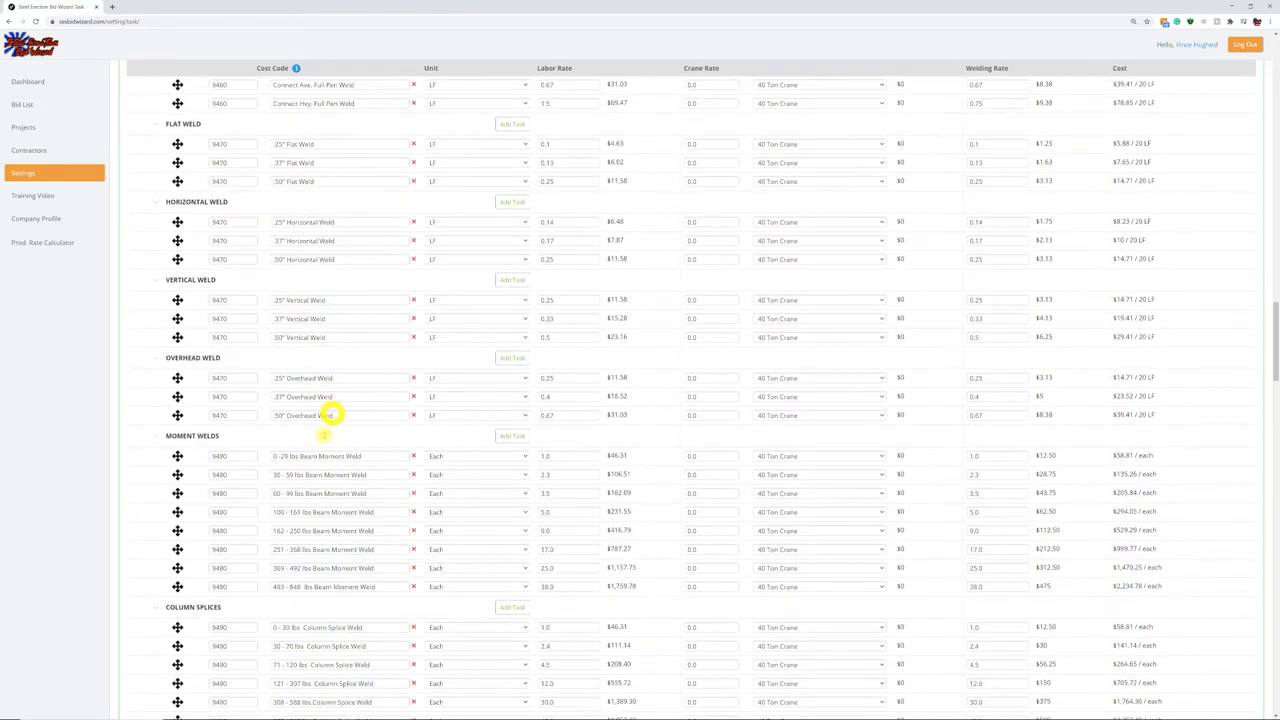
scroll(330, 414, "down", 1)
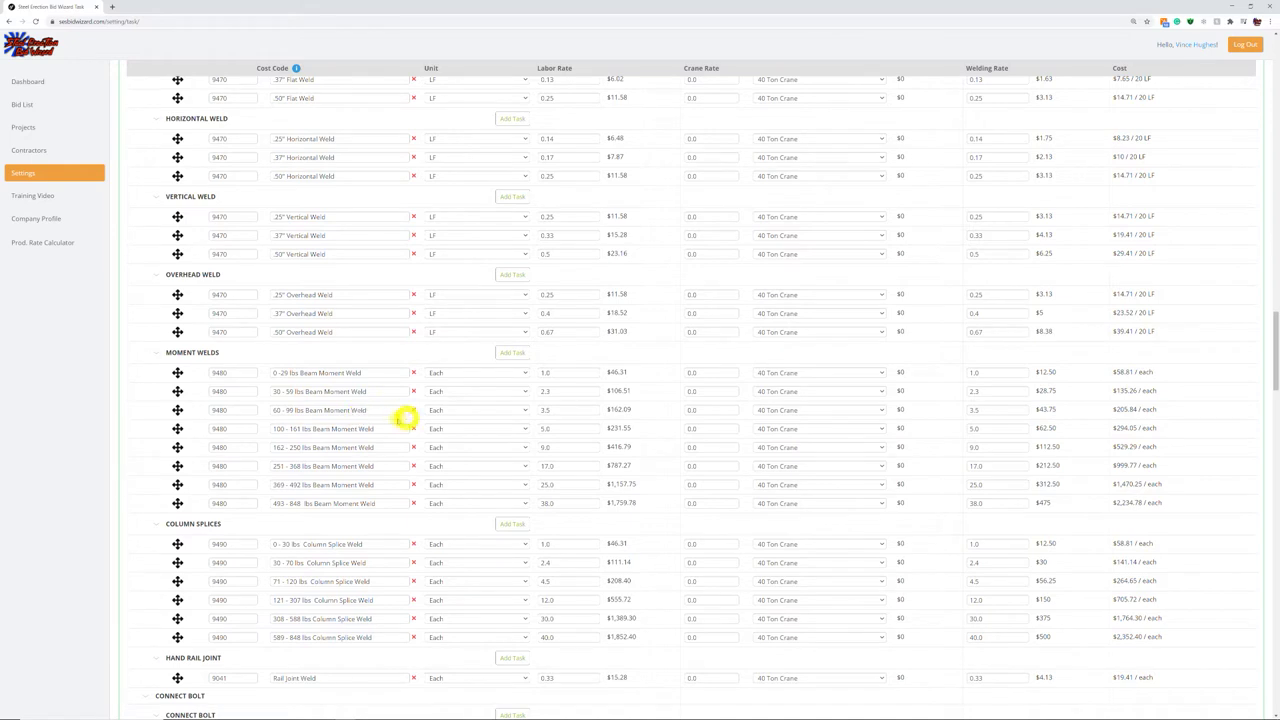
scroll(398, 420, "down", 1)
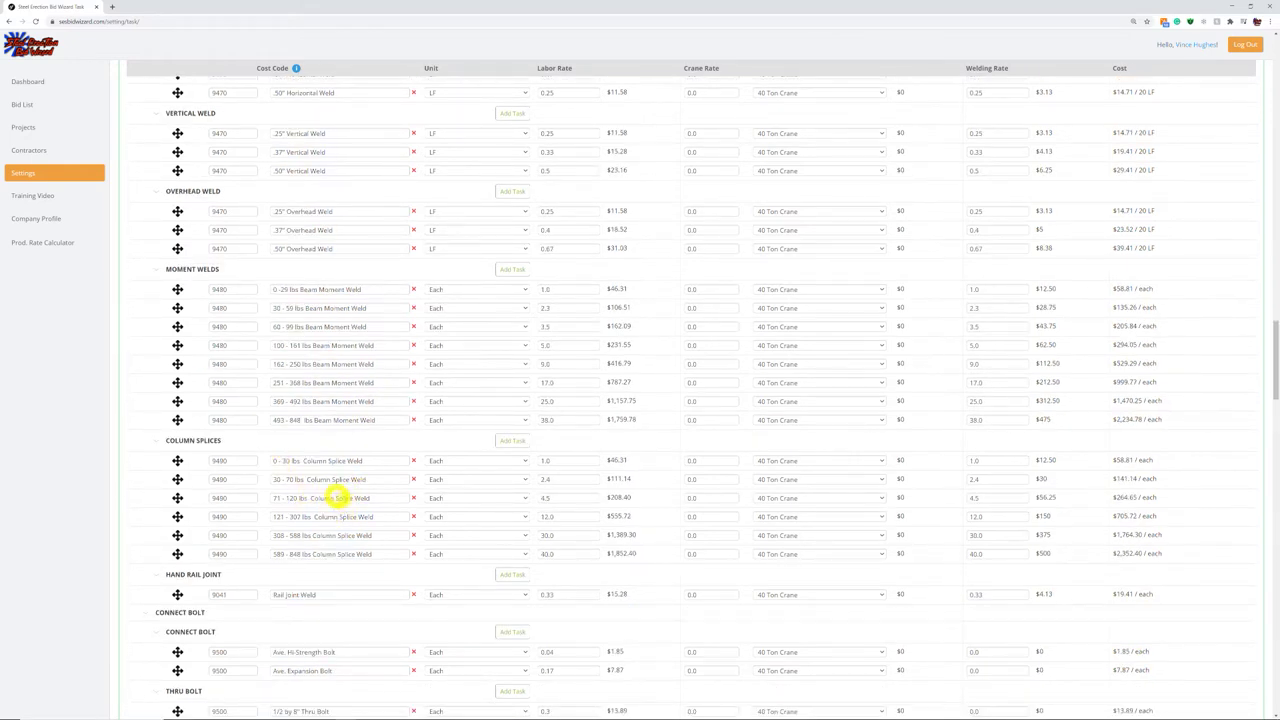
scroll(360, 490, "down", 1)
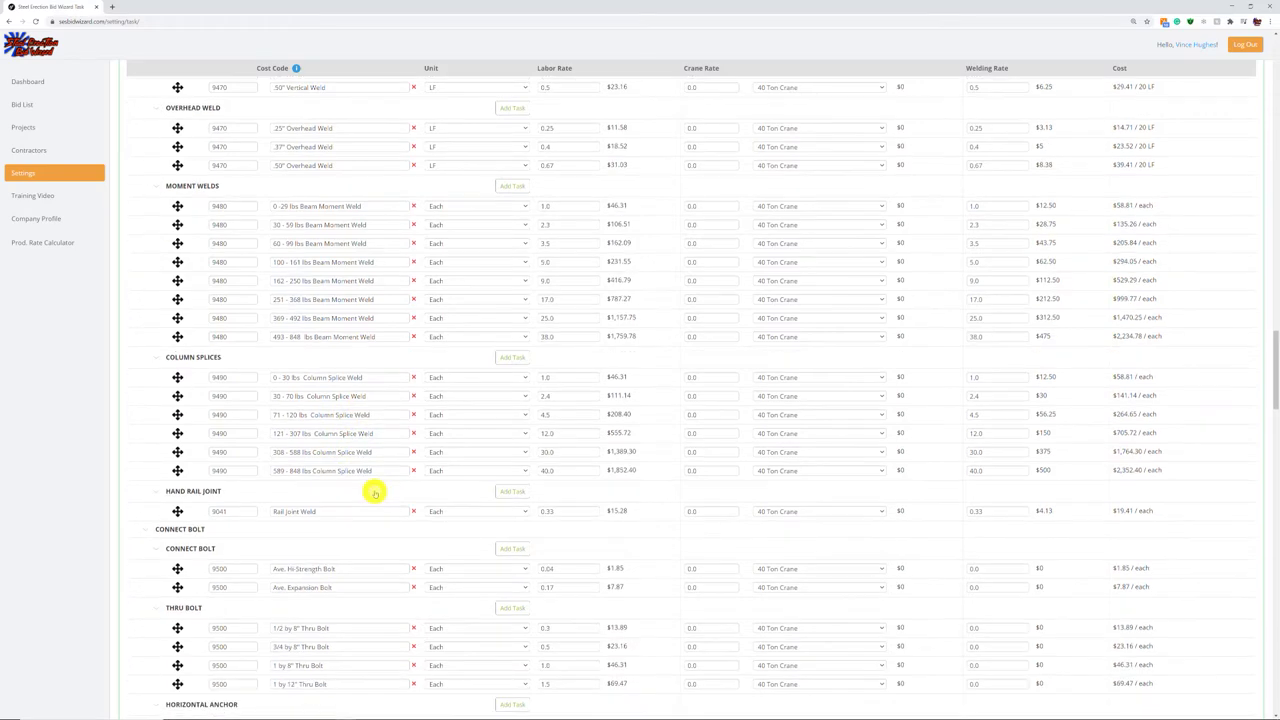
scroll(391, 492, "down", 2)
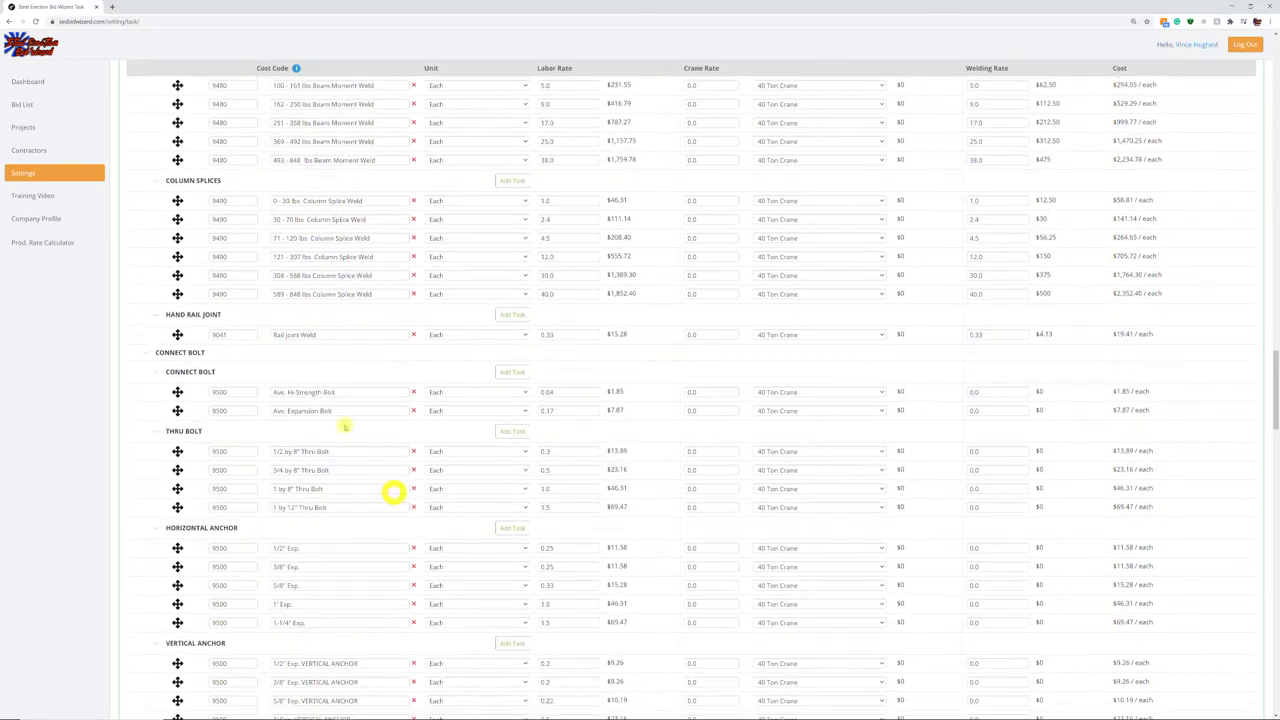
scroll(393, 492, "down", 4)
Review the first INSTALL task categories, from angles and knee braces through brackets, bridging, safety cable and channels to shear studs and davits
scroll(328, 449, "down", 2)
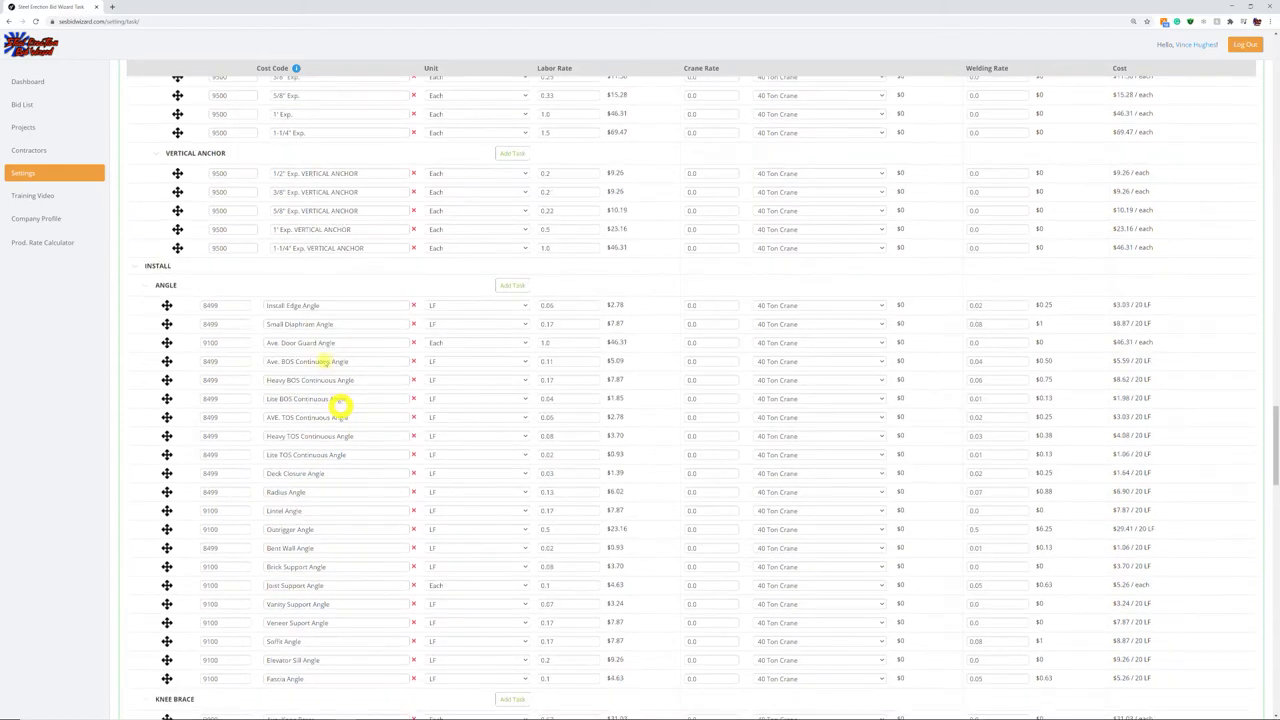
scroll(312, 400, "down", 2)
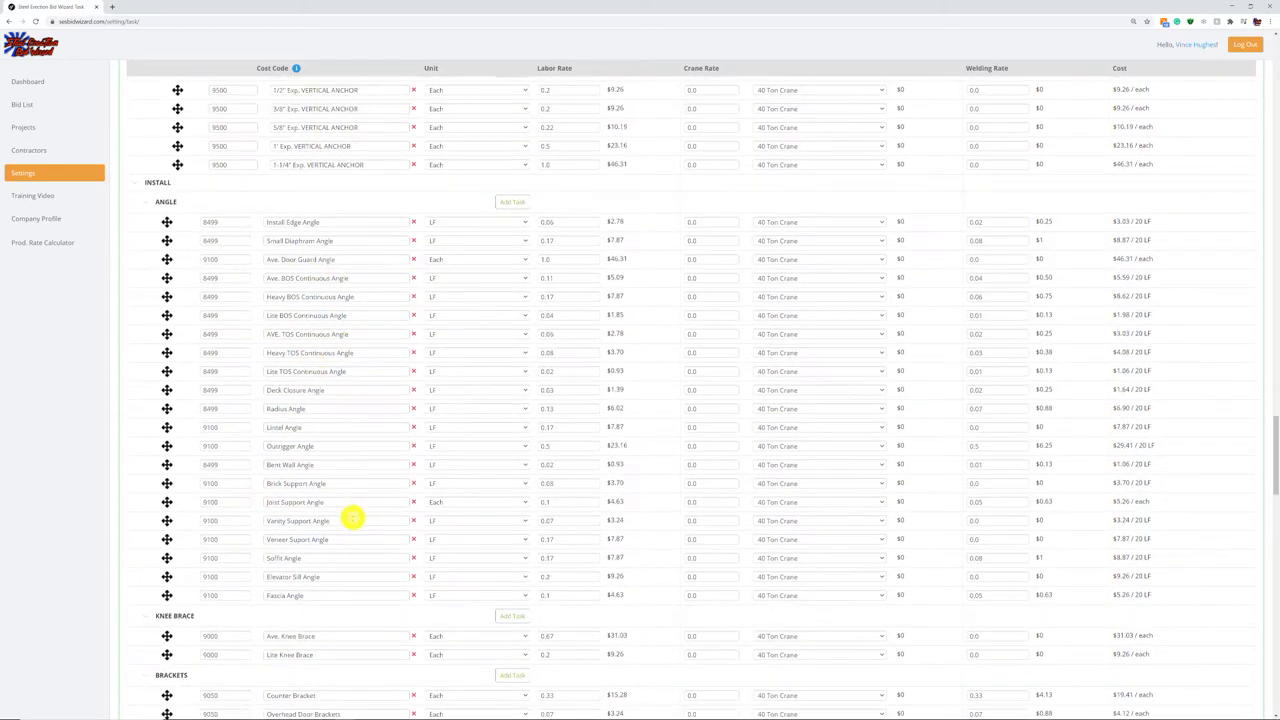
scroll(352, 517, "down", 3)
scroll(312, 496, "down", 2)
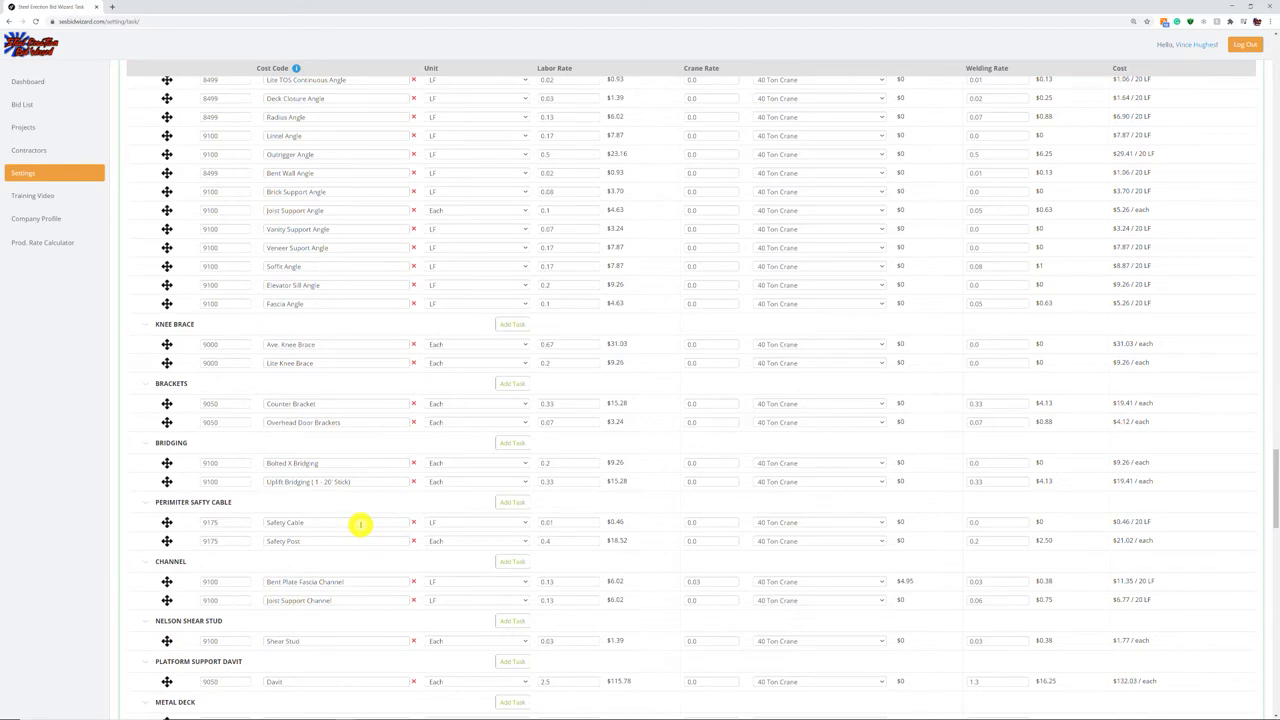
scroll(360, 523, "down", 1)
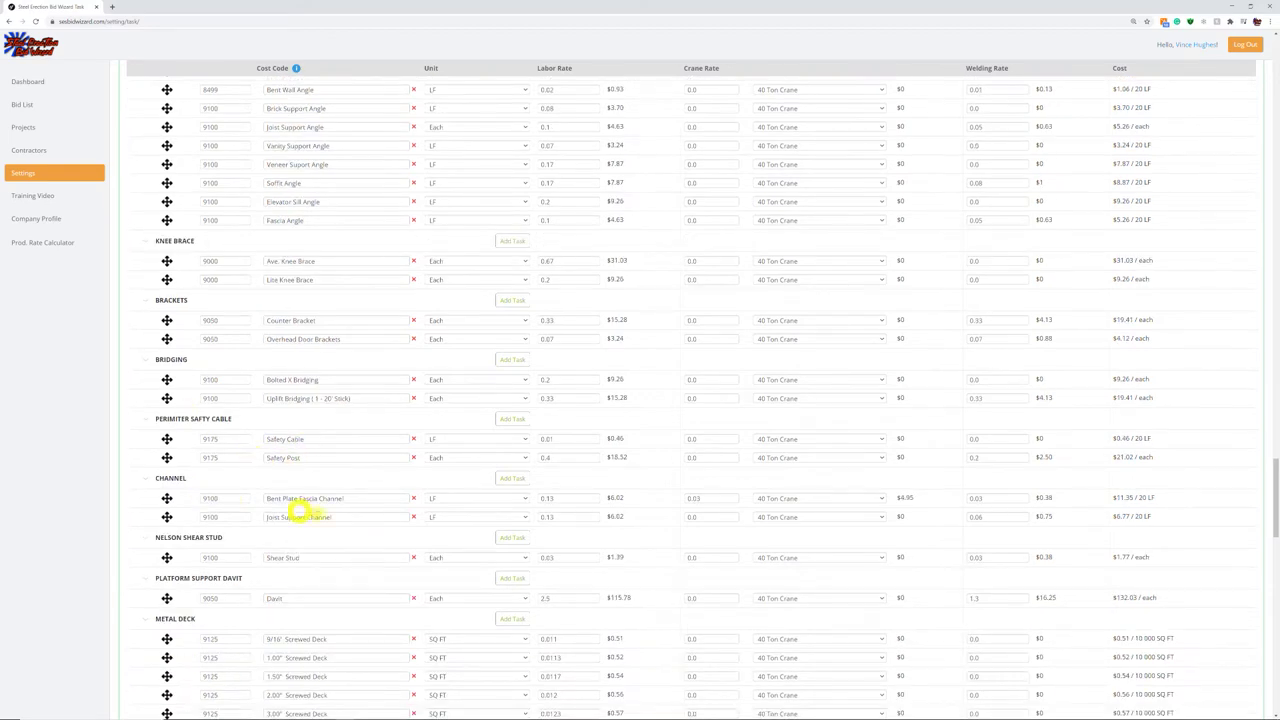
scroll(360, 518, "down", 1)
scroll(373, 519, "down", 1)
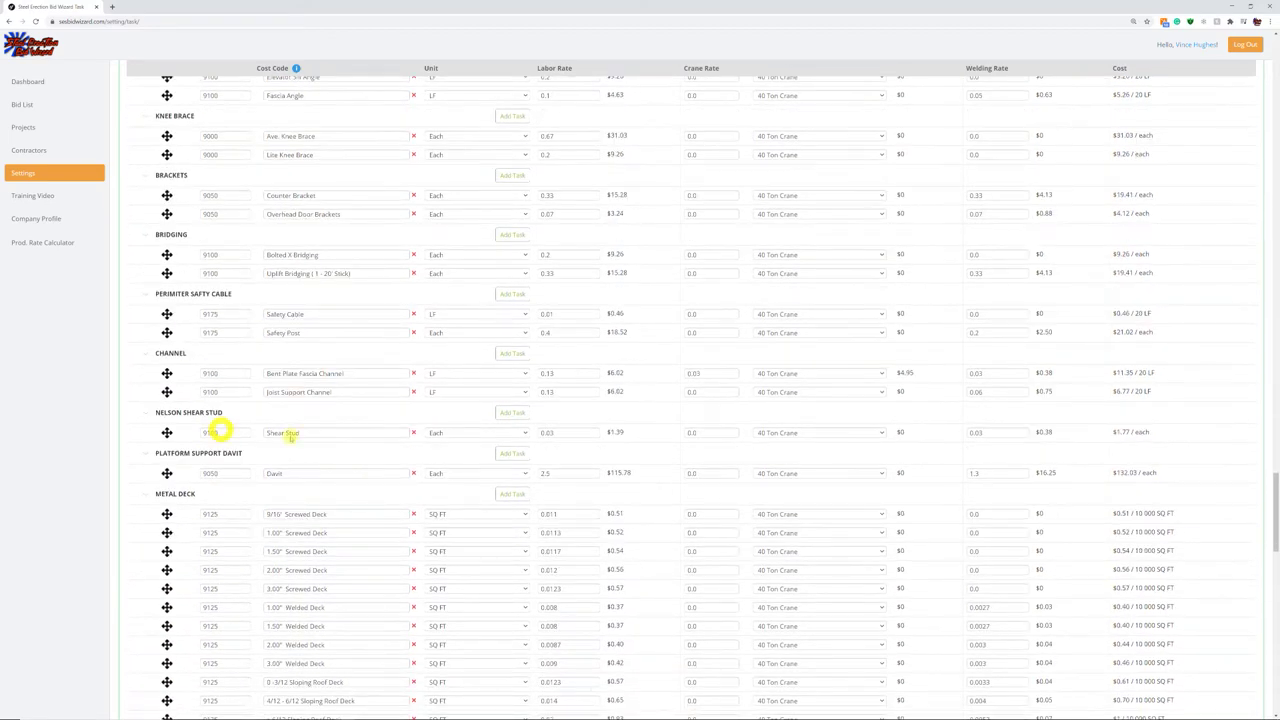
scroll(320, 450, "down", 1)
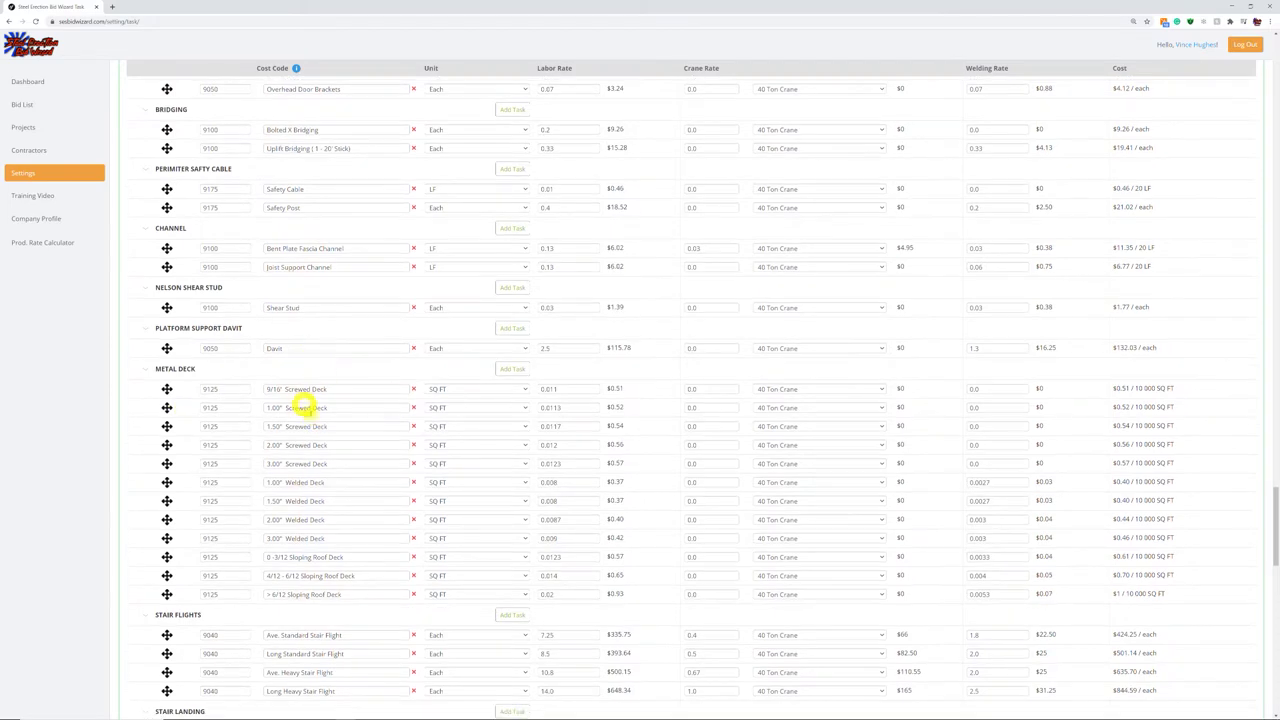
Review the remaining INSTALL categories, from metal deck, stairs and handrails through frames, tubes and ladders, up to the OTHER tasks
scroll(306, 420, "down", 1)
scroll(360, 455, "down", 1)
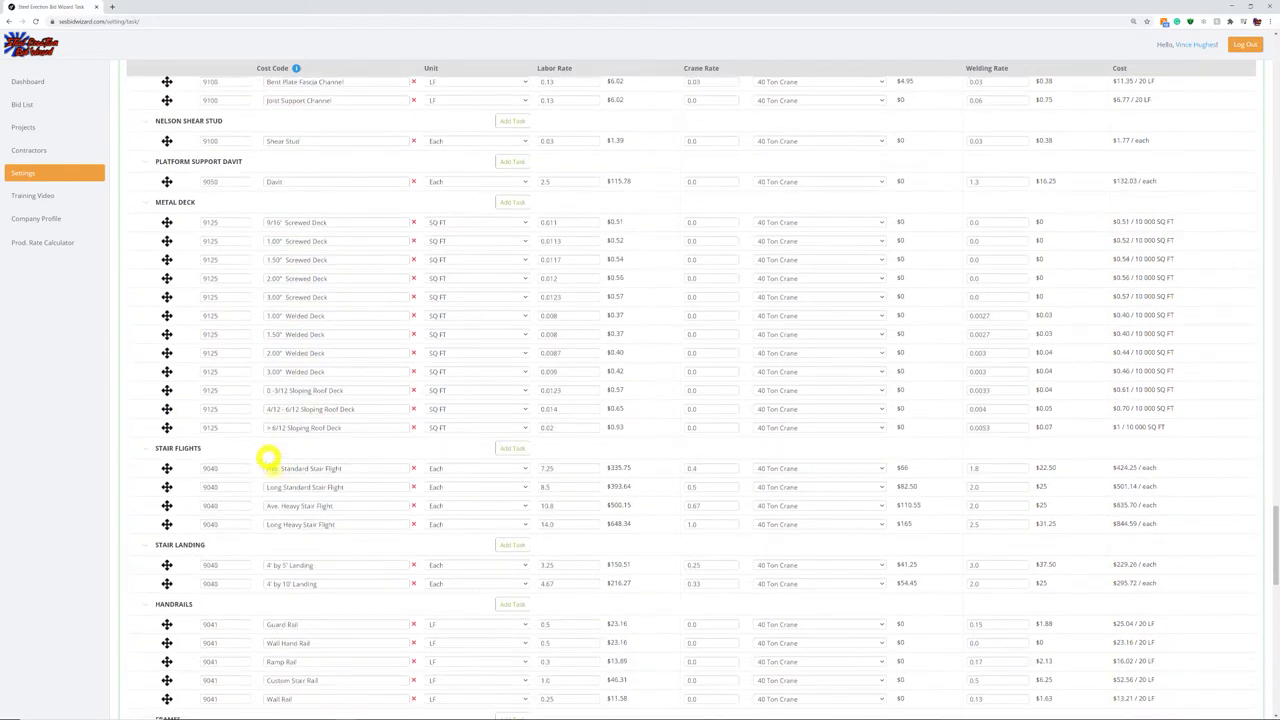
scroll(323, 466, "down", 2)
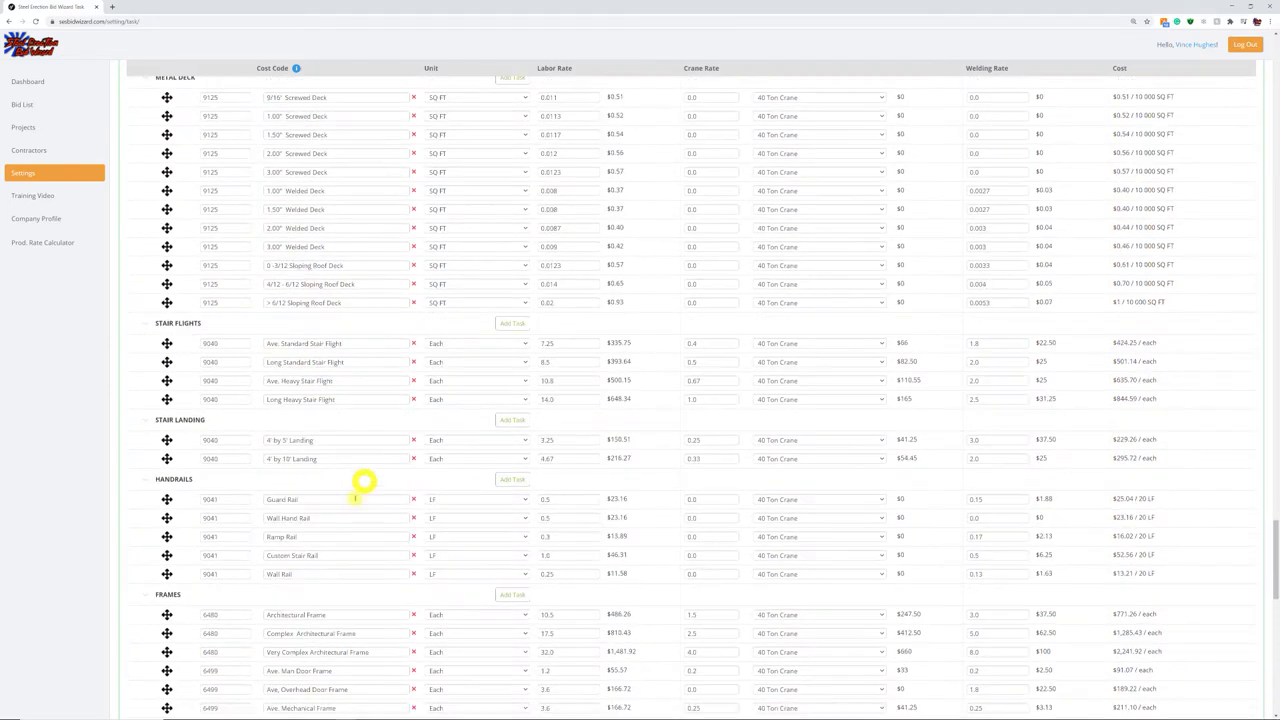
scroll(337, 505, "down", 1)
scroll(331, 540, "down", 1)
scroll(333, 540, "down", 2)
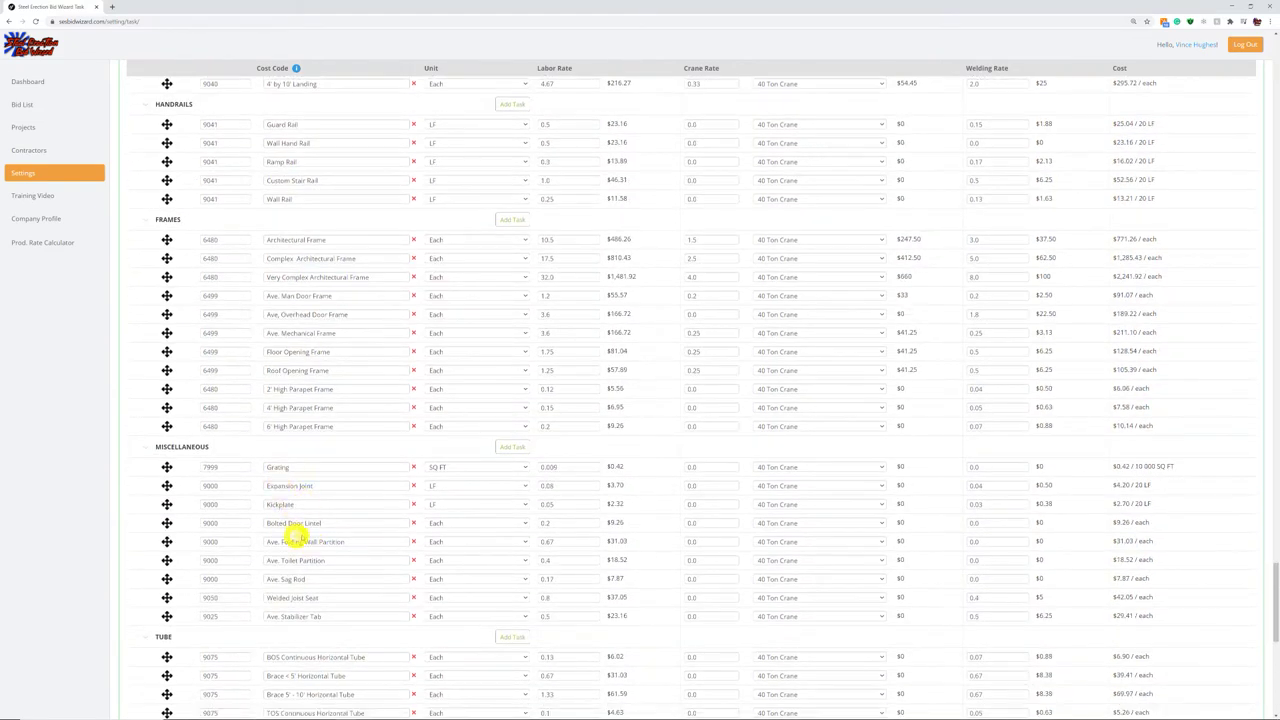
scroll(300, 530, "down", 3)
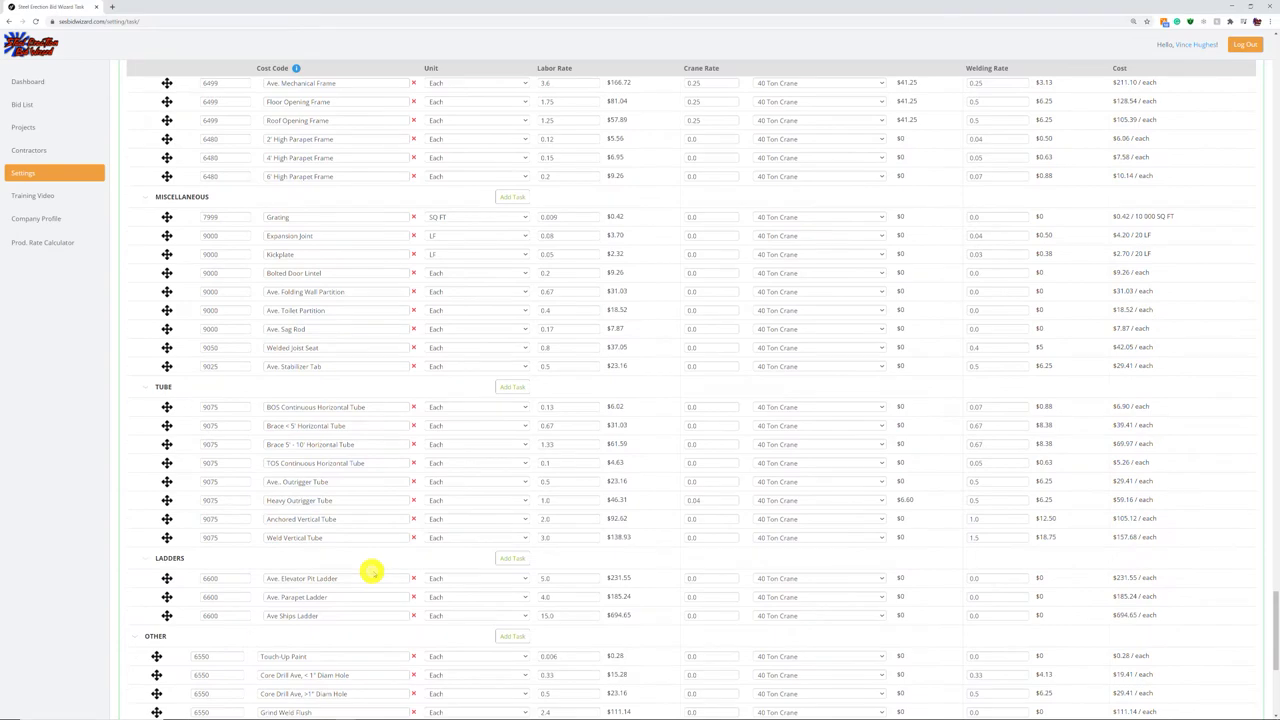
scroll(371, 571, "down", 1)
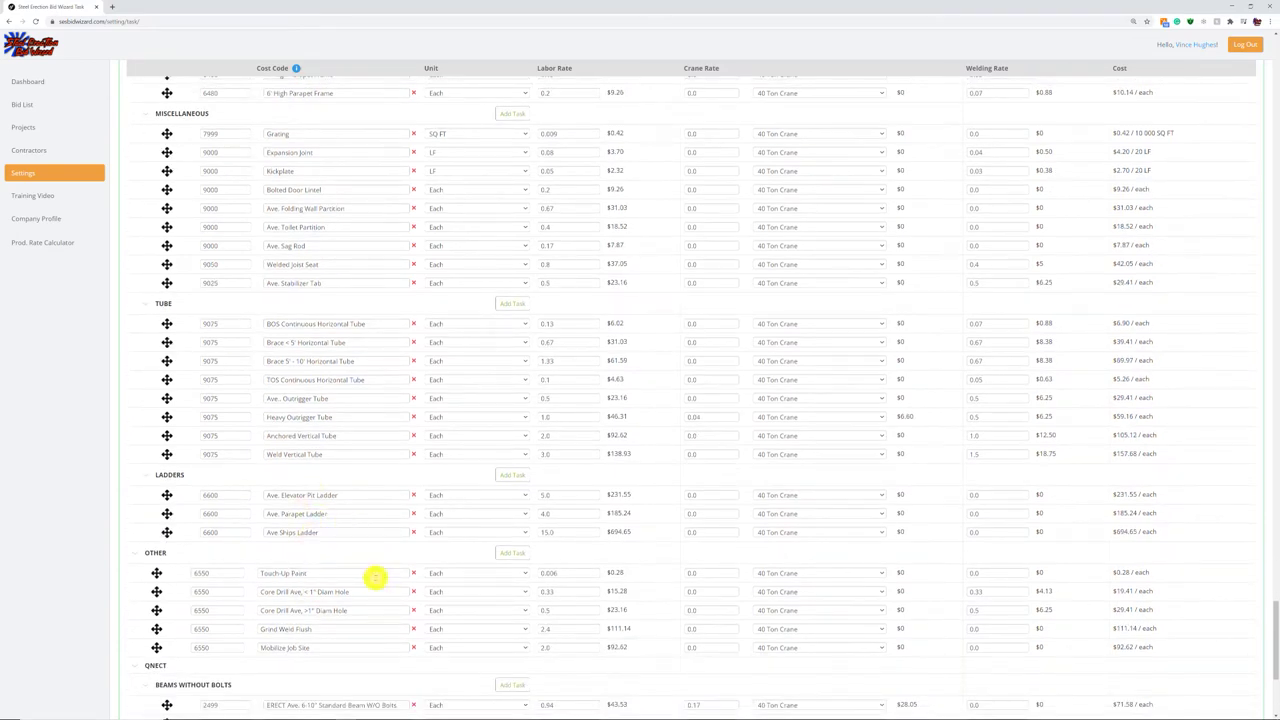
Look back over the labor, crane and welding rates from the OTHER tasks up to the ERECT standard beams
scroll(345, 585, "up", 5)
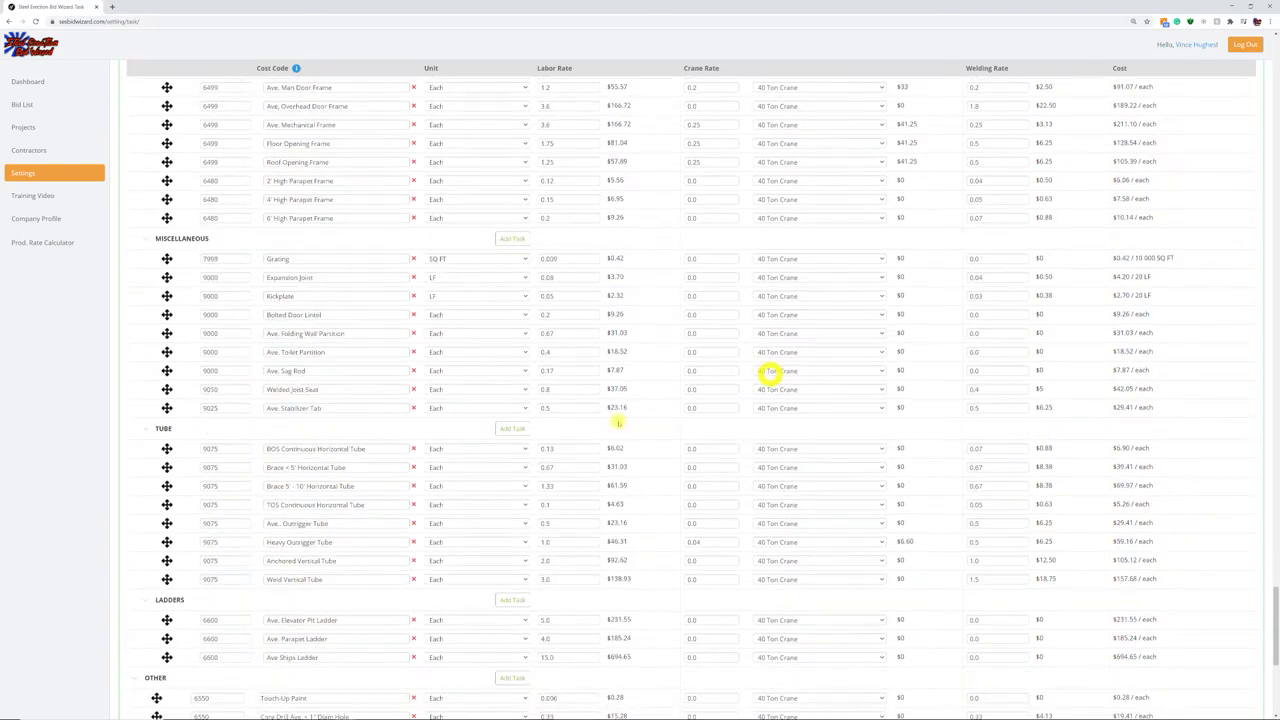
scroll(510, 440, "up", 7)
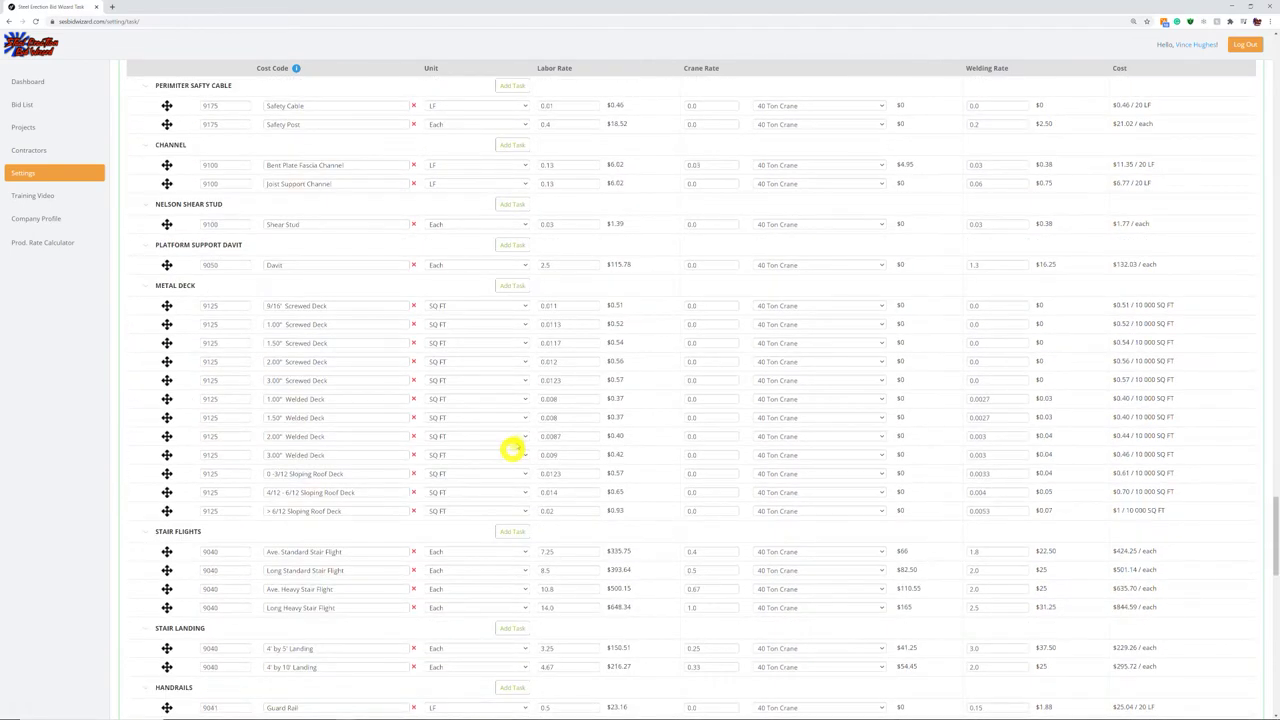
scroll(511, 450, "up", 15)
scroll(541, 447, "up", 3)
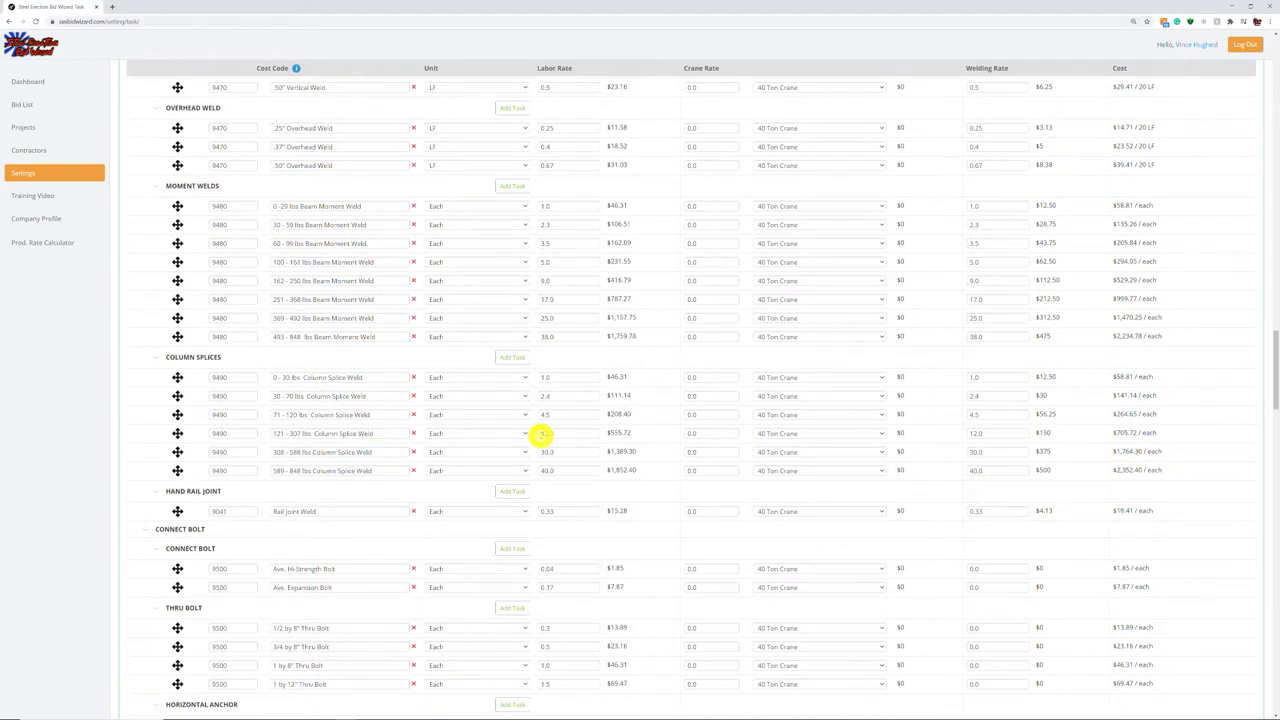
scroll(515, 395, "up", 3)
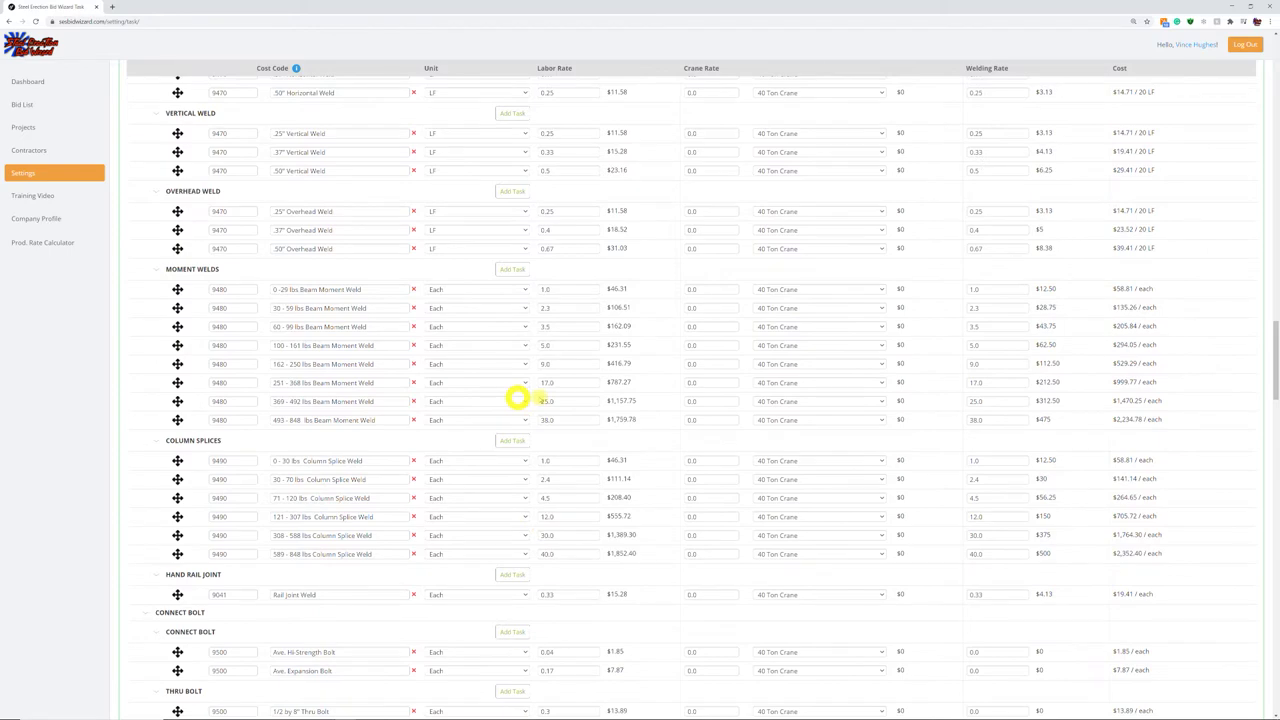
scroll(576, 412, "up", 5)
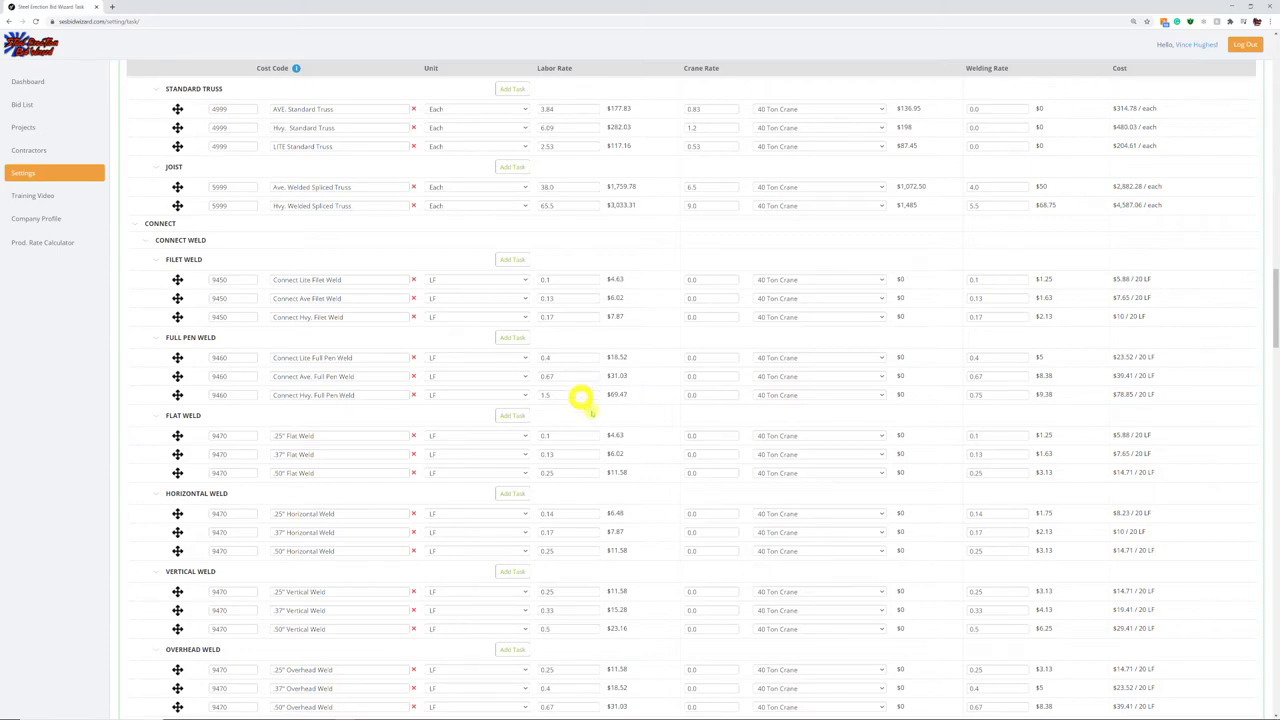
scroll(512, 441, "up", 1)
scroll(545, 437, "up", 3)
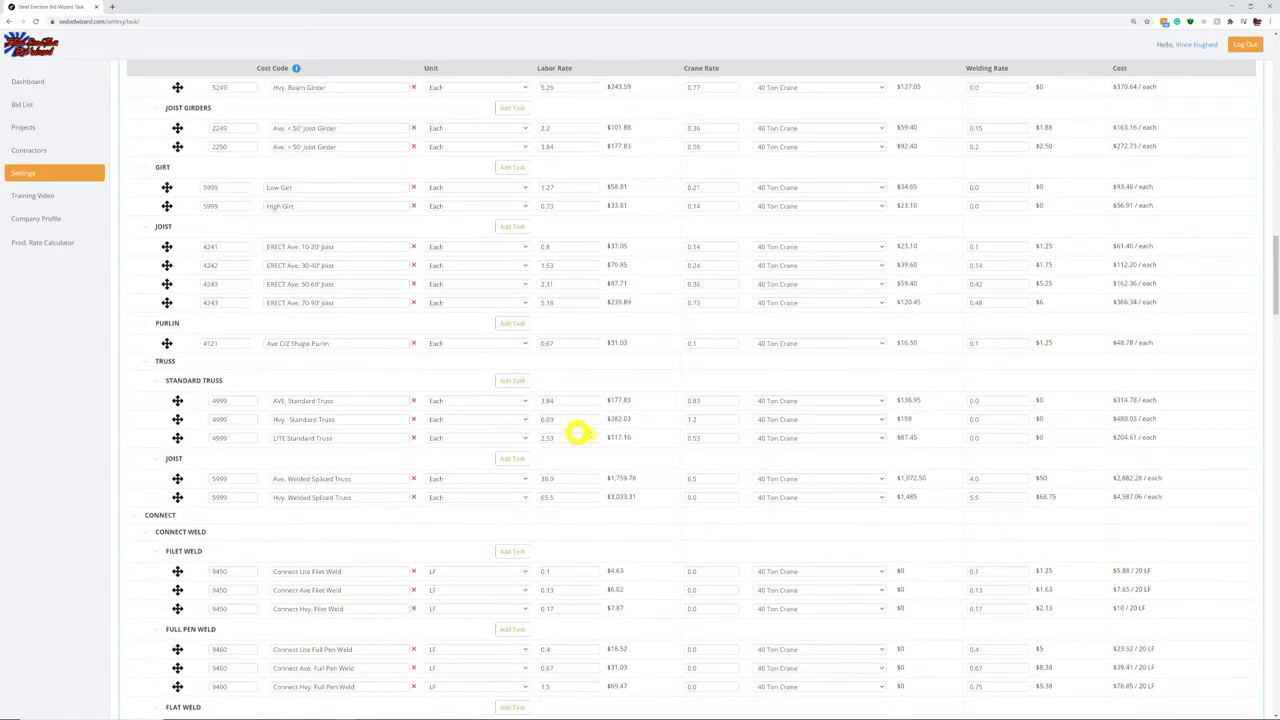
scroll(578, 432, "up", 15)
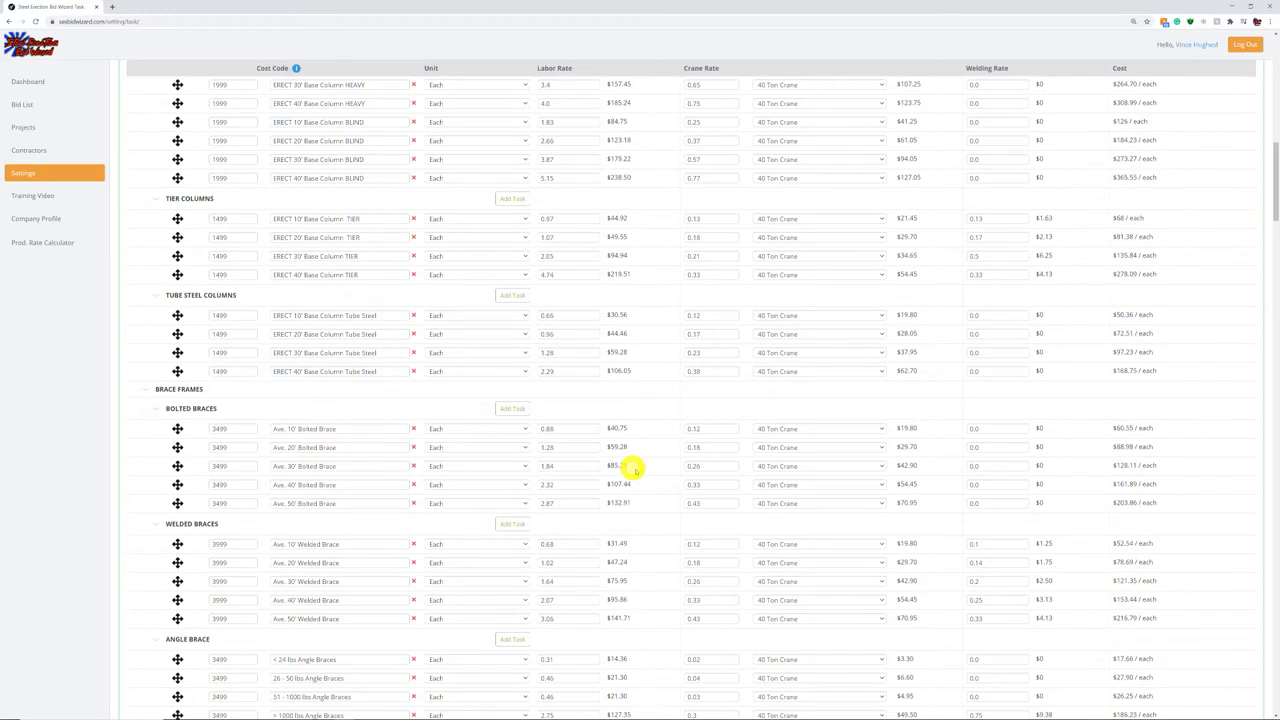
scroll(633, 472, "up", 12)
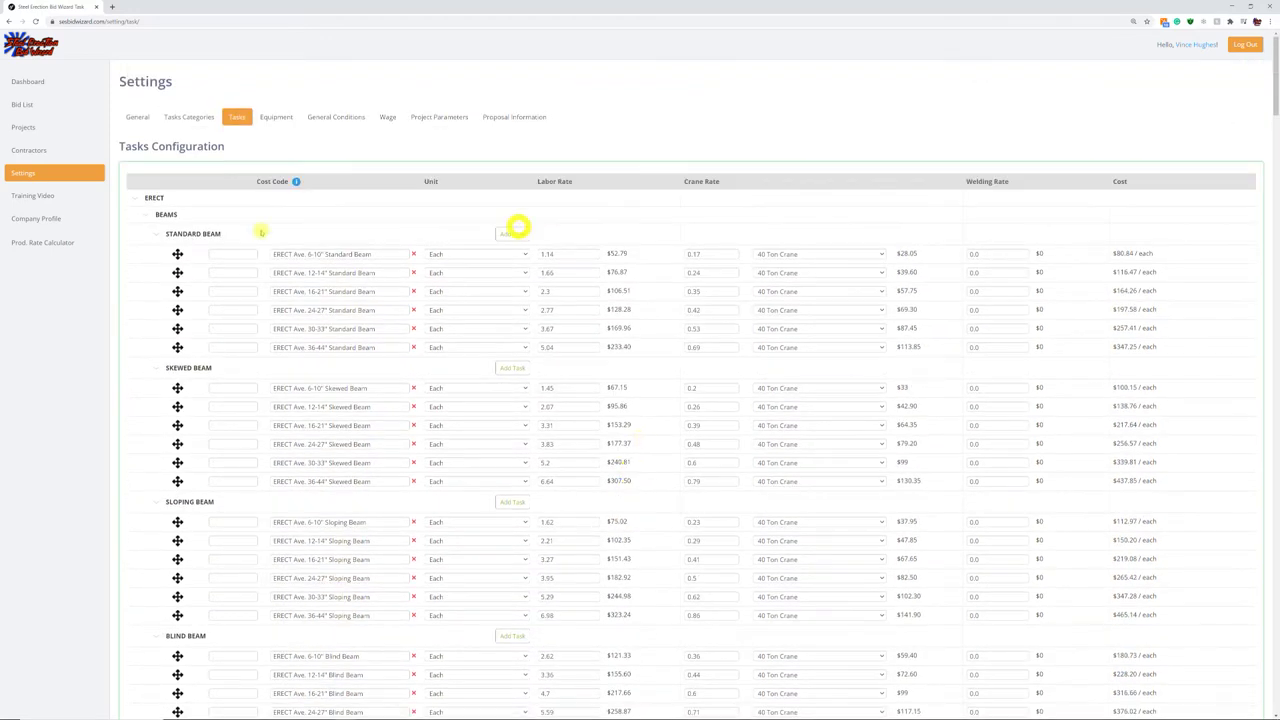
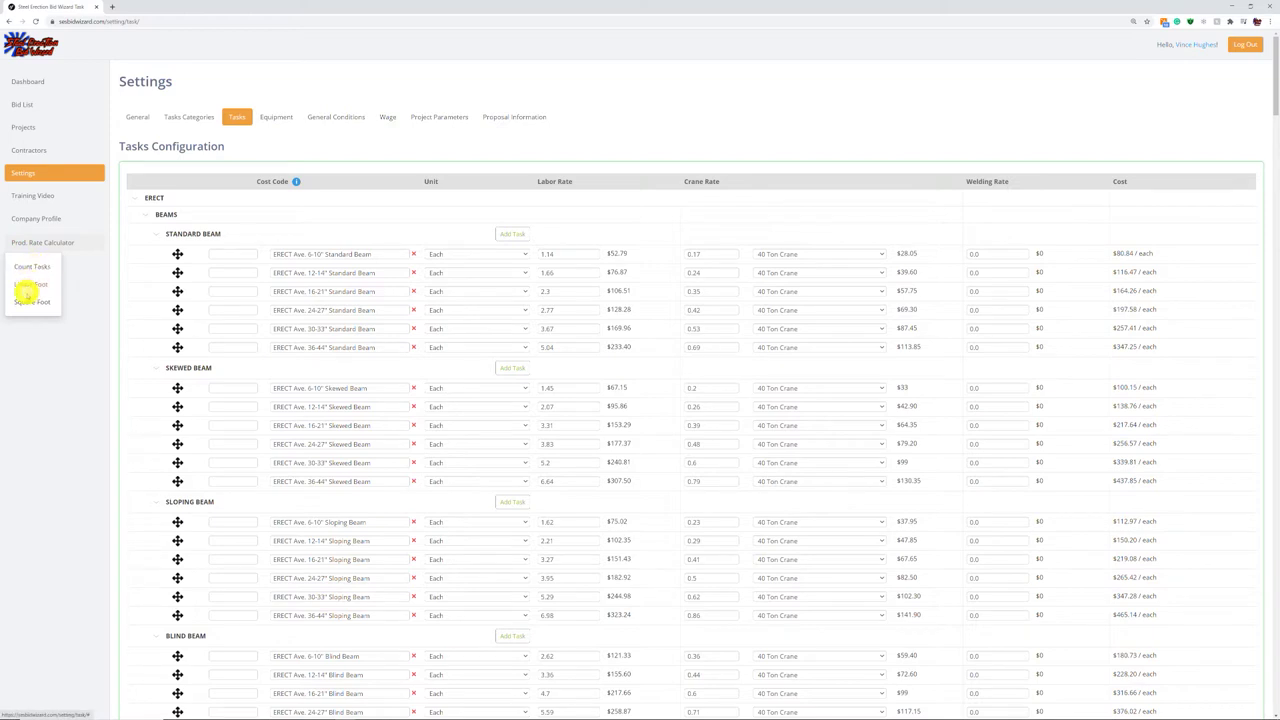
Open the Count Tasks production rate calculator and enter a crew size of 5 and a quantity of 30 per day
left_click(31, 267)
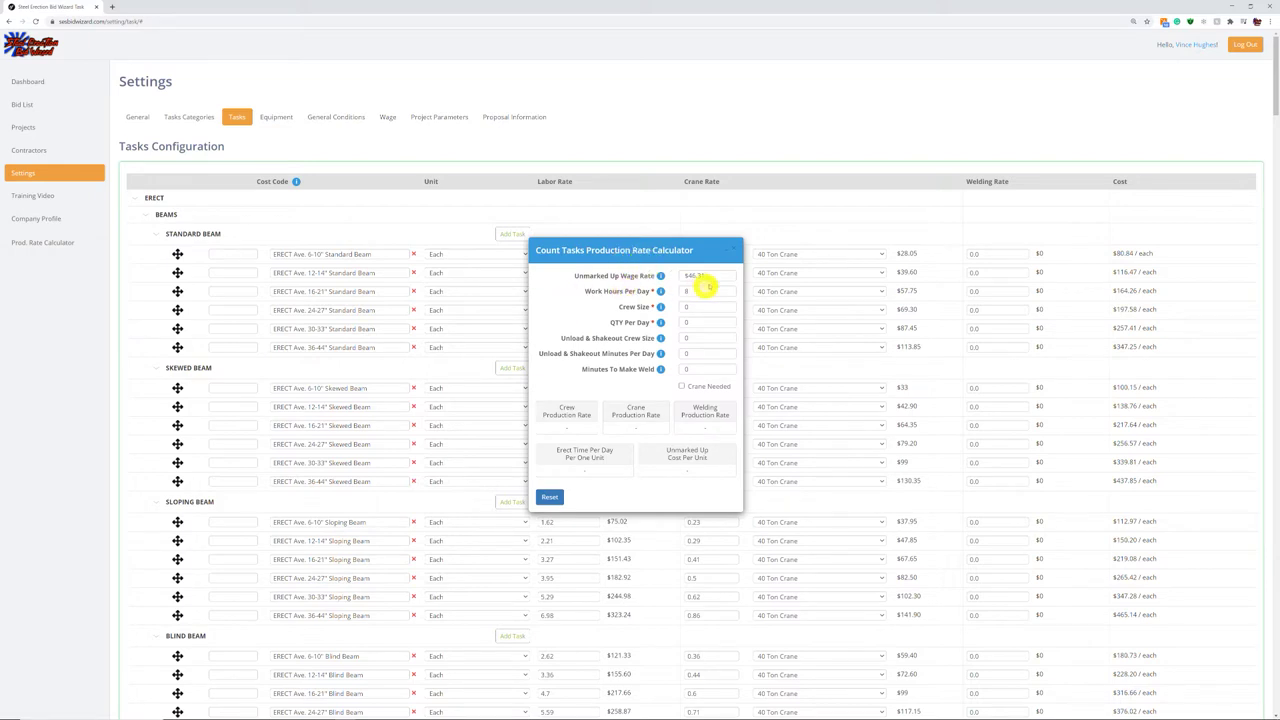
left_click(700, 277)
left_click(690, 292)
left_click(693, 308)
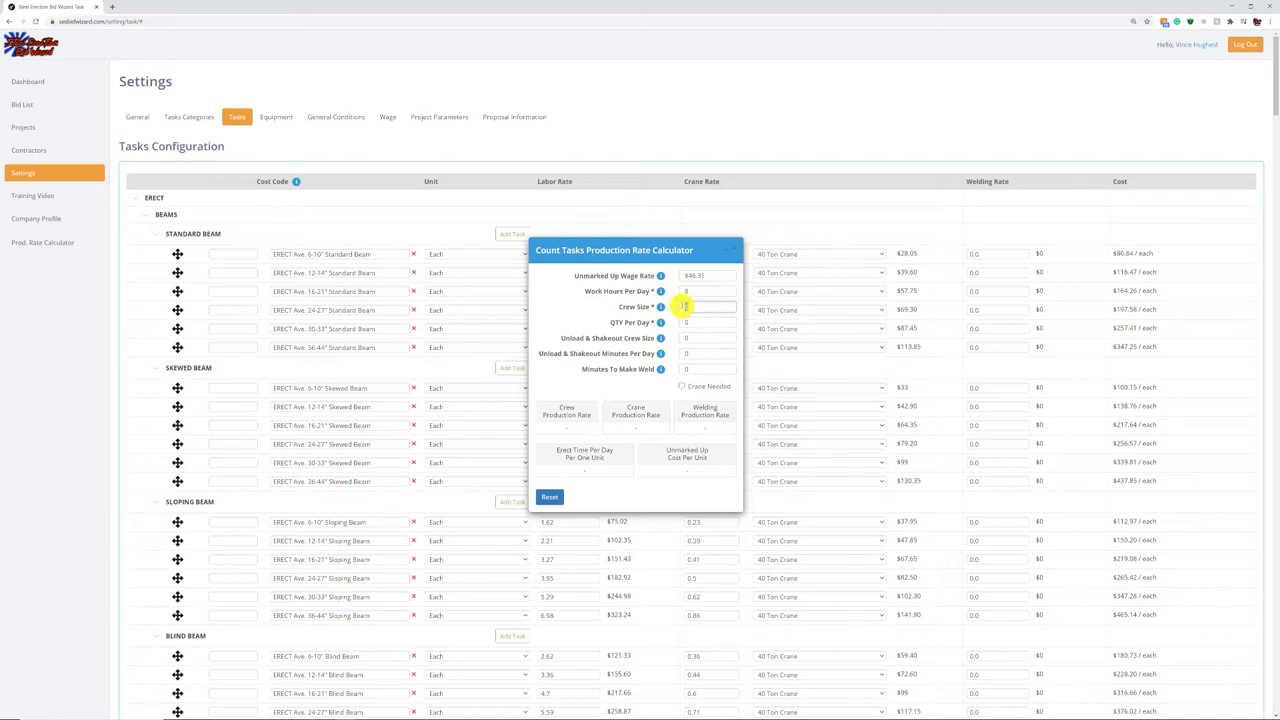
type("5")
left_click(682, 323)
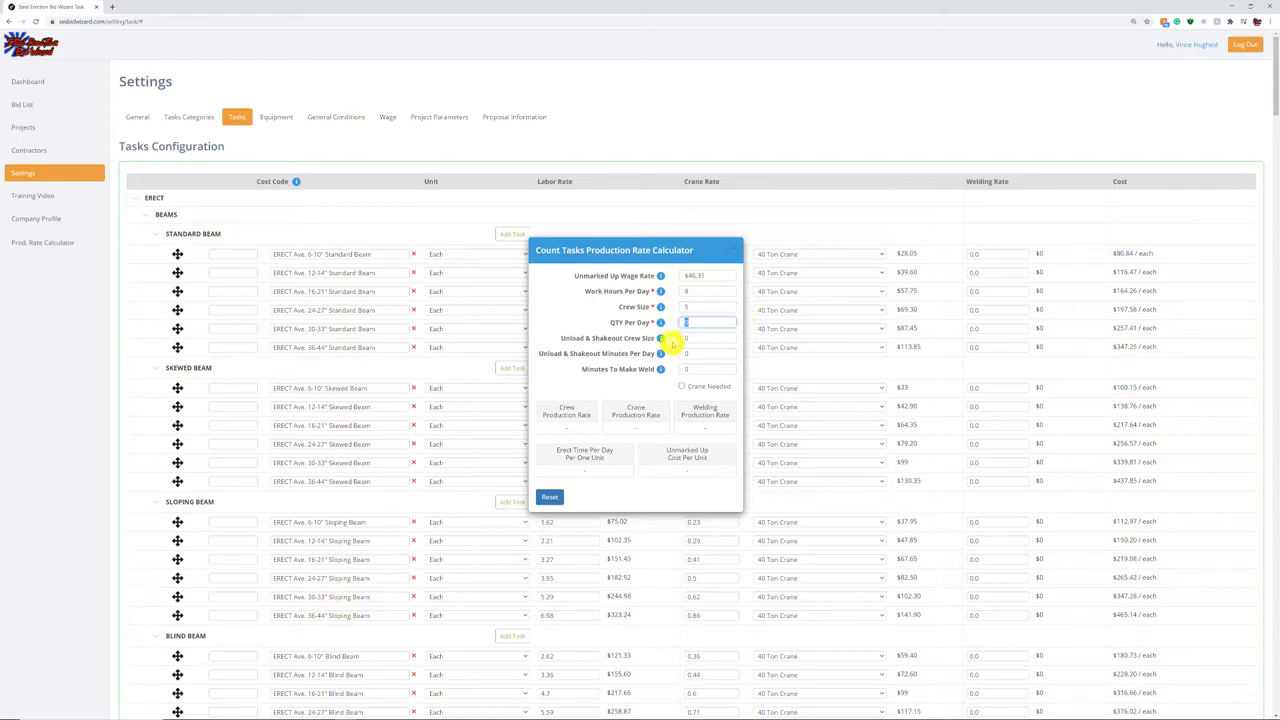
type("30")
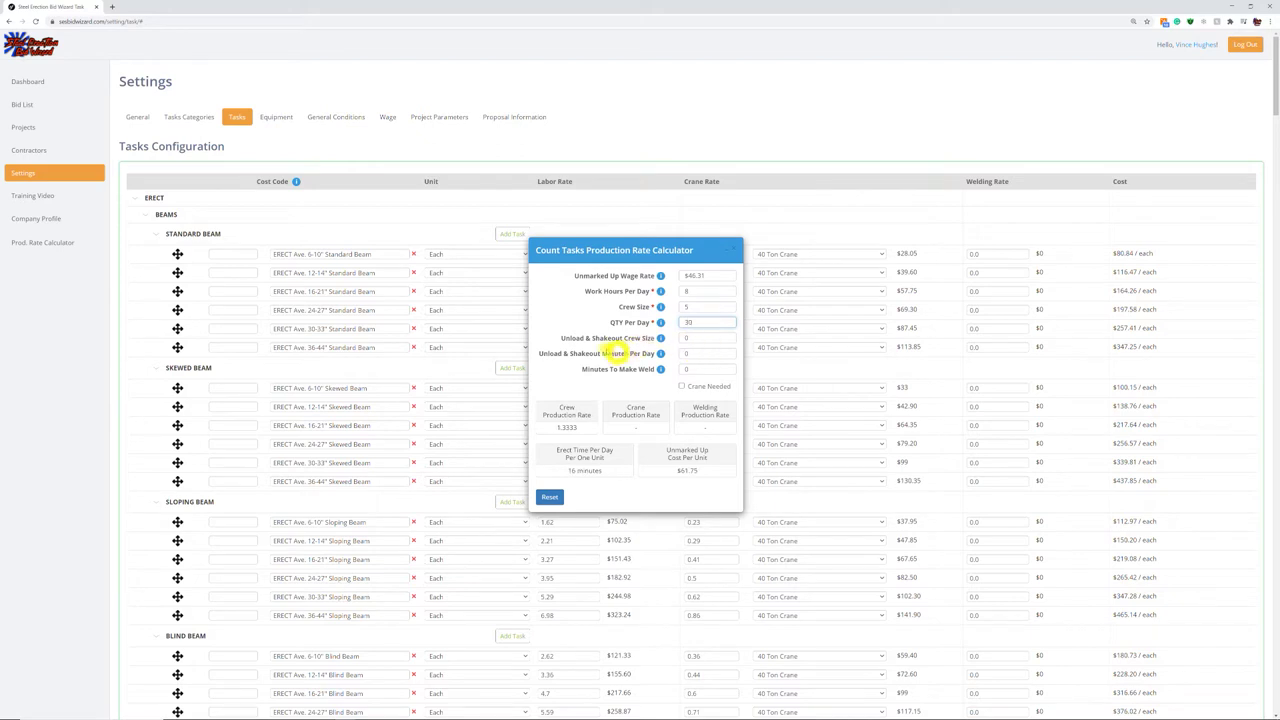
Set the unload and shakeout crew size to 5 and its minutes per day to 6
left_click(695, 339)
type("5")
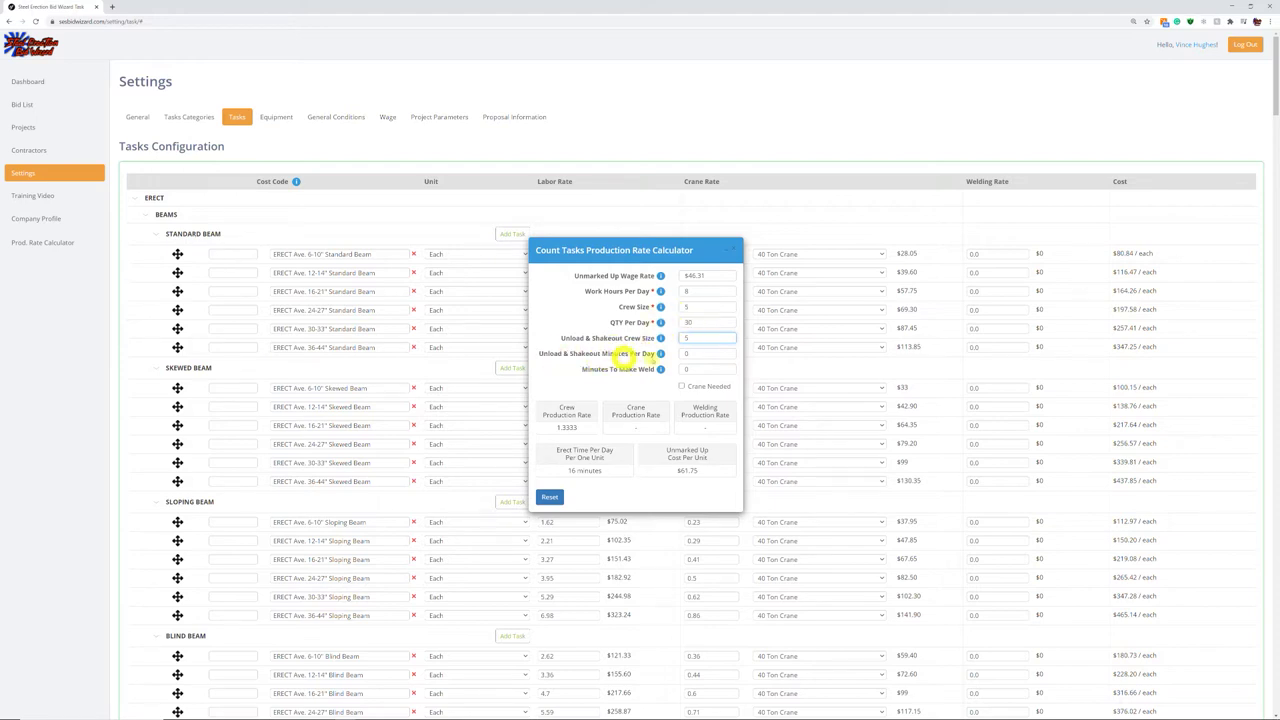
key("Tab")
type("8")
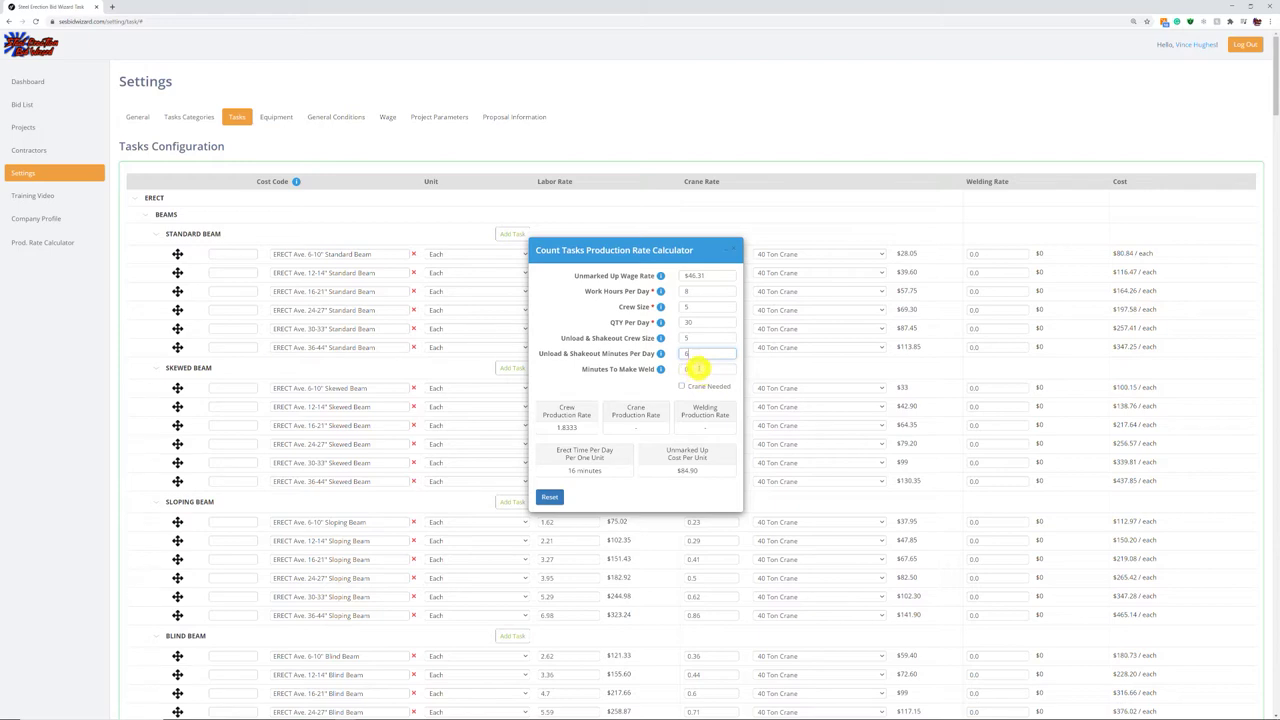
Try 120 minutes to make a weld, and settle on 60 minutes
left_click(695, 368)
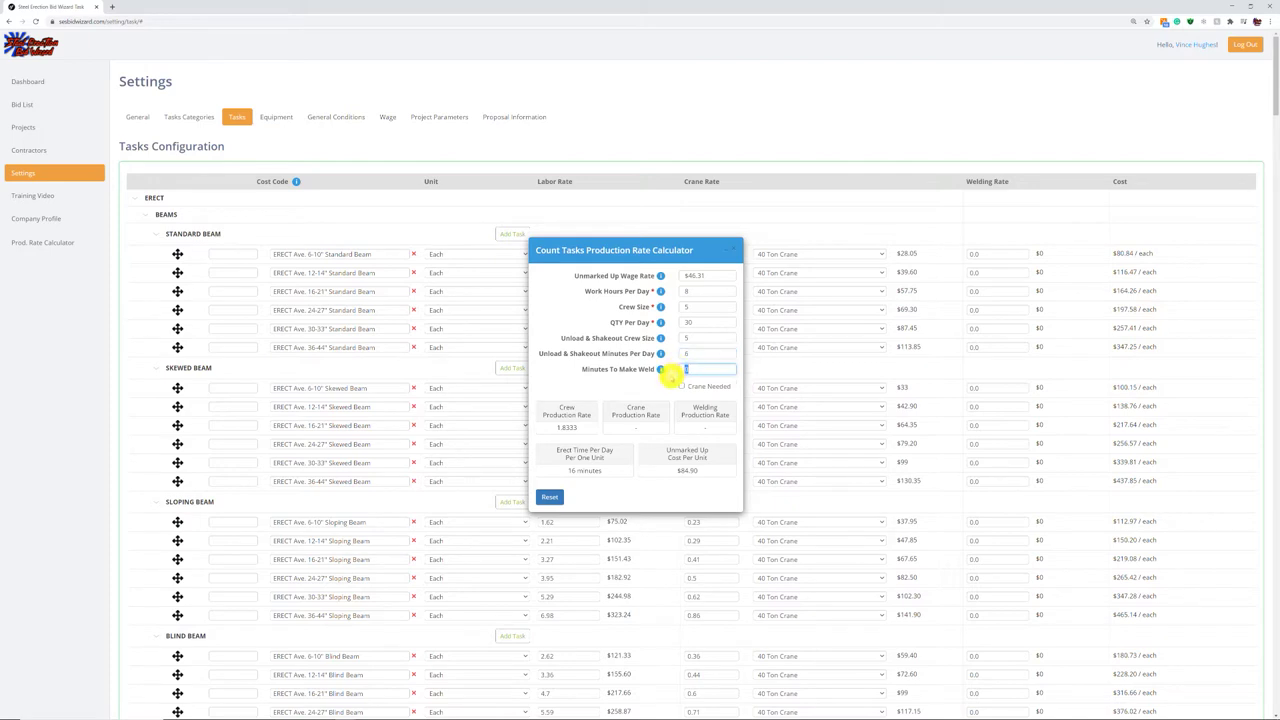
type("122")
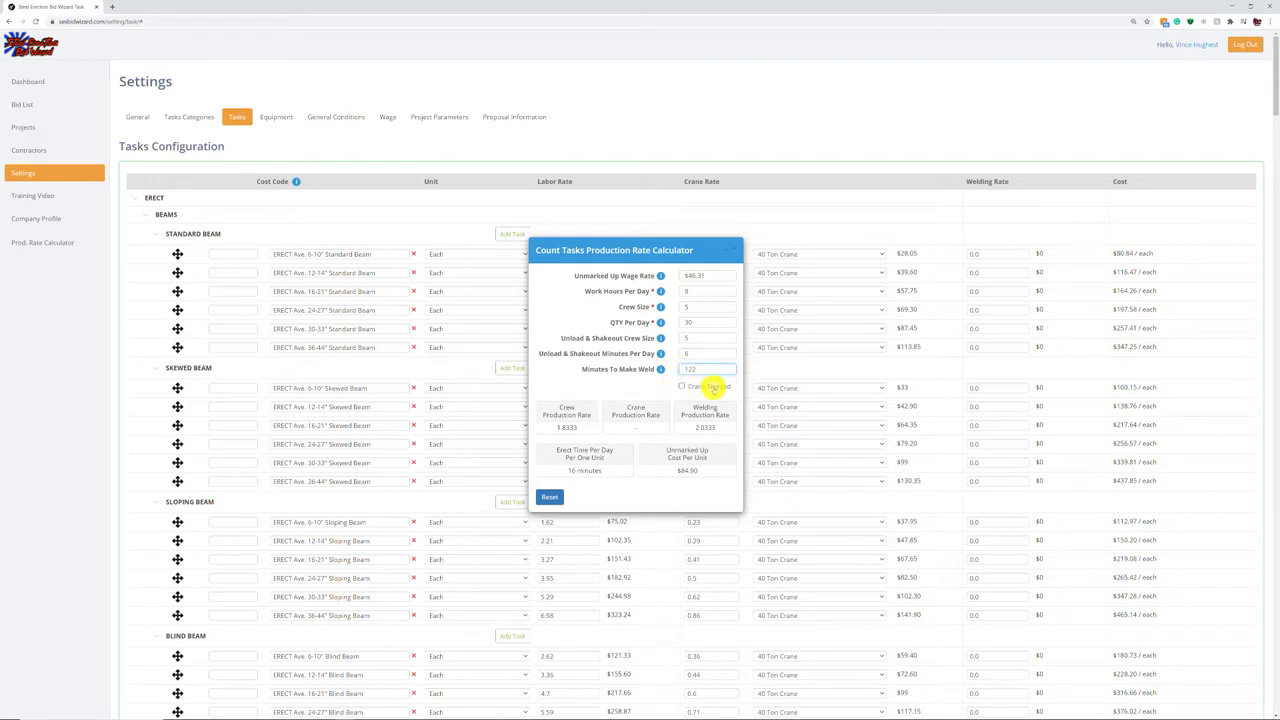
key("BackSpace")
type("0")
double_click(693, 369)
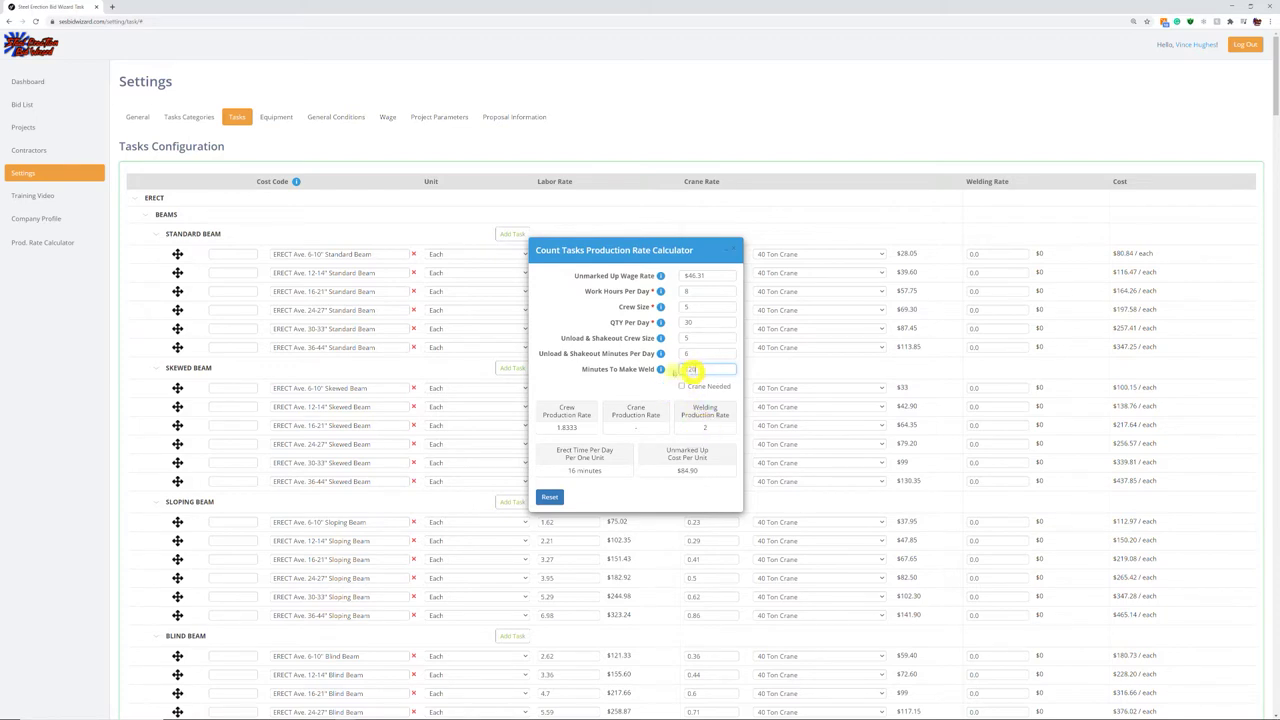
type("60")
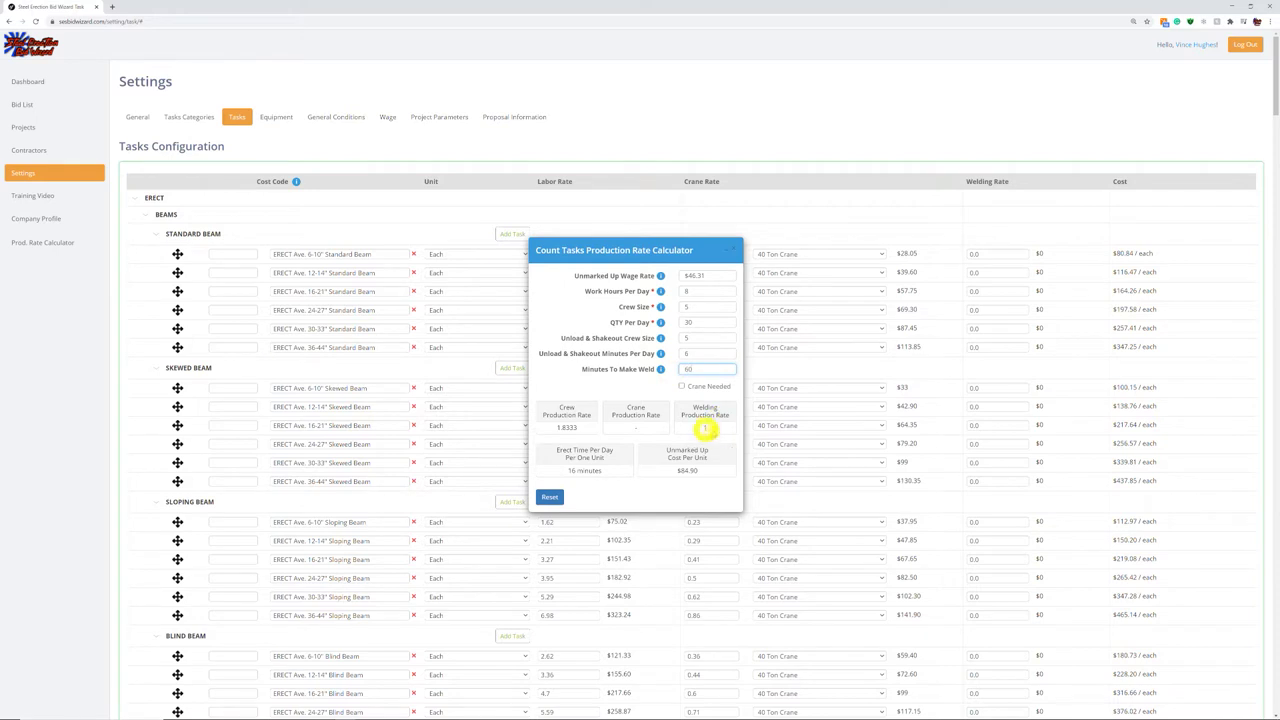
Mark the task as needing a crane, check the calculated crew, crane and welding production rates, and close the calculator
left_click_drag(631, 392, 651, 326)
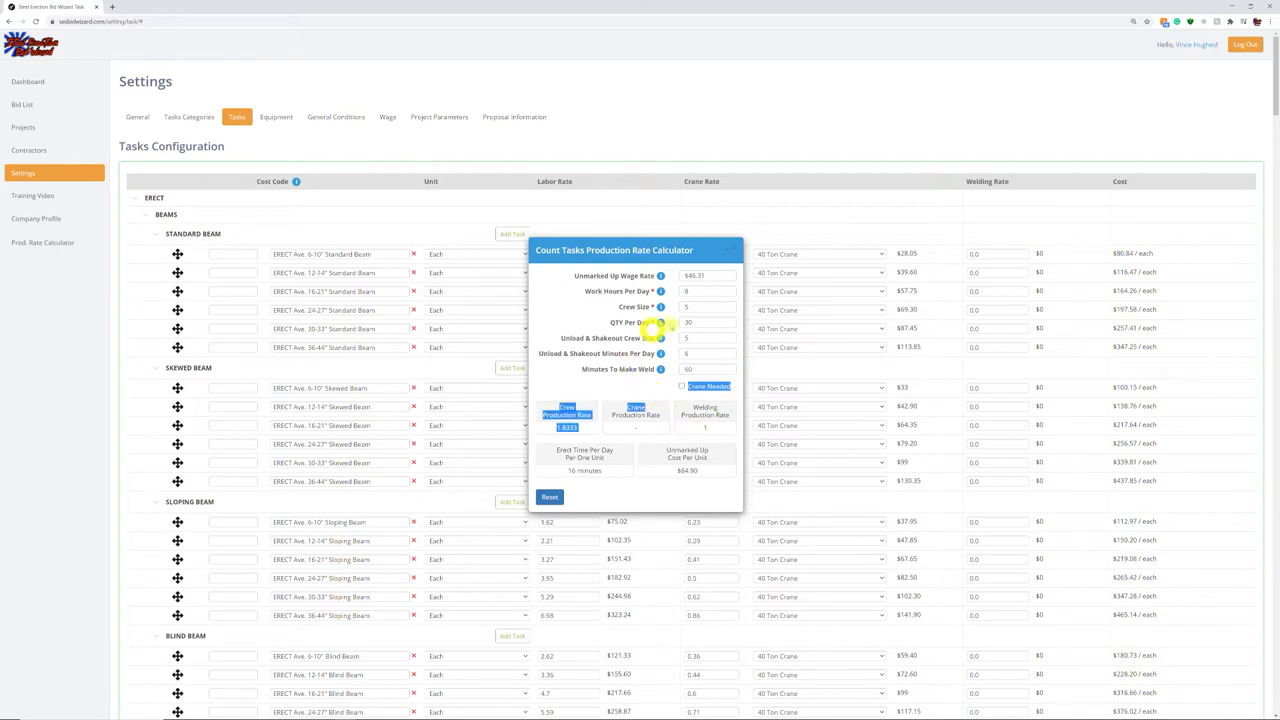
left_click(650, 340)
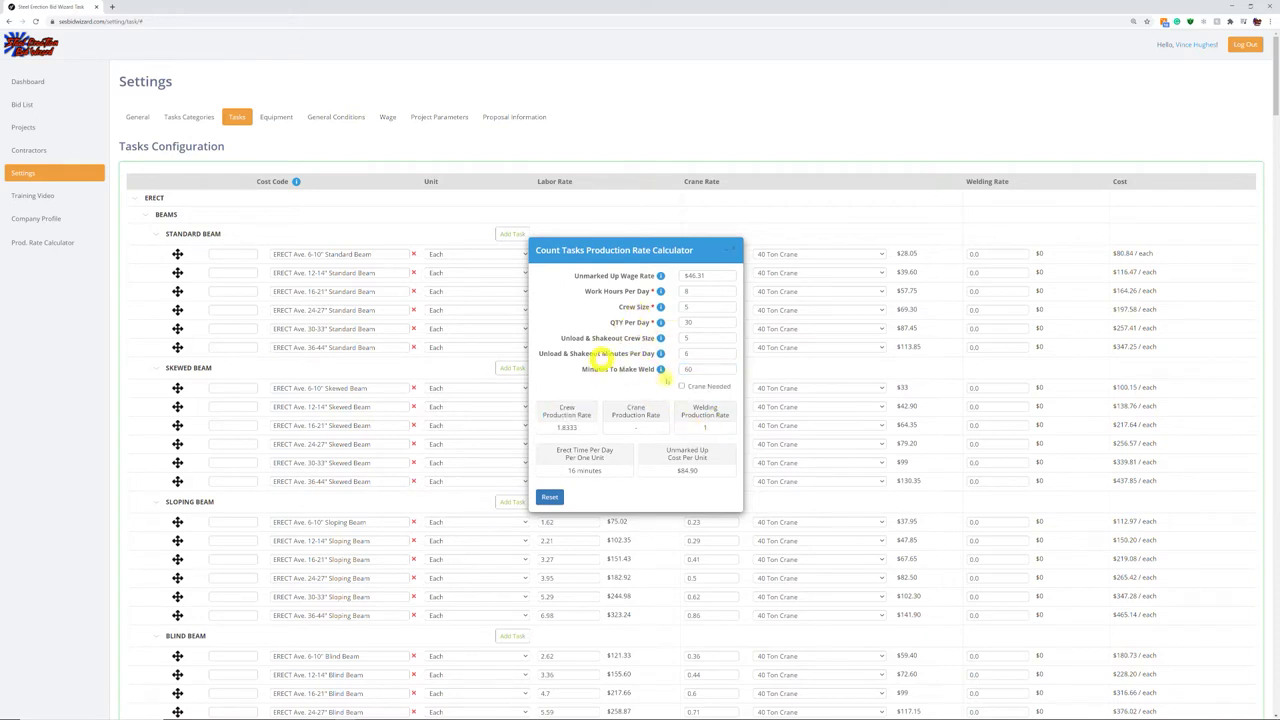
left_click(681, 386)
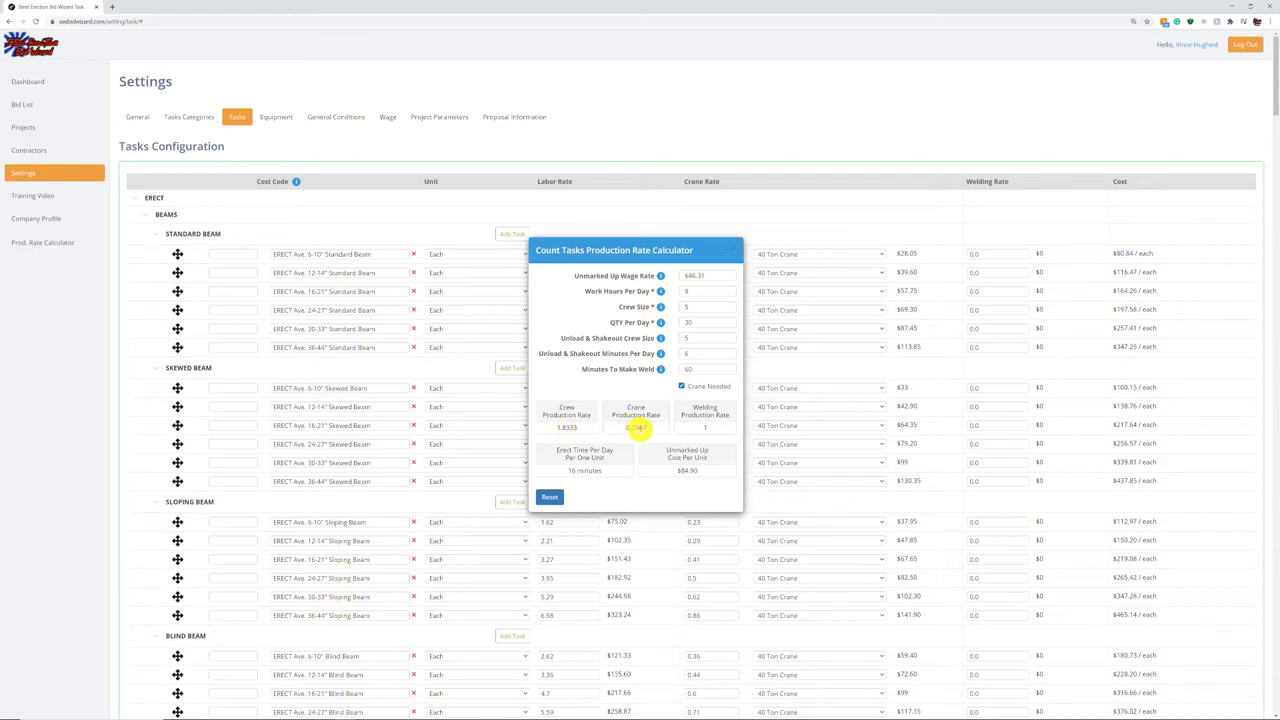
left_click(705, 427)
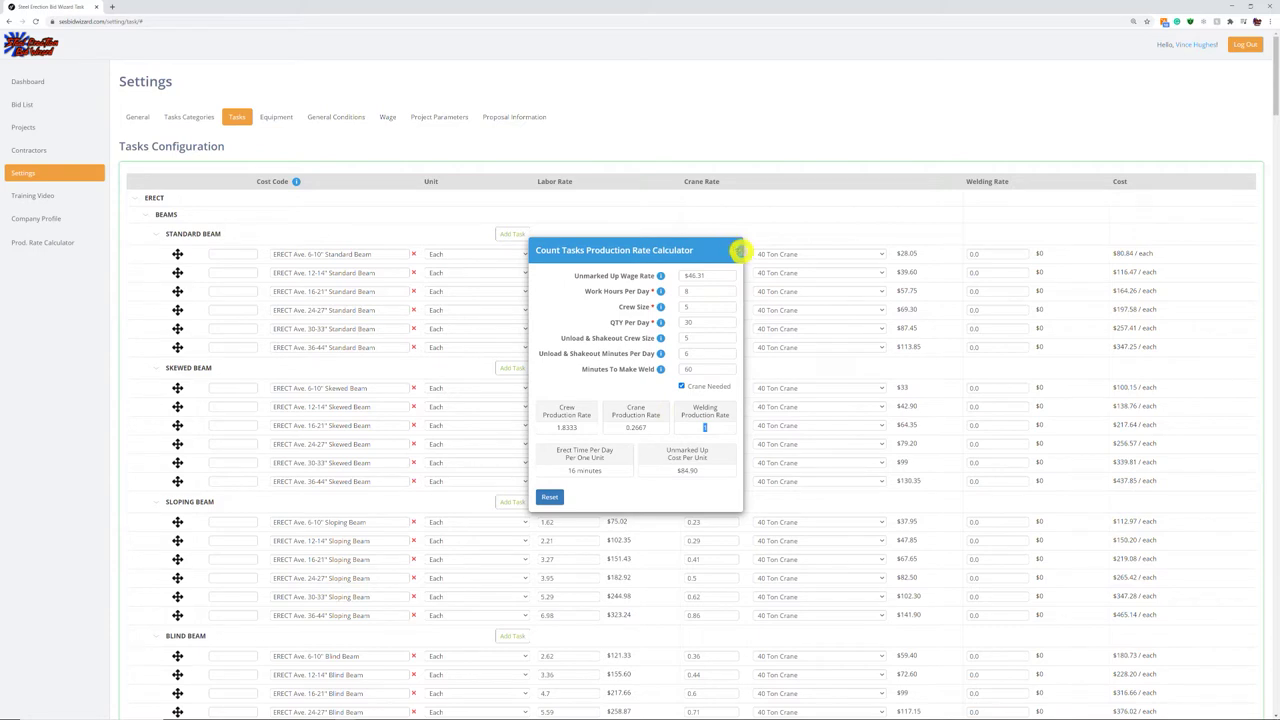
left_click(729, 248)
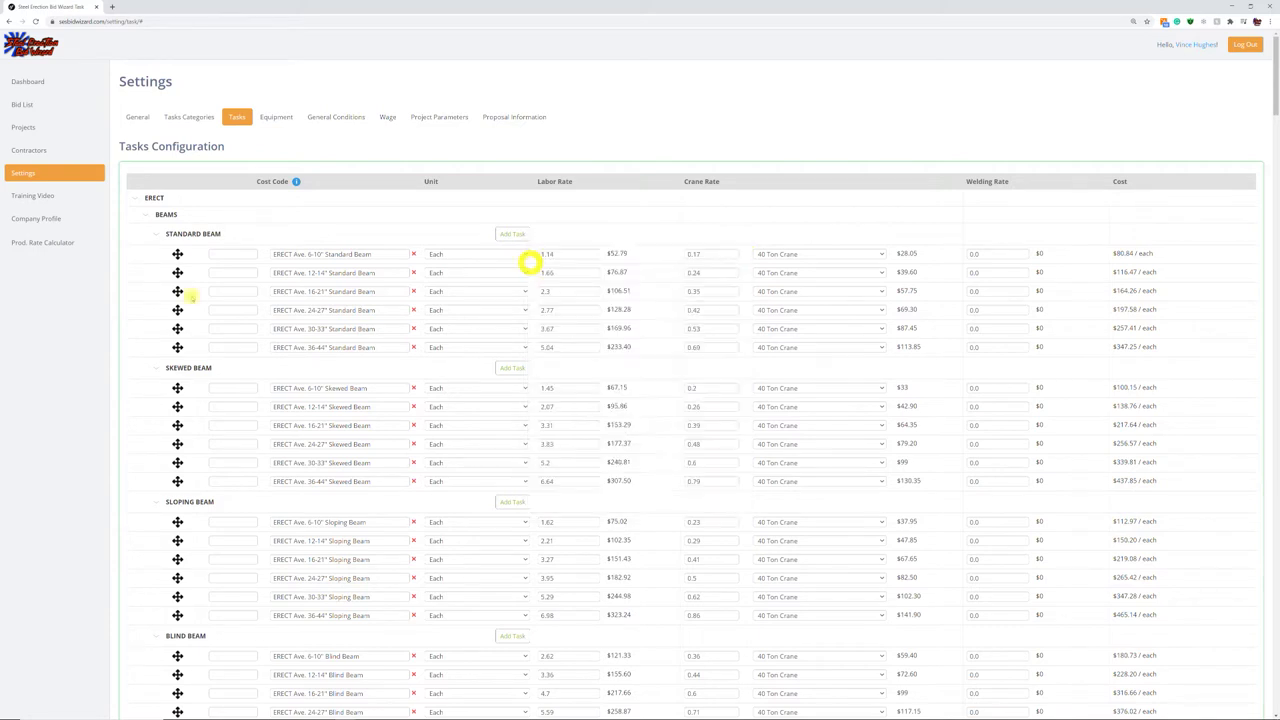
View the Linear Foot production rate calculator and the Square Foot one, closing each after looking at its fields
left_click(42, 245)
left_click(20, 287)
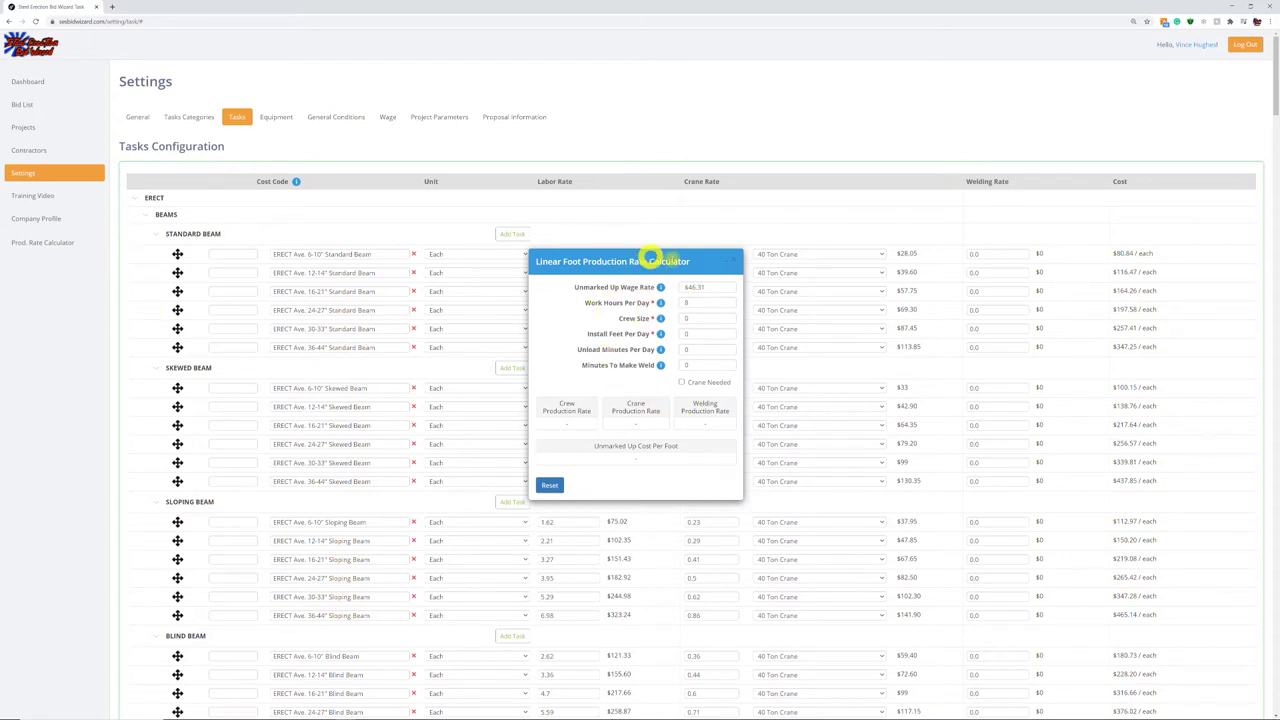
left_click(733, 259)
left_click(42, 244)
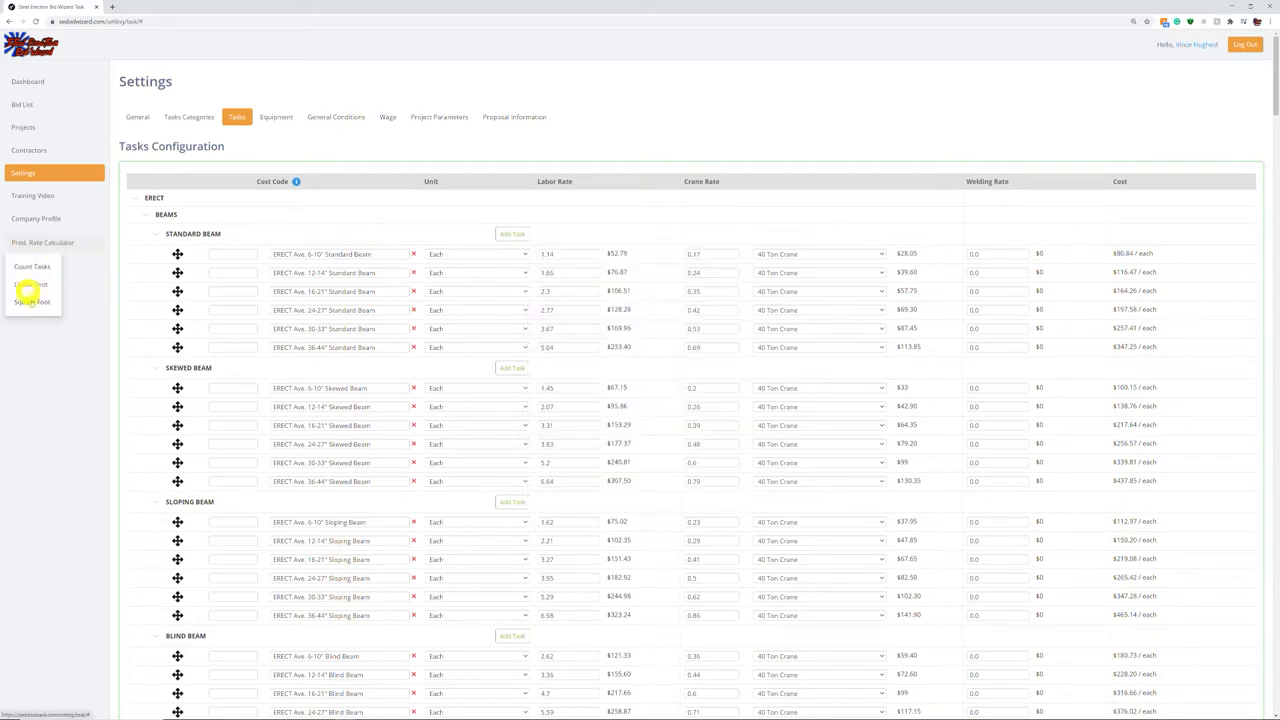
left_click(31, 302)
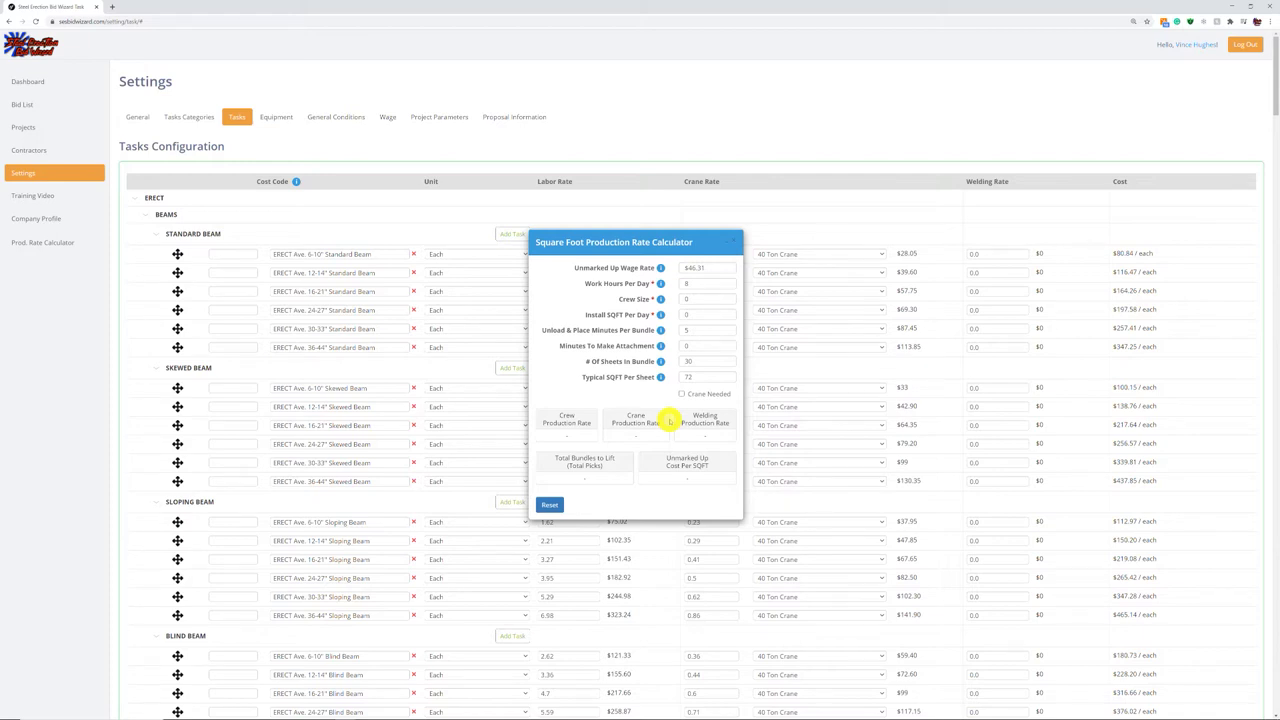
left_click(732, 243)
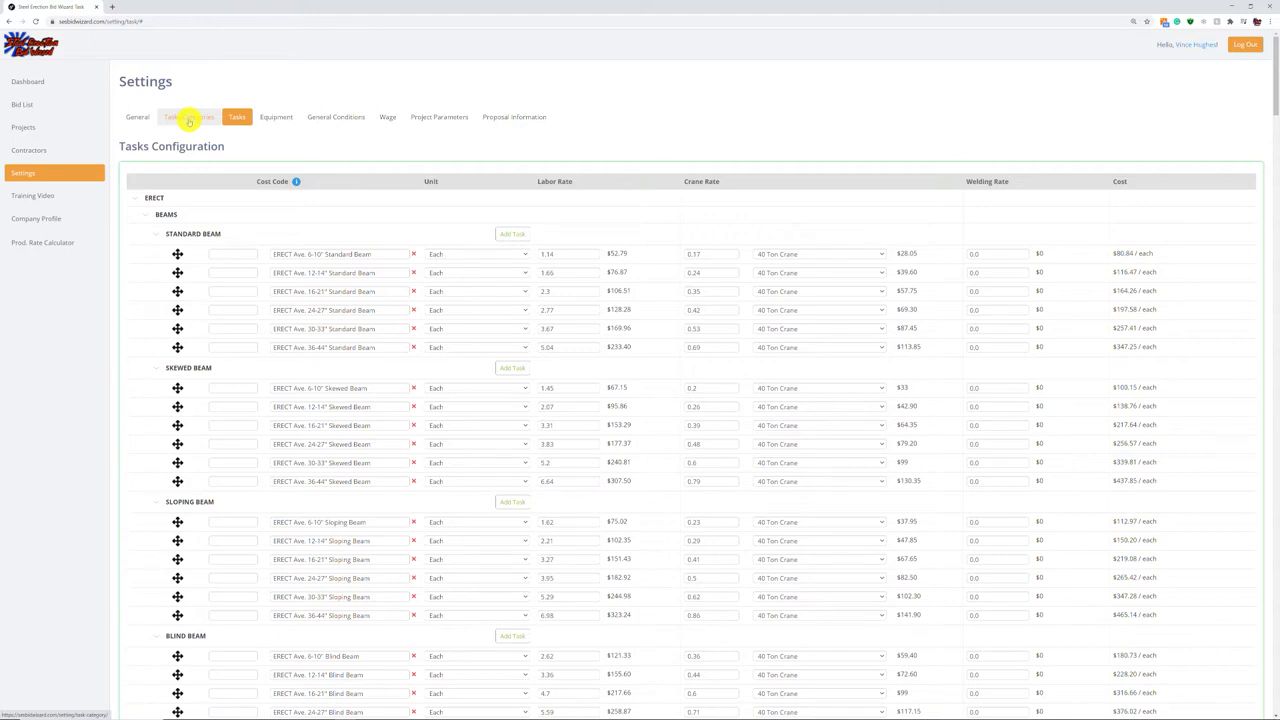
Add a root category named HOLLOWCORE to the task categories
left_click(189, 121)
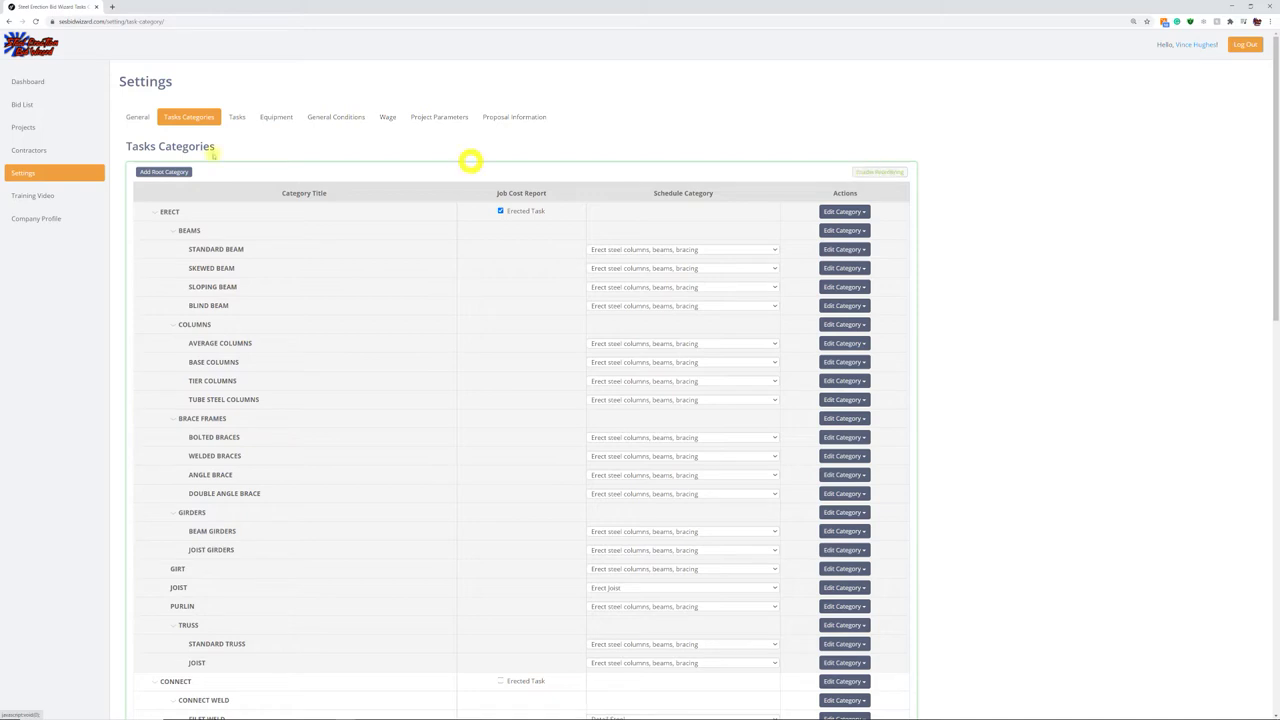
left_click(162, 172)
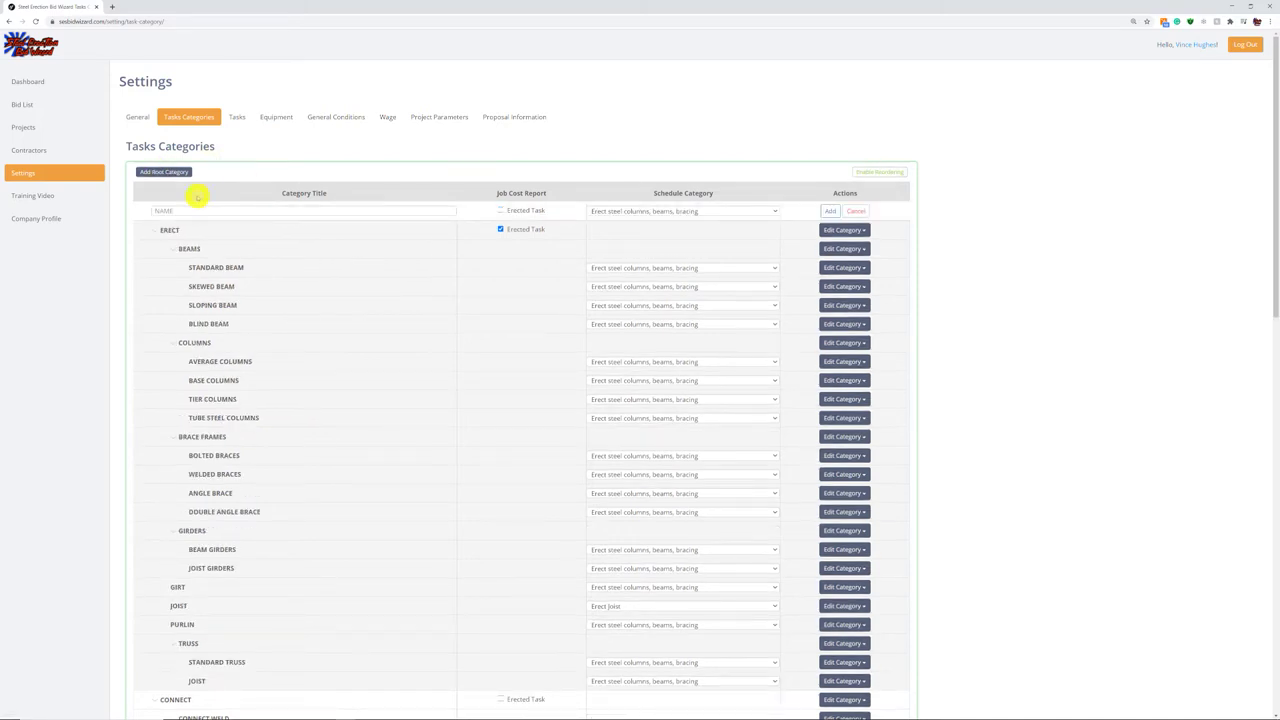
left_click(191, 210)
left_click(209, 212)
type("H")
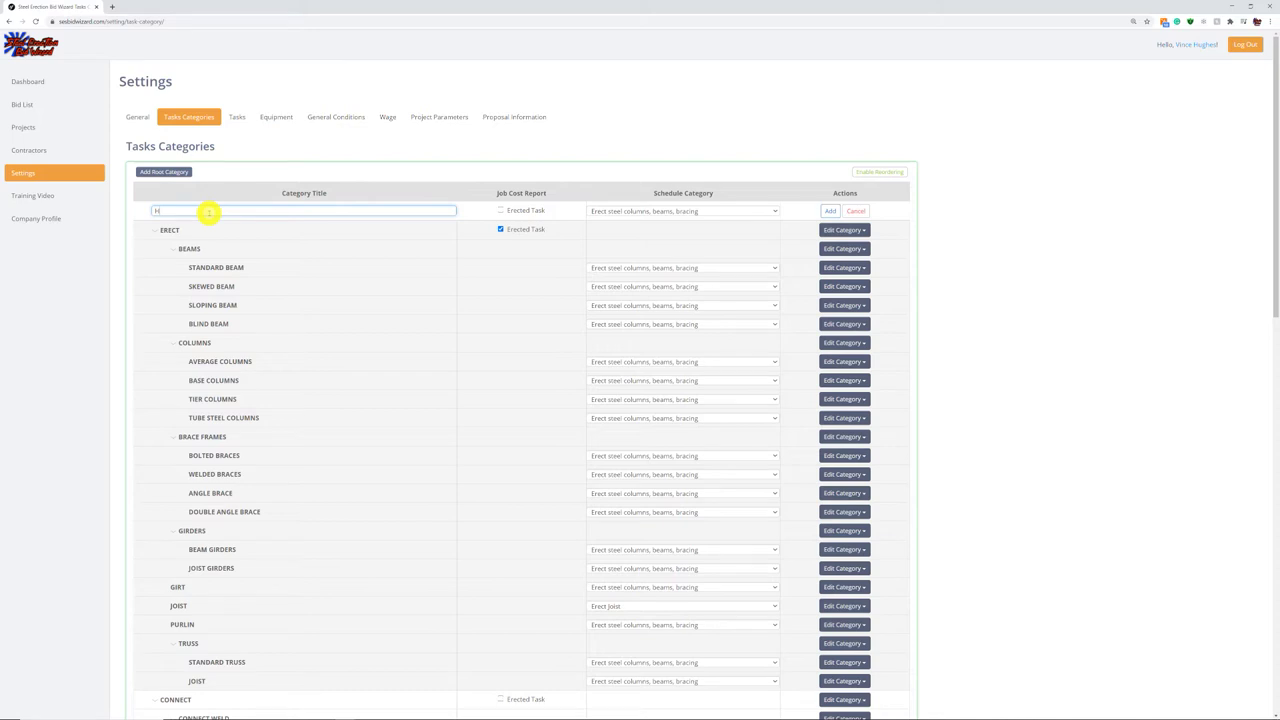
type("OLLOWCORE")
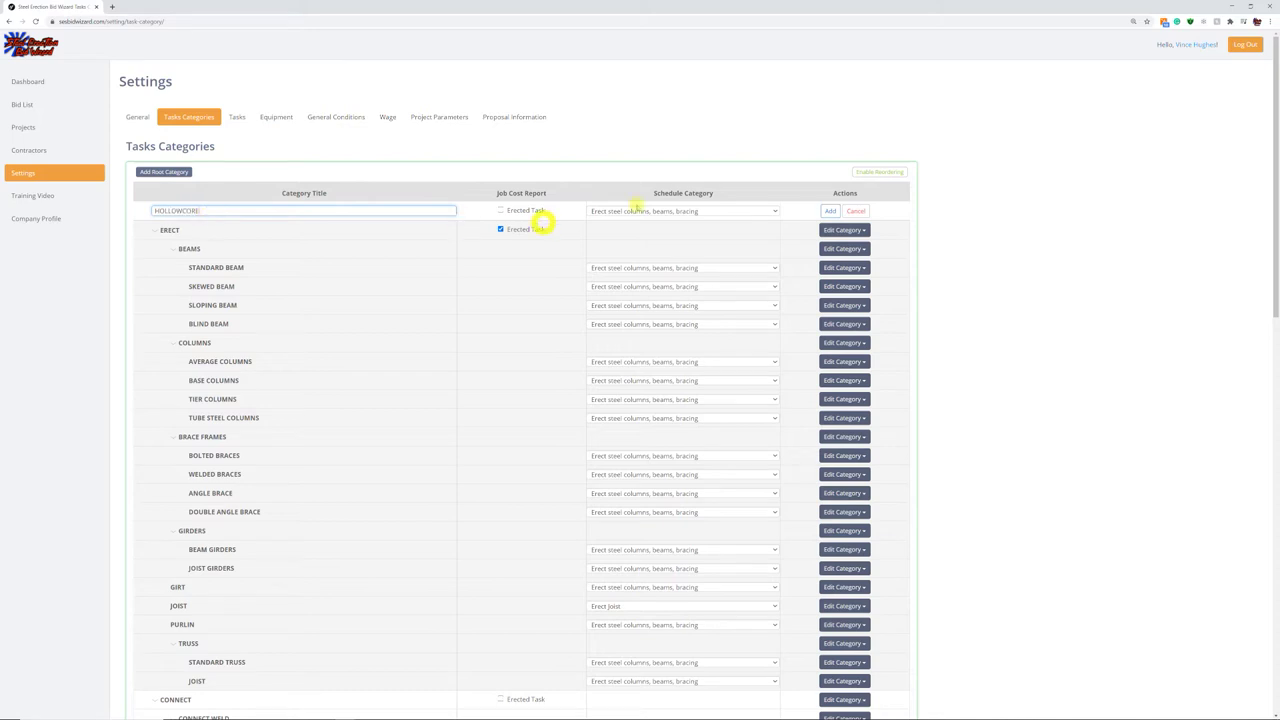
left_click(826, 212)
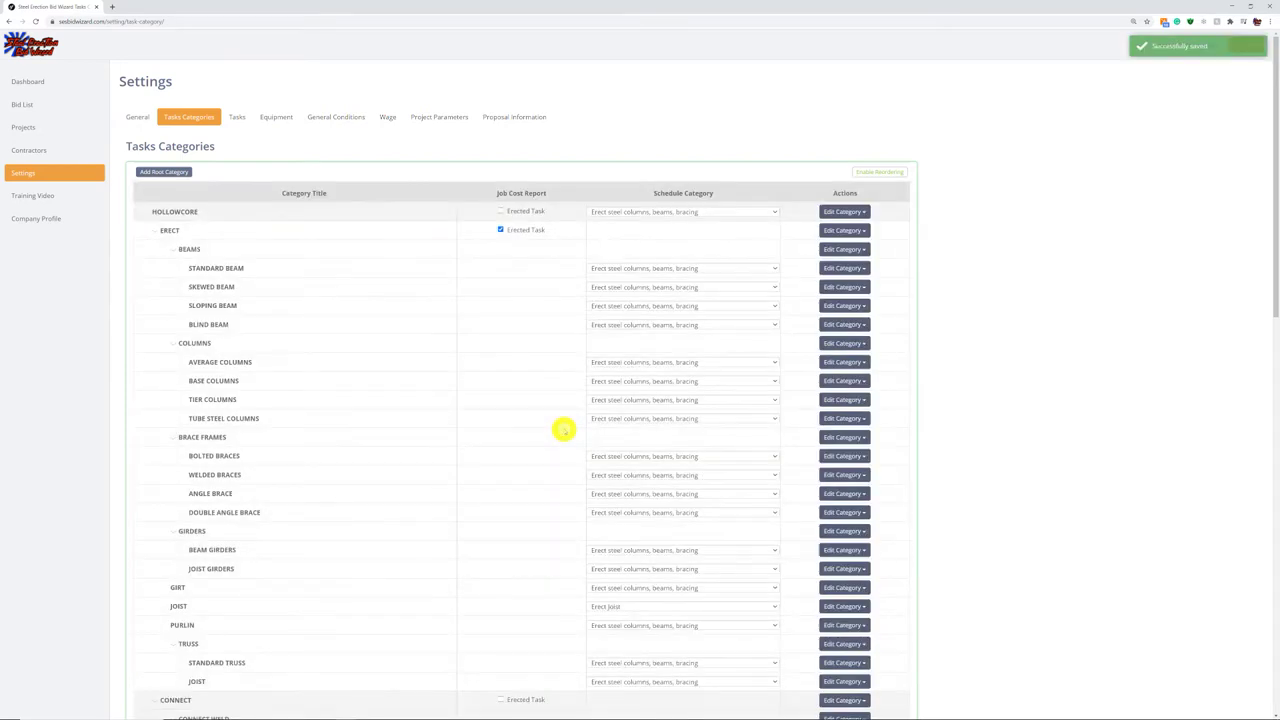
Add a schedule category named Hollowcore below the existing schedule categories
scroll(563, 429, "down", 2)
scroll(563, 434, "down", 15)
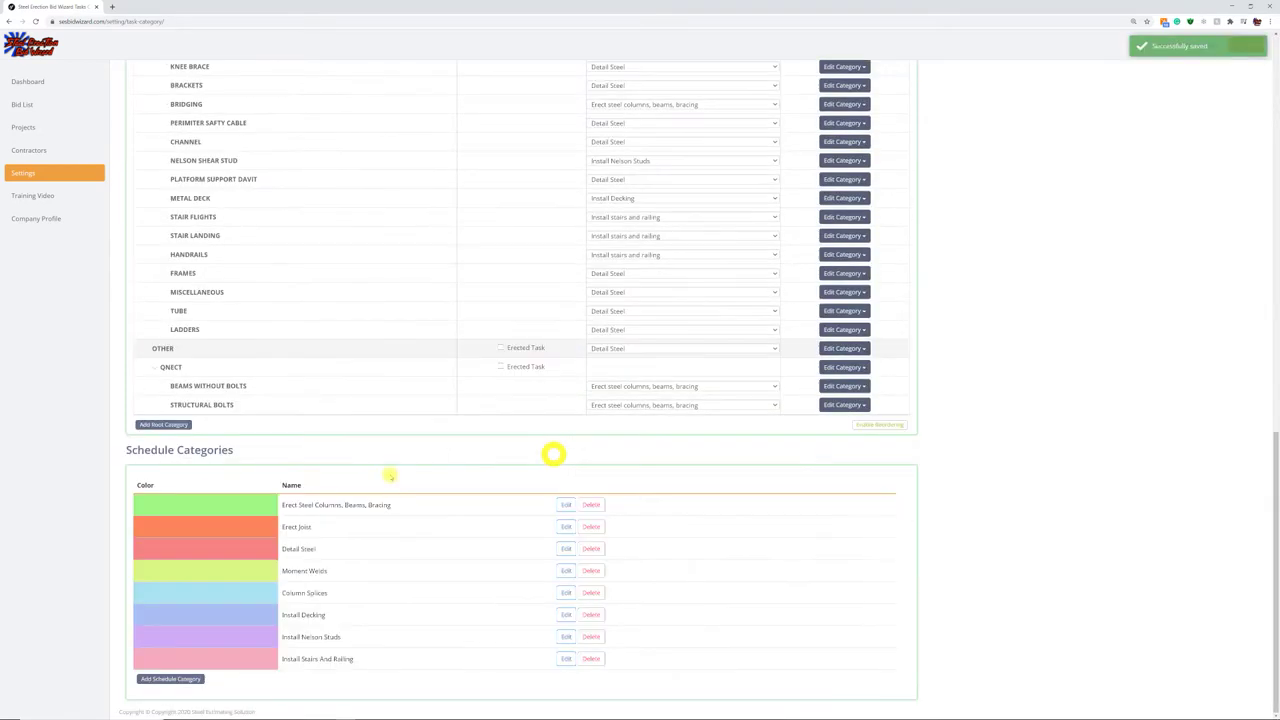
left_click(171, 678)
left_click(307, 686)
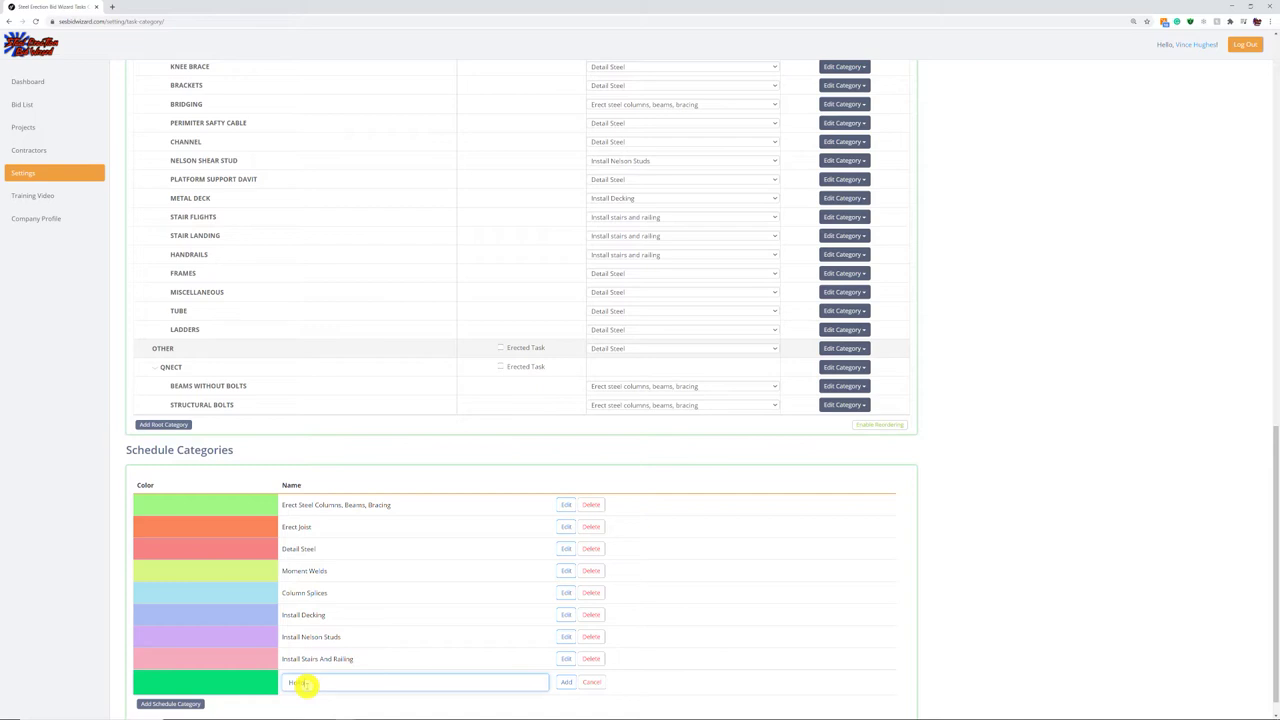
type("Hollowcore")
left_click(558, 683)
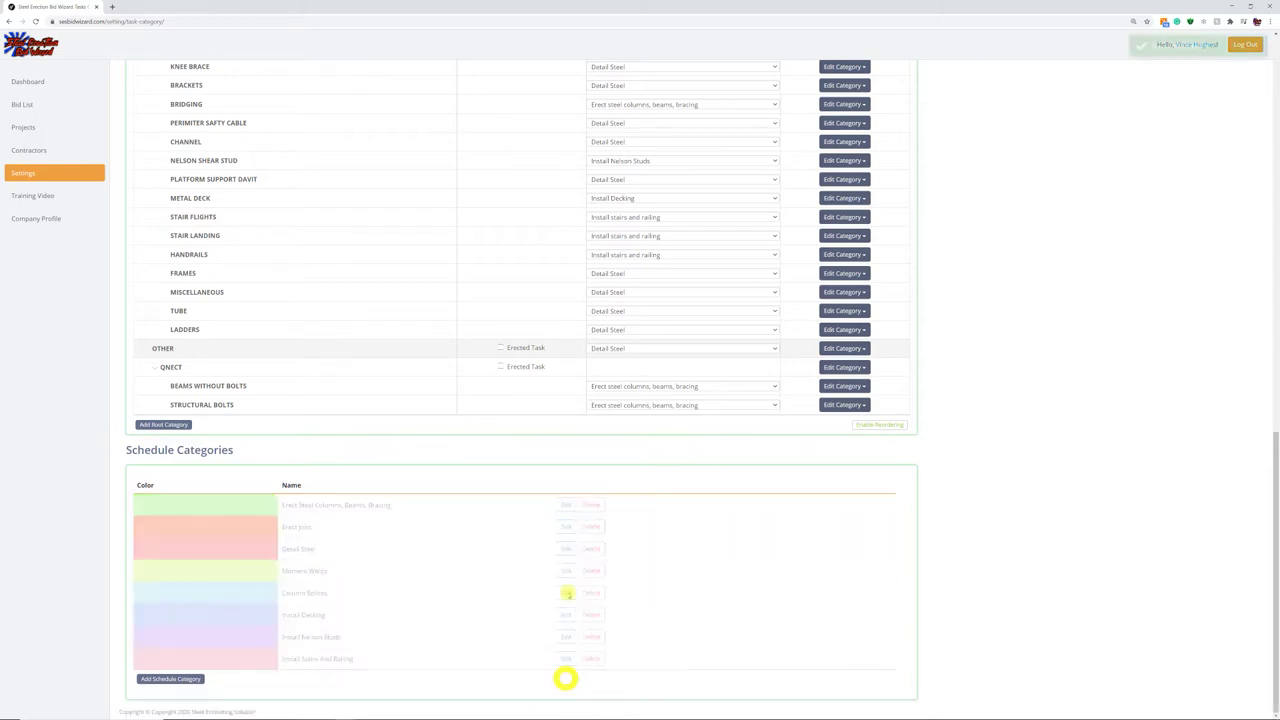
Assign the Hollowcore schedule category to the HOLLOWCORE task category
scroll(615, 427, "up", 2)
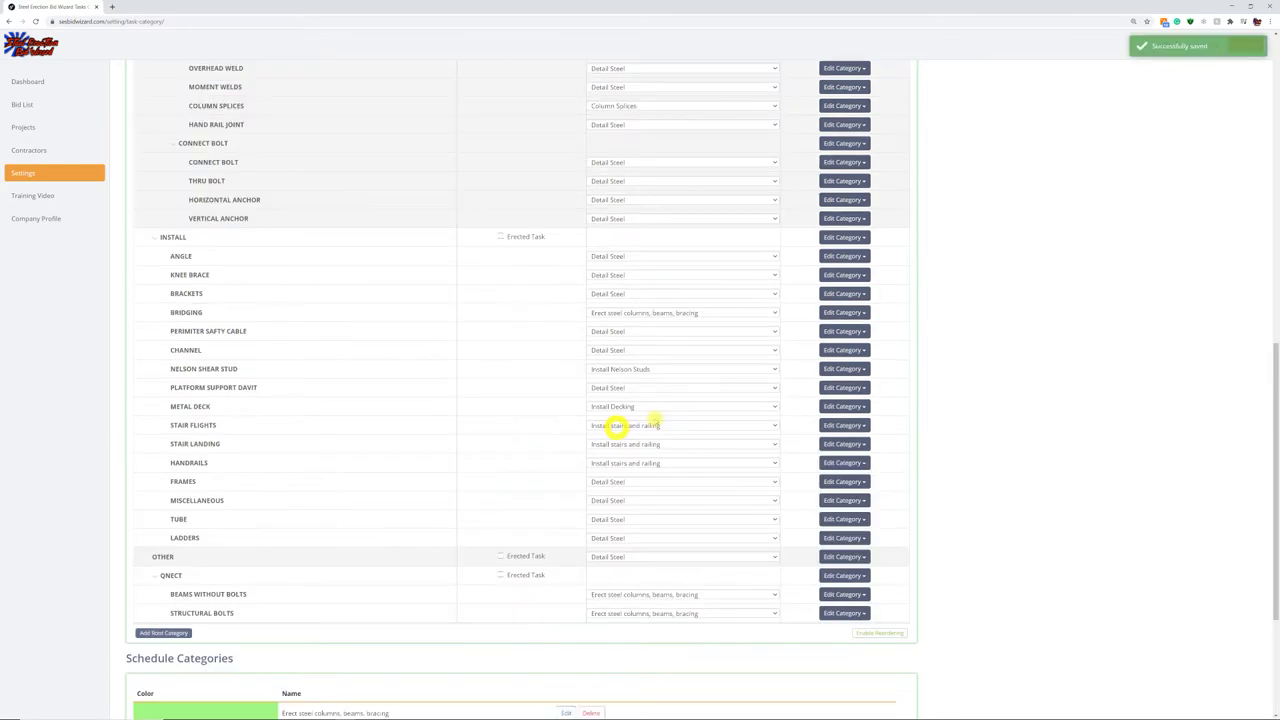
scroll(615, 427, "up", 6)
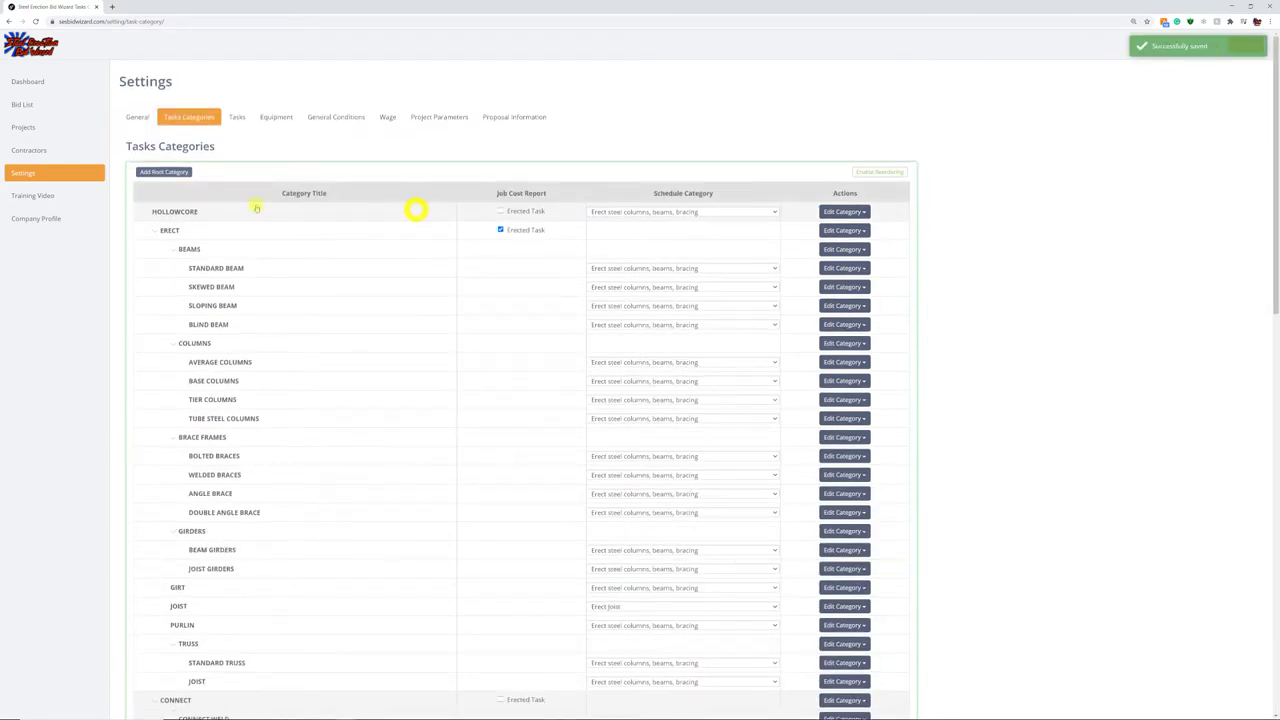
left_click(771, 211)
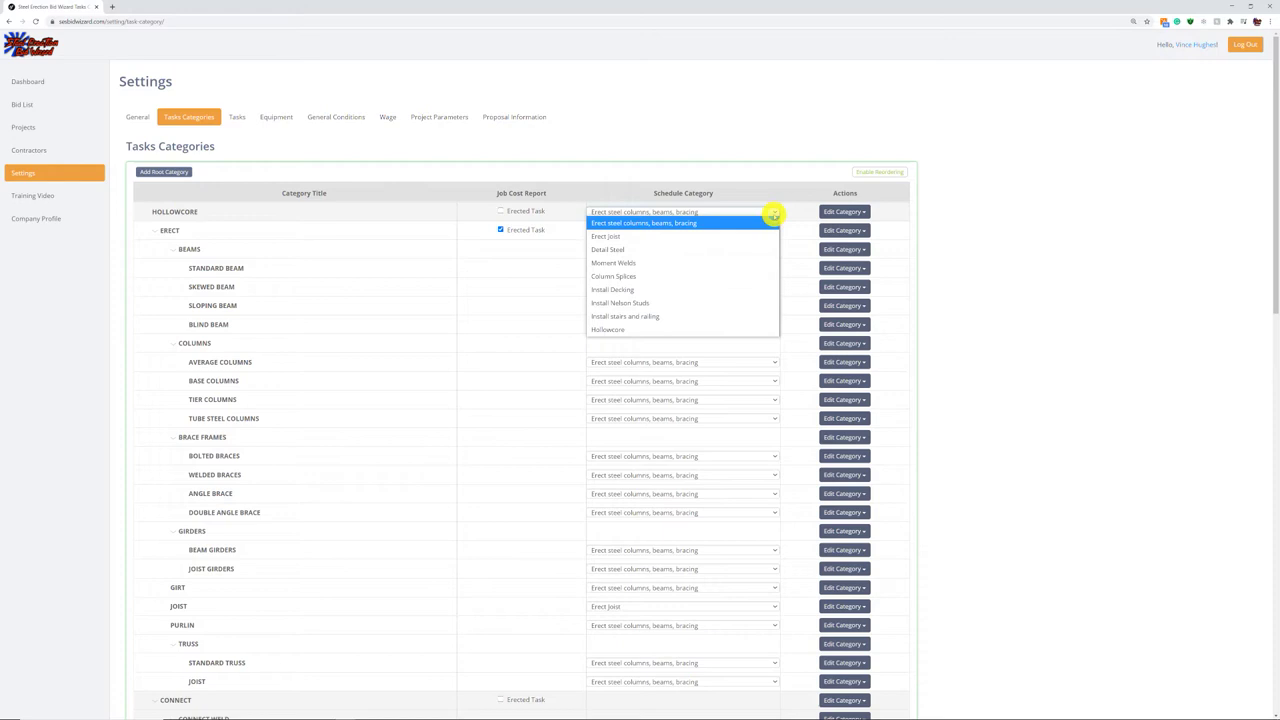
left_click(706, 331)
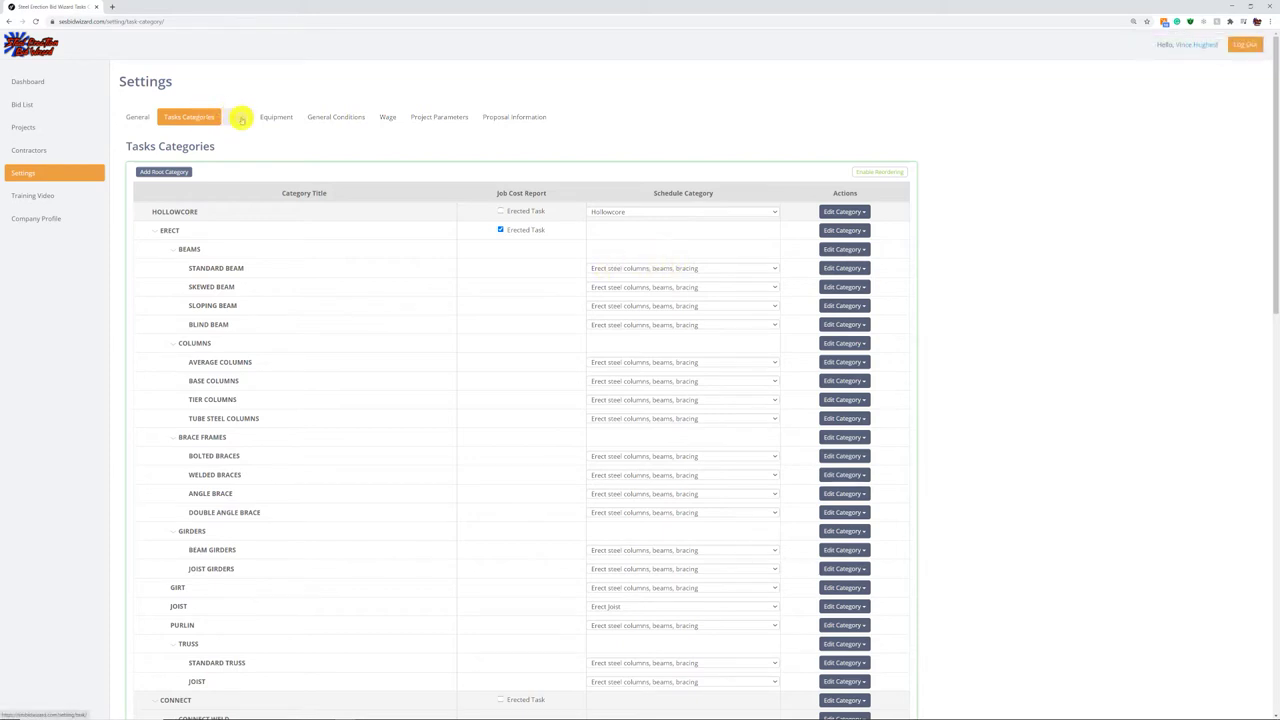
Add a task named 25' Planks under HOLLOWCORE in the Tasks settings, with Each as its unit
left_click(238, 119)
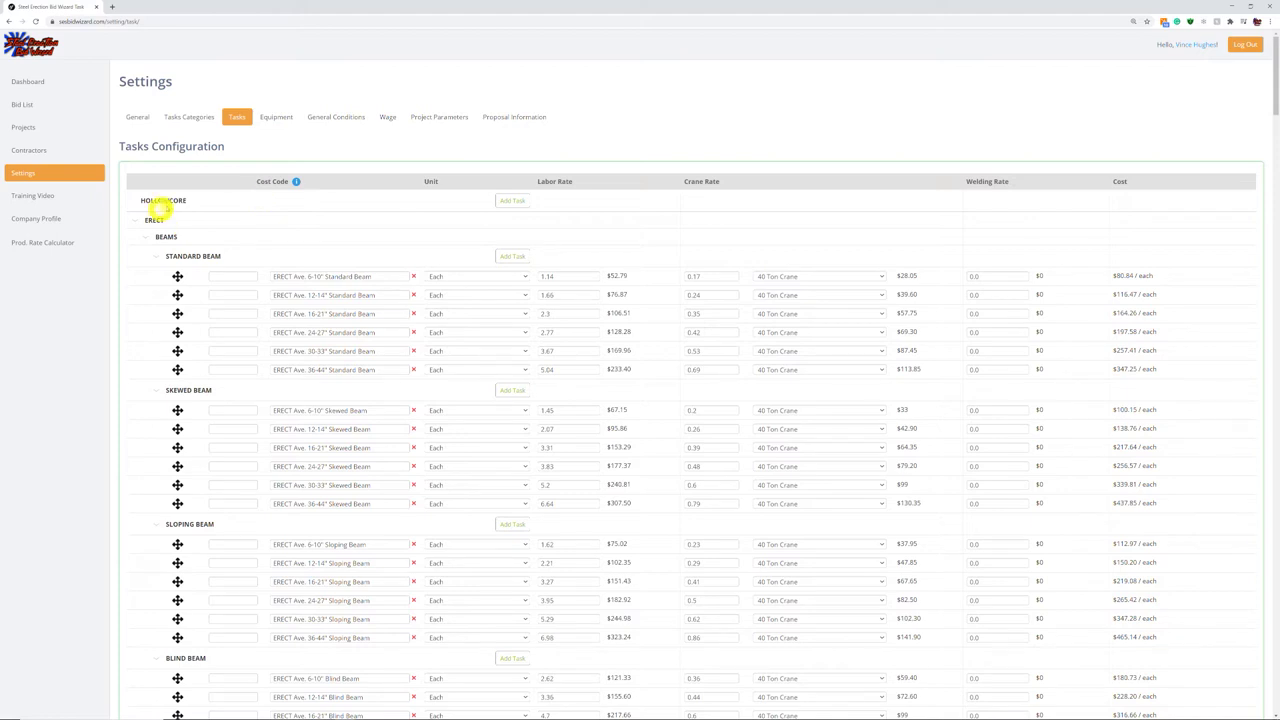
left_click(514, 201)
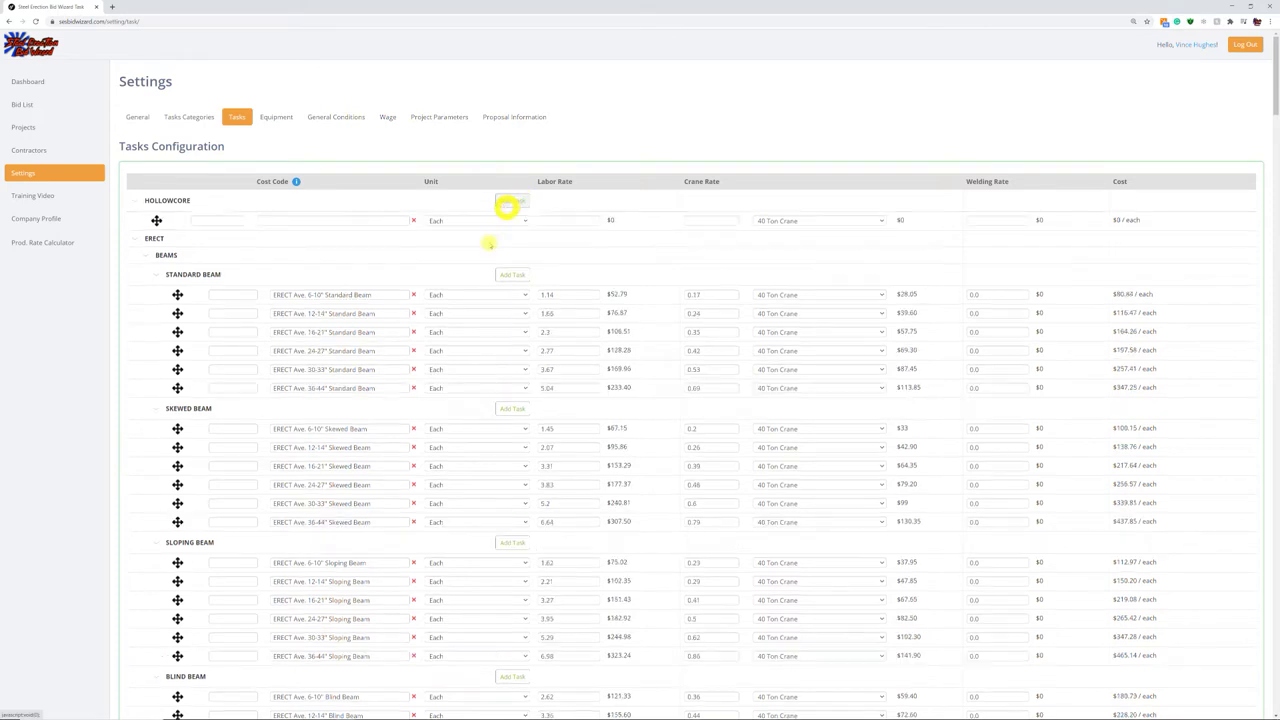
left_click(305, 222)
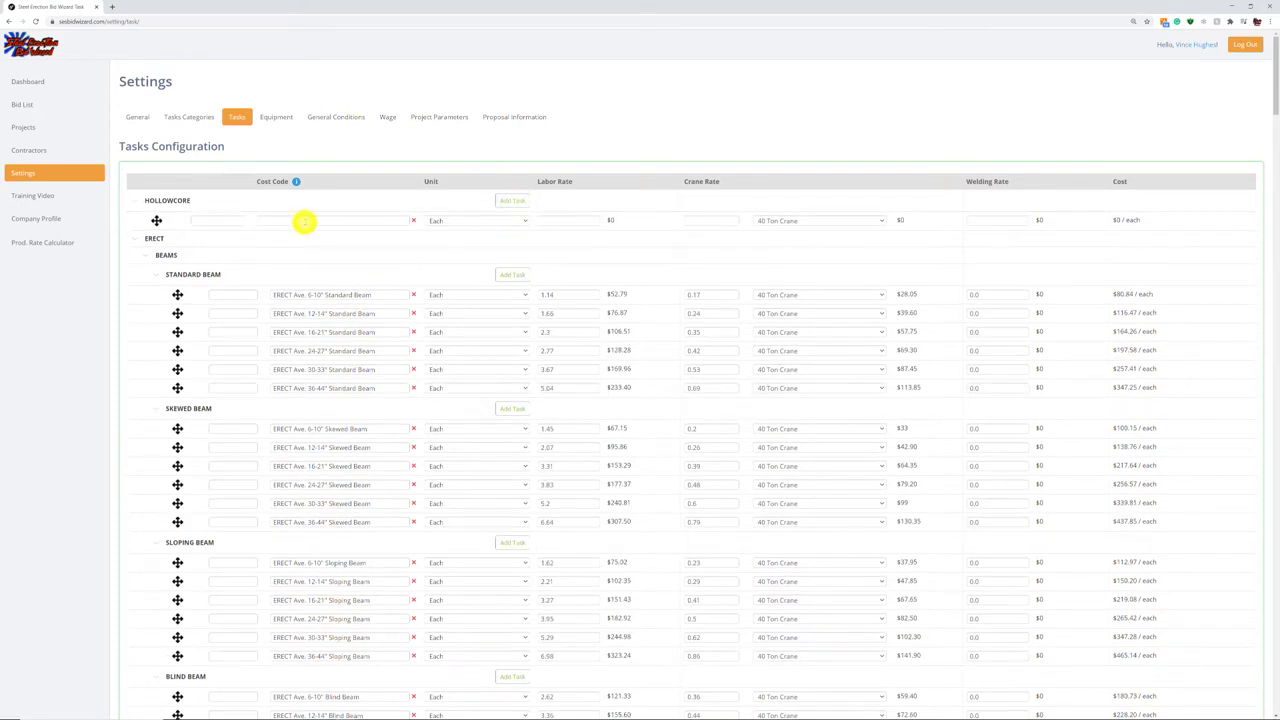
left_click(305, 220)
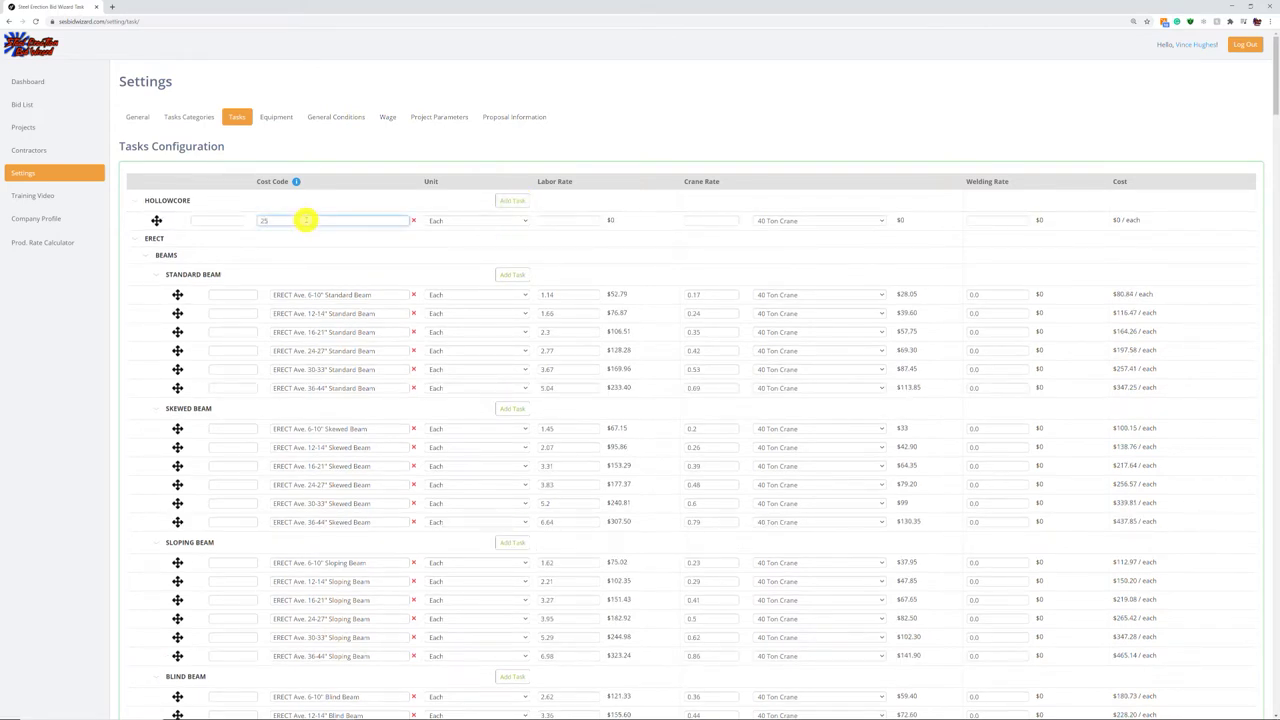
type("25' Planks")
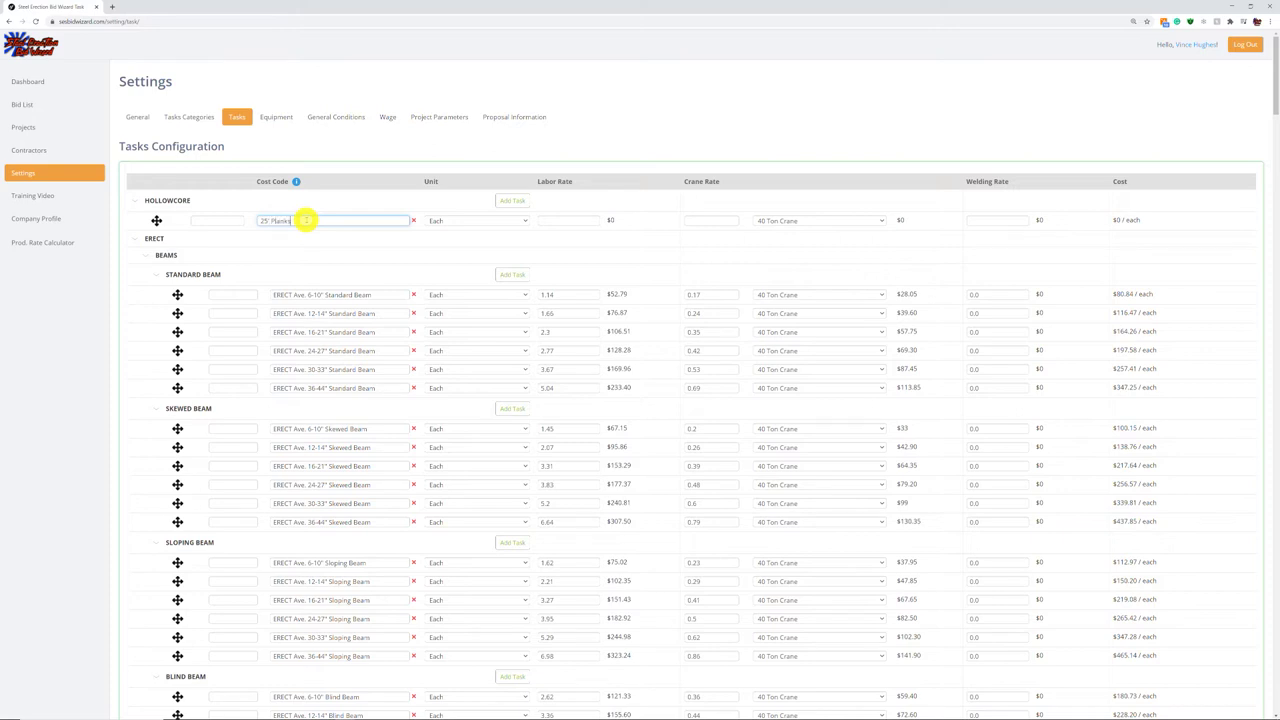
left_click(492, 218)
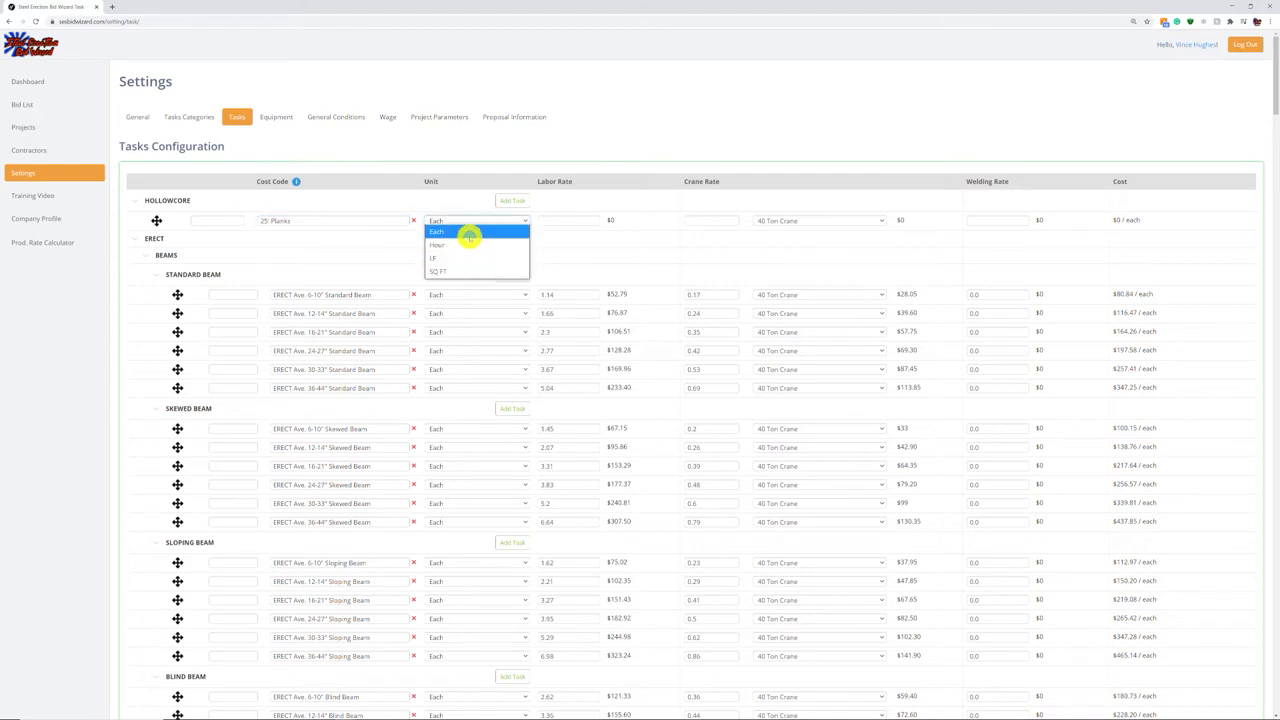
left_click(469, 233)
Calculate the planks' rates in the Count Tasks production rate calculator with crew size 5, quantity 70 per day and a crane needed
left_click(580, 220)
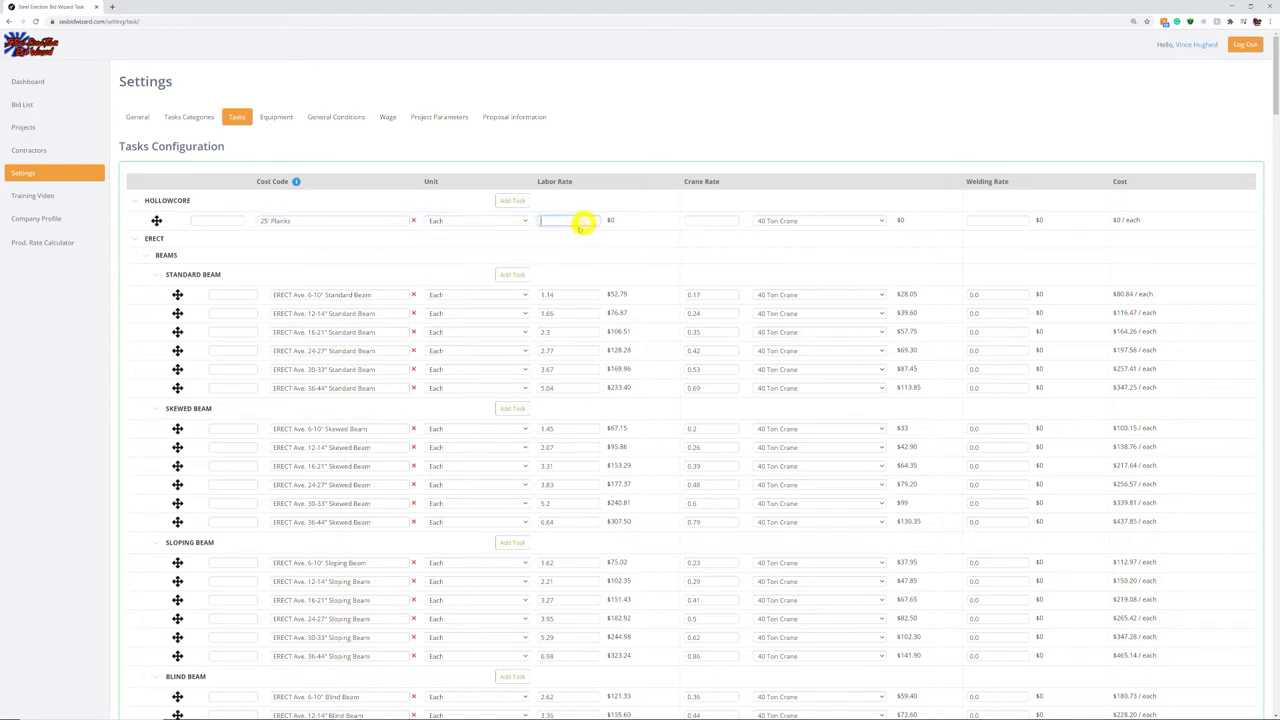
left_click(44, 247)
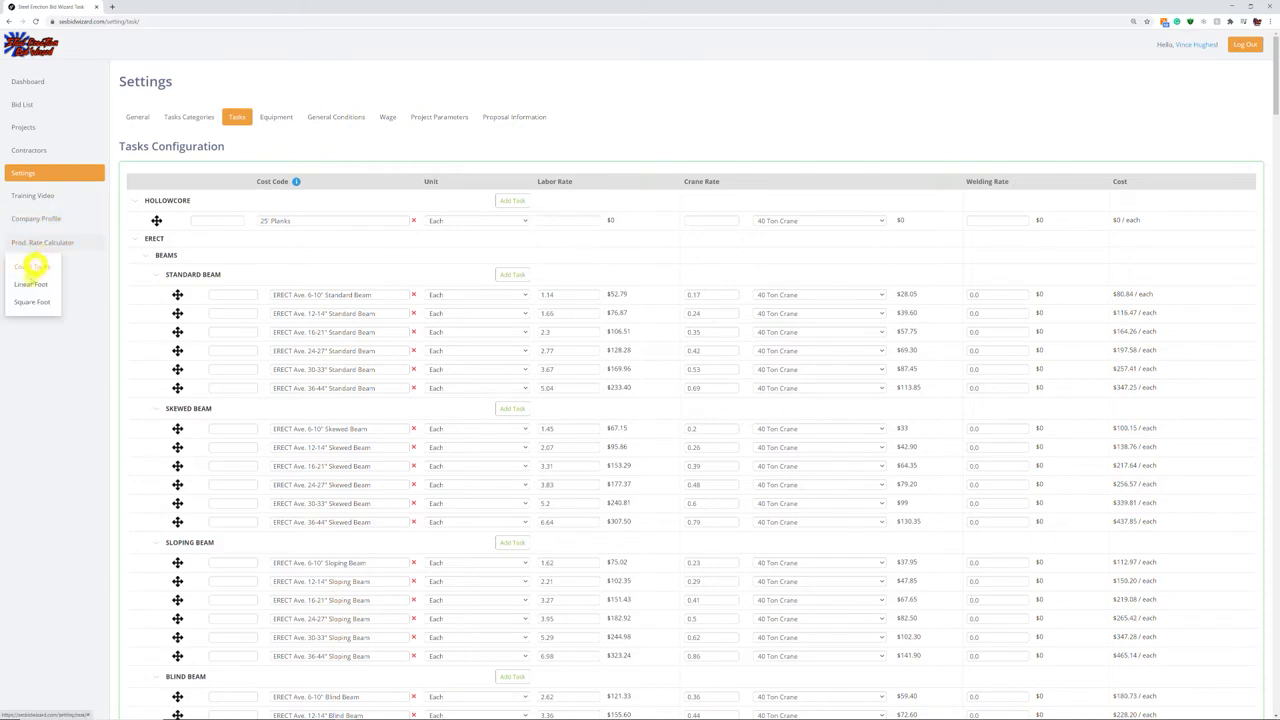
left_click(33, 268)
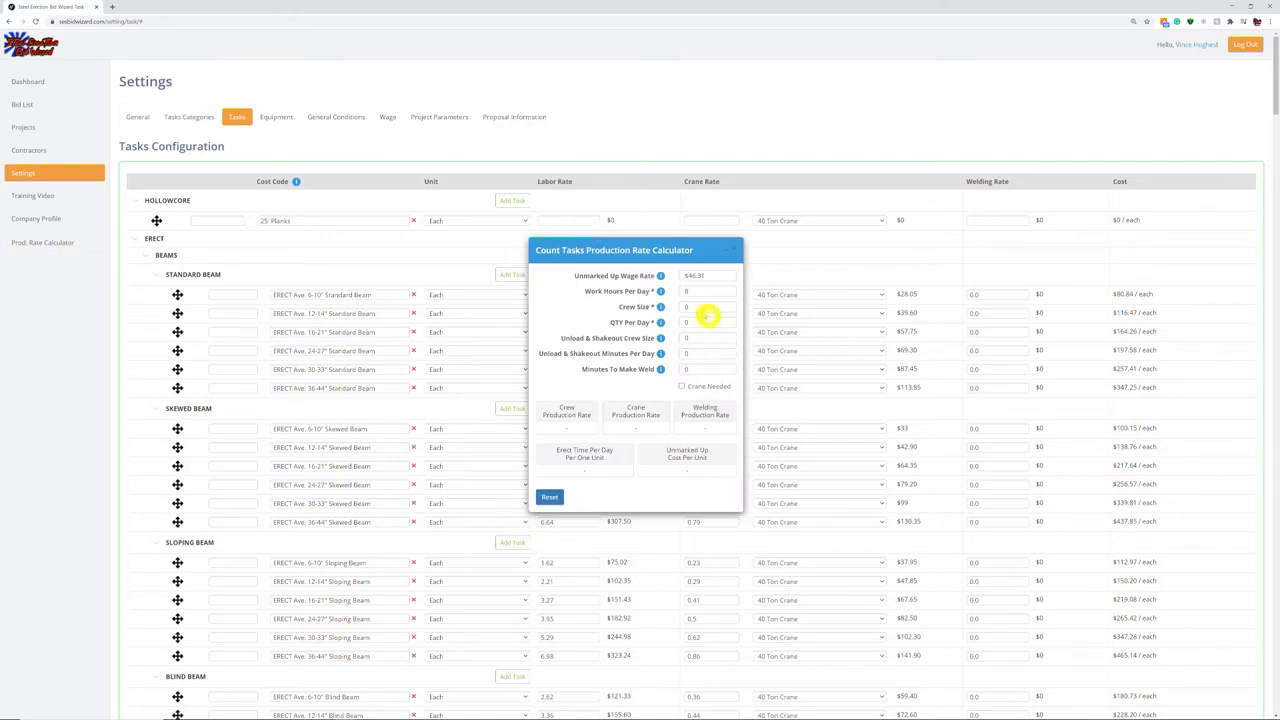
left_click(694, 309)
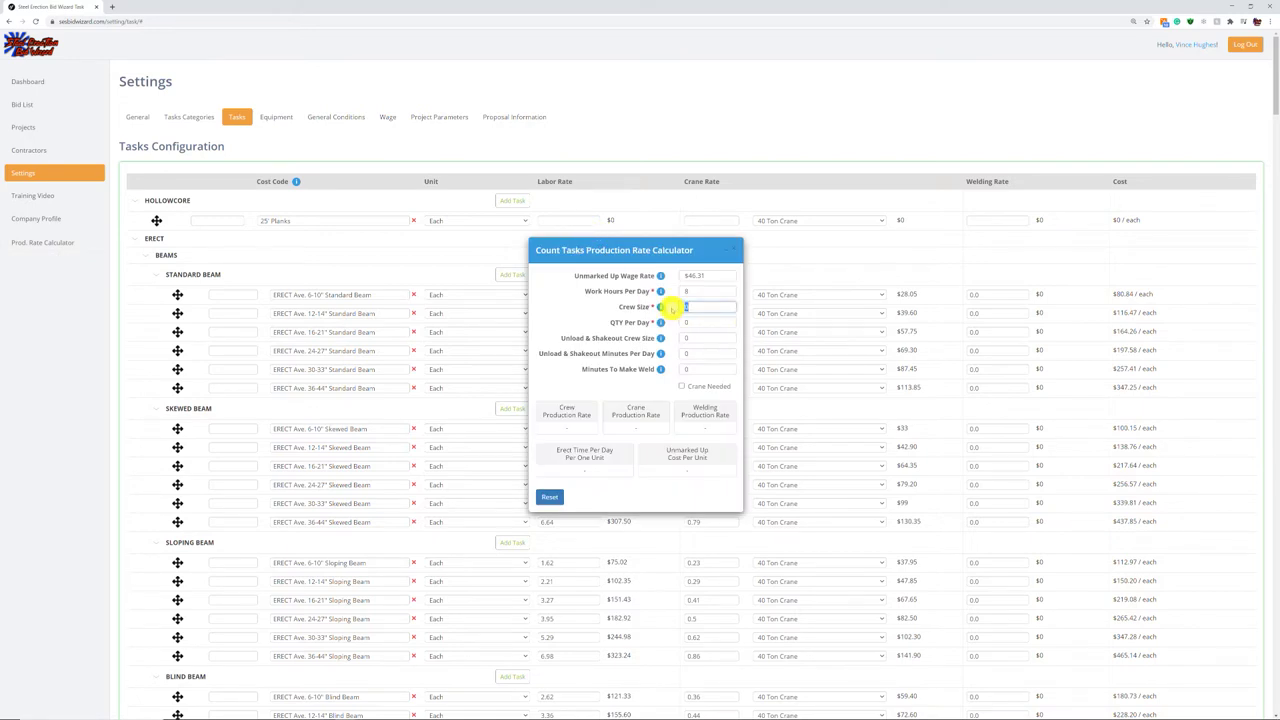
type("5")
left_click(688, 323)
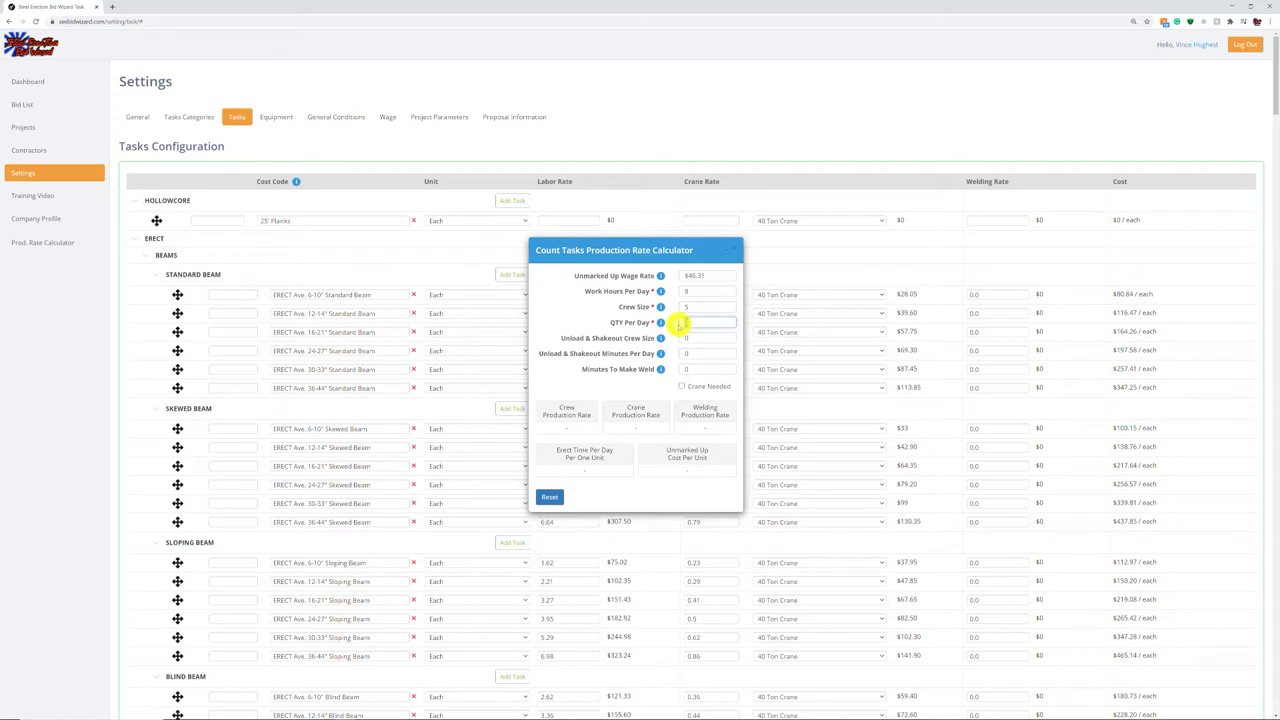
type("70")
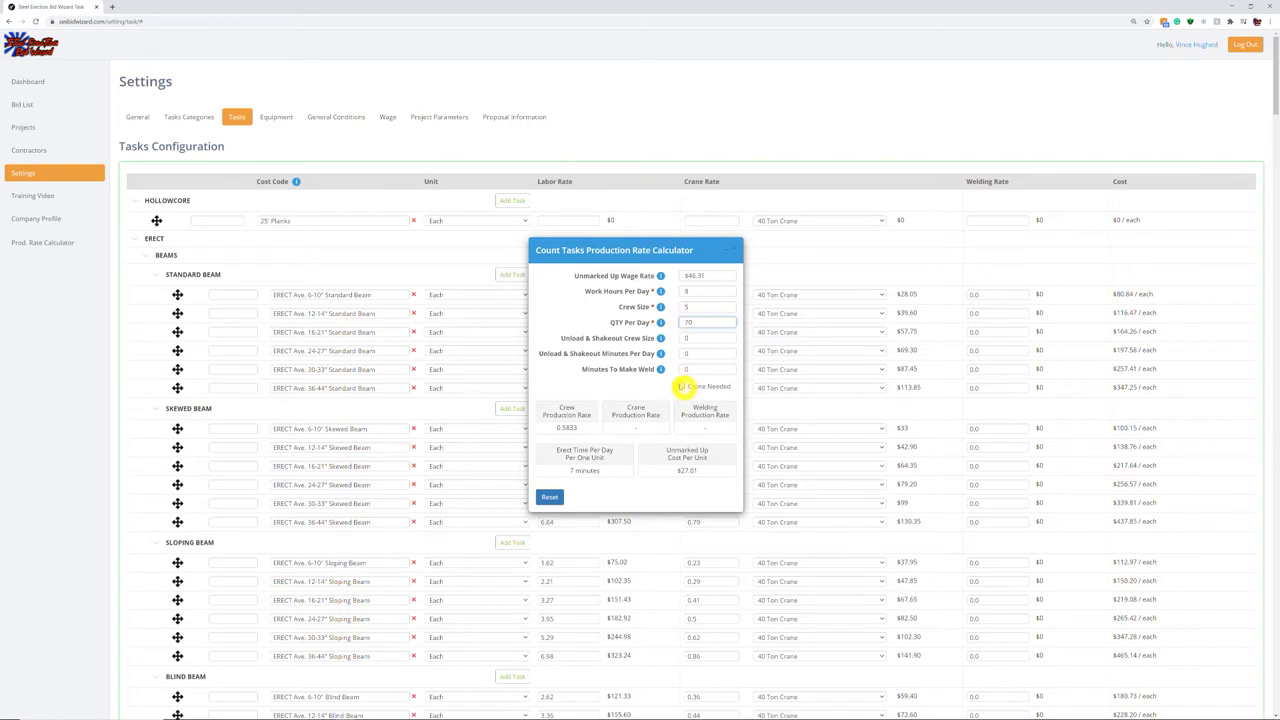
left_click(681, 386)
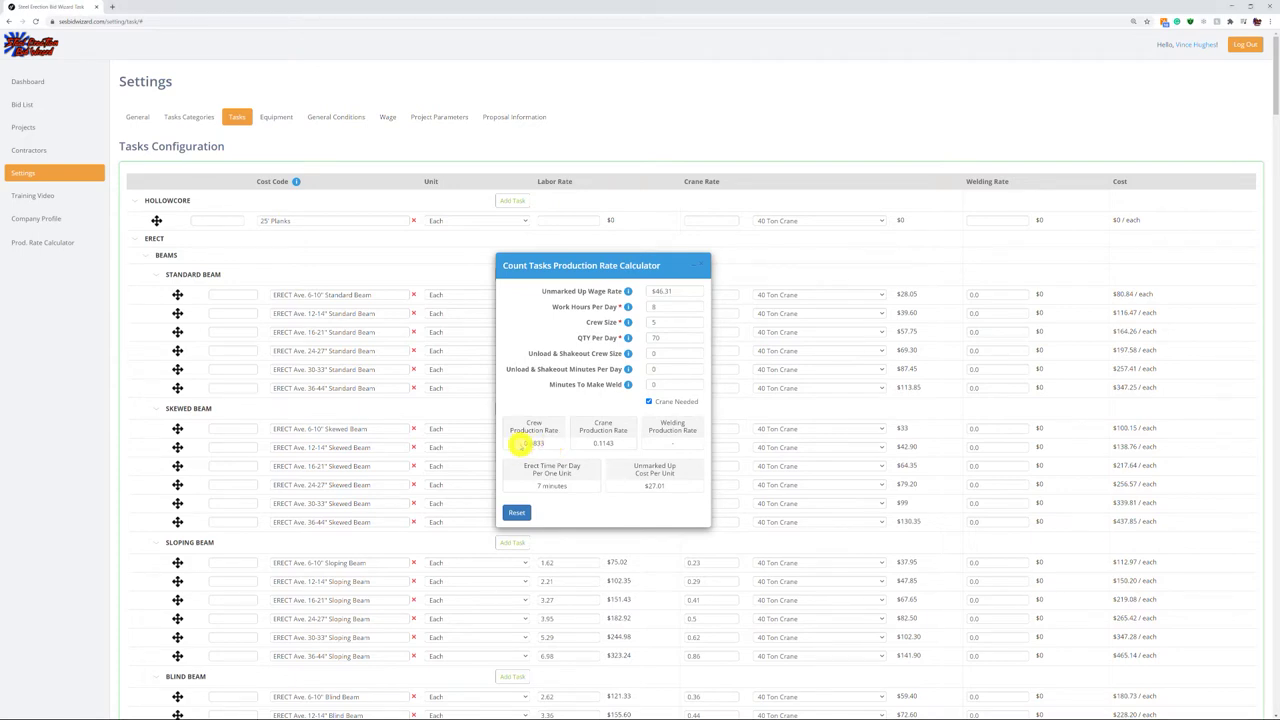
Copy the calculated crew rate 0.5833 into the 25' Planks labor rate and the crane production rate 0.1143 into its crane rate
double_click(523, 444)
key("ctrl+c")
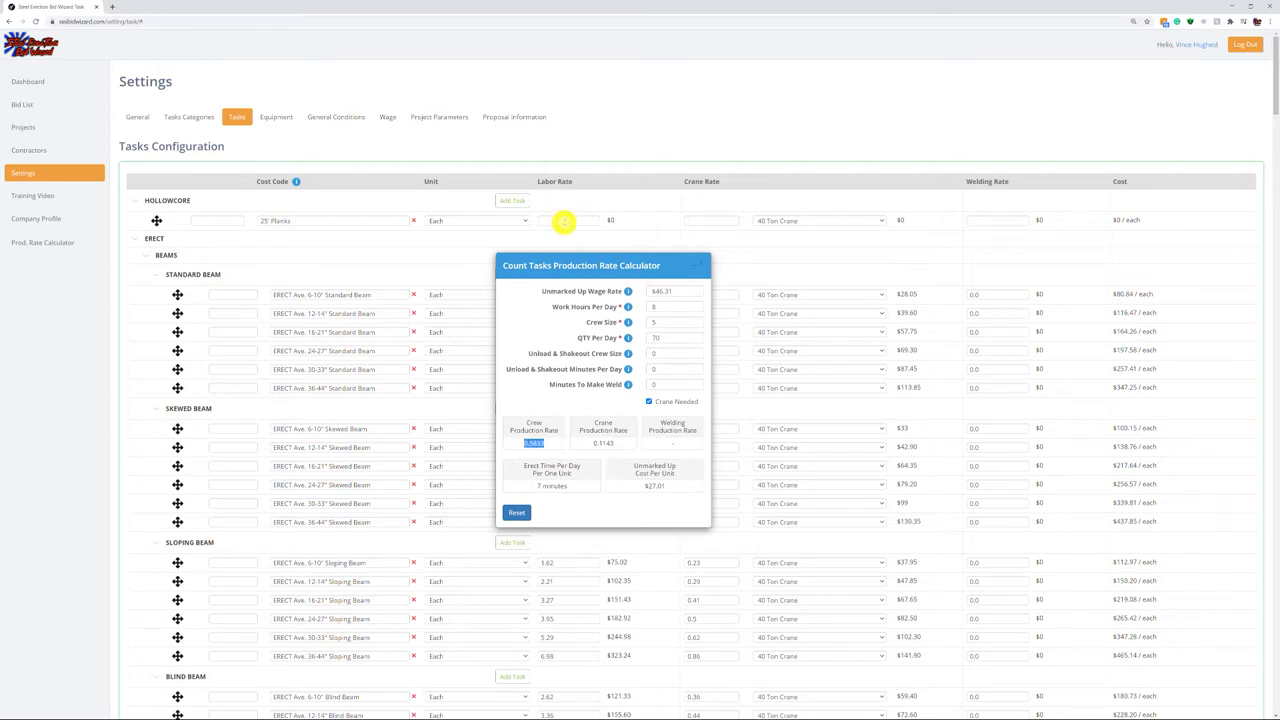
left_click(564, 222)
key("ctrl+v")
double_click(598, 443)
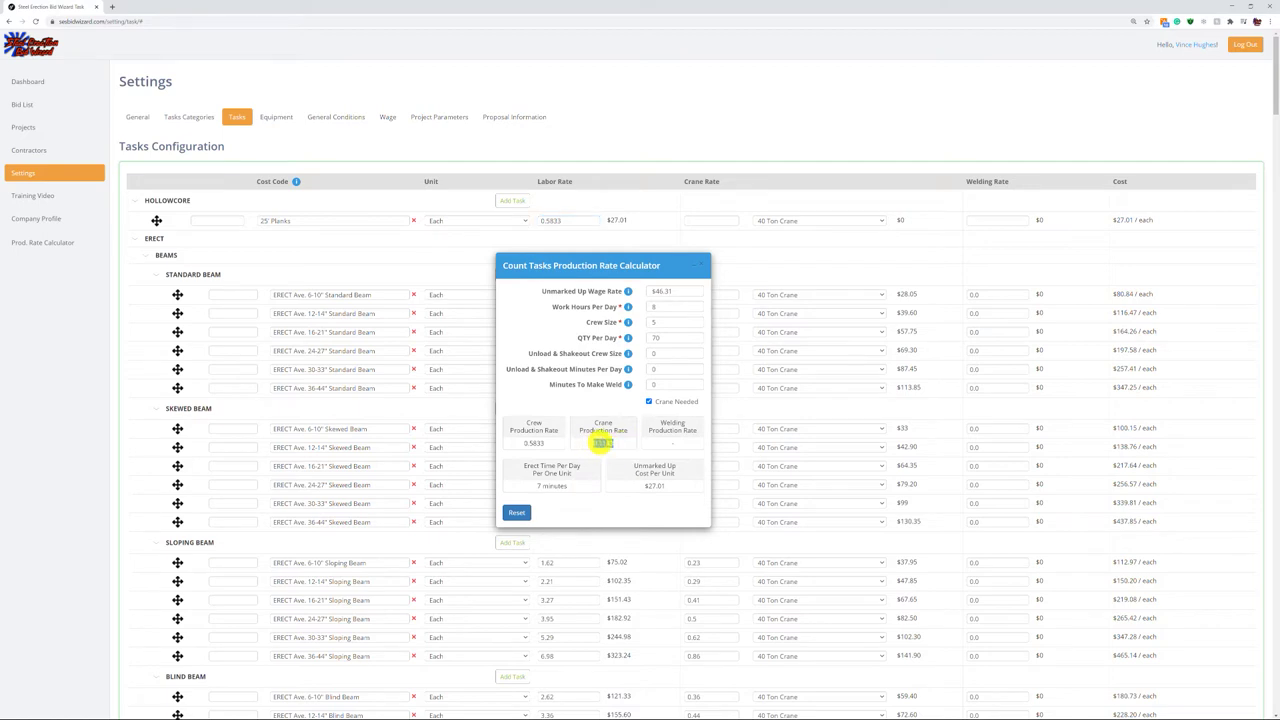
right_click(600, 443)
left_click(623, 448)
left_click(727, 222)
key("ctrl+v")
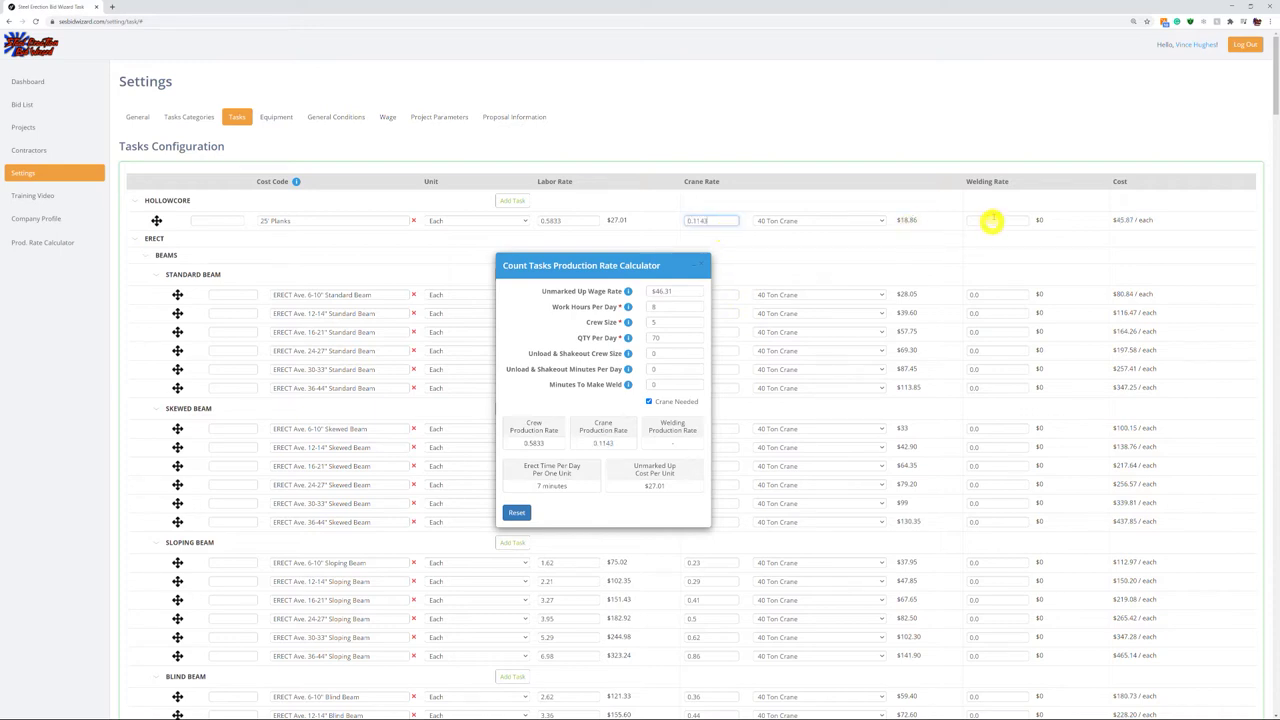
Set the 25' Planks task's welding rate to 0 and close the production rate calculator
left_click(992, 220)
type("0.0")
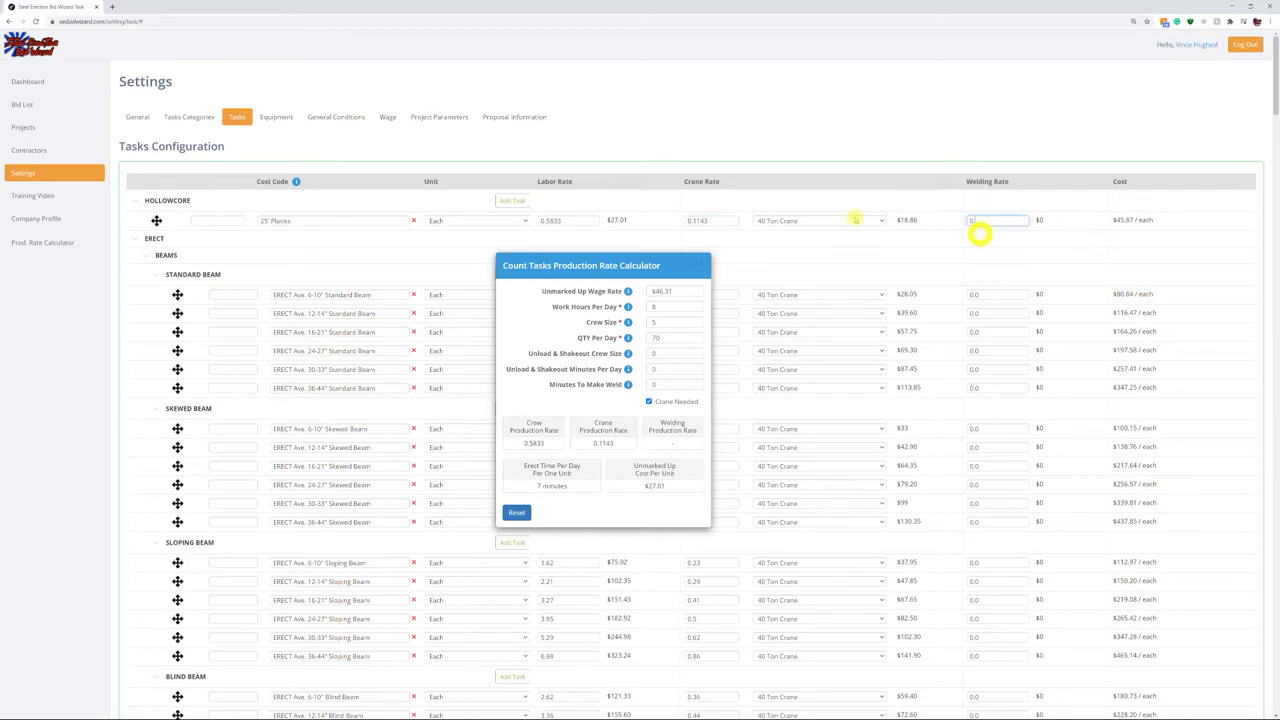
left_click(700, 263)
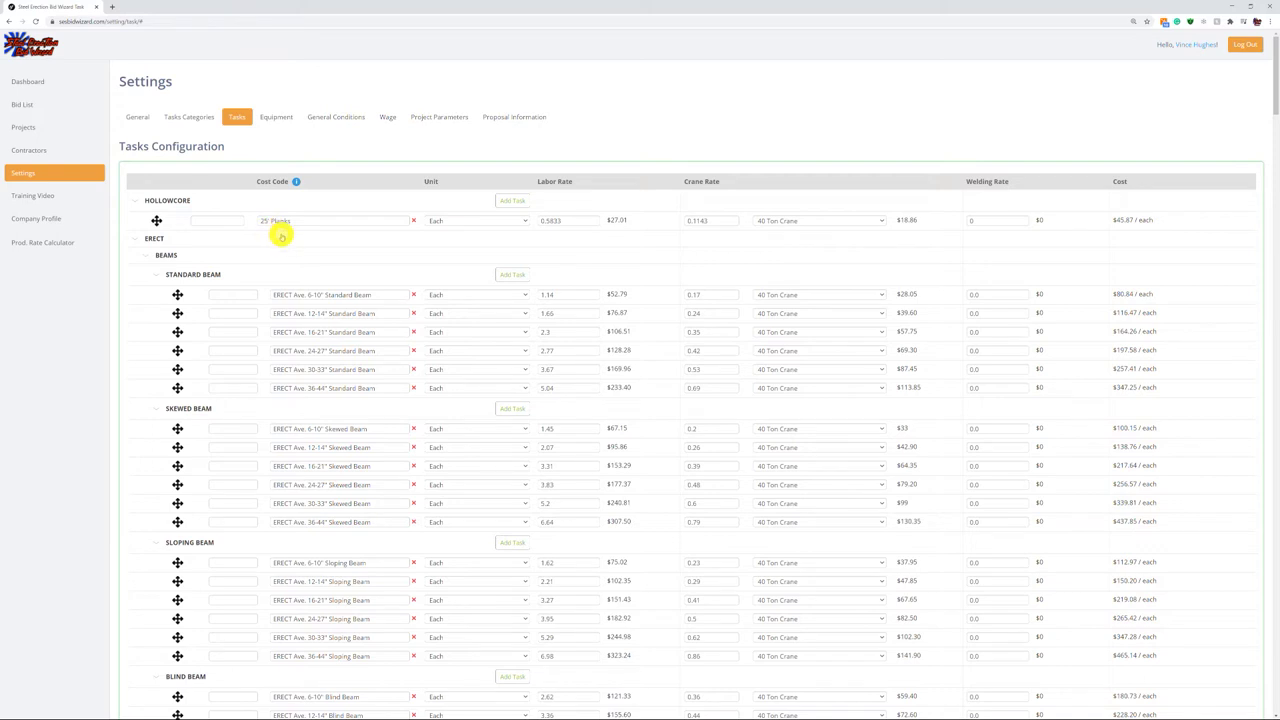
Delete the 25' Planks task under HOLLOWCORE and leave the Tasks settings for Tasks Categories without saving
left_click(415, 222)
left_click(186, 117)
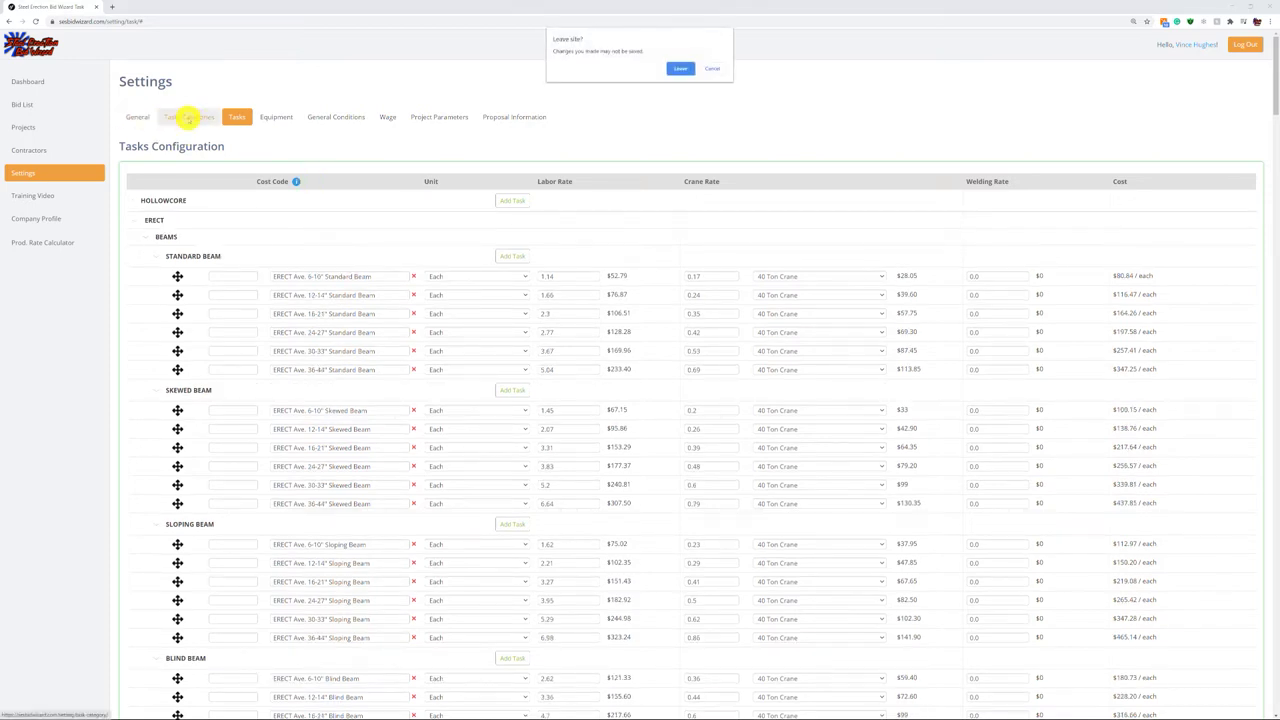
left_click(676, 69)
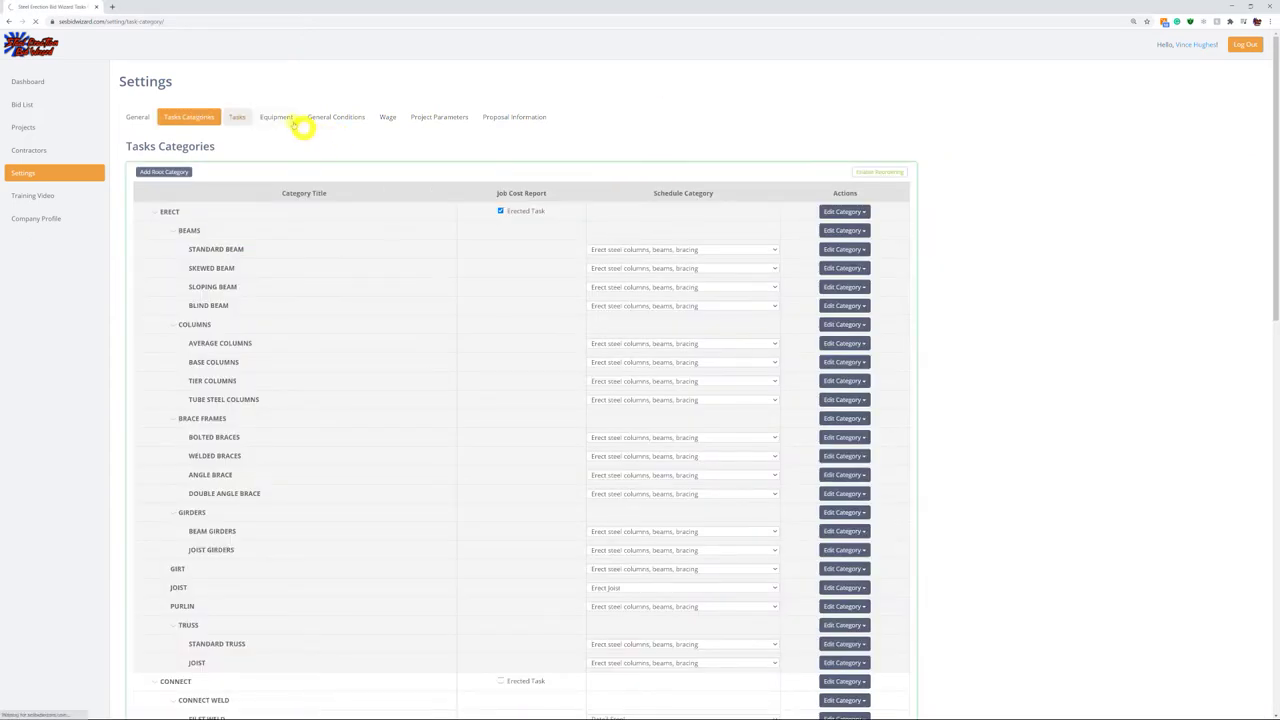
Review the Equipment settings, covering the weekly equipment, freight and hourly crane rates
left_click(282, 119)
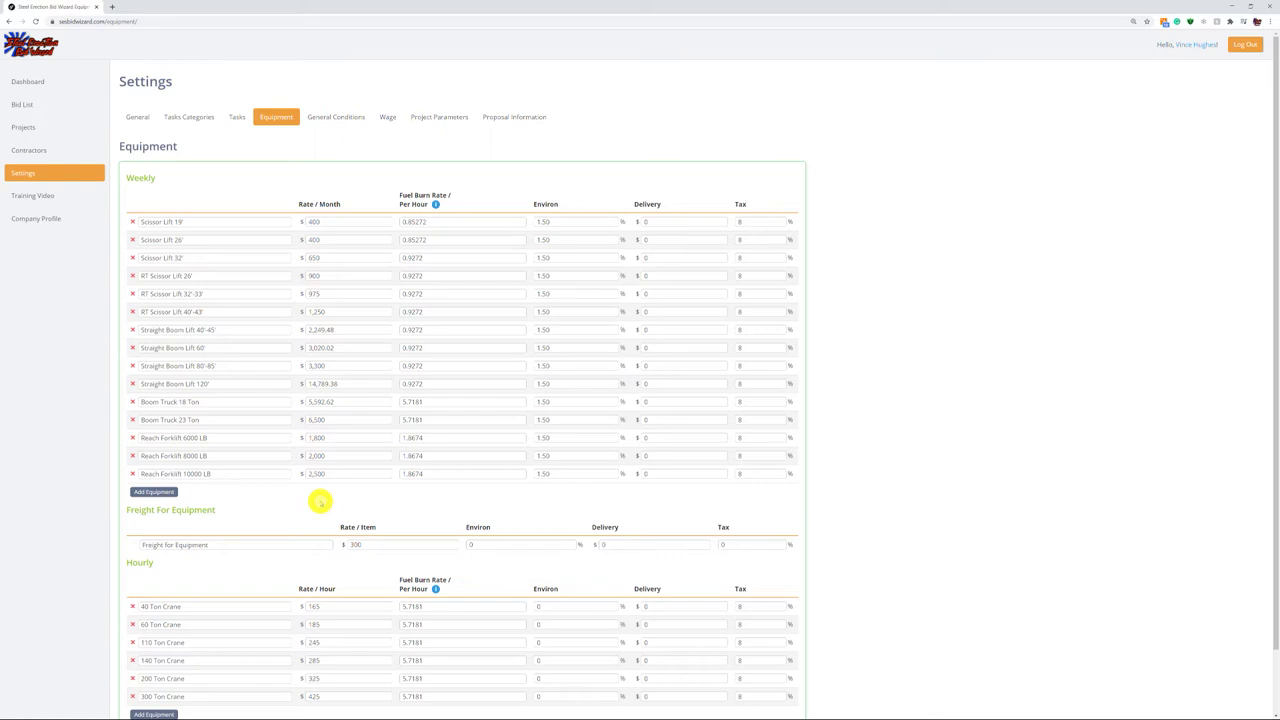
left_click(320, 501)
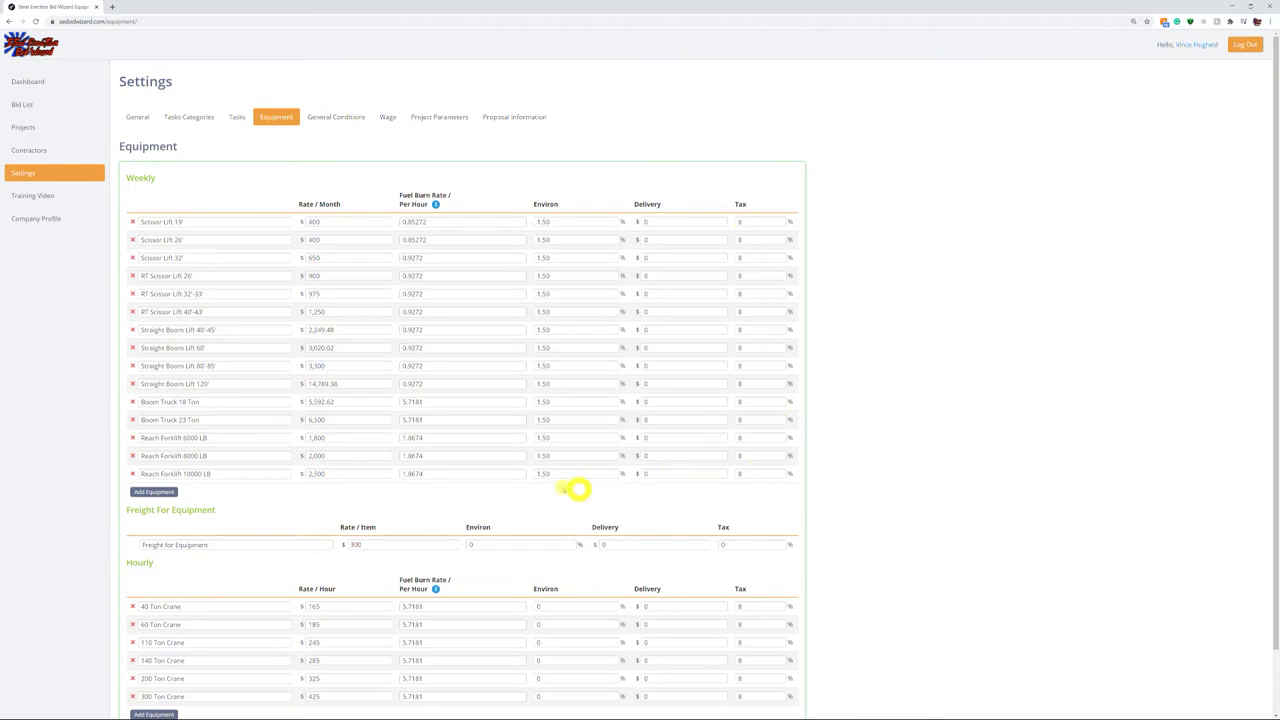
scroll(472, 510, "down", 1)
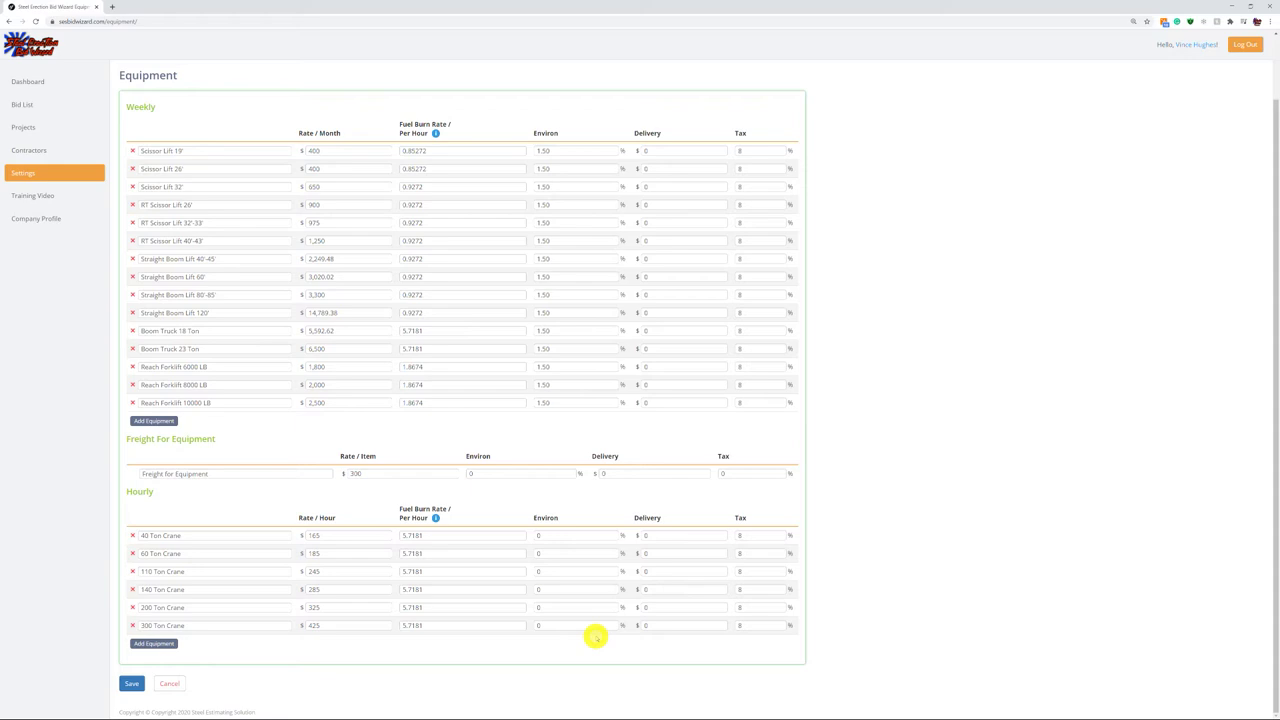
scroll(497, 493, "up", 1)
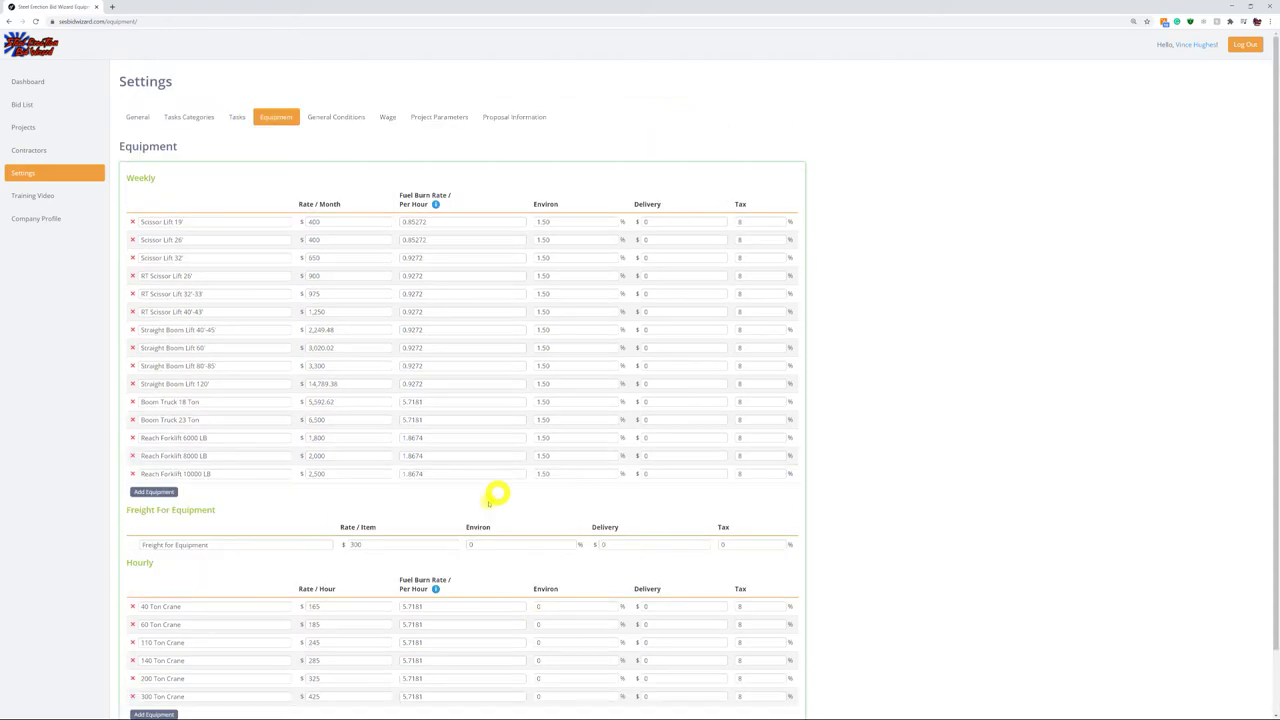
Review the General Conditions settings and check the unit choices for the Stretch & Flex/Tool Box Talks rate
left_click(339, 119)
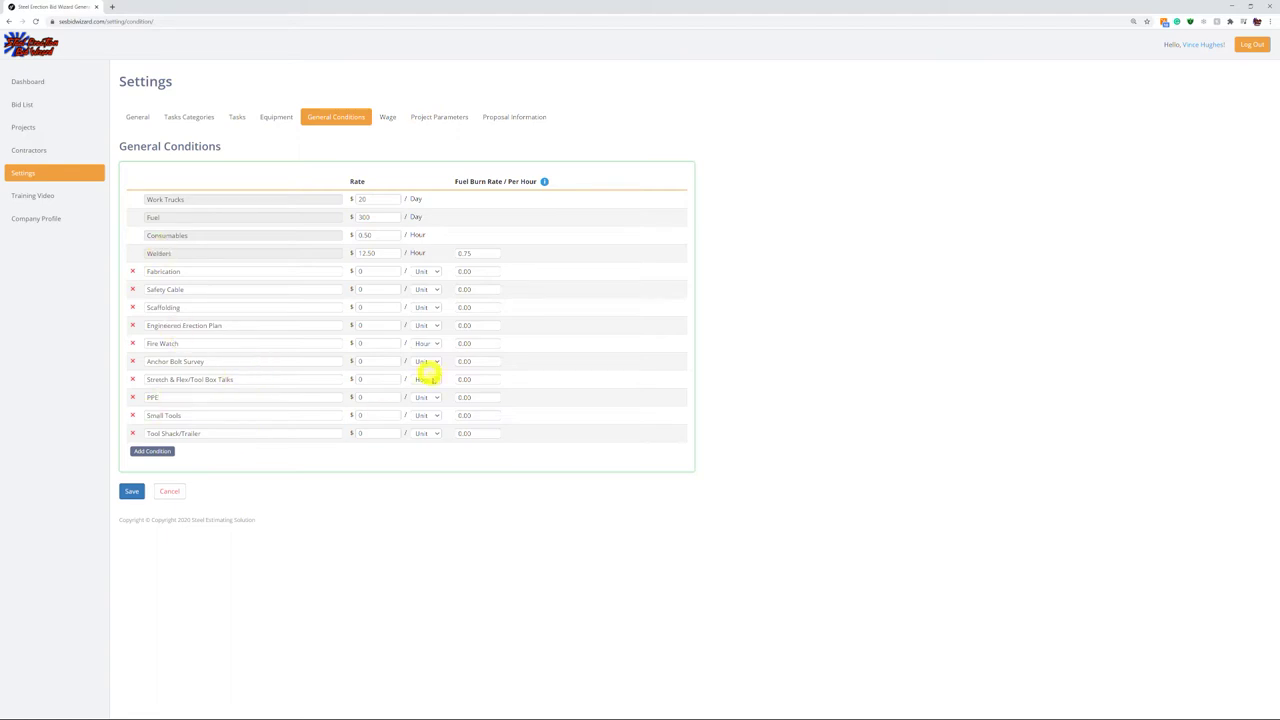
left_click(433, 379)
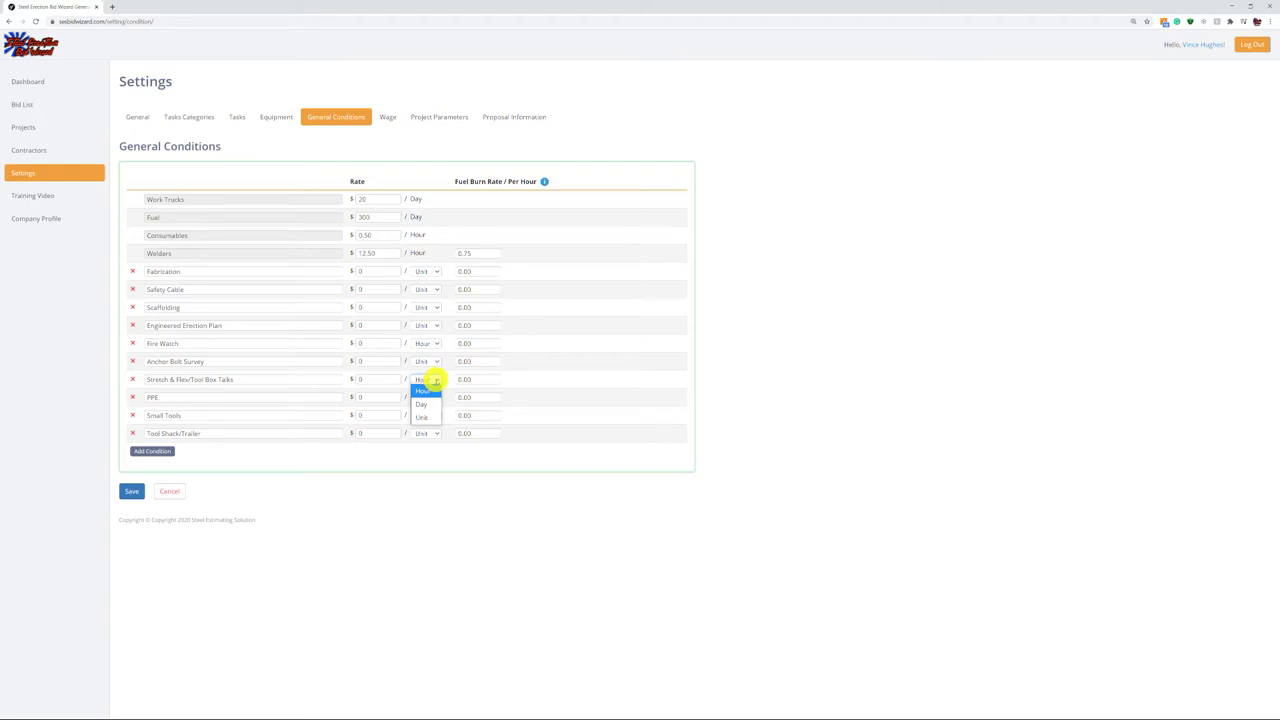
left_click(562, 534)
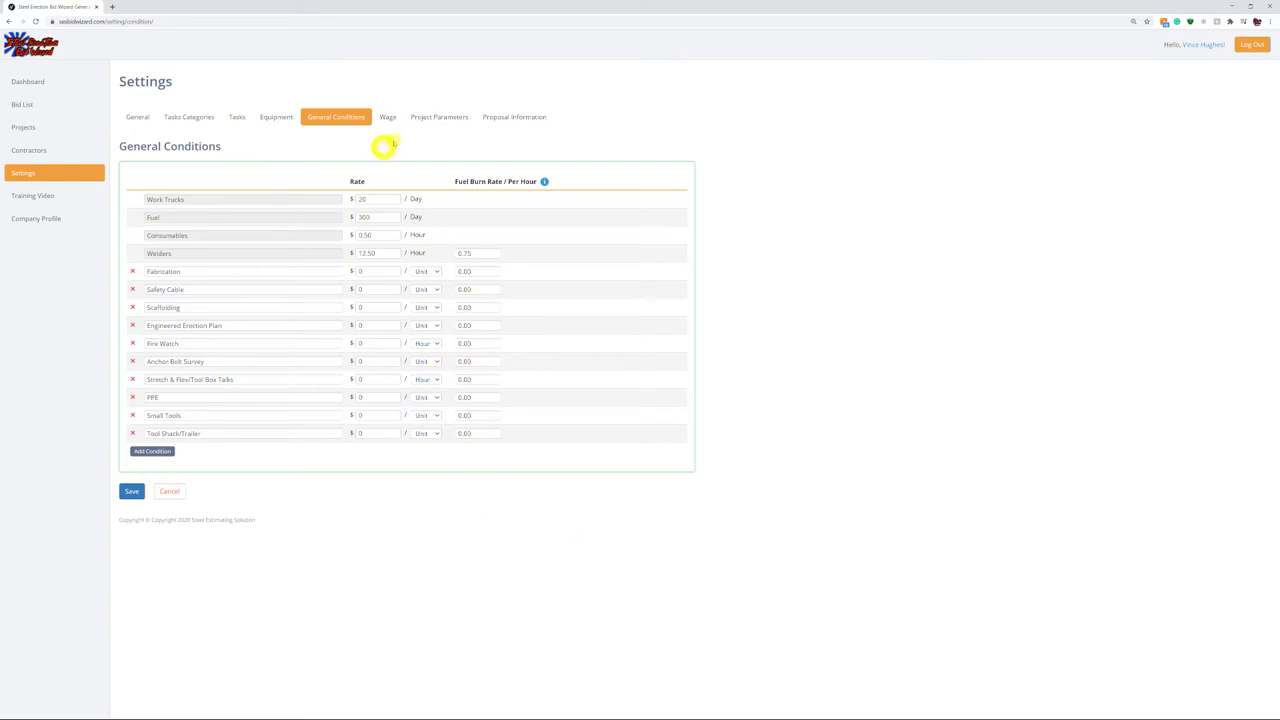
Review the Default wage group's scale rate average, fringe, tax burden and total wage in the Wage settings
left_click(389, 118)
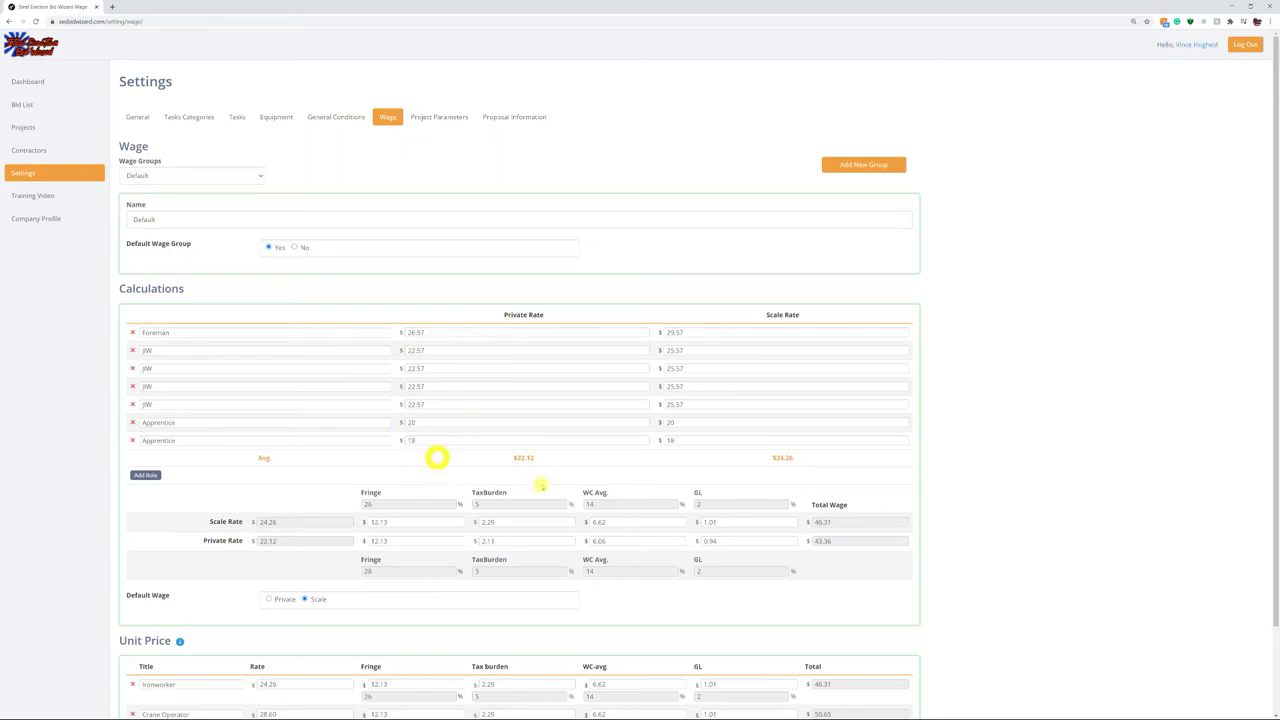
left_click_drag(794, 460, 742, 468)
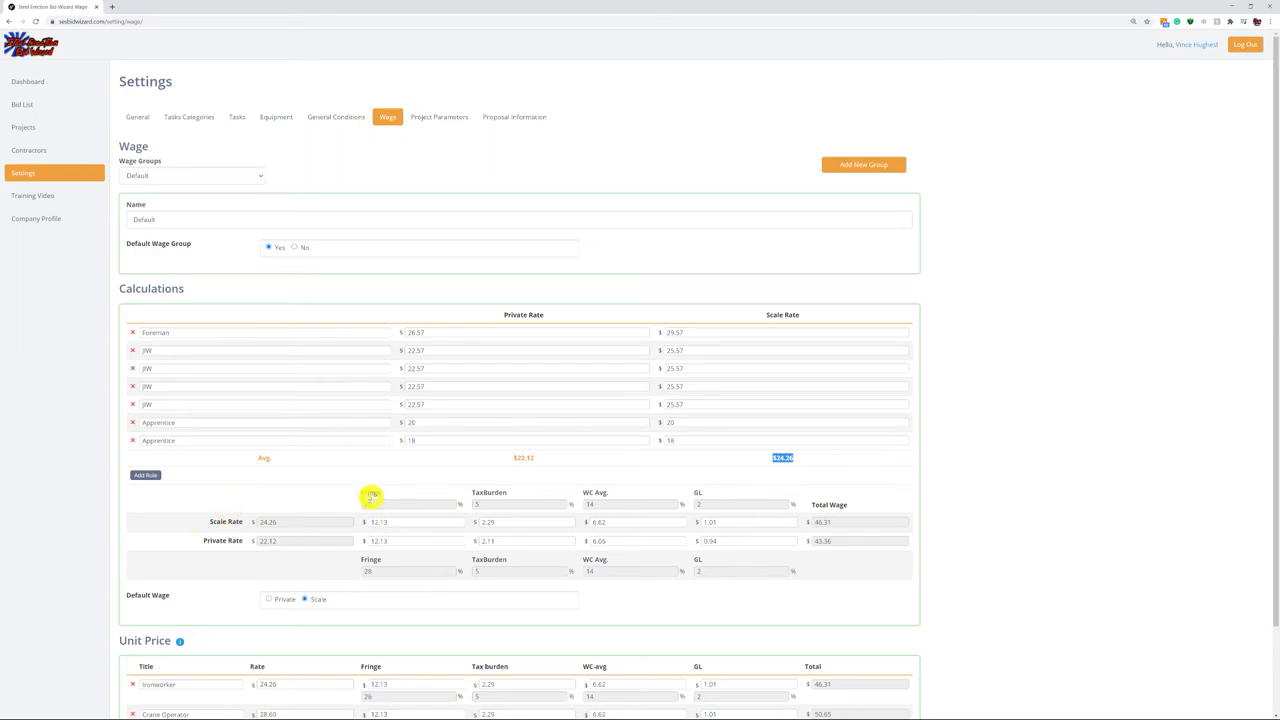
left_click_drag(394, 523, 367, 522)
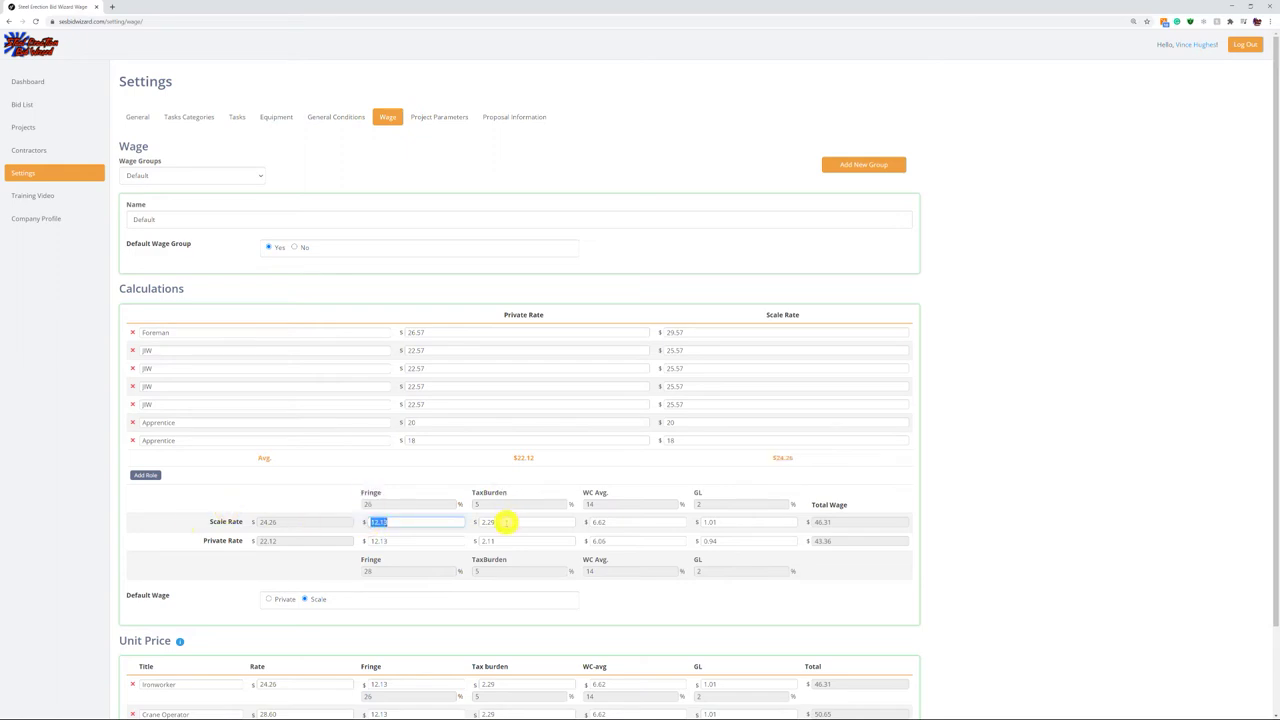
left_click_drag(484, 523, 496, 523)
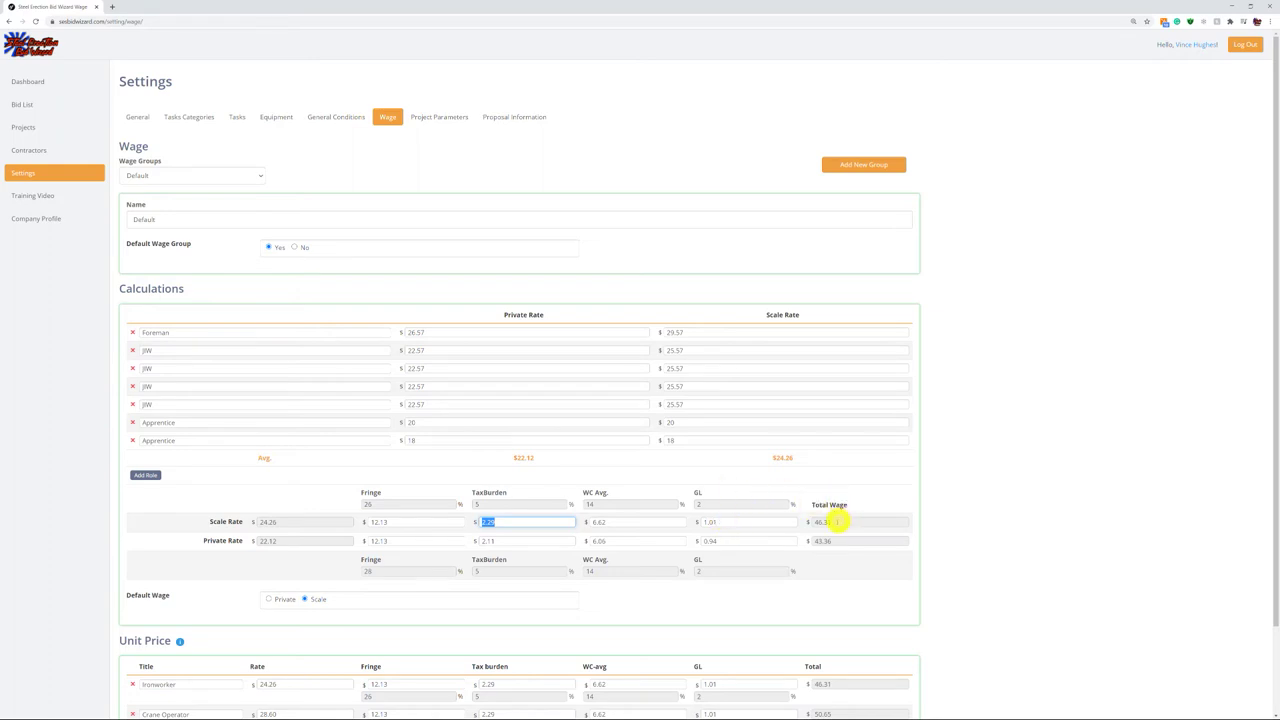
double_click(825, 522)
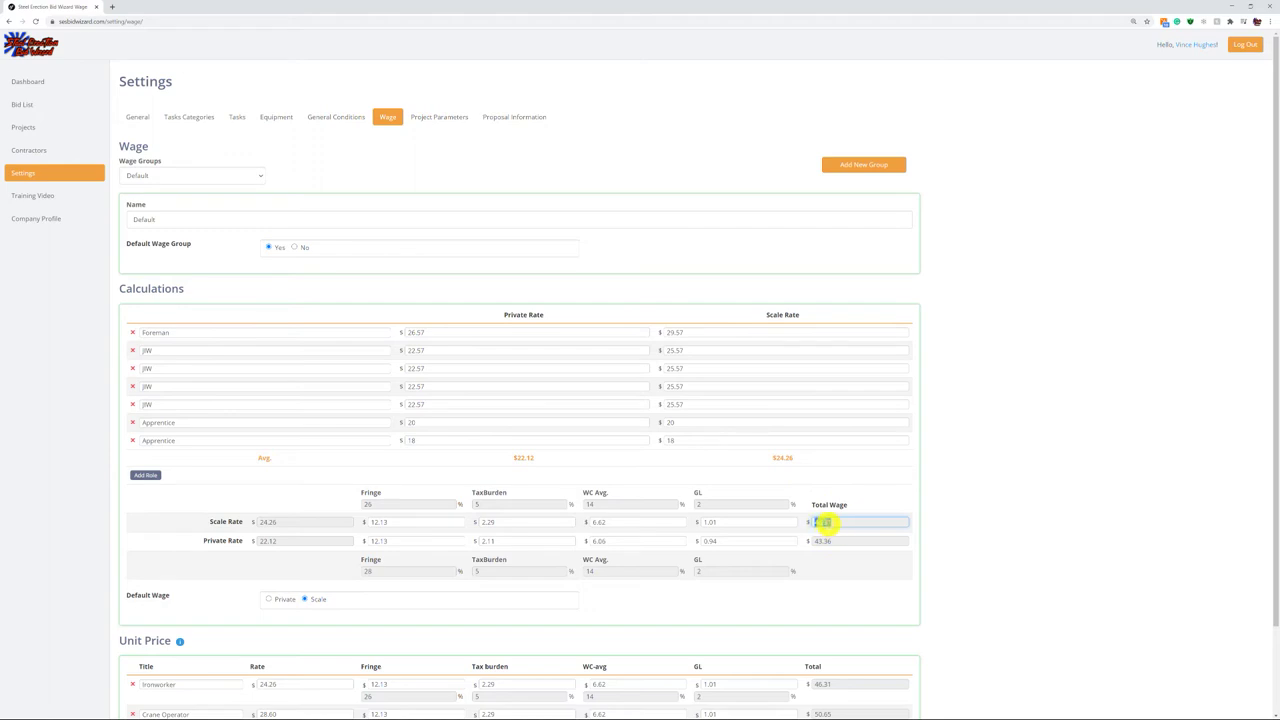
scroll(783, 467, "down", 1)
Leave the Wage settings without saving and review the Project Parameters and Proposal Information settings
left_click(441, 118)
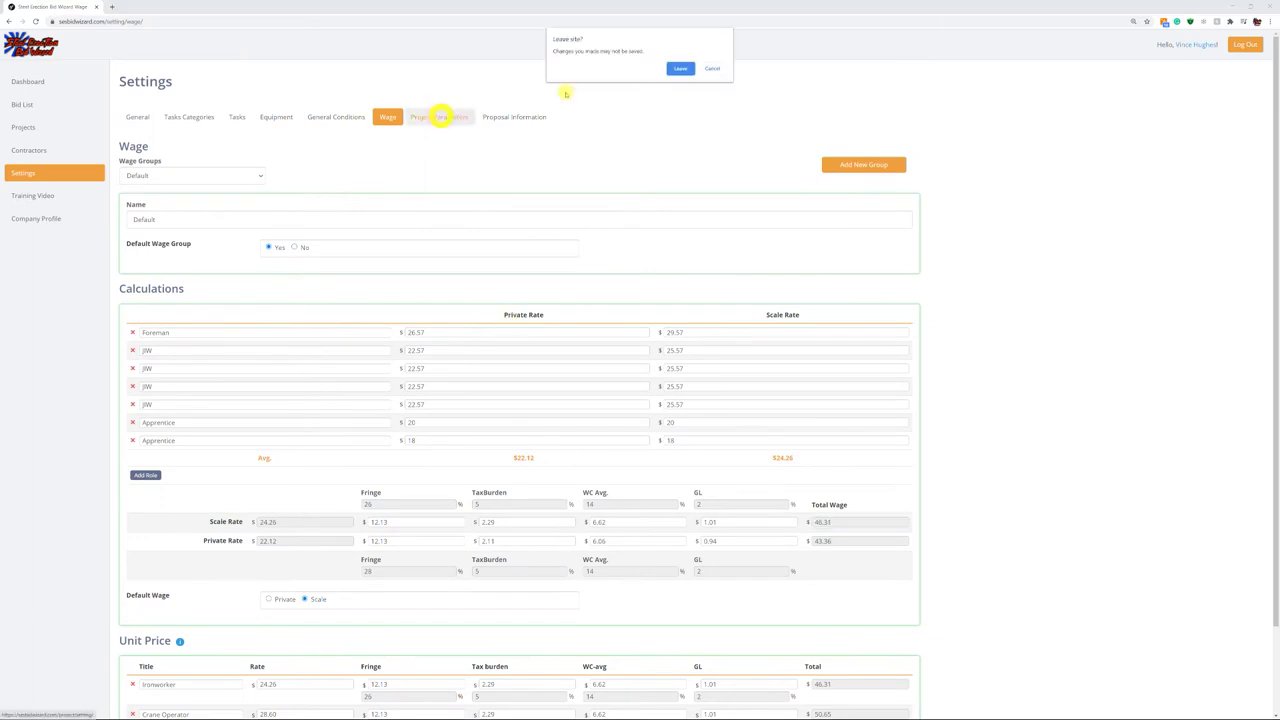
left_click(677, 69)
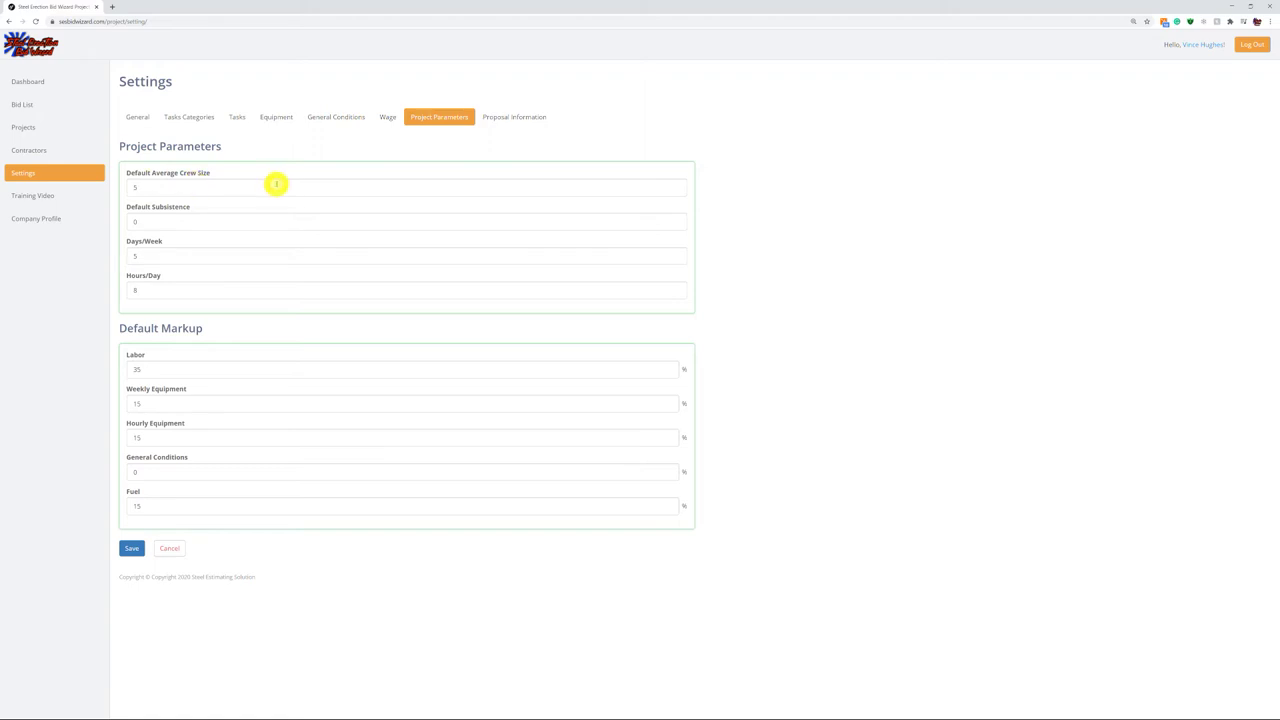
left_click(524, 117)
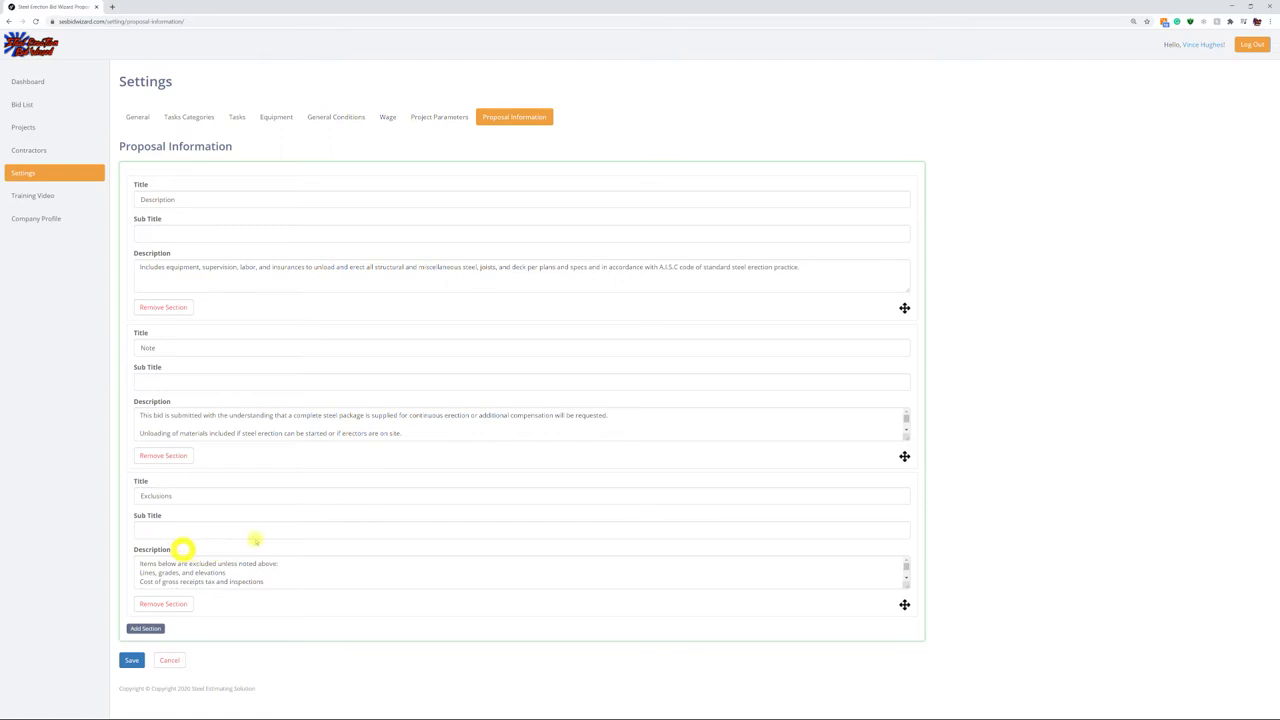
Start a new bid from the Bid List with job name IMPACT Class, job location SC and status In Progress
left_click(43, 110)
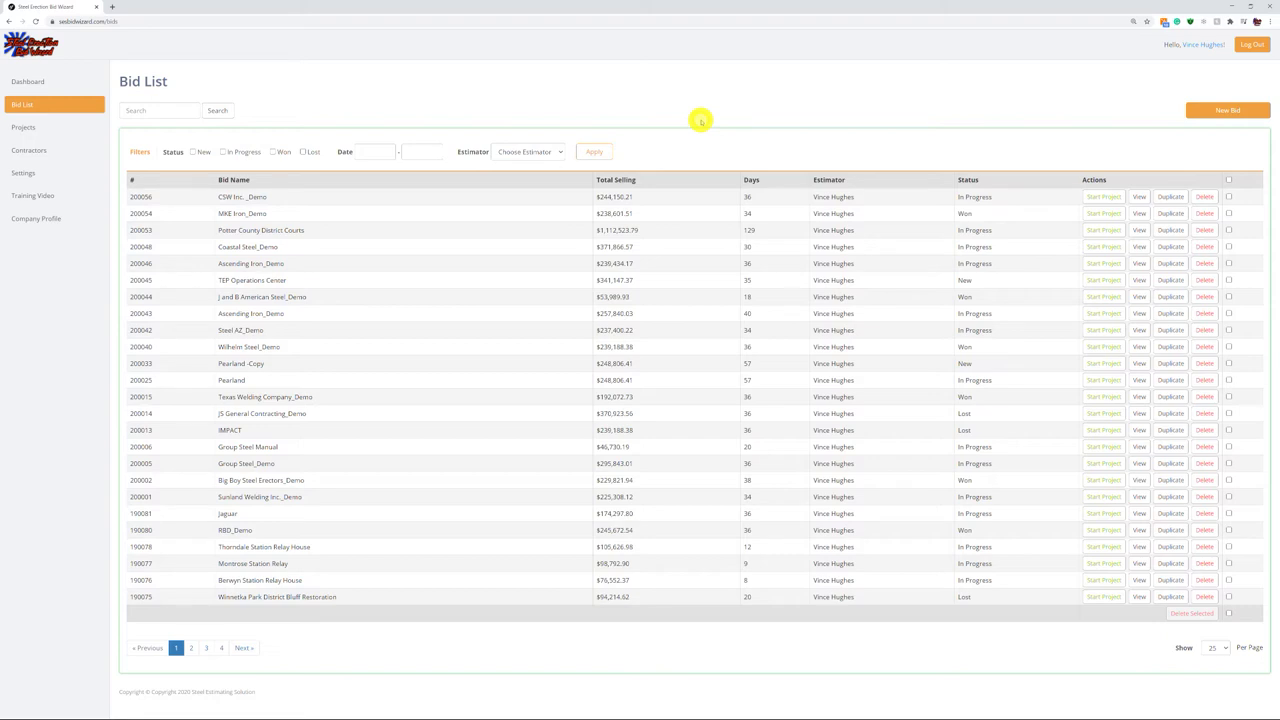
left_click(1215, 112)
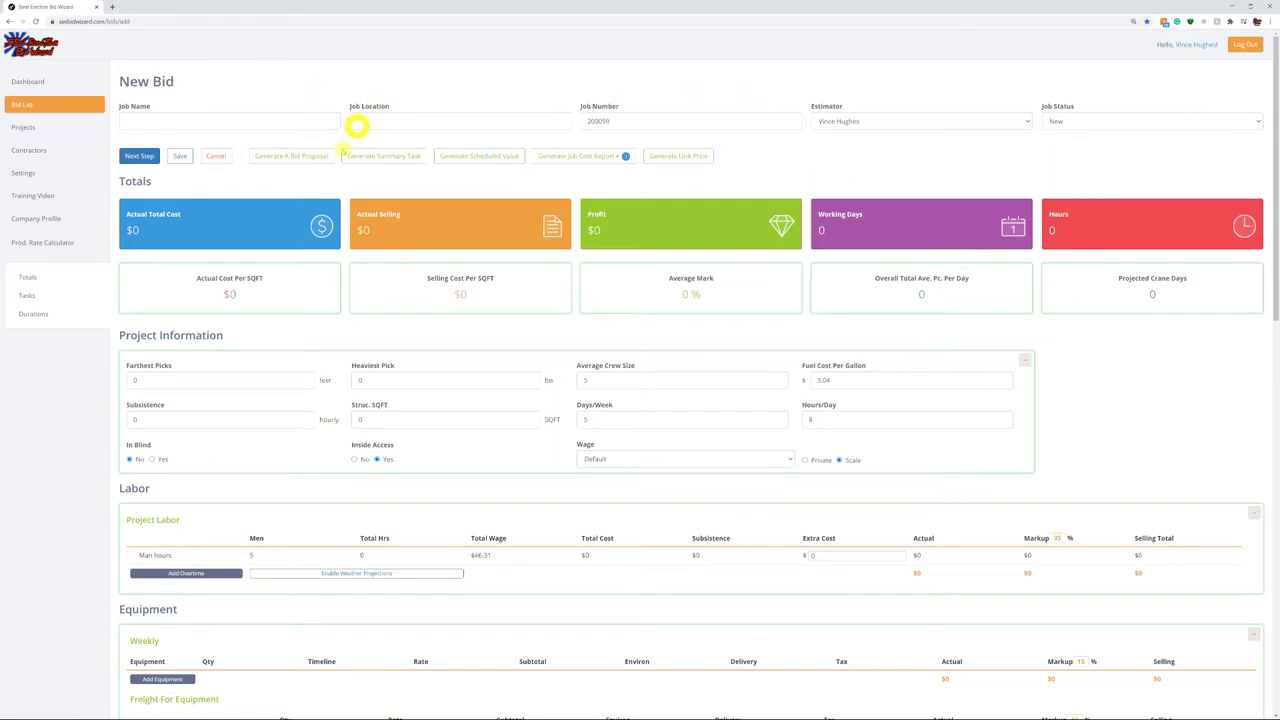
left_click(288, 124)
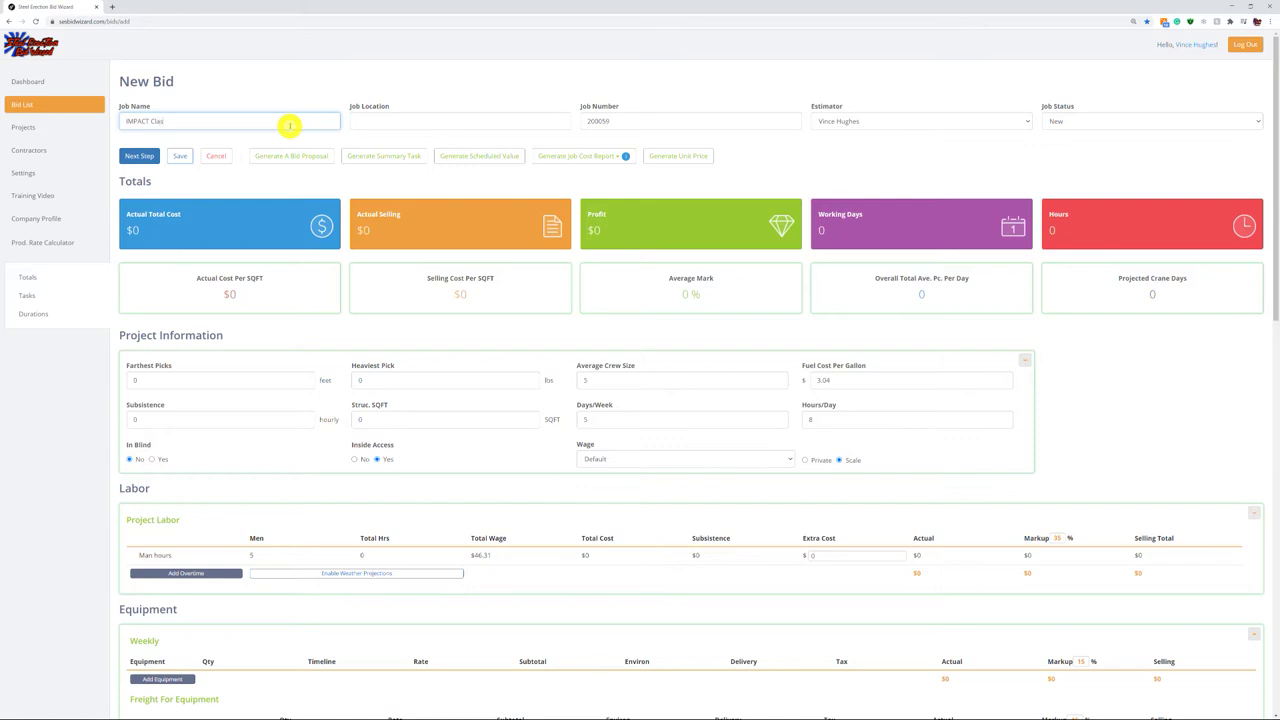
left_click(377, 122)
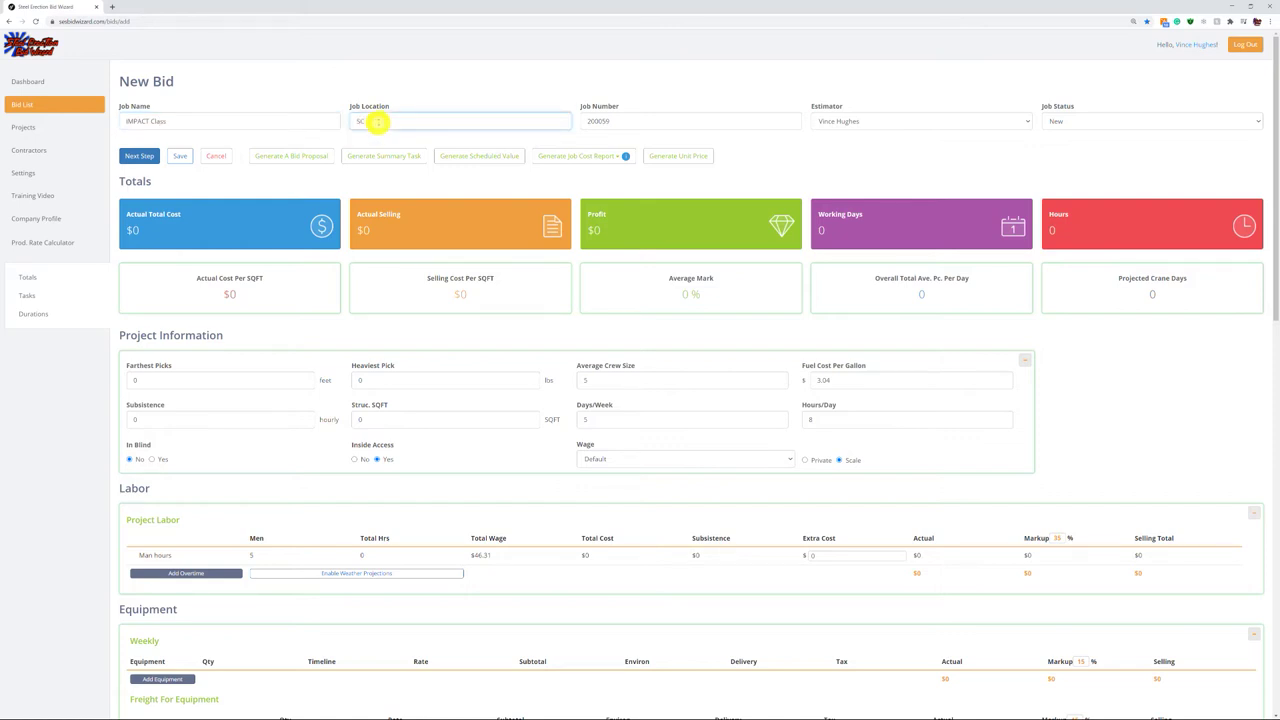
left_click(1090, 123)
left_click(1086, 148)
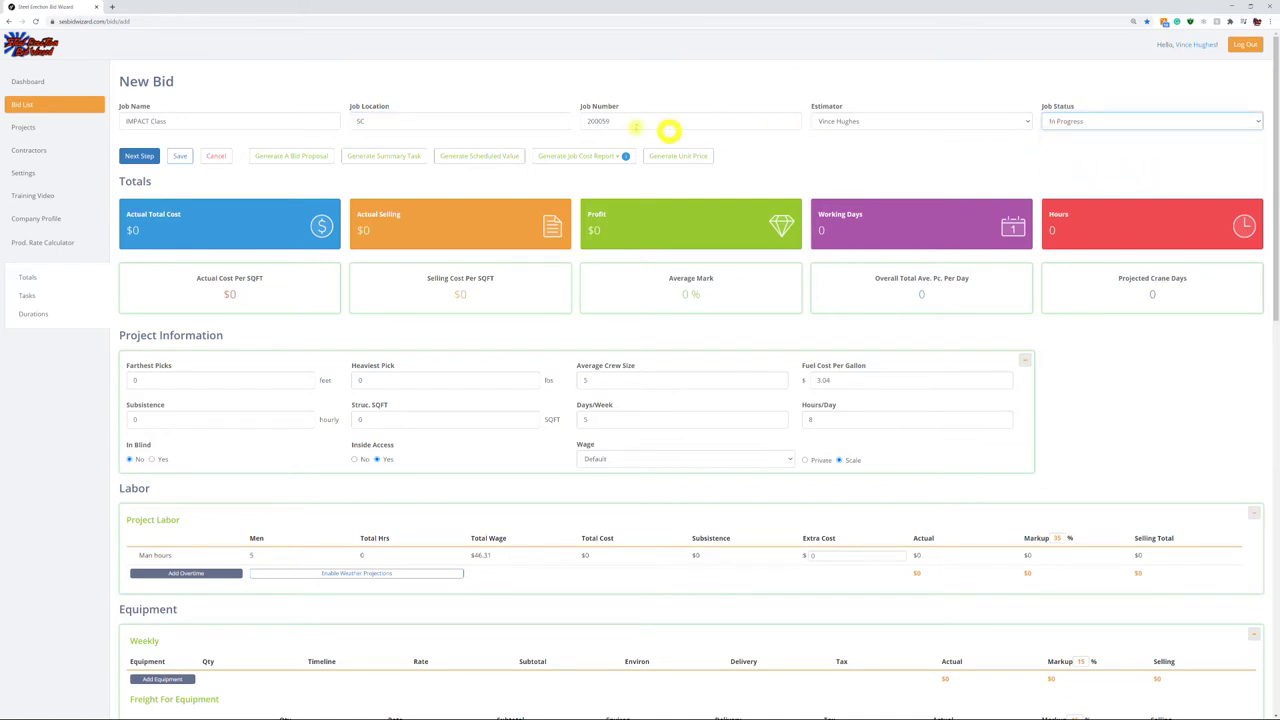
left_click(616, 121)
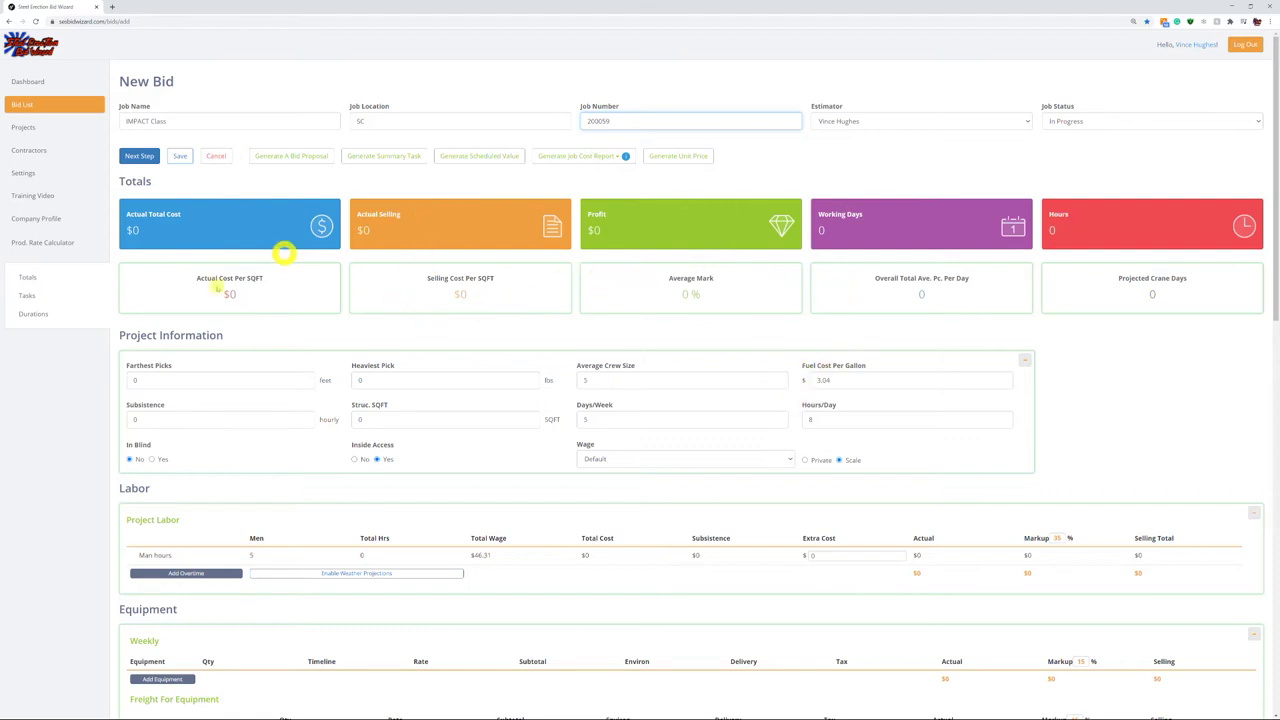
Look at the options for importing tasks from a file in the bid's Tasks Configuration, without importing anything
left_click(28, 296)
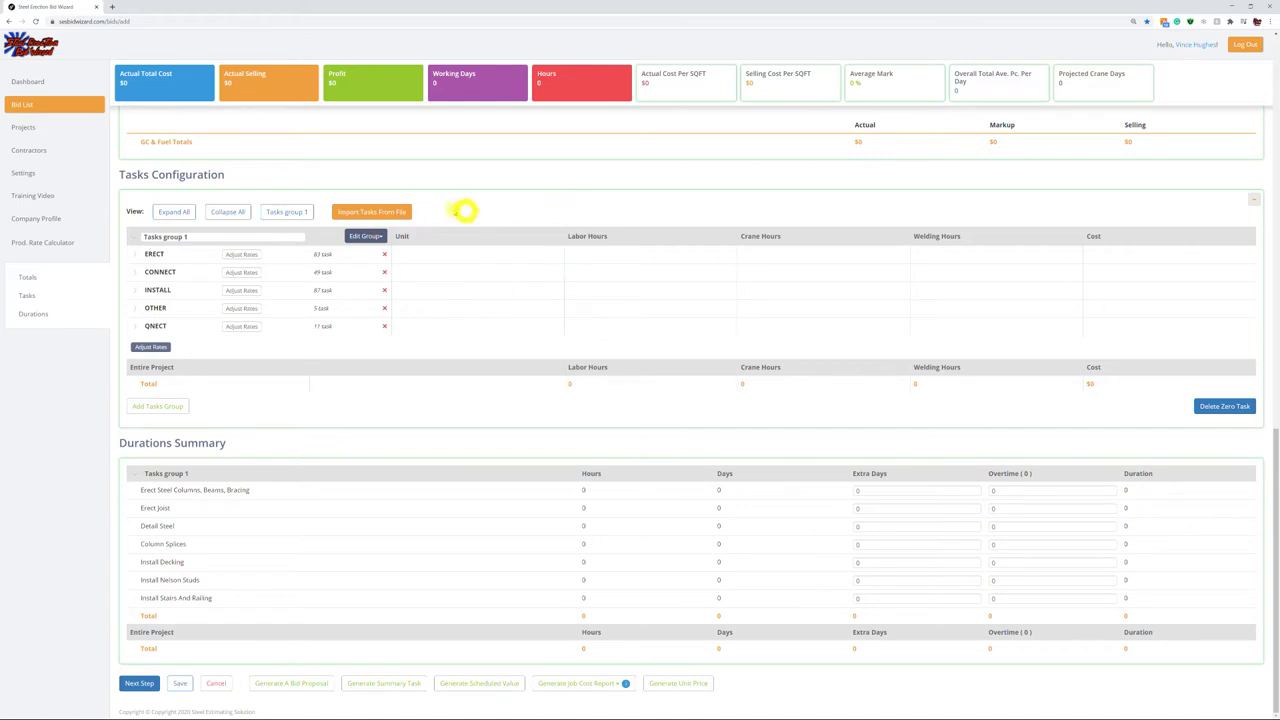
left_click(370, 212)
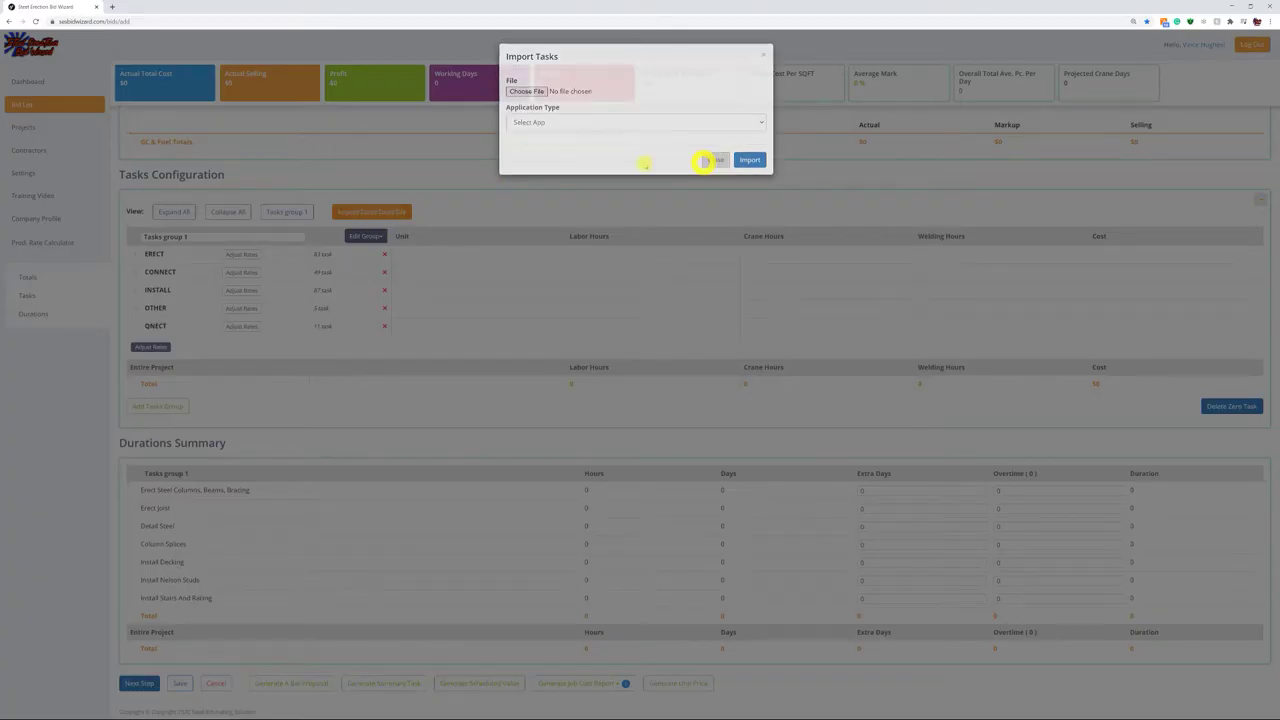
left_click(713, 160)
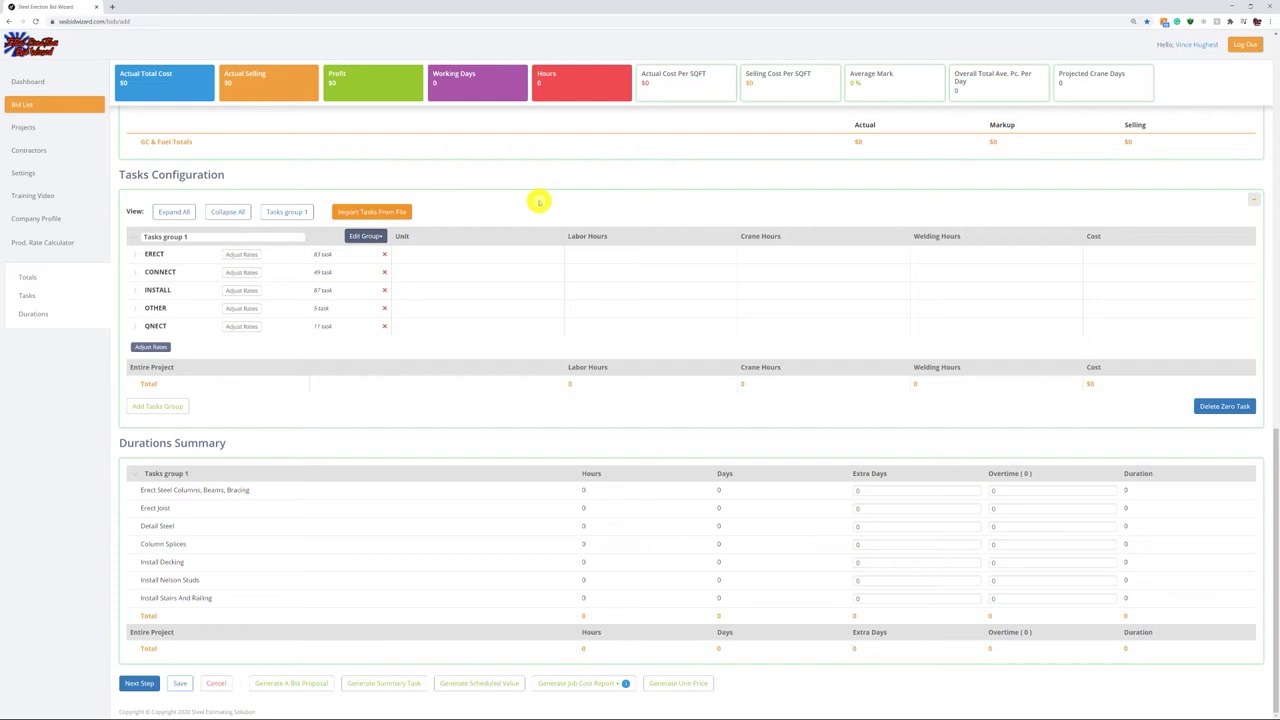
Rename the first tasks group to 2nd Floor and add another tasks group named 3rd Floor
left_click_drag(185, 236, 131, 237)
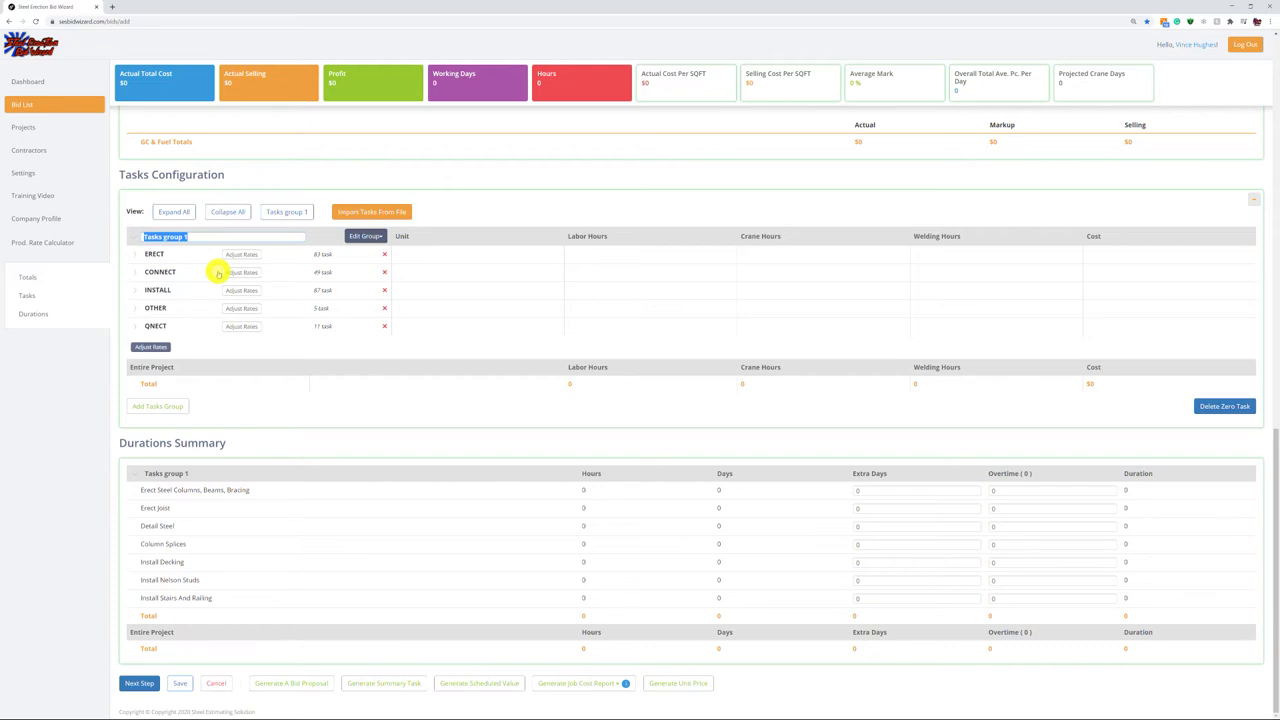
type("2nd Floor")
left_click(158, 408)
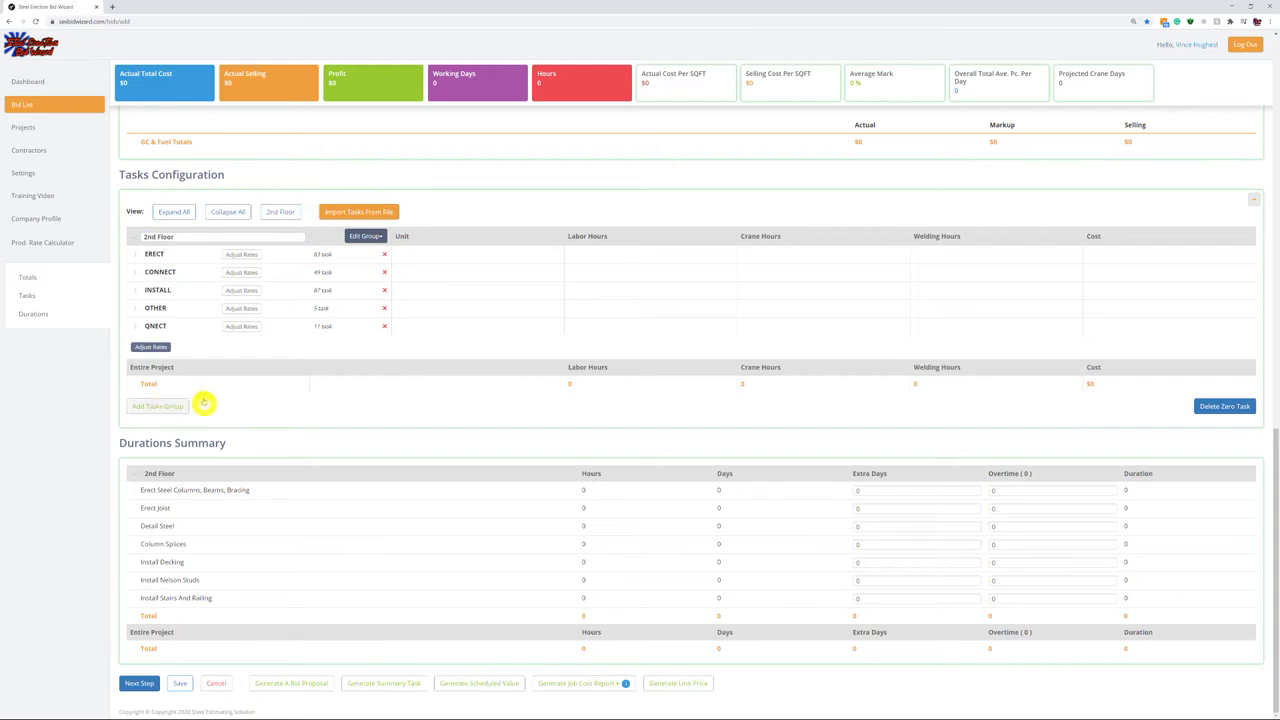
left_click(203, 405)
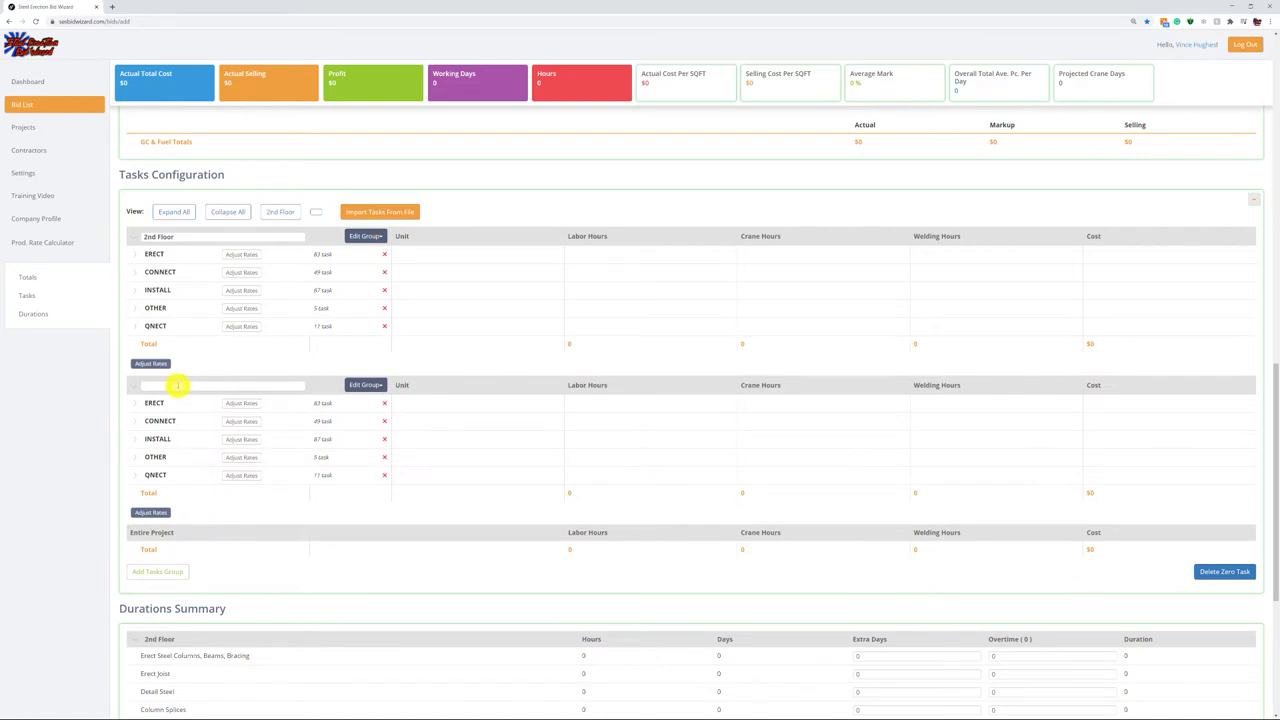
left_click(176, 385)
type("3rd Floor")
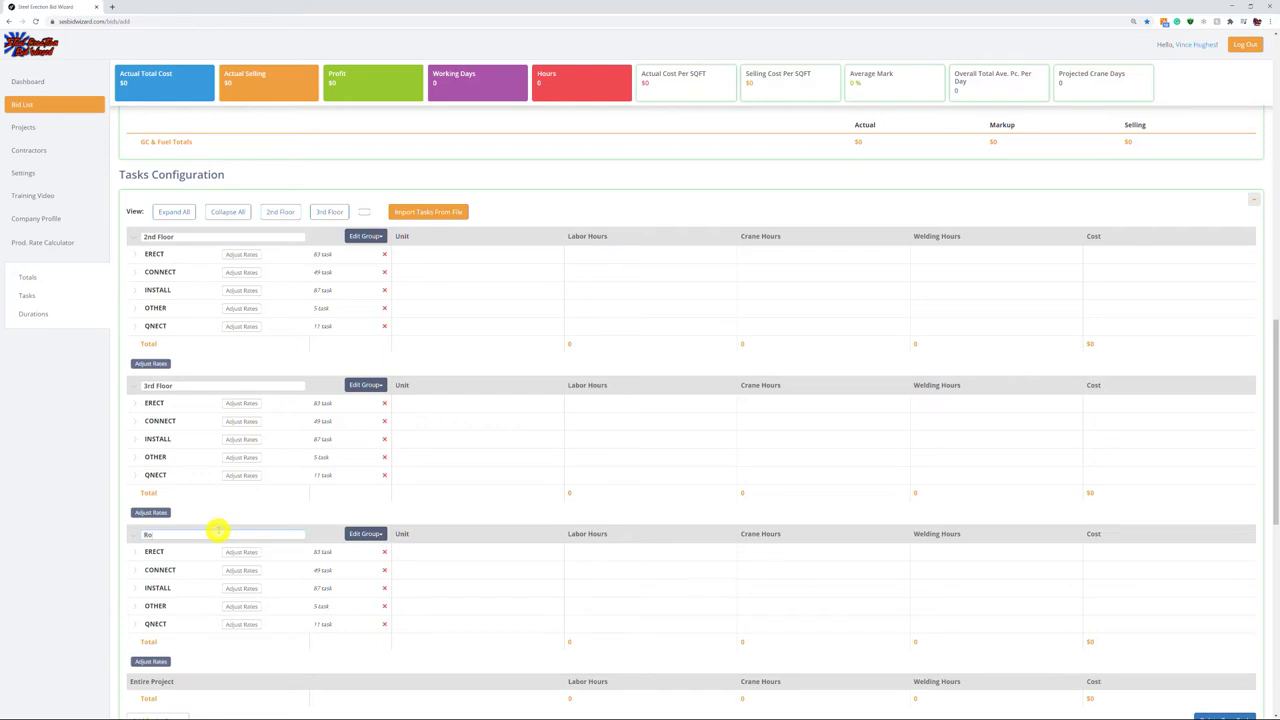
Add two more tasks groups to the bid, named Roof and Stairs
scroll(334, 530, "down", 1)
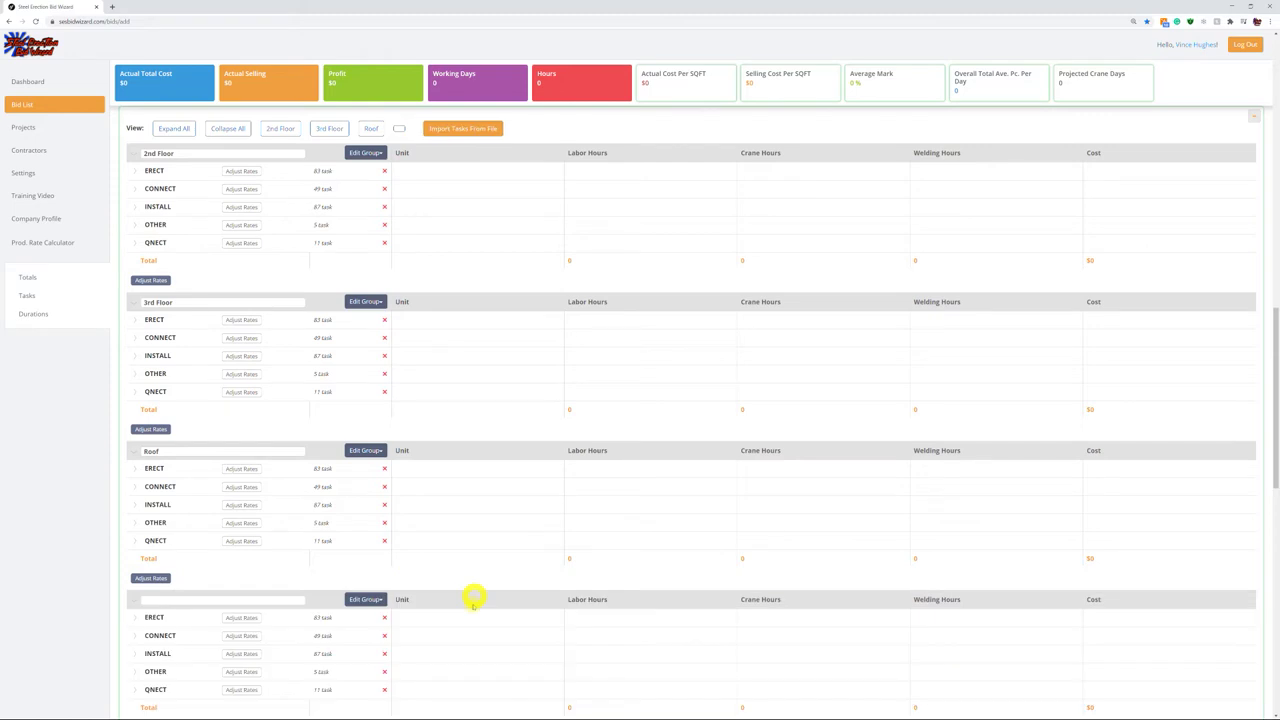
scroll(250, 617, "down", 1)
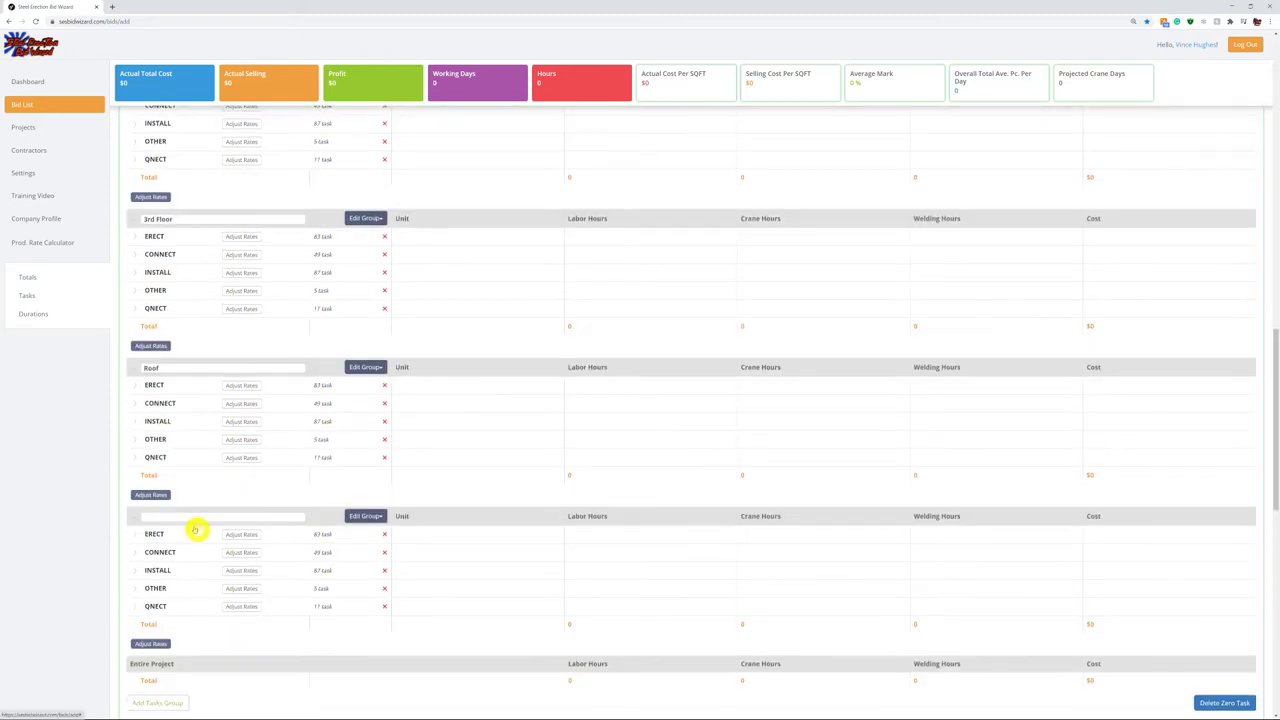
type("Sc")
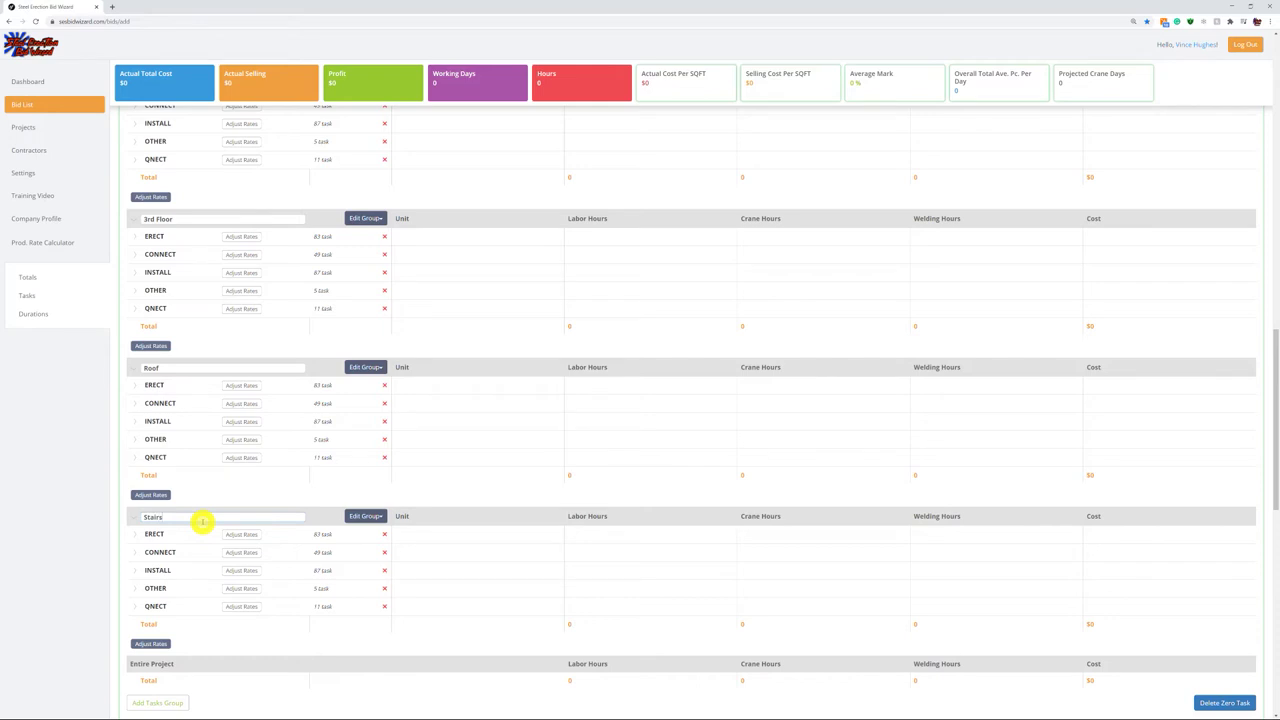
Import task quantities from a takeoff file into the bid, with Bluebeam as the application type
scroll(571, 429, "up", 3)
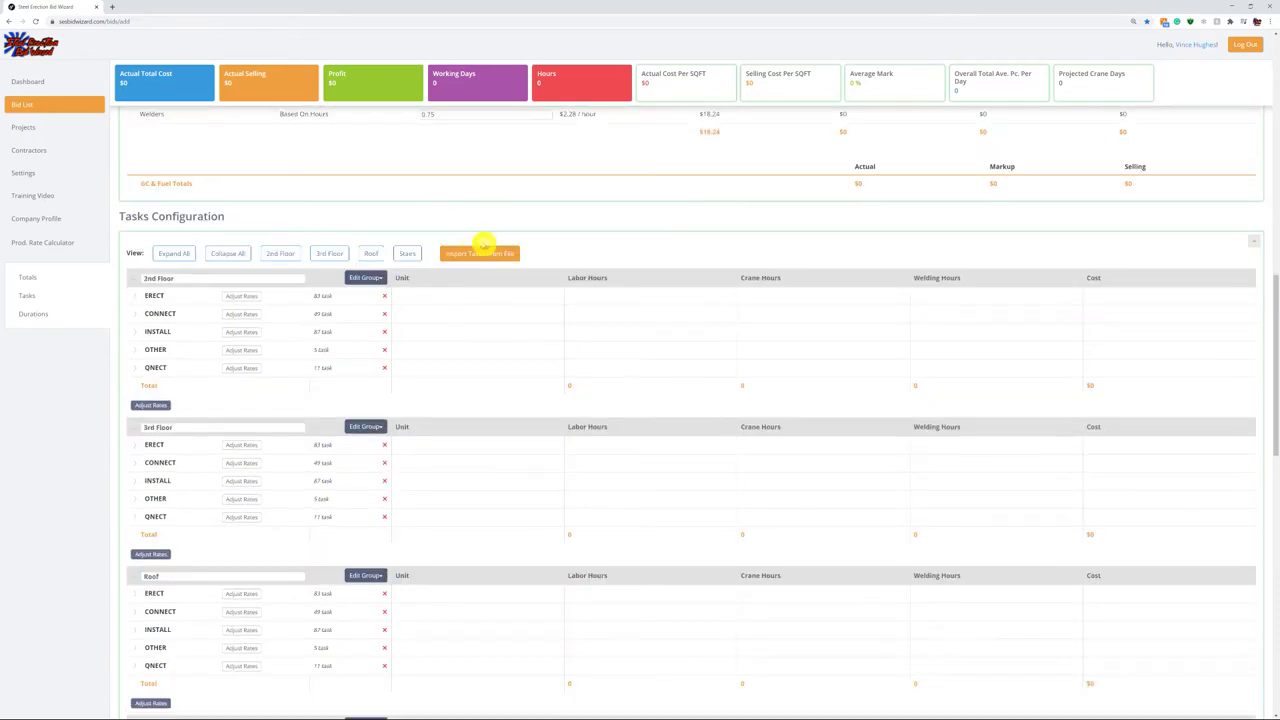
left_click(474, 253)
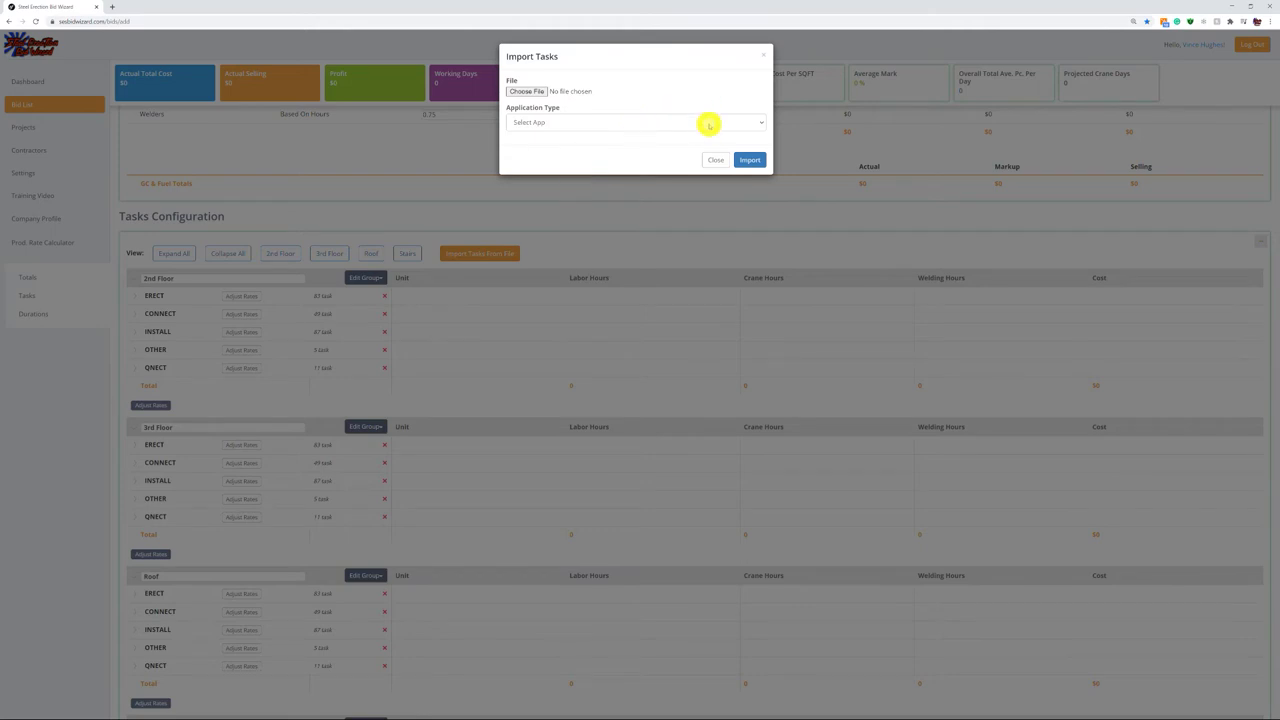
left_click(708, 123)
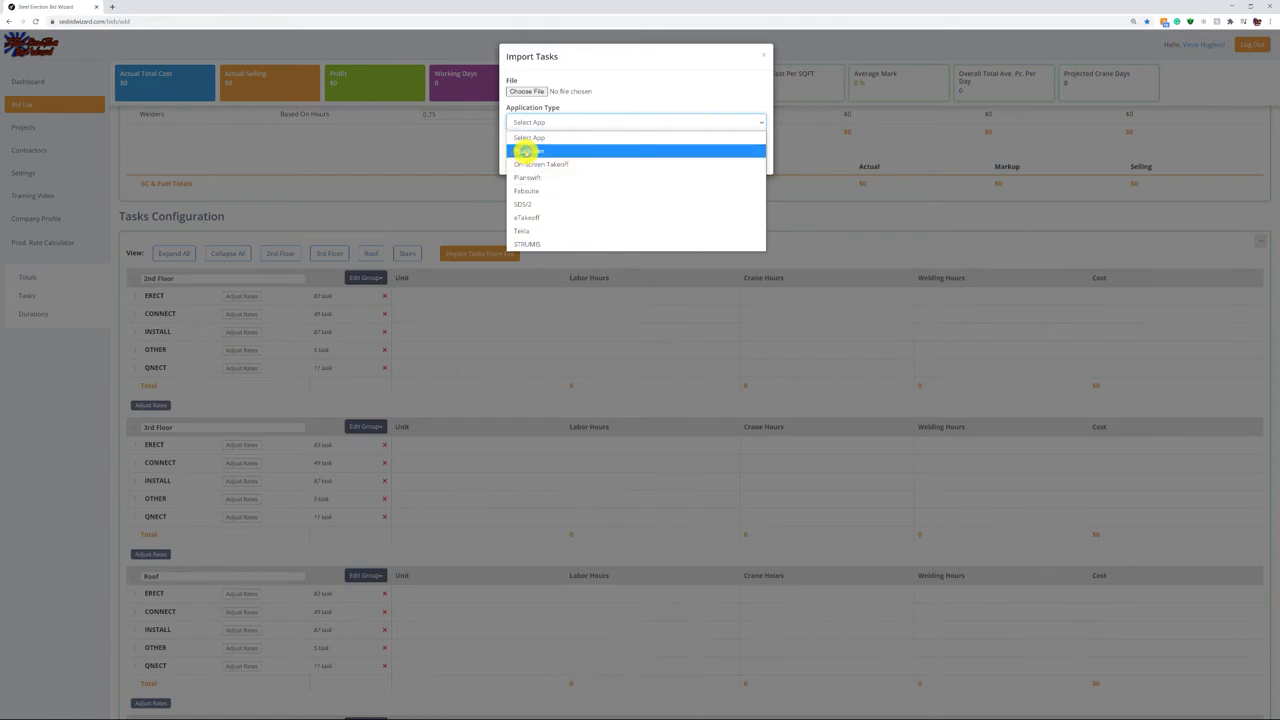
left_click(527, 150)
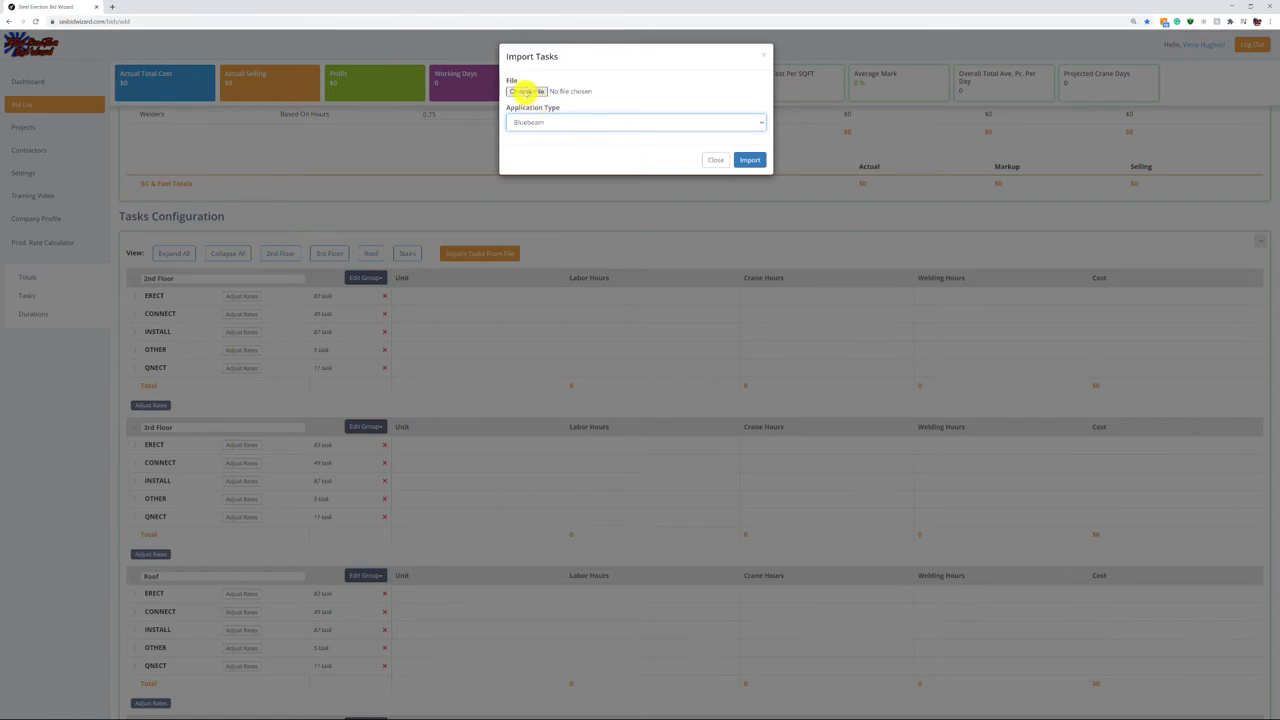
left_click(527, 91)
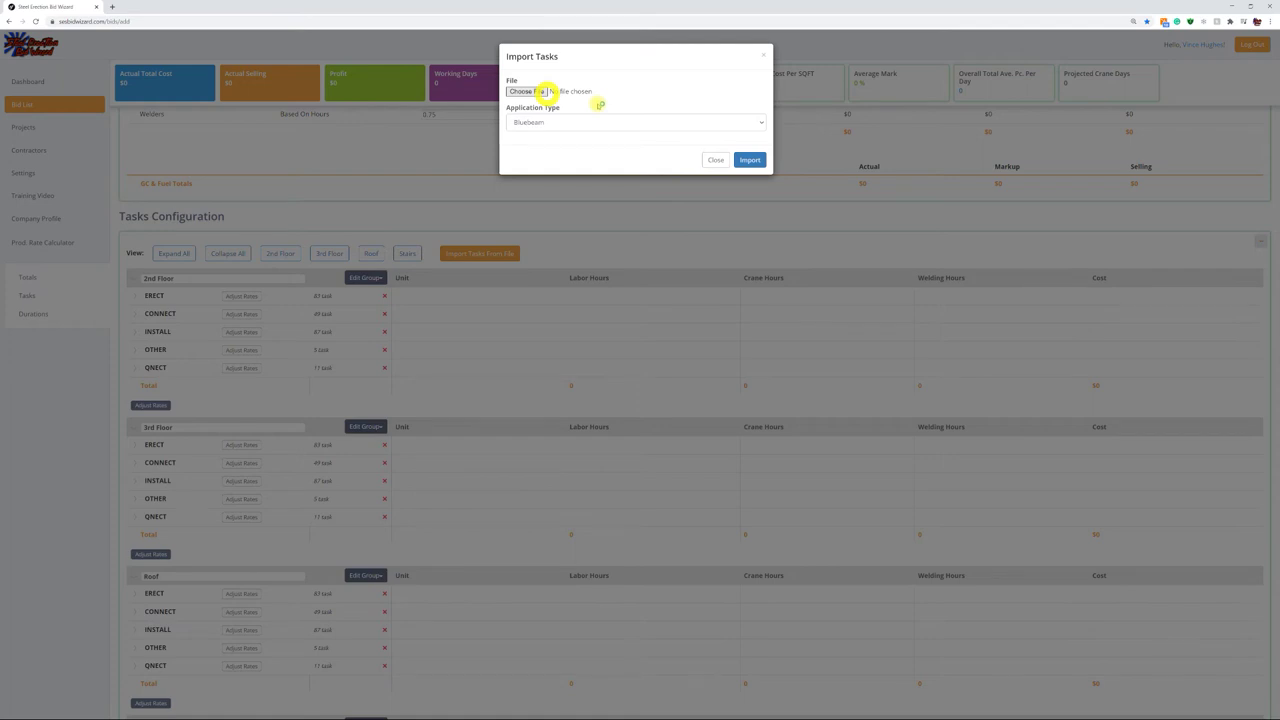
left_click(543, 91)
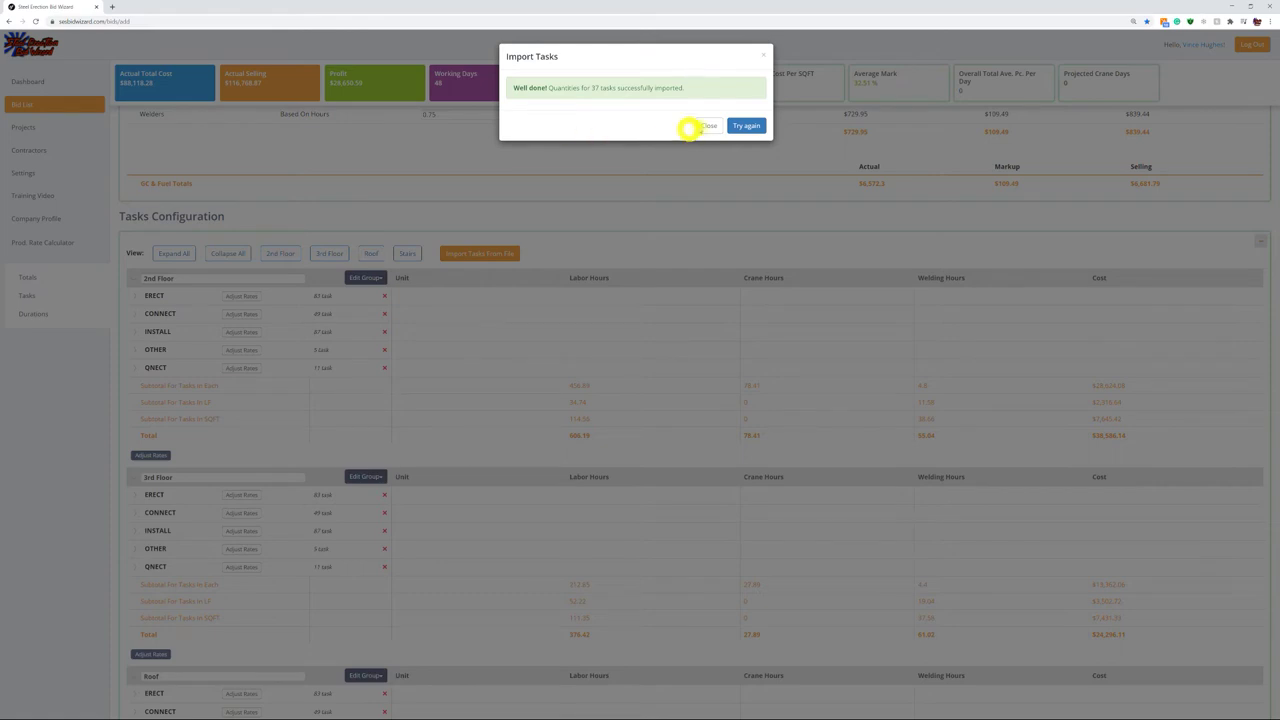
left_click(703, 126)
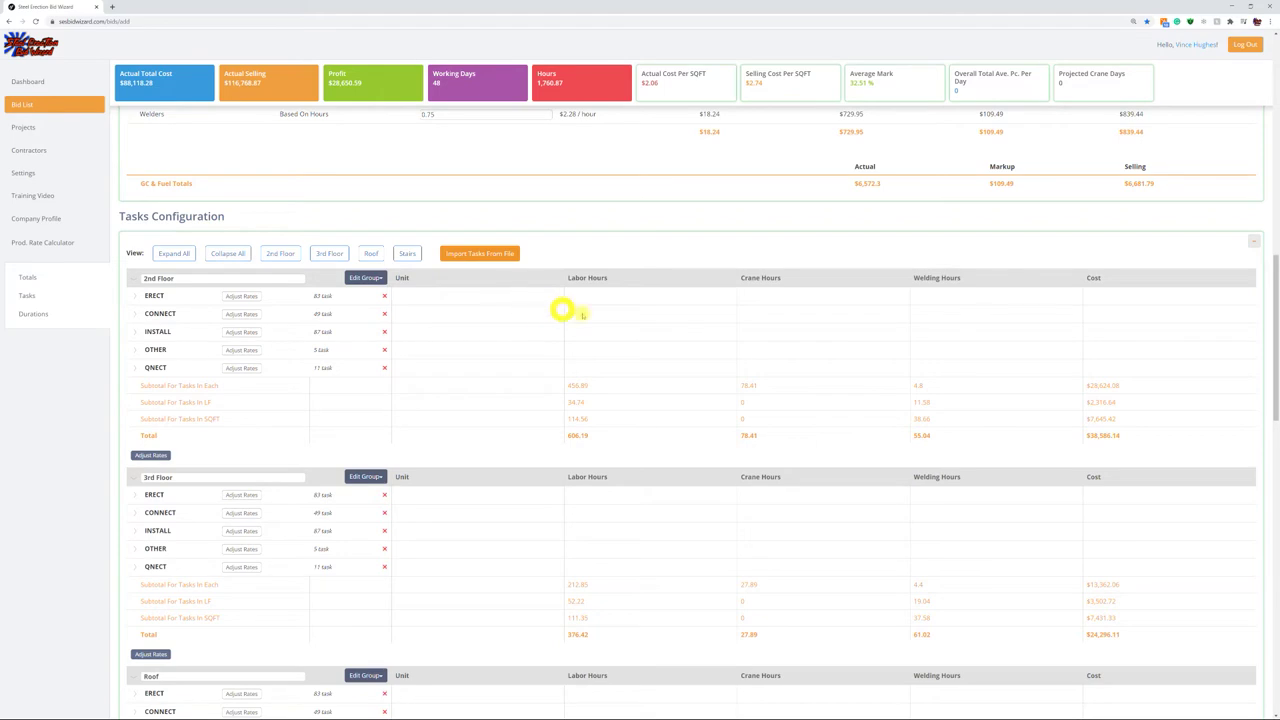
Check the Durations Summary and delete all zero-quantity tasks from the bid
left_click(38, 314)
scroll(1060, 410, "up", 3)
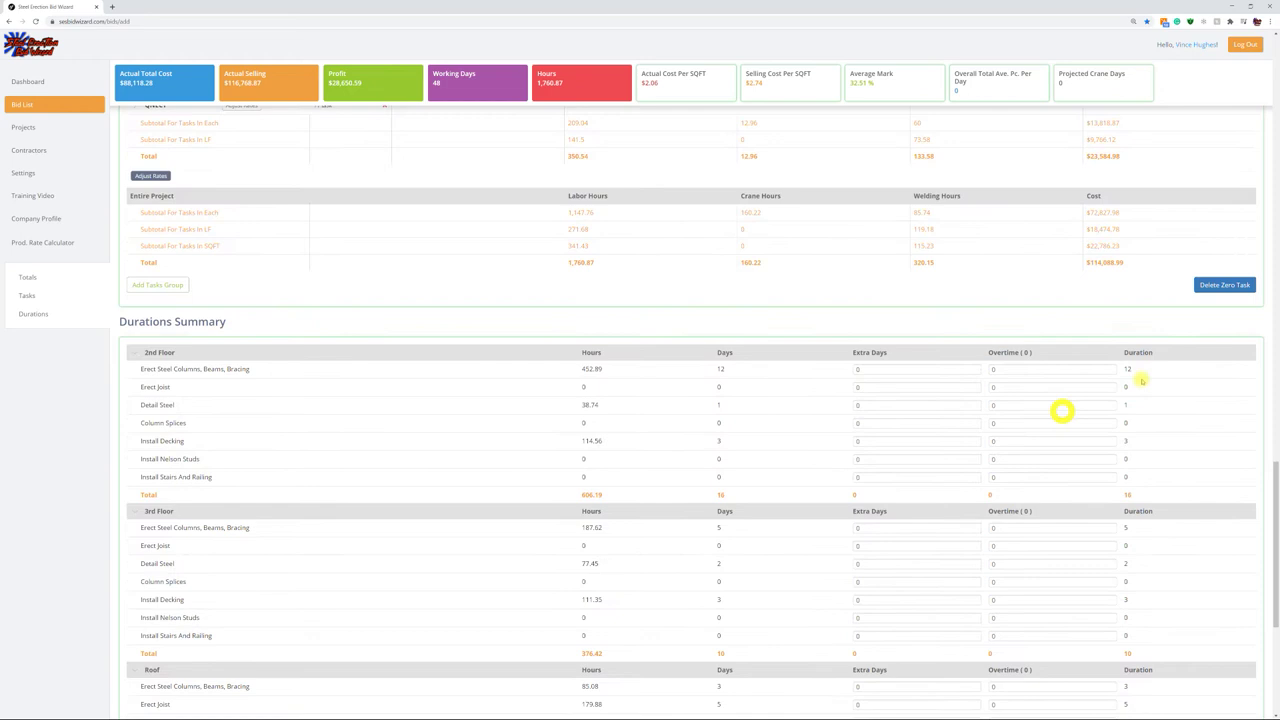
scroll(898, 361, "up", 1)
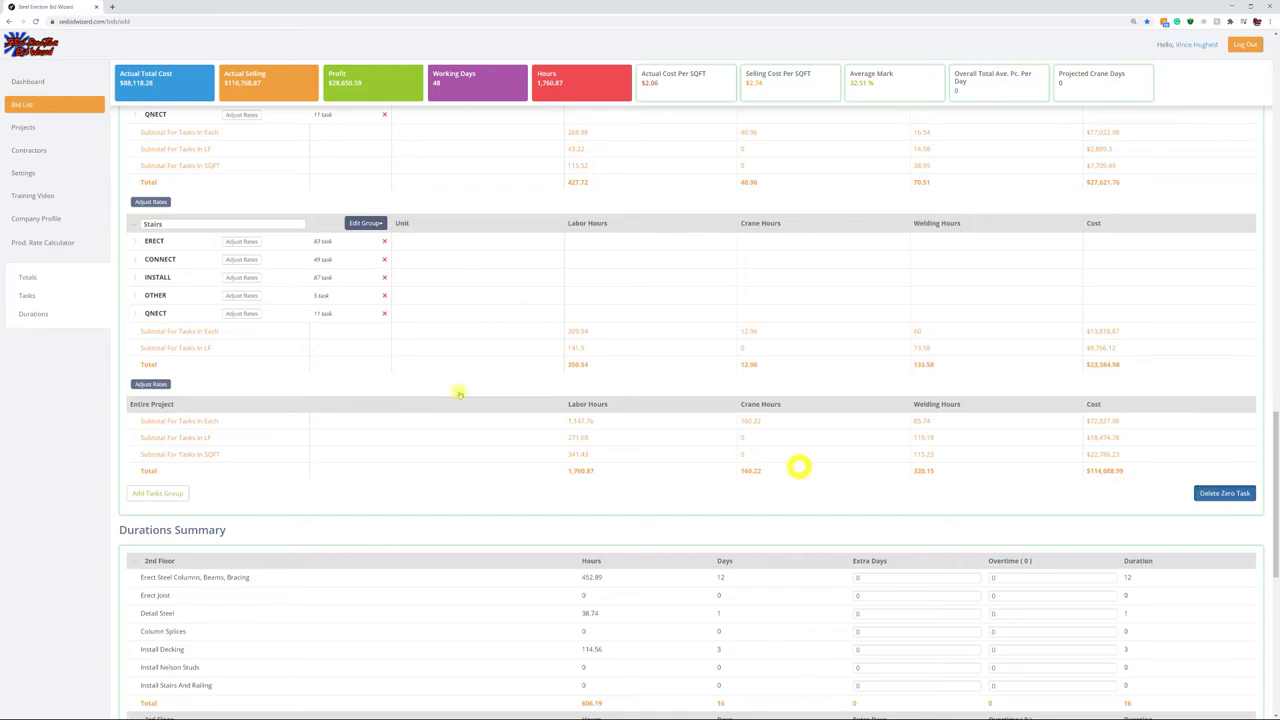
scroll(320, 395, "up", 5)
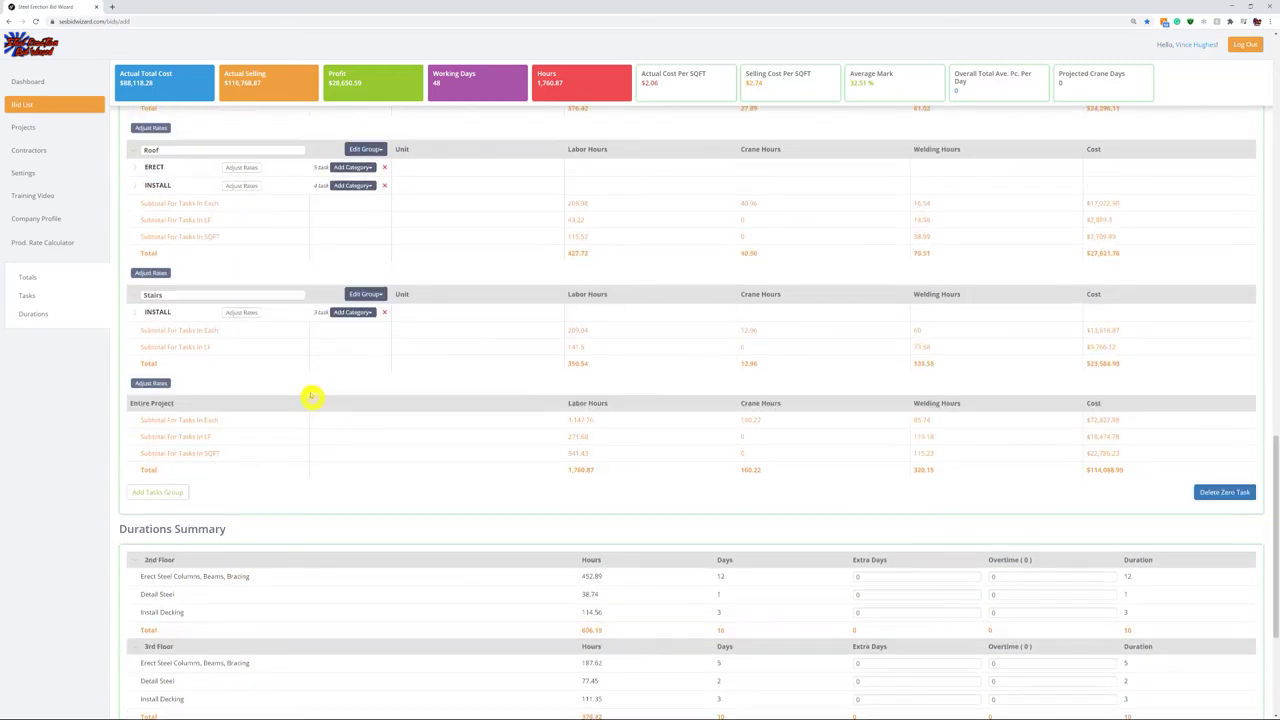
scroll(308, 390, "up", 3)
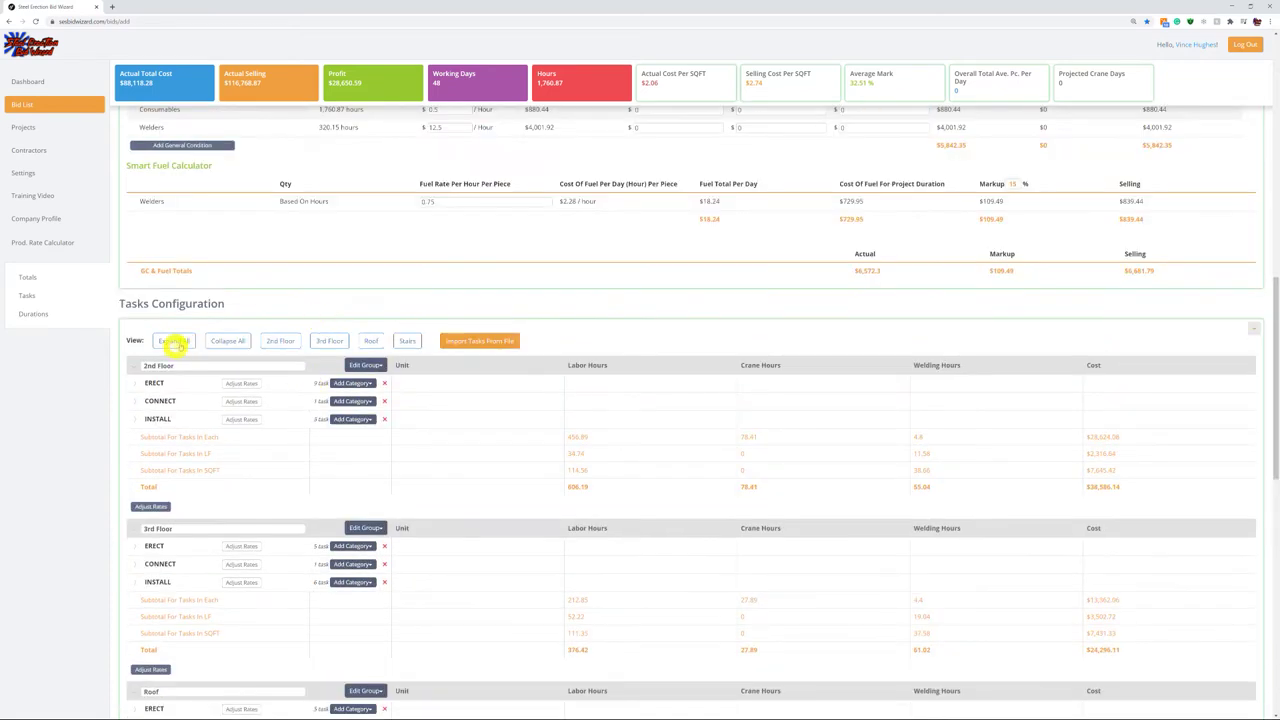
Expand all task groups and examine the imported quantities, hours and costs in the 2nd Floor group
left_click(188, 342)
scroll(491, 366, "down", 3)
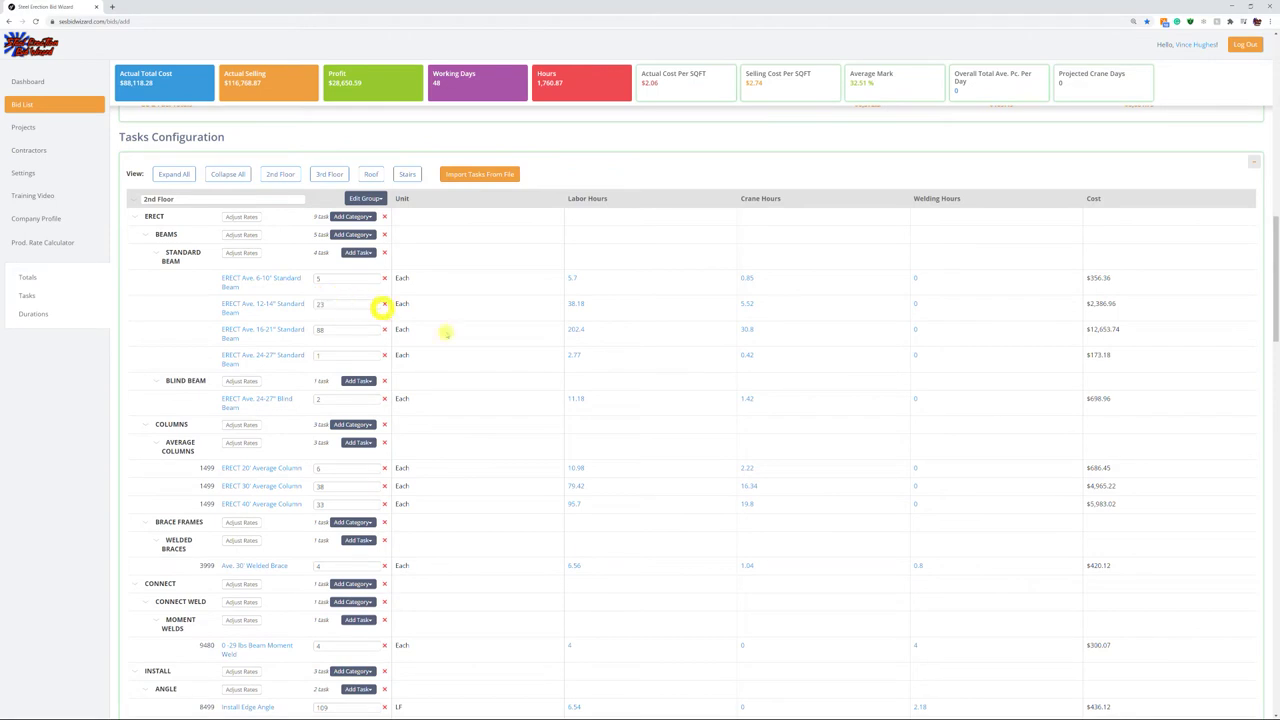
scroll(466, 340, "down", 2)
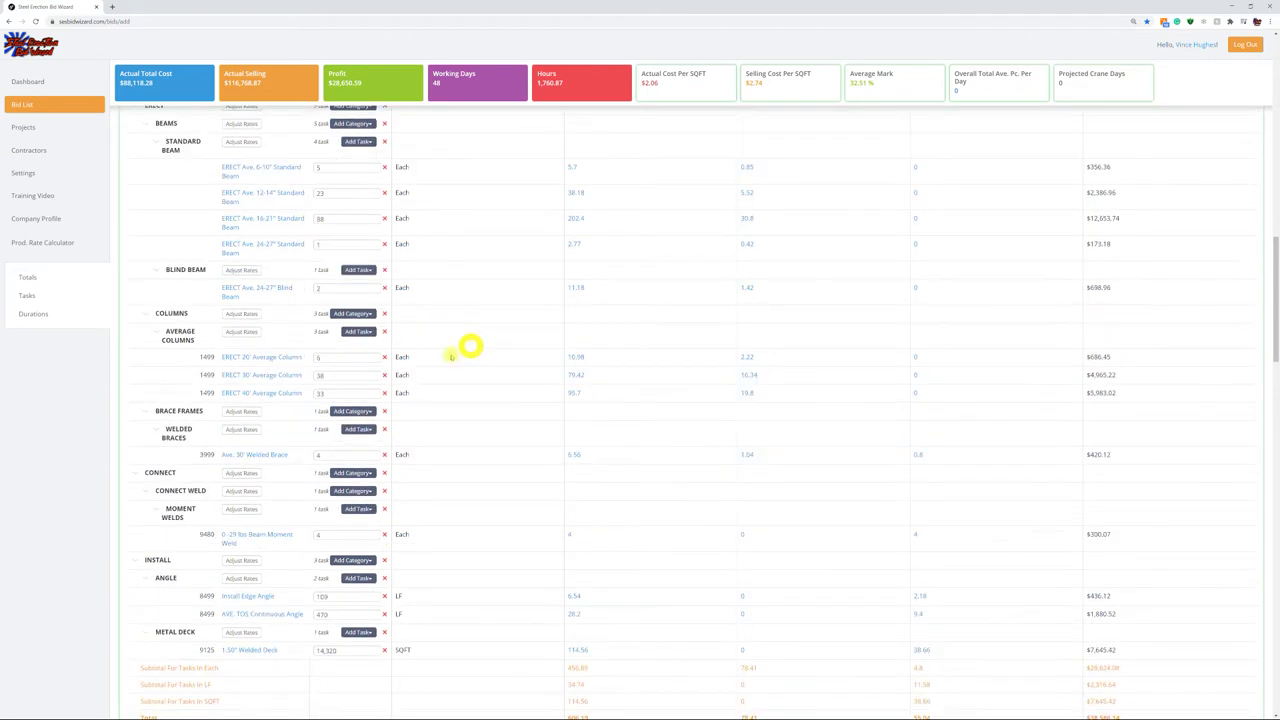
scroll(555, 481, "up", 3)
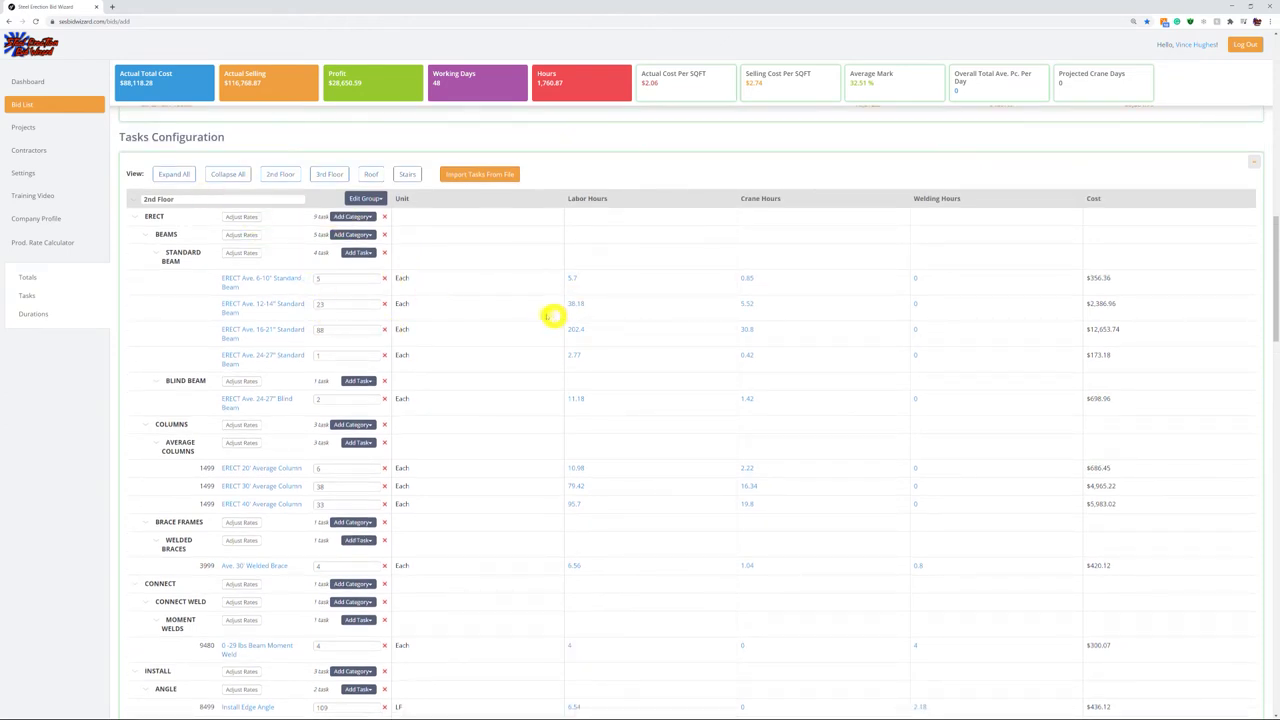
Look at the editable name and labor rate of the 2nd Floor 6-10" Standard Beam task without changing them, and collapse all groups
left_click(262, 281)
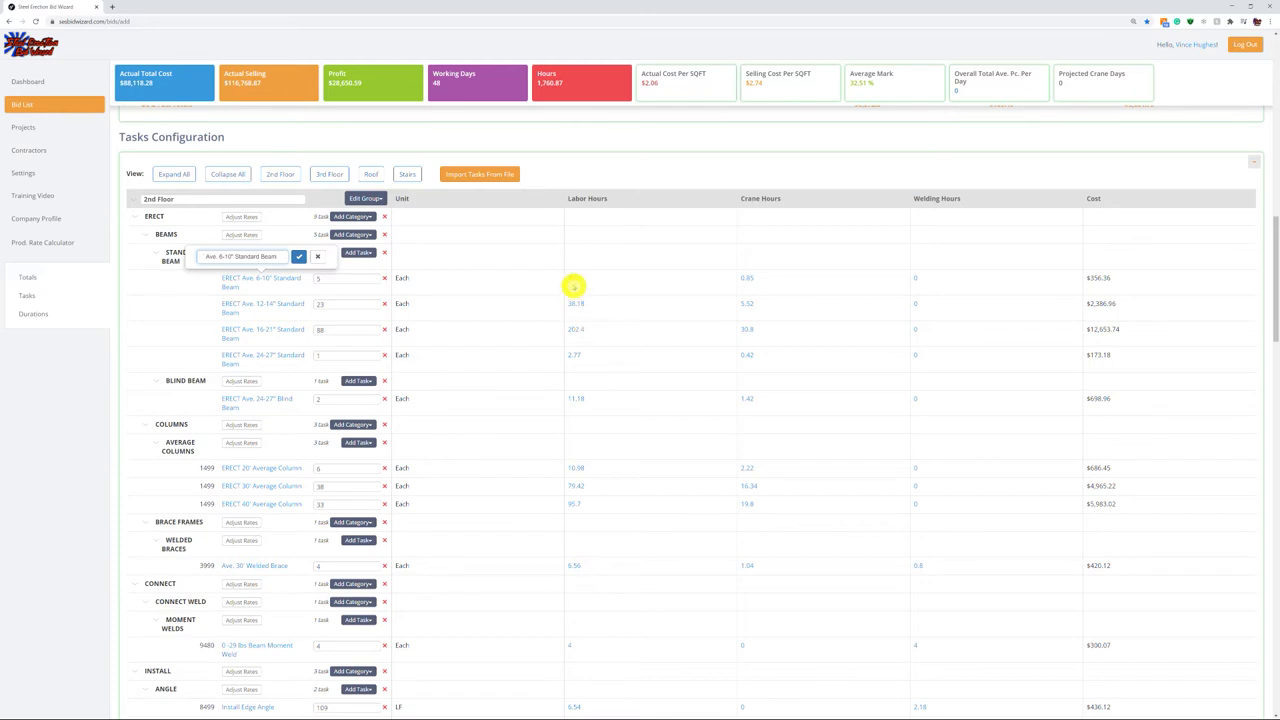
left_click(572, 278)
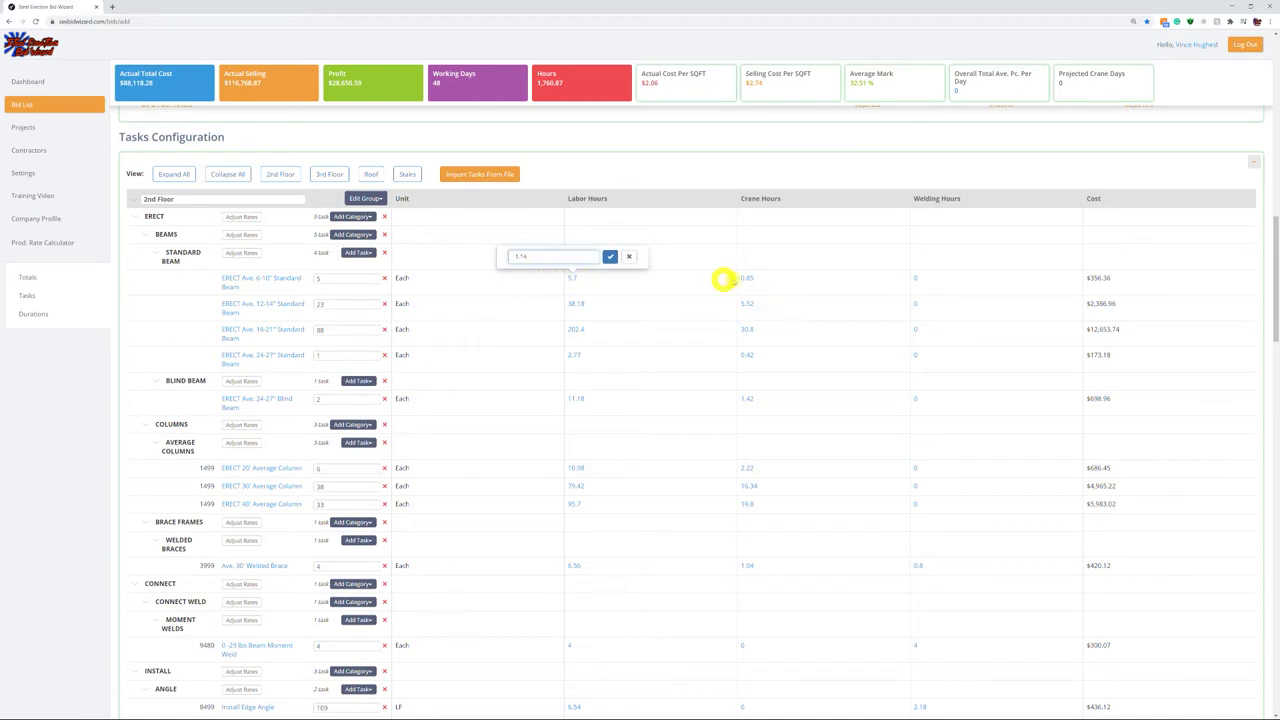
left_click(627, 175)
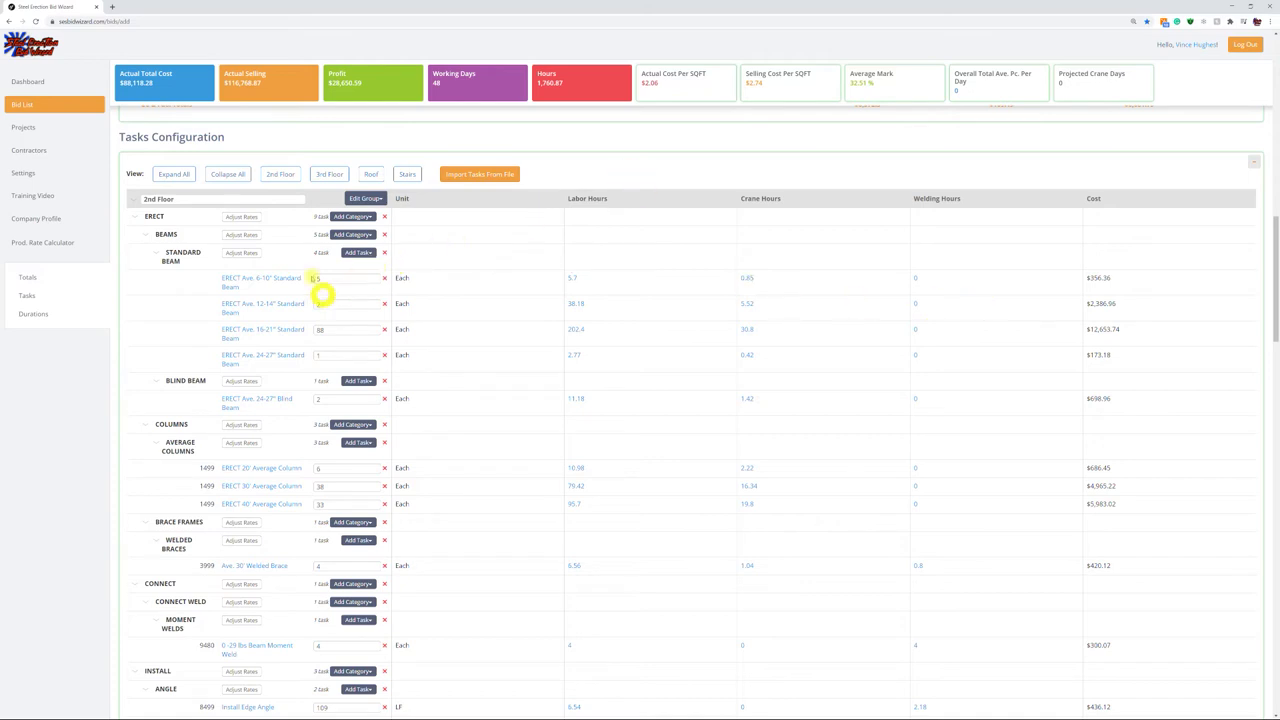
left_click(229, 178)
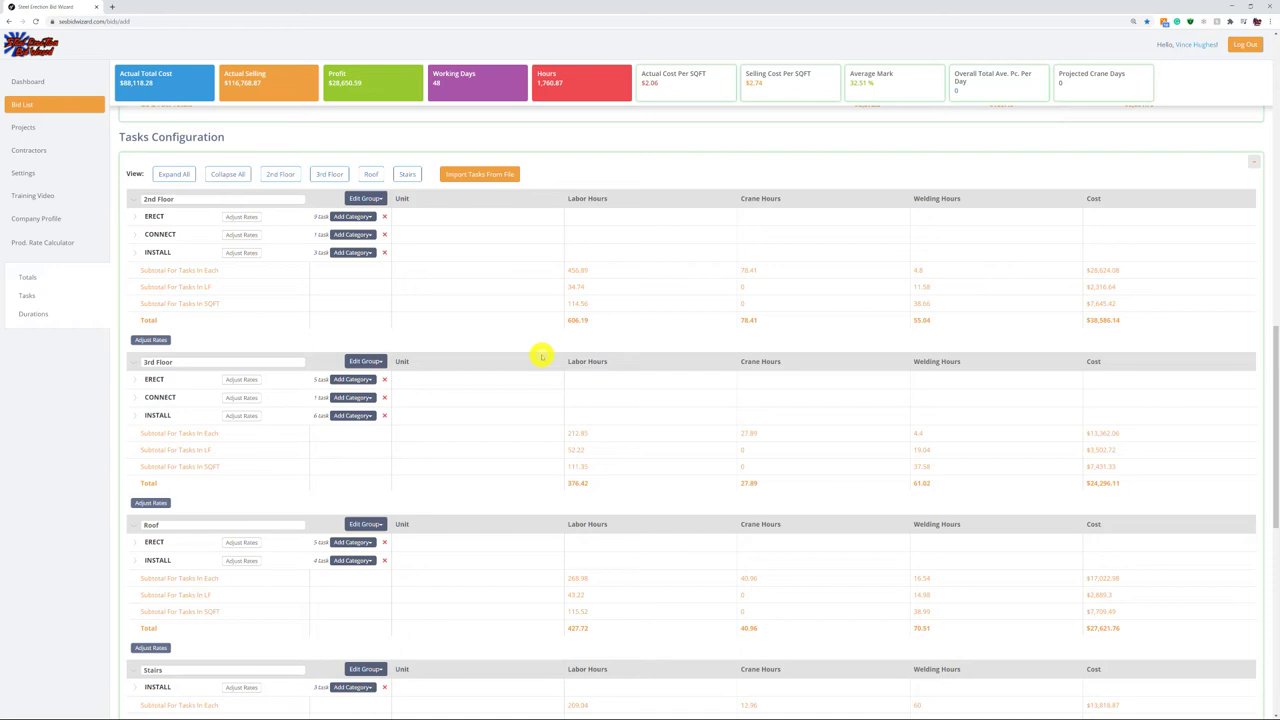
Increase the production rates of all tasks in the Roof group by 10%
scroll(445, 455, "down", 1)
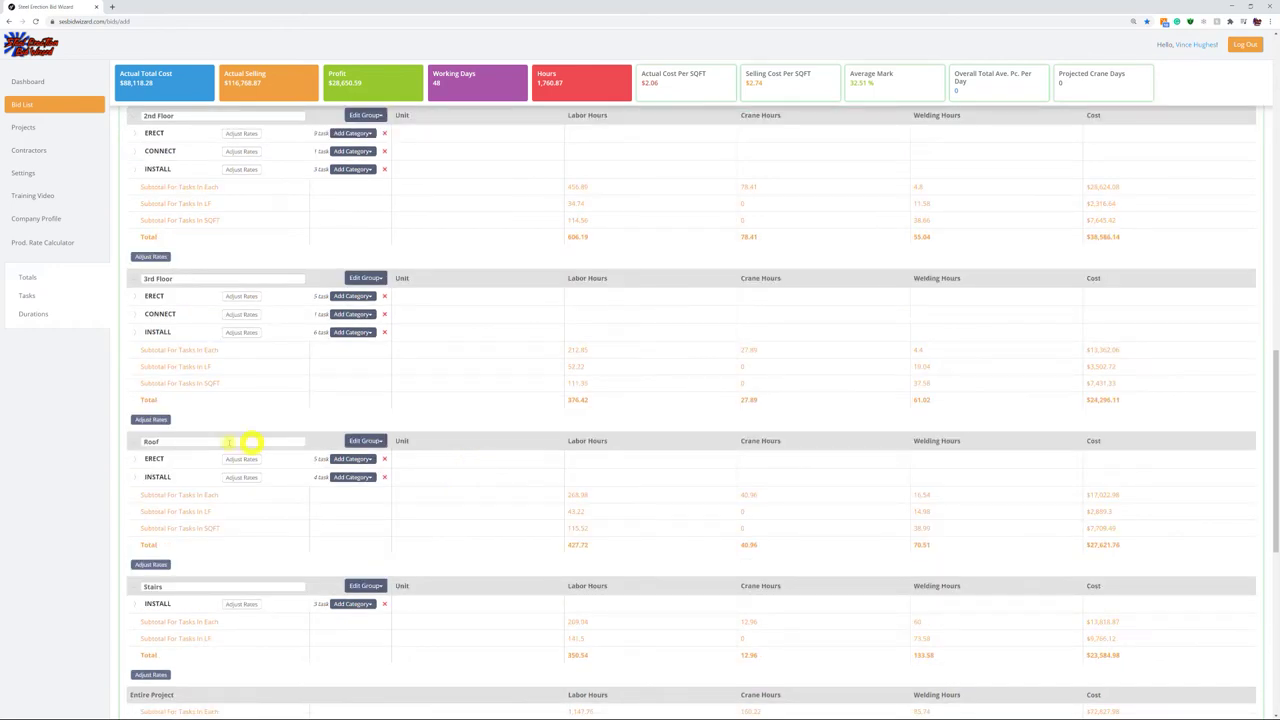
left_click(150, 565)
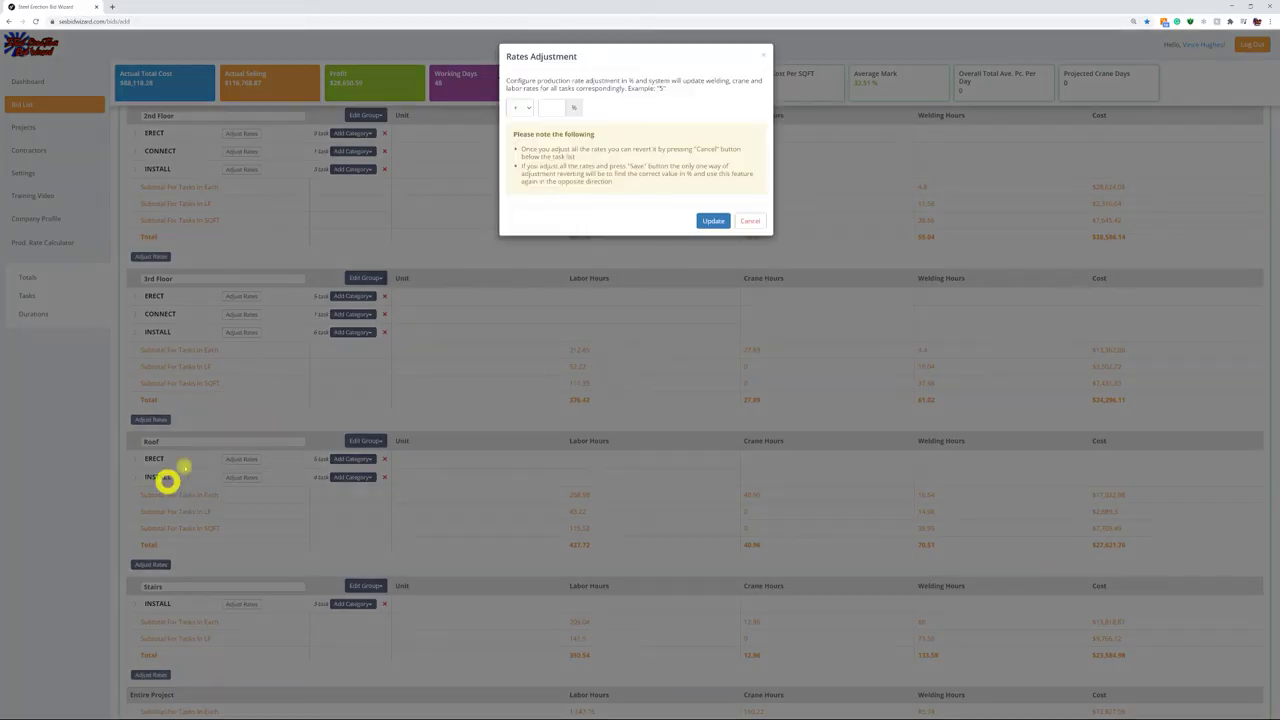
left_click(552, 110)
type("10")
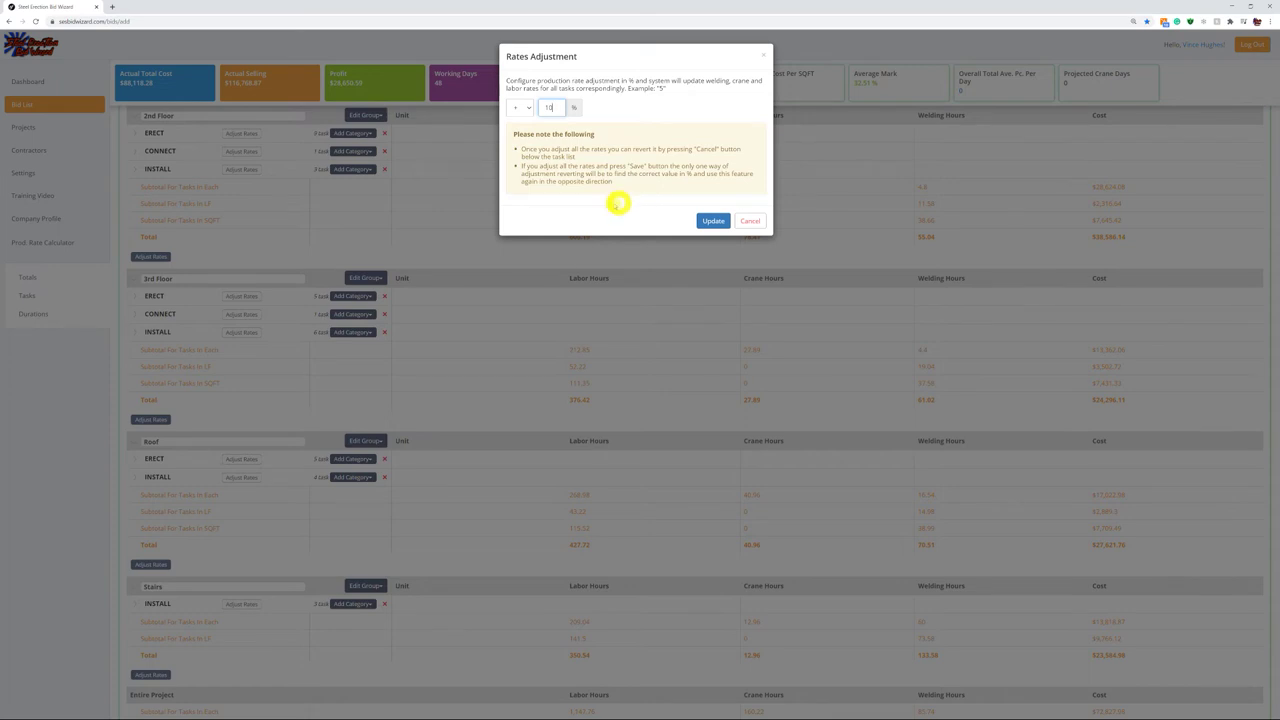
left_click(712, 222)
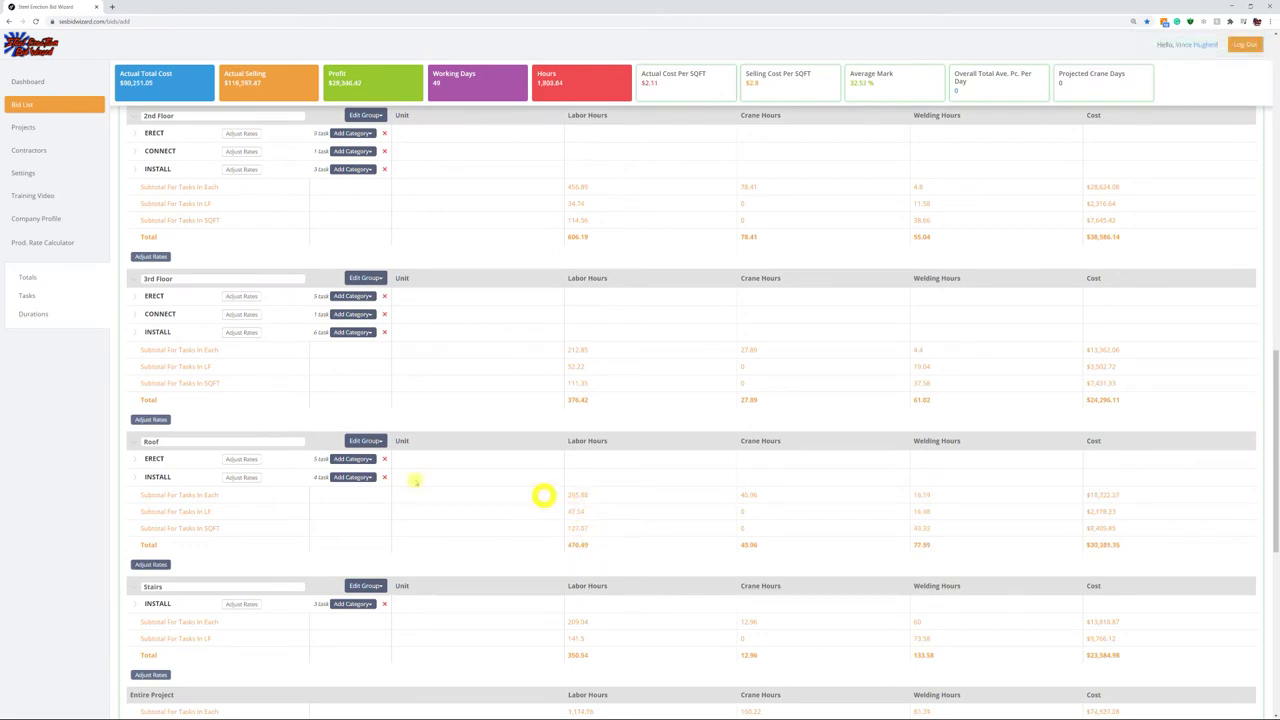
Look at the rates adjustment options for the Roof group's ERECT category without applying a change
left_click(240, 459)
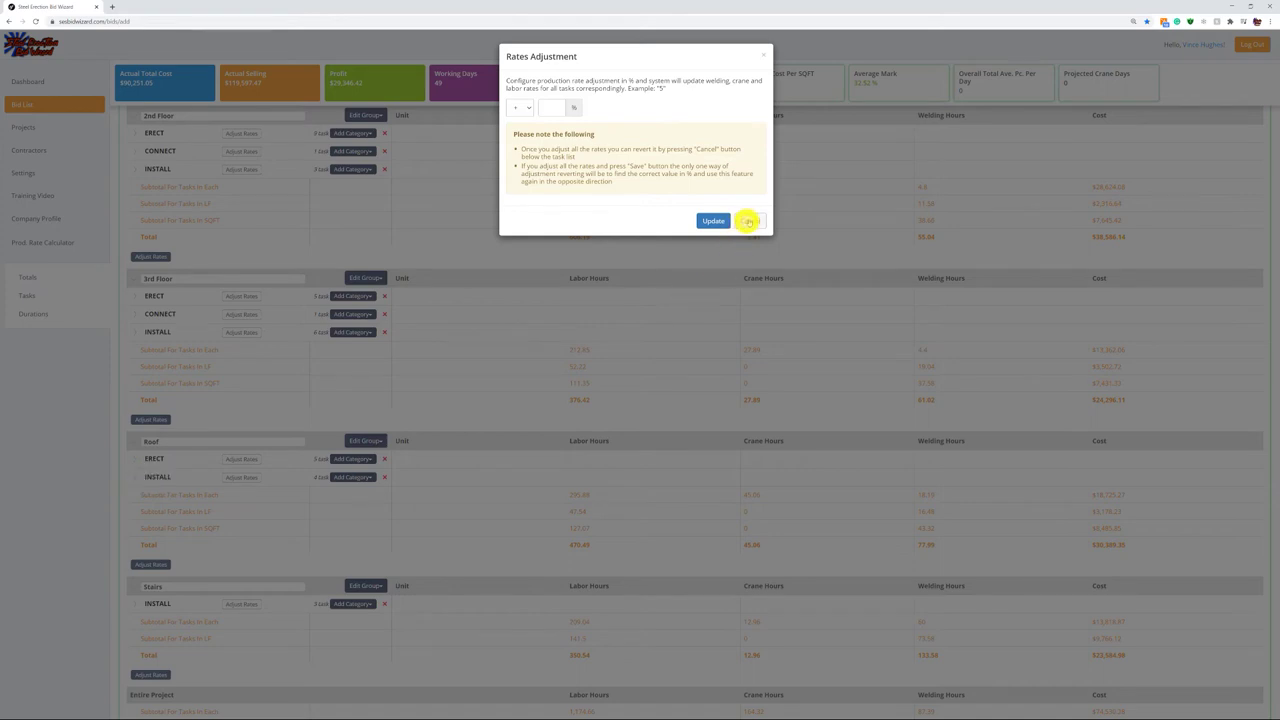
left_click(749, 221)
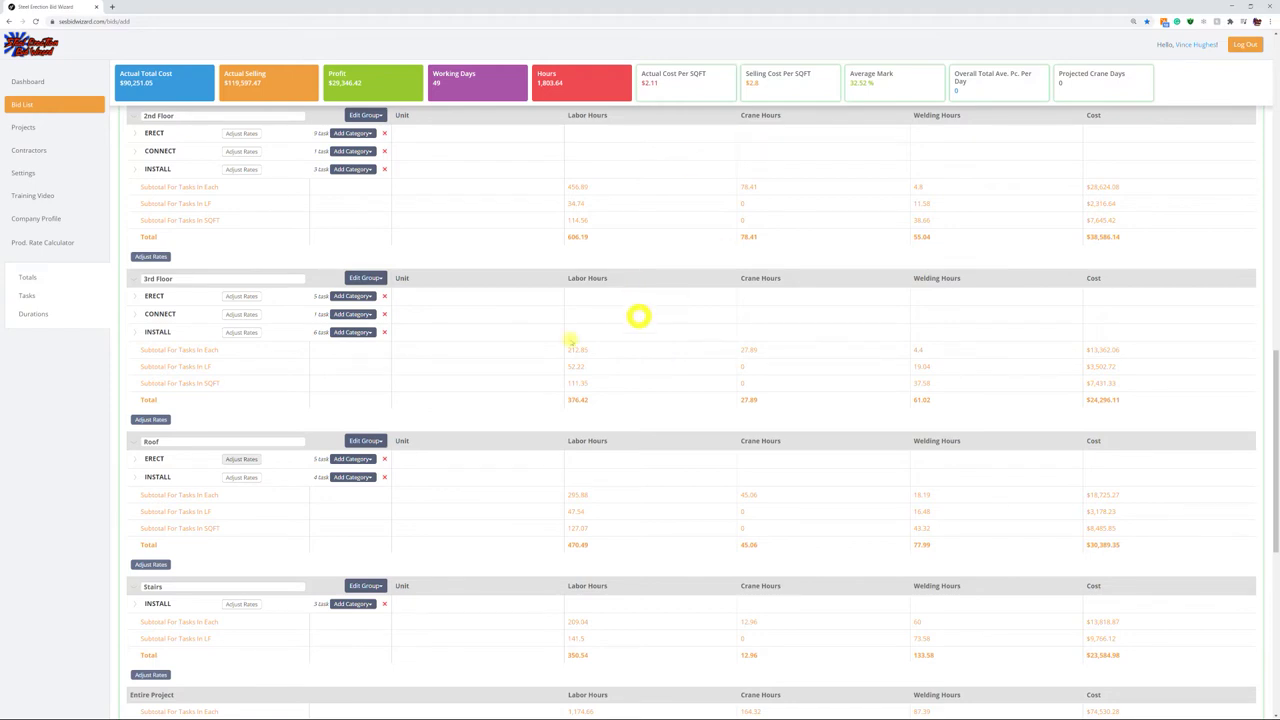
scroll(639, 316, "up", 2)
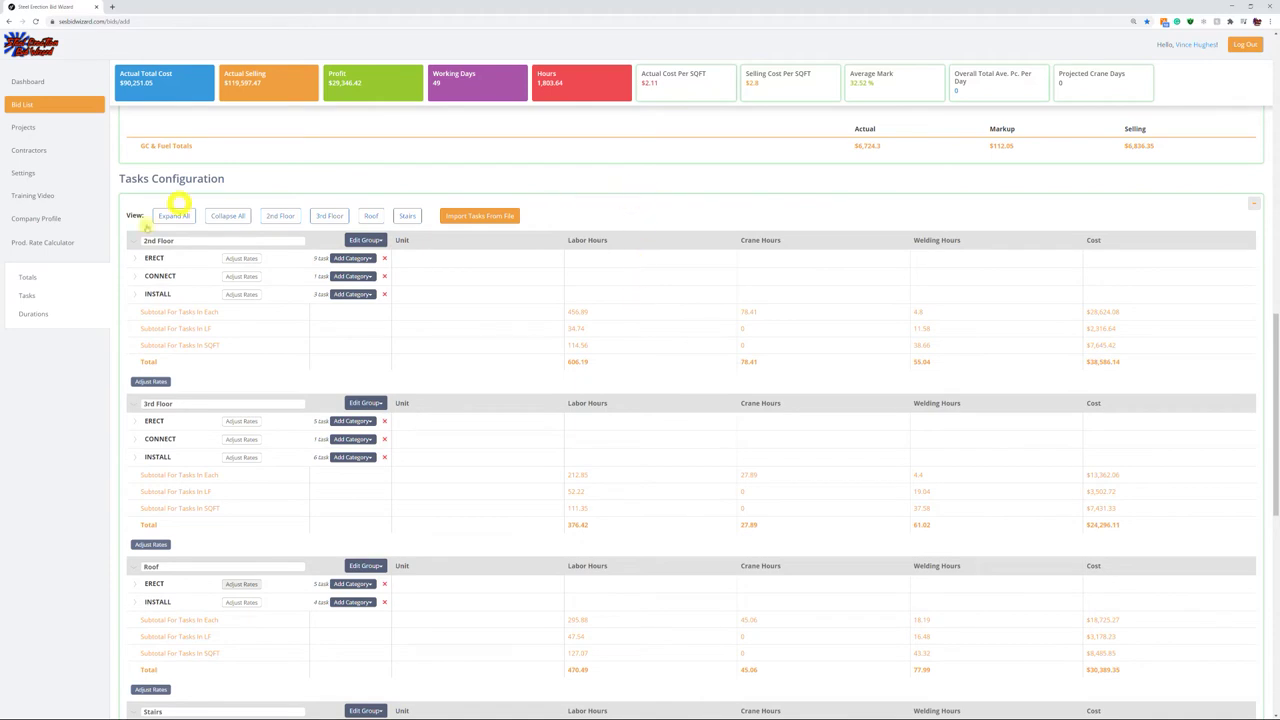
In Project Information, set Farthest Picks to 80 feet, Heaviest Pick to 6,800 lbs and Average Crew Size to 9
left_click(22, 281)
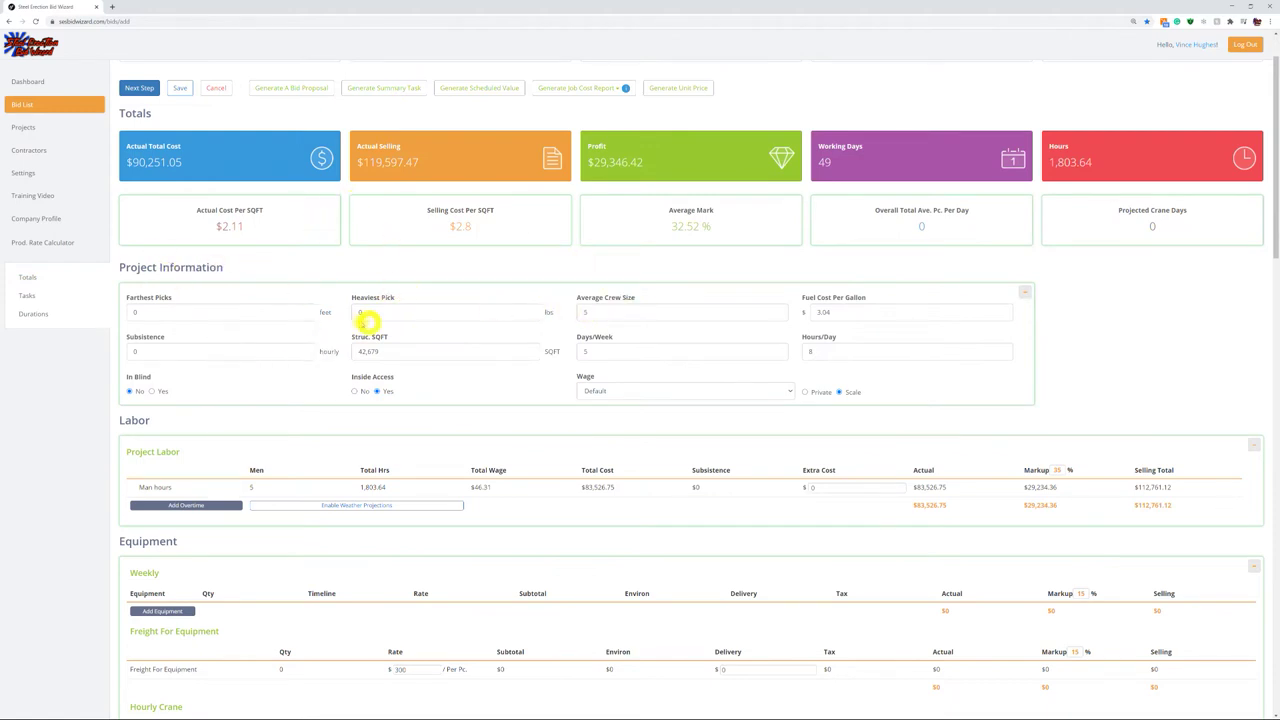
double_click(148, 317)
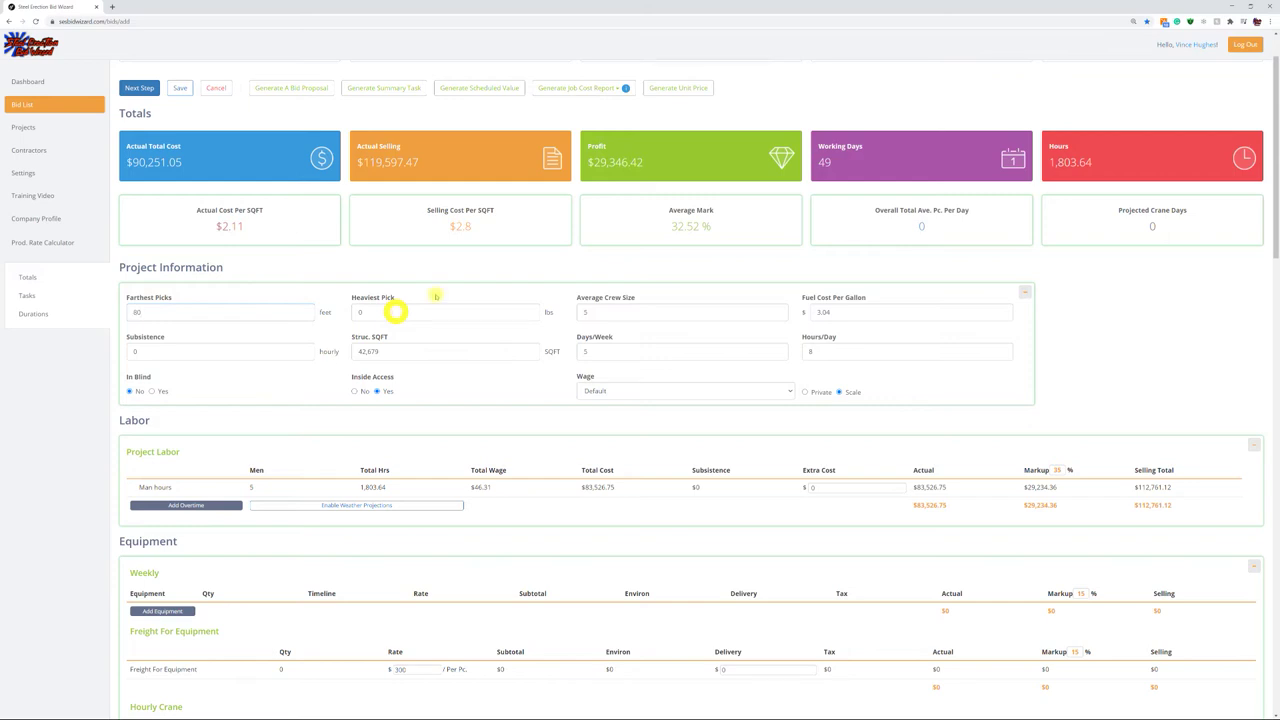
left_click_drag(403, 310, 342, 314)
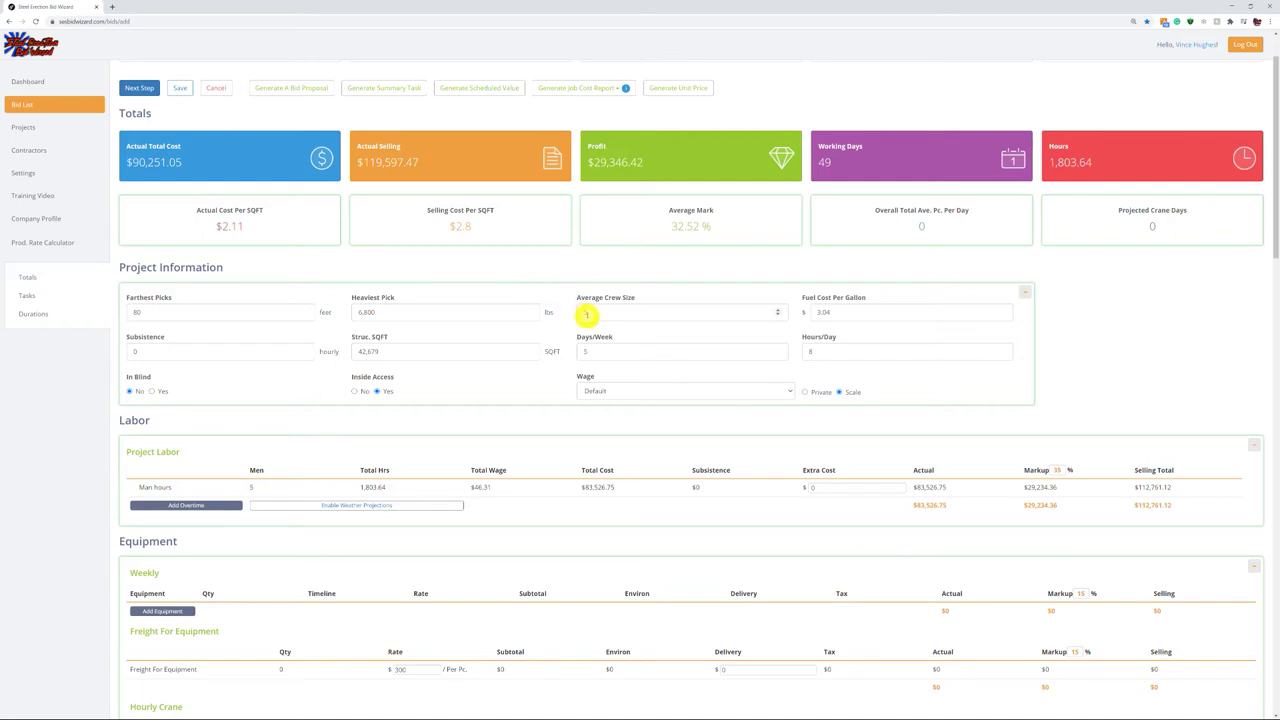
left_click(585, 312)
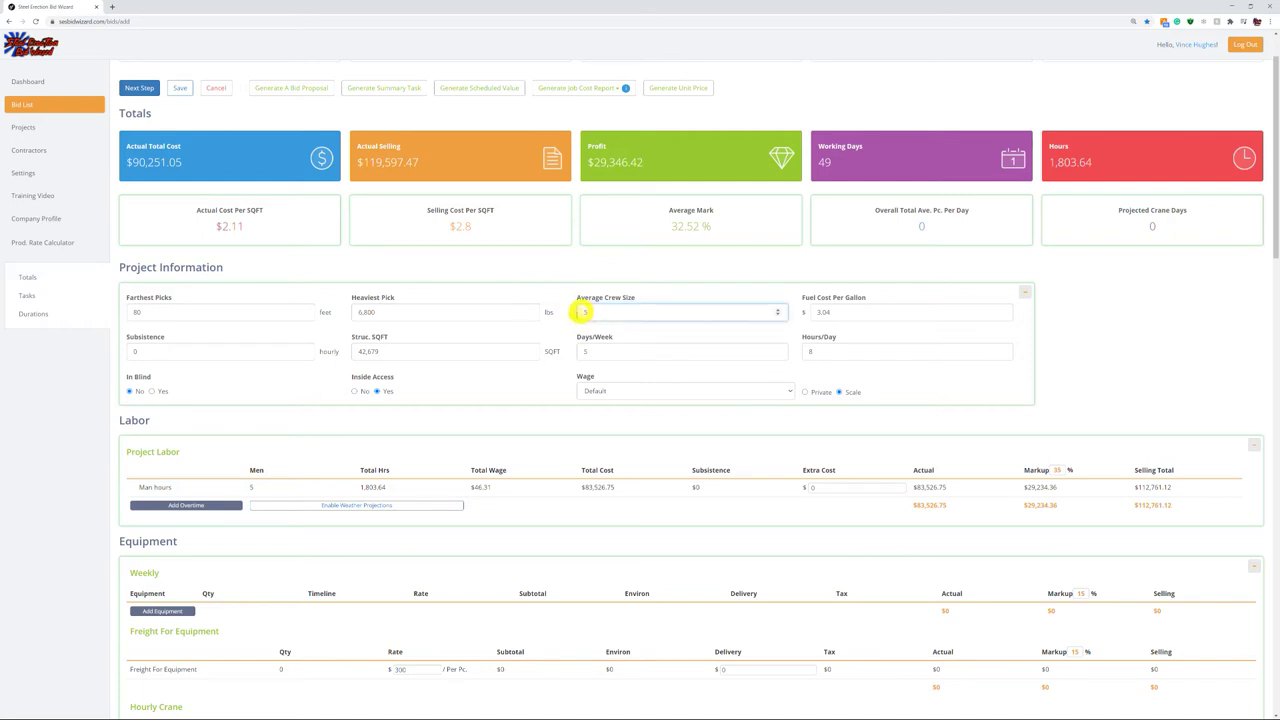
type("9")
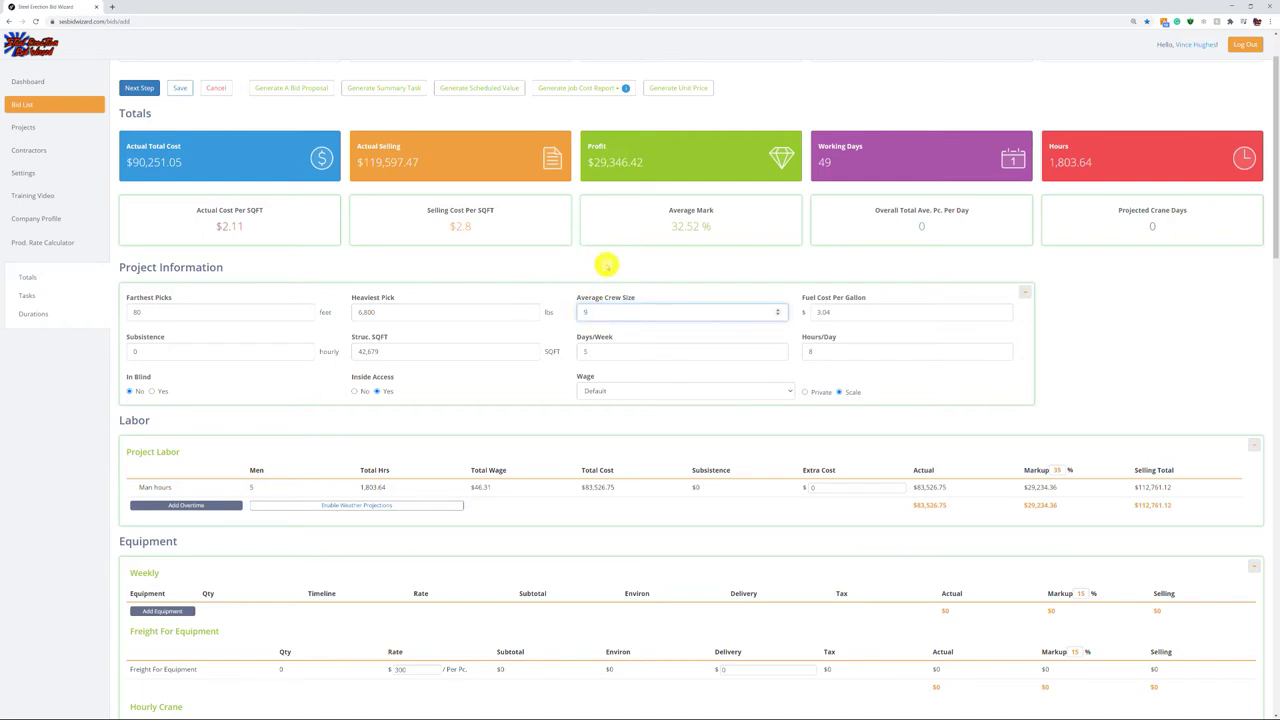
left_click(674, 279)
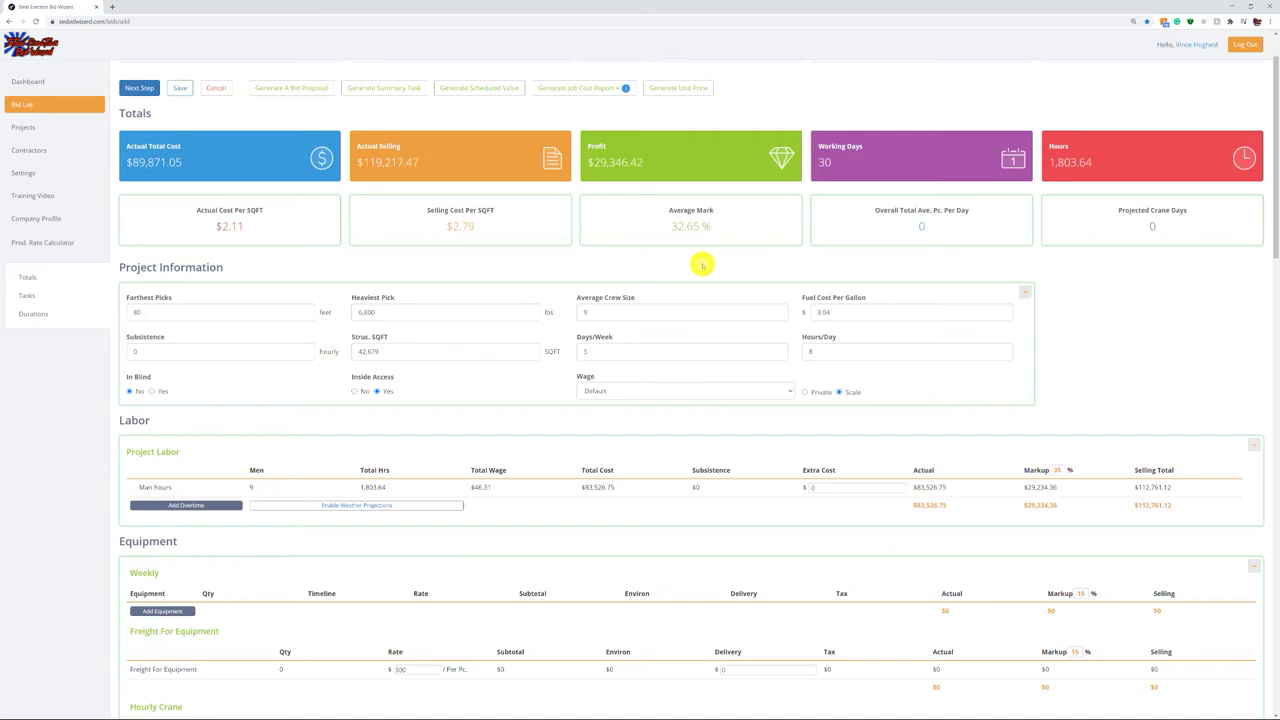
Try an Average Crew Size of 14 to compare the totals, and set it back to 9
left_click(578, 313)
type("14")
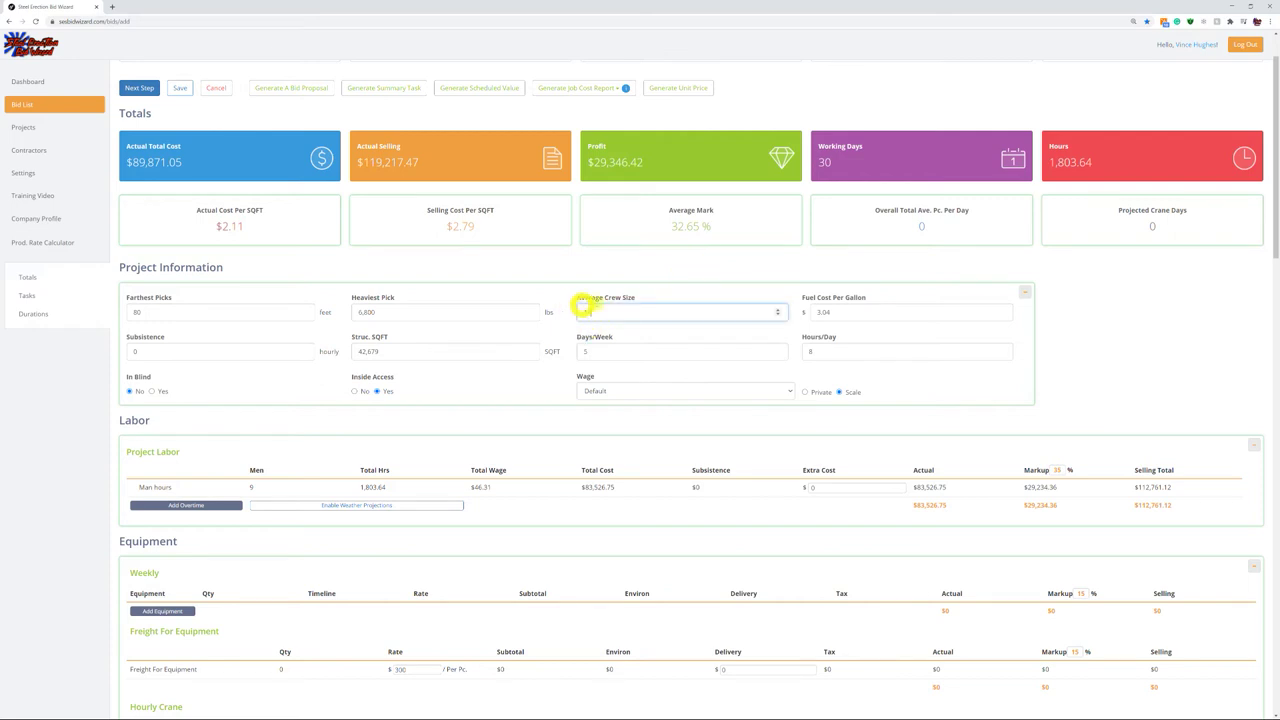
left_click(654, 252)
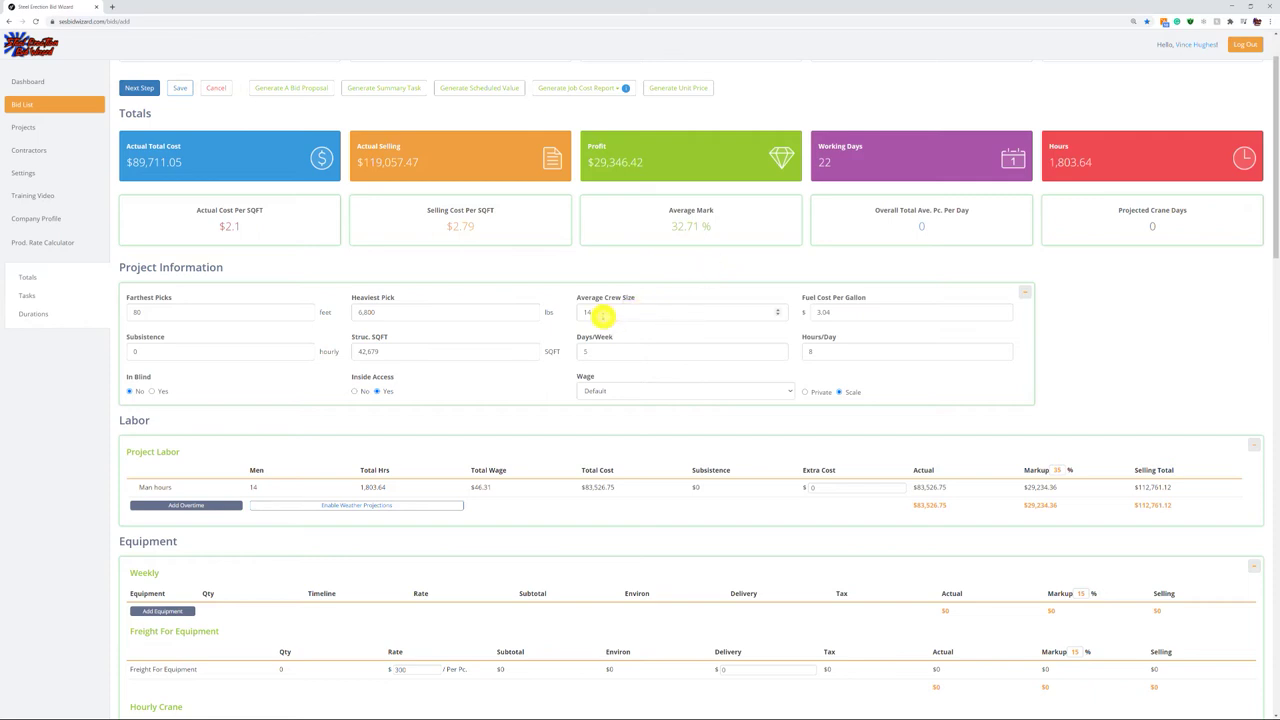
left_click_drag(586, 312, 573, 312)
type("9")
left_click(663, 265)
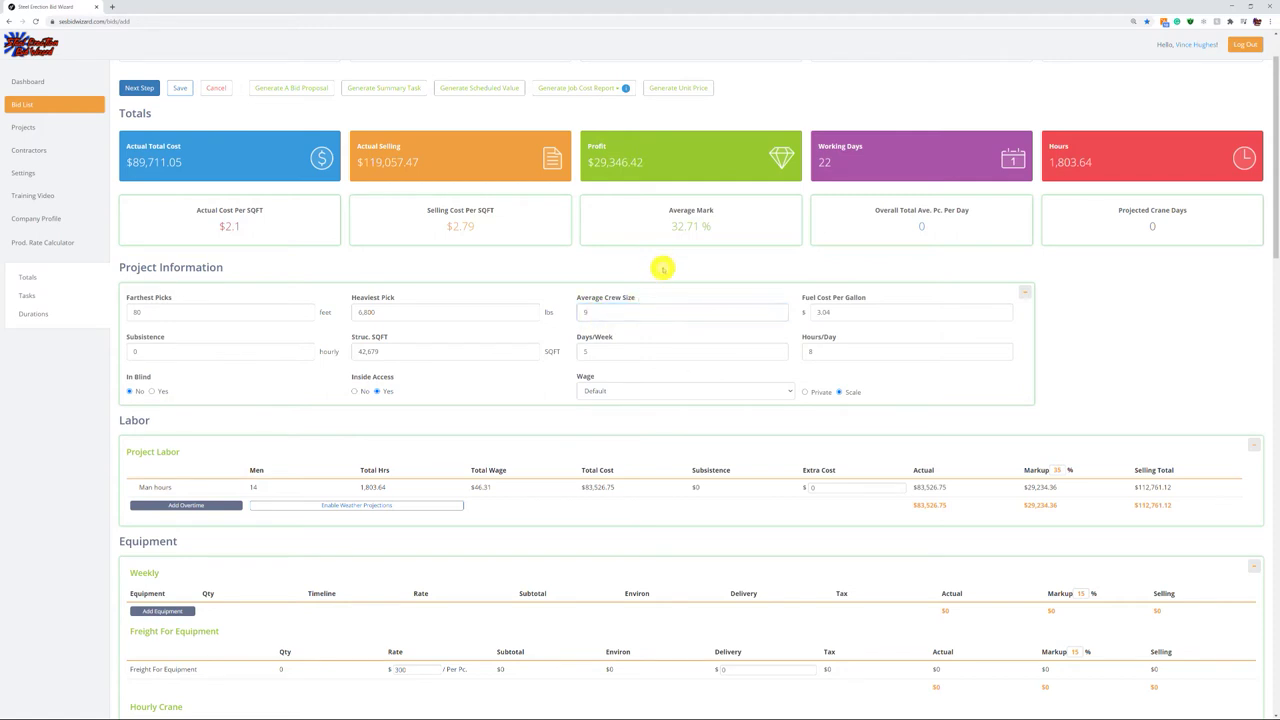
scroll(480, 366, "down", 1)
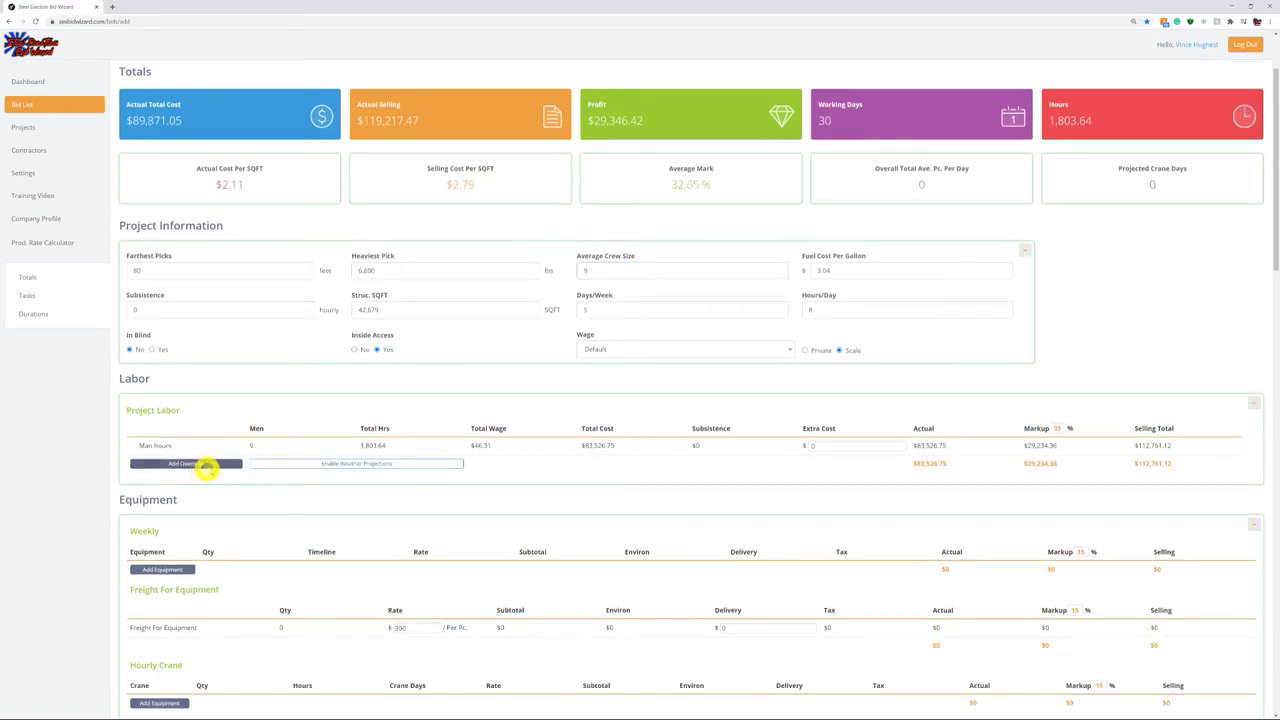
Try an overtime row in Project Labor with 5 men and 400 total hours, and remove it
scroll(257, 451, "down", 1)
scroll(257, 451, "down", 3)
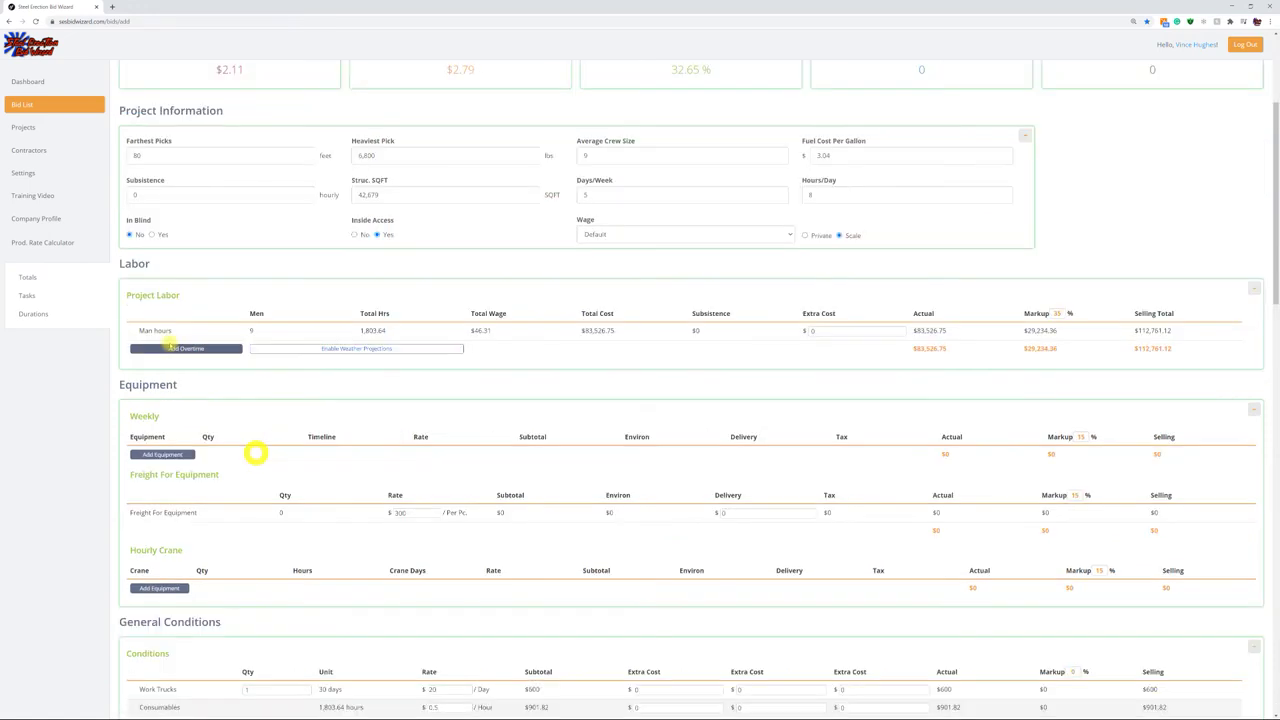
left_click(189, 298)
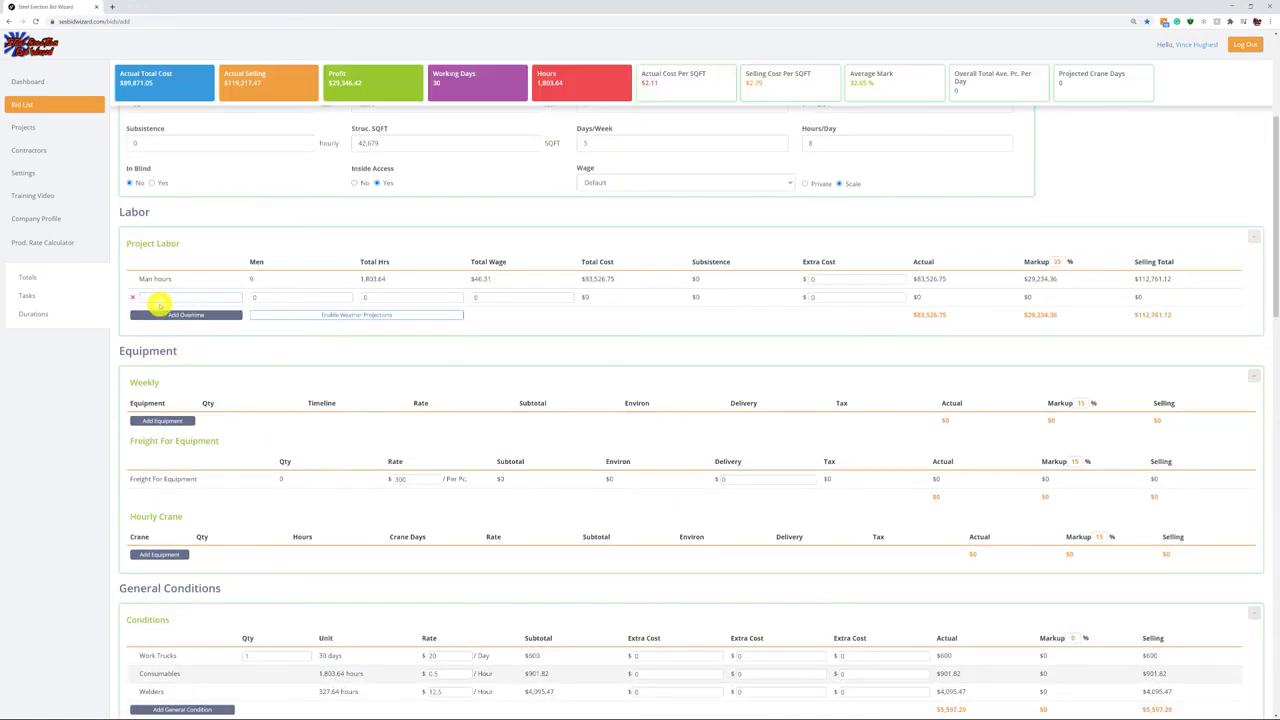
key("Tab")
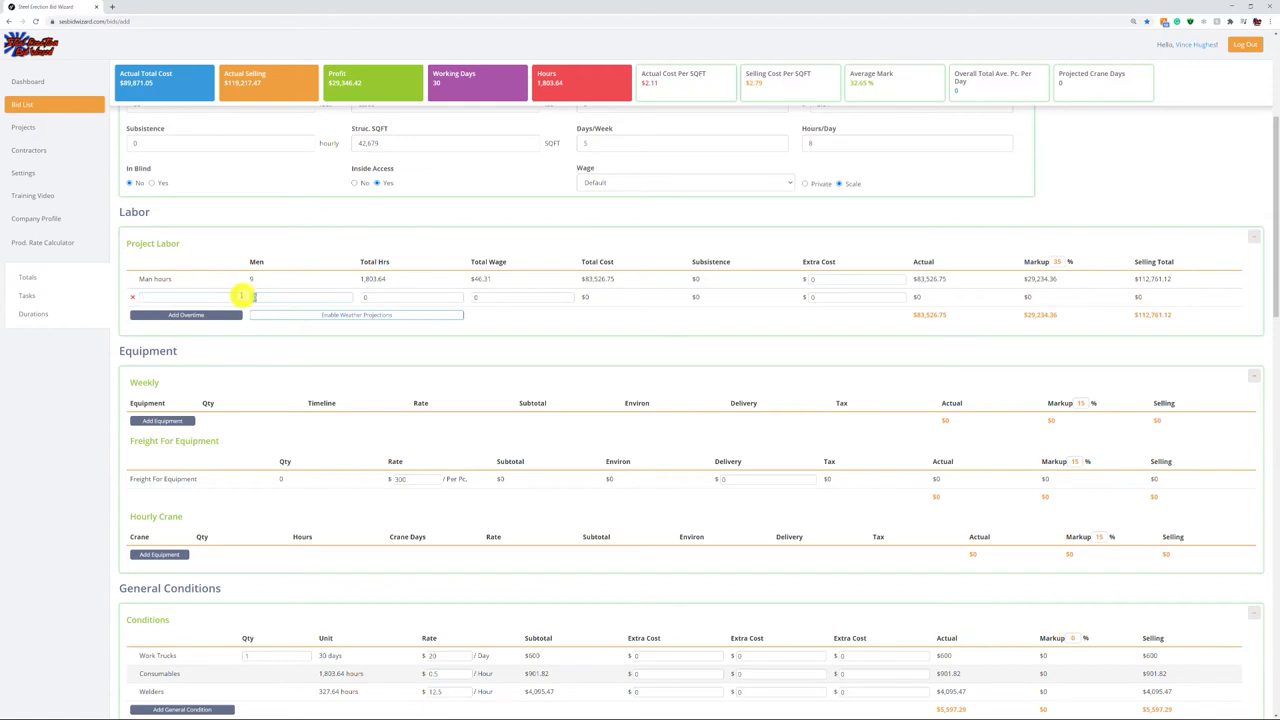
type("5")
left_click(365, 299)
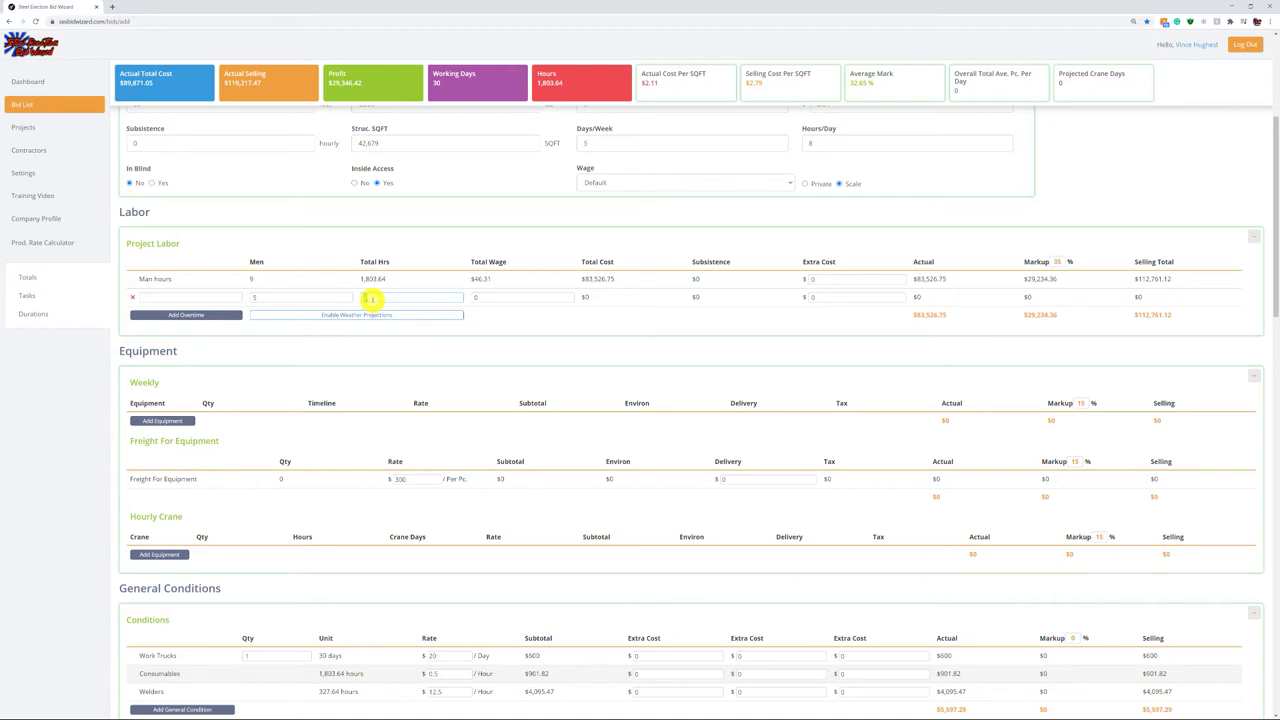
type("400")
left_click(31, 315)
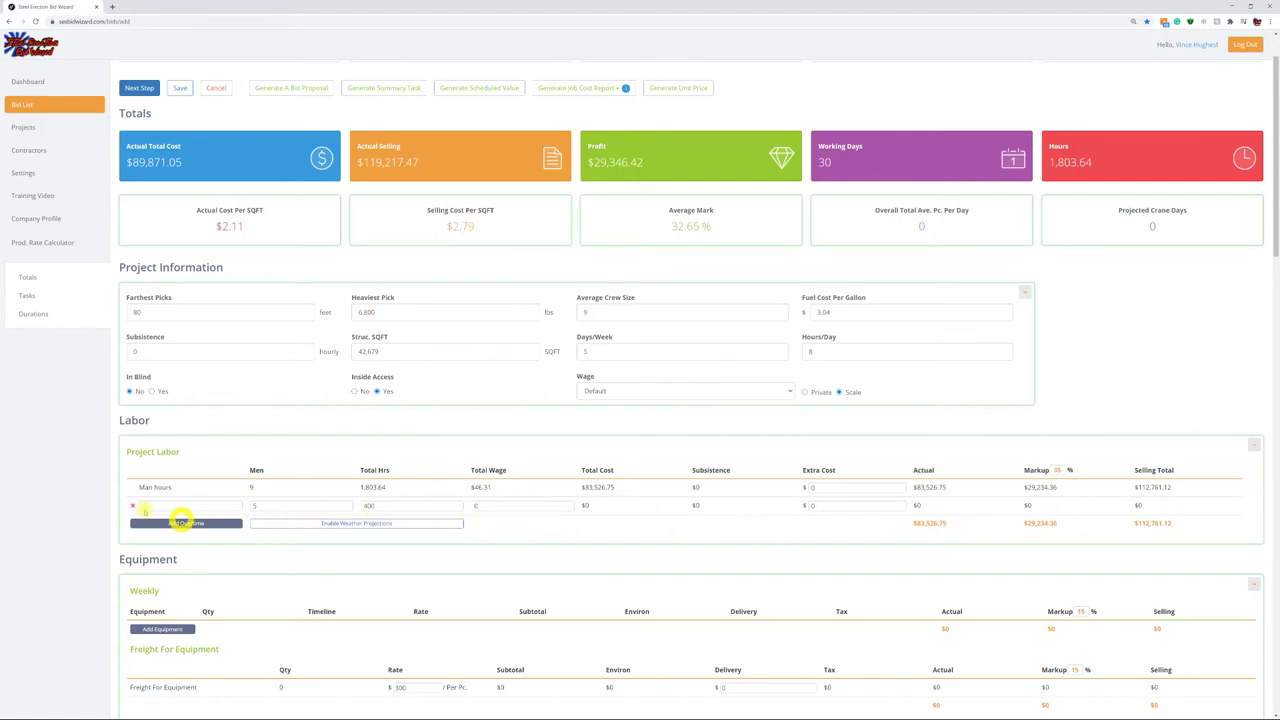
left_click(133, 505)
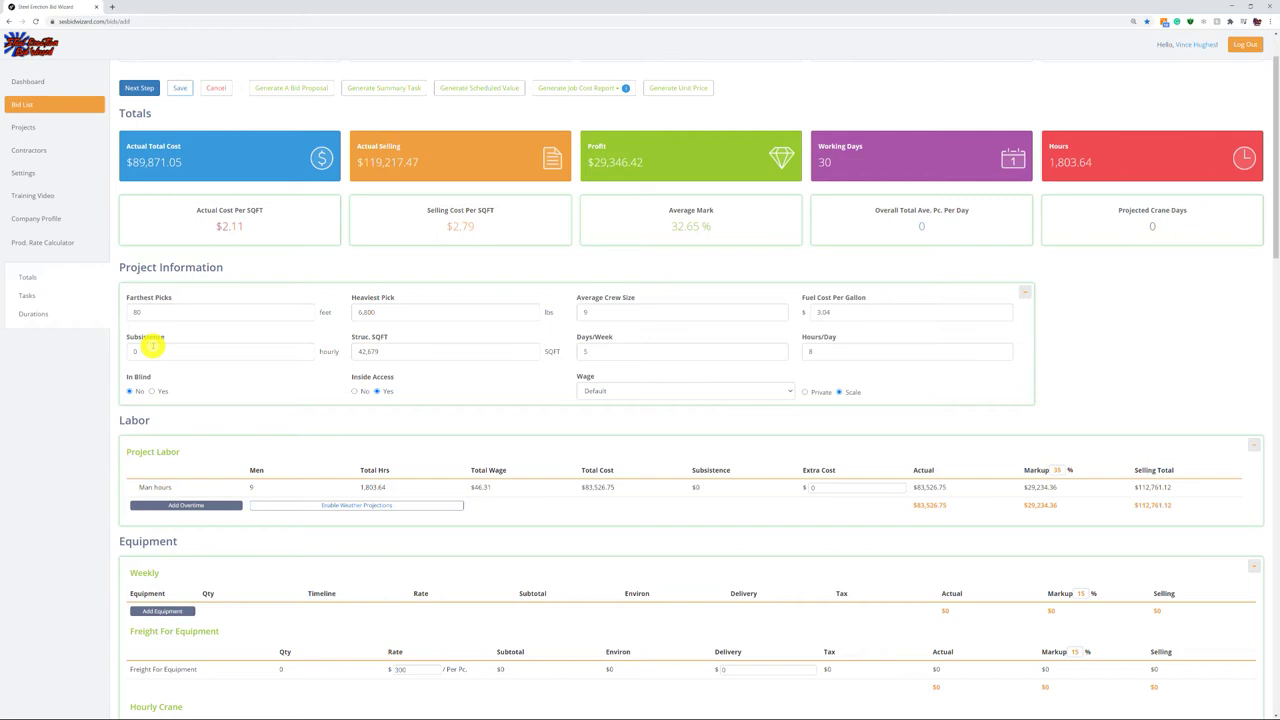
Try the # 10 Kansas City and # 40/#361 New York Metro wages at the Scale rate to compare the bid totals
left_click(390, 352)
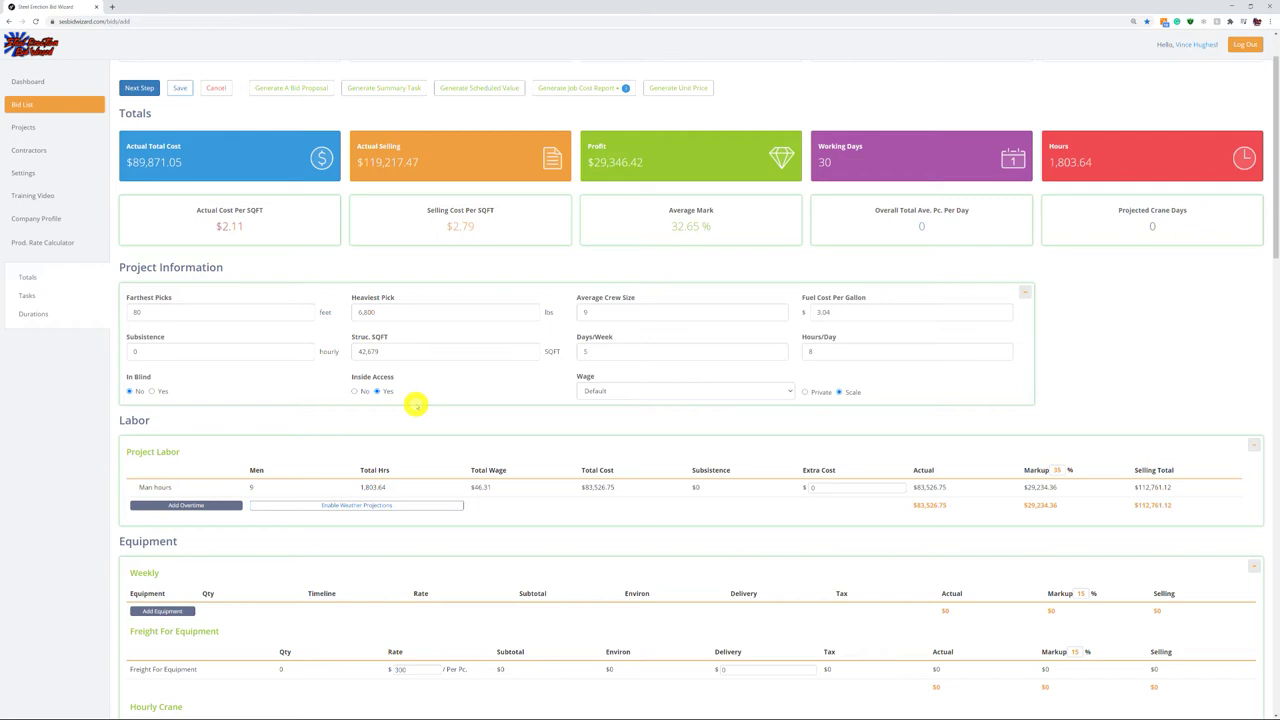
left_click(738, 394)
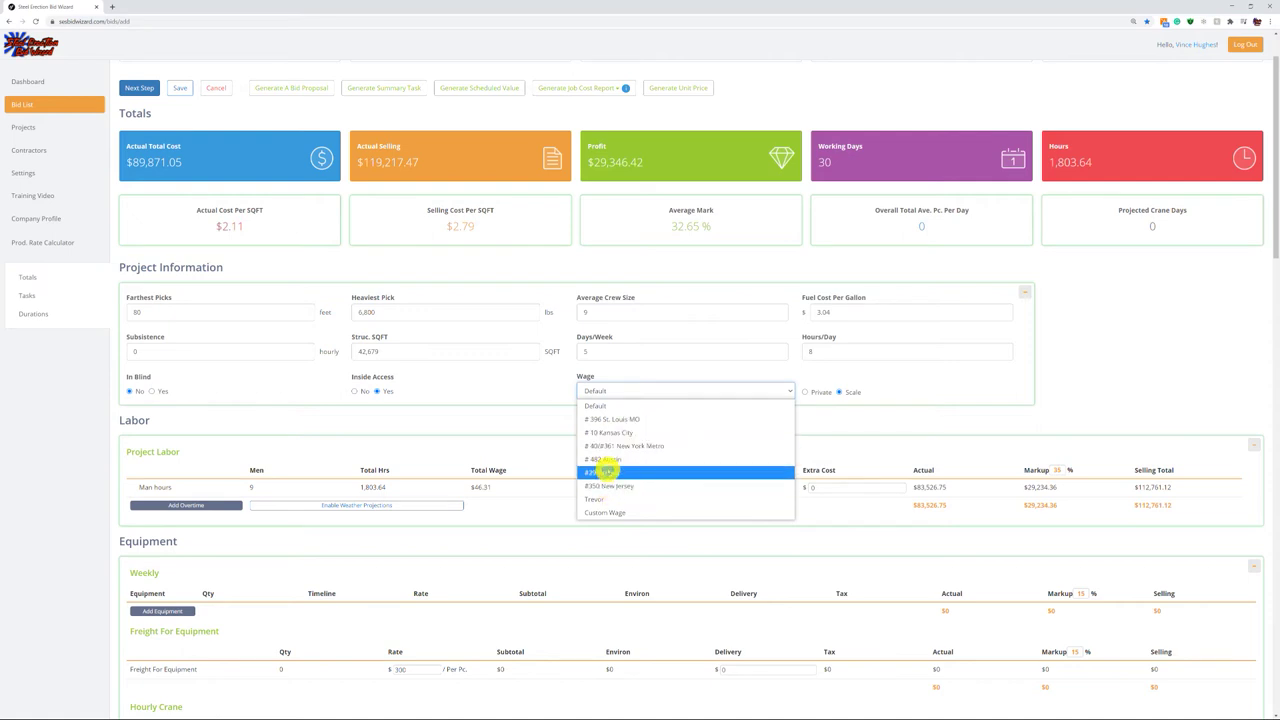
left_click(660, 432)
left_click(838, 392)
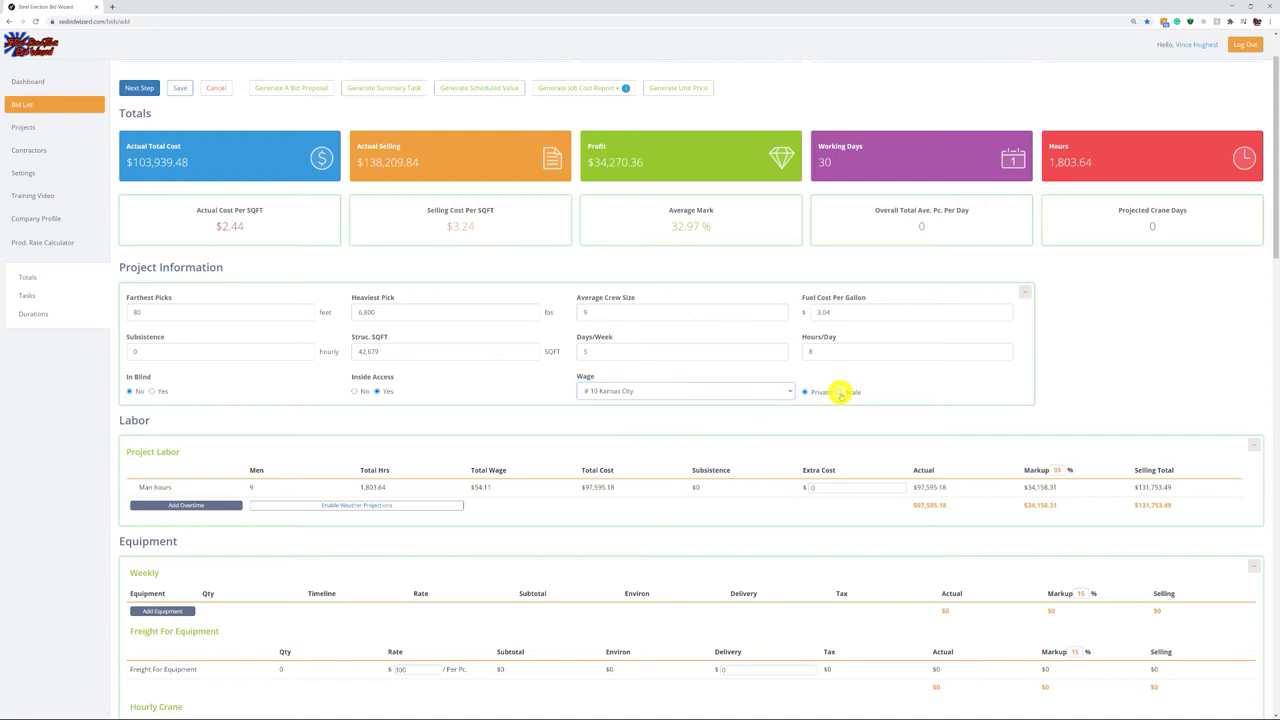
left_click(839, 392)
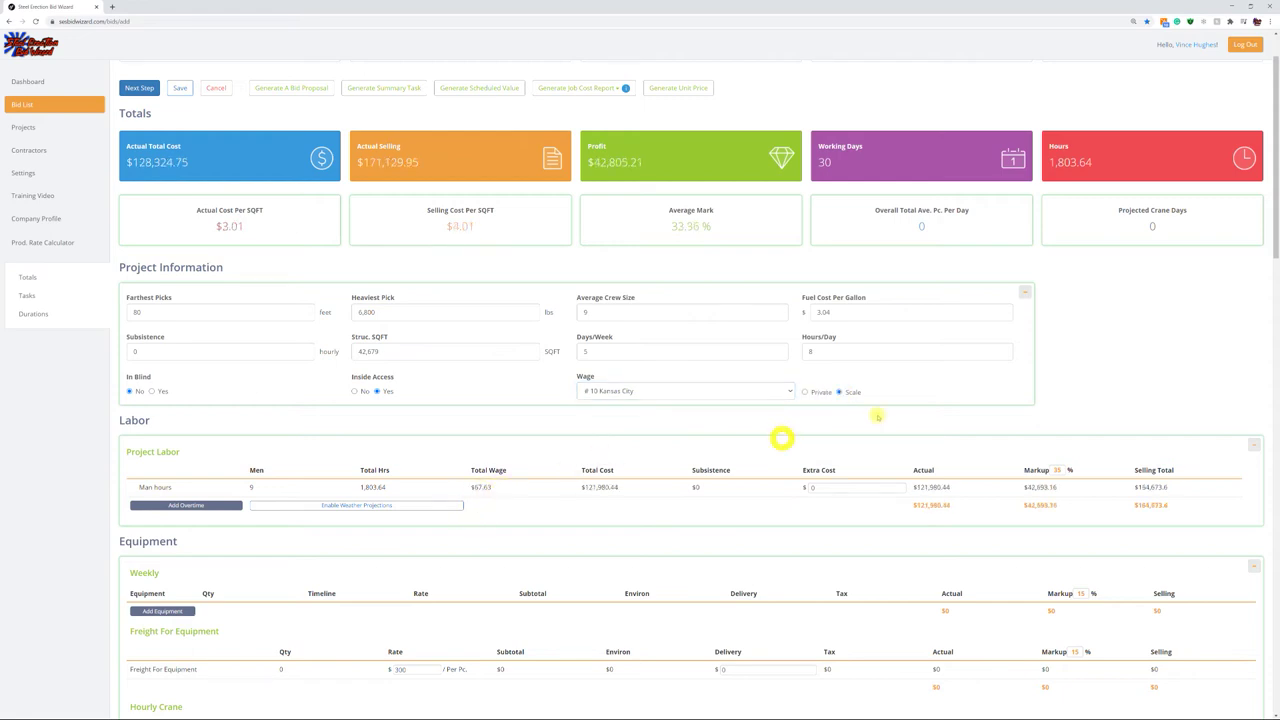
left_click(778, 393)
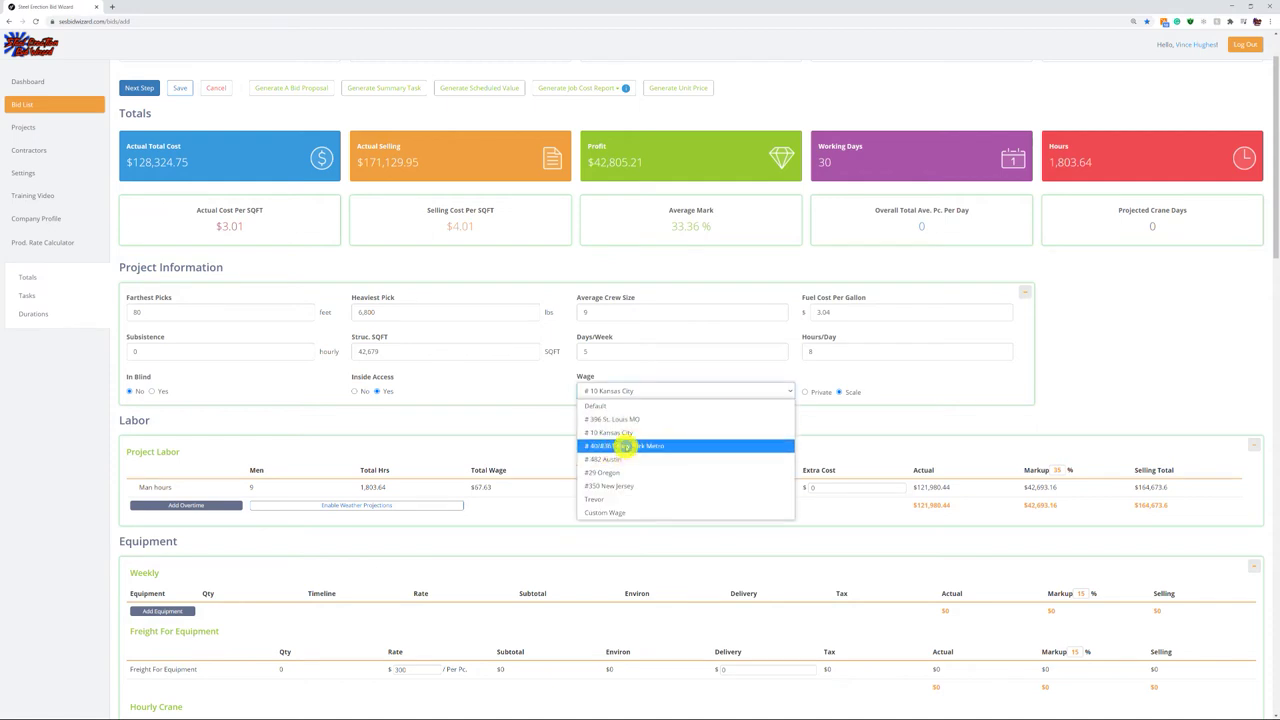
left_click(842, 396)
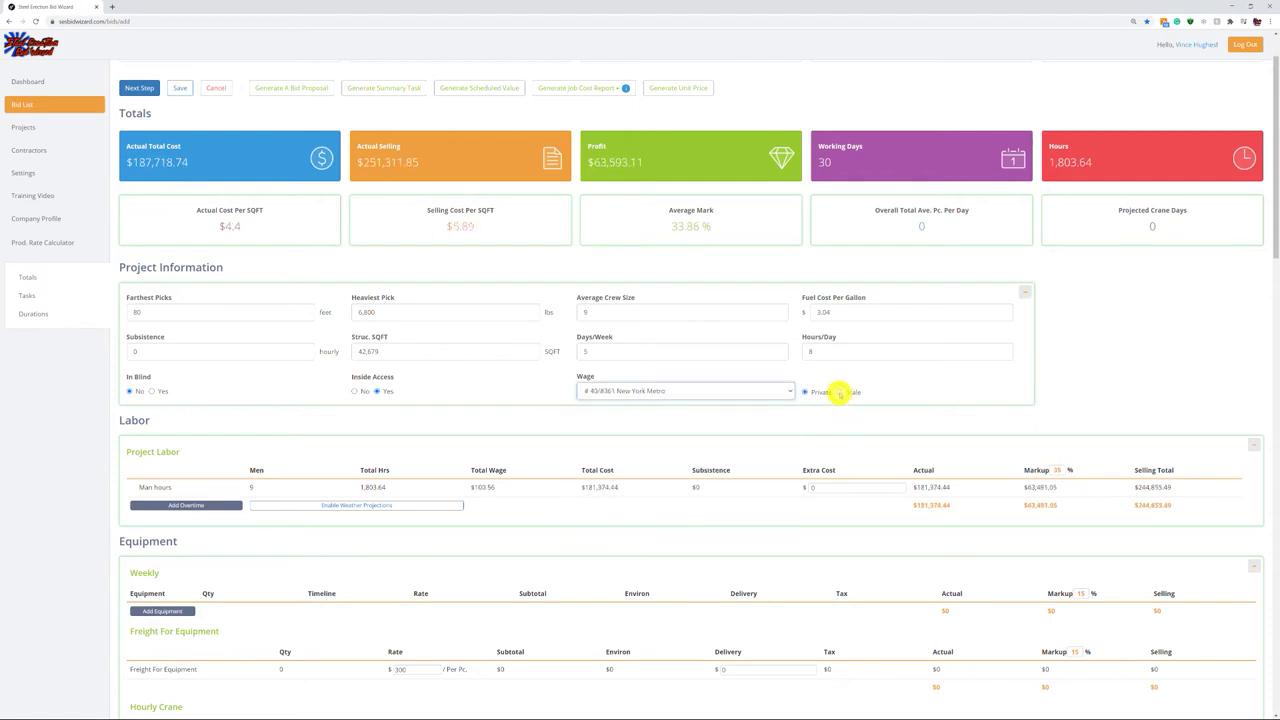
left_click(839, 392)
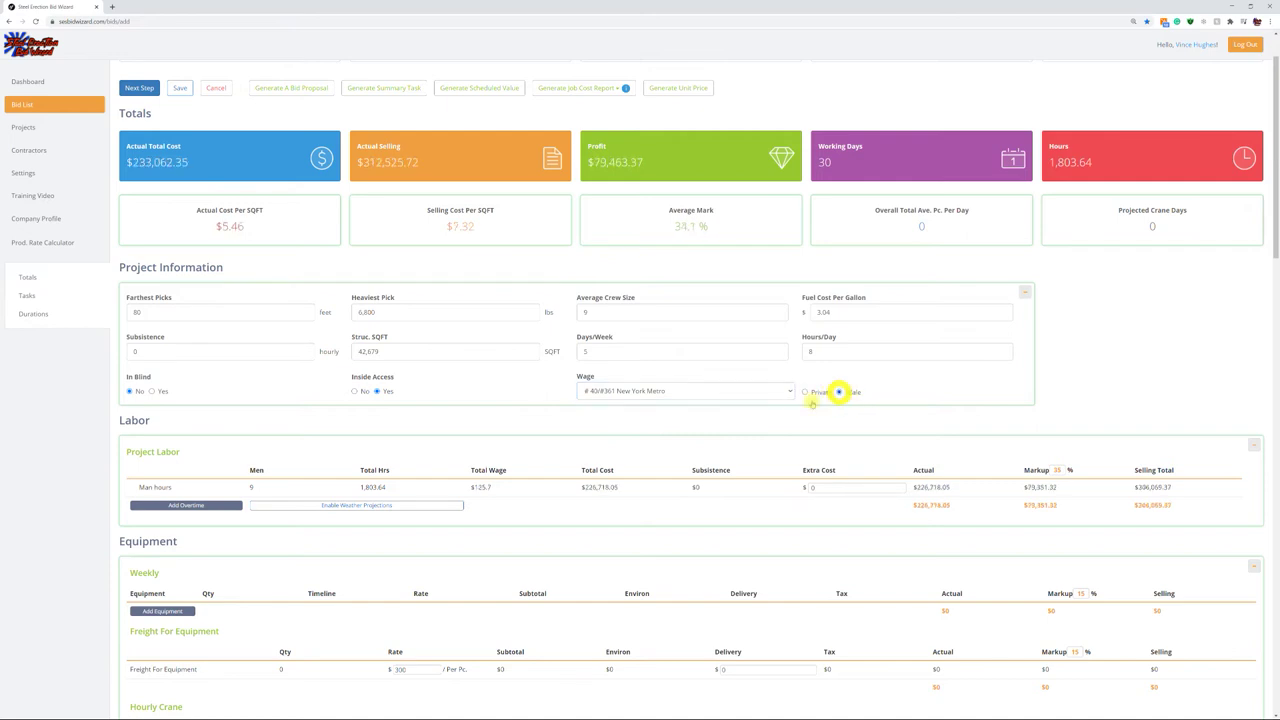
Set the project wage to # 396 St. Louis MO at the Scale rate
left_click(781, 396)
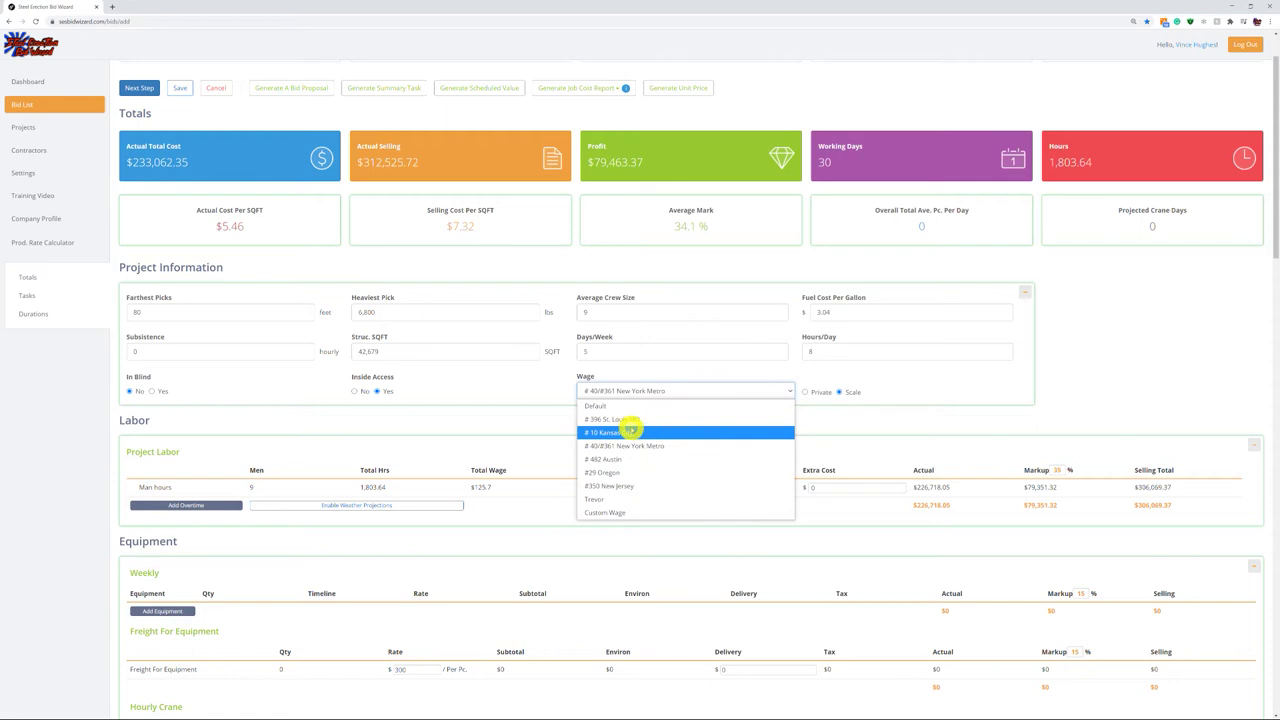
left_click(776, 426)
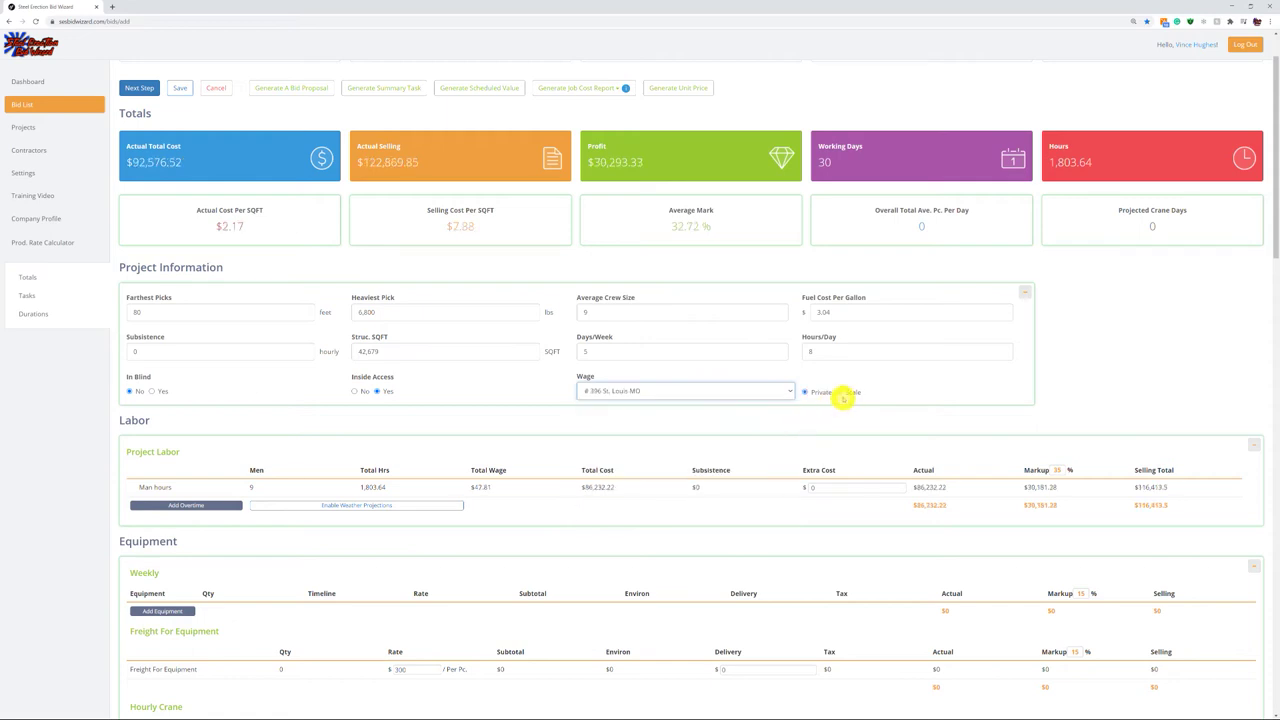
left_click(839, 392)
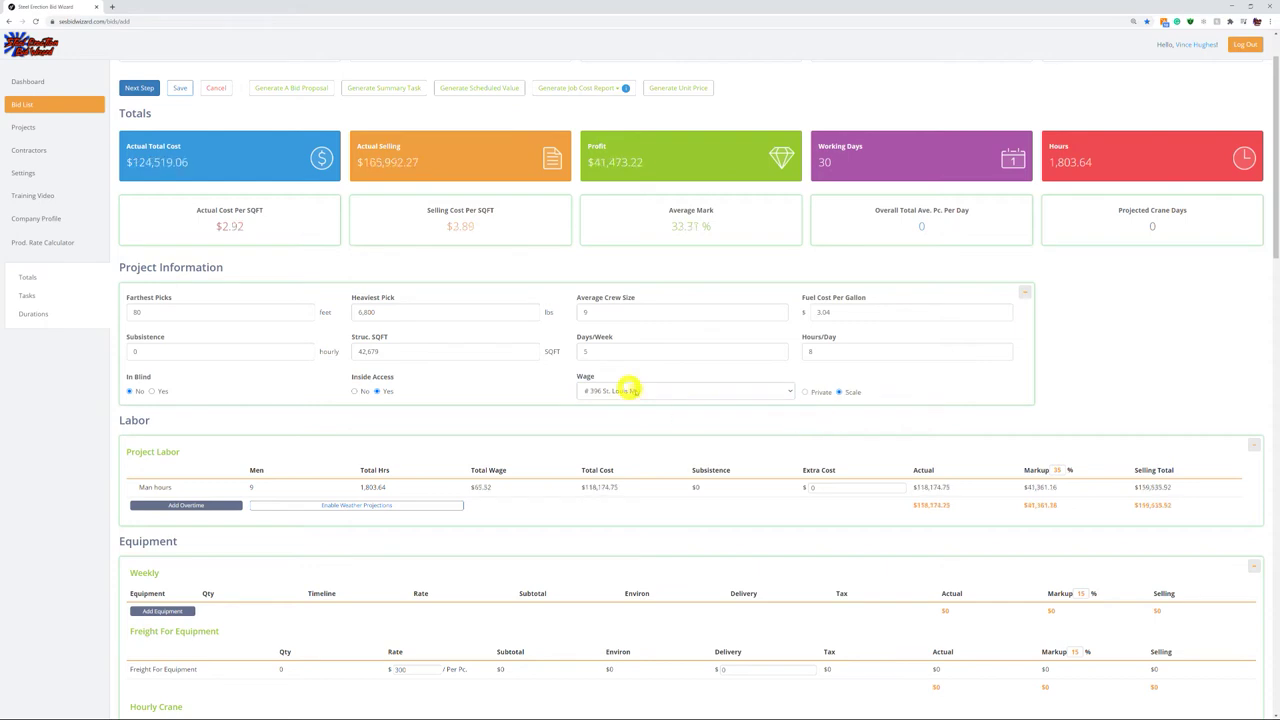
left_click(769, 396)
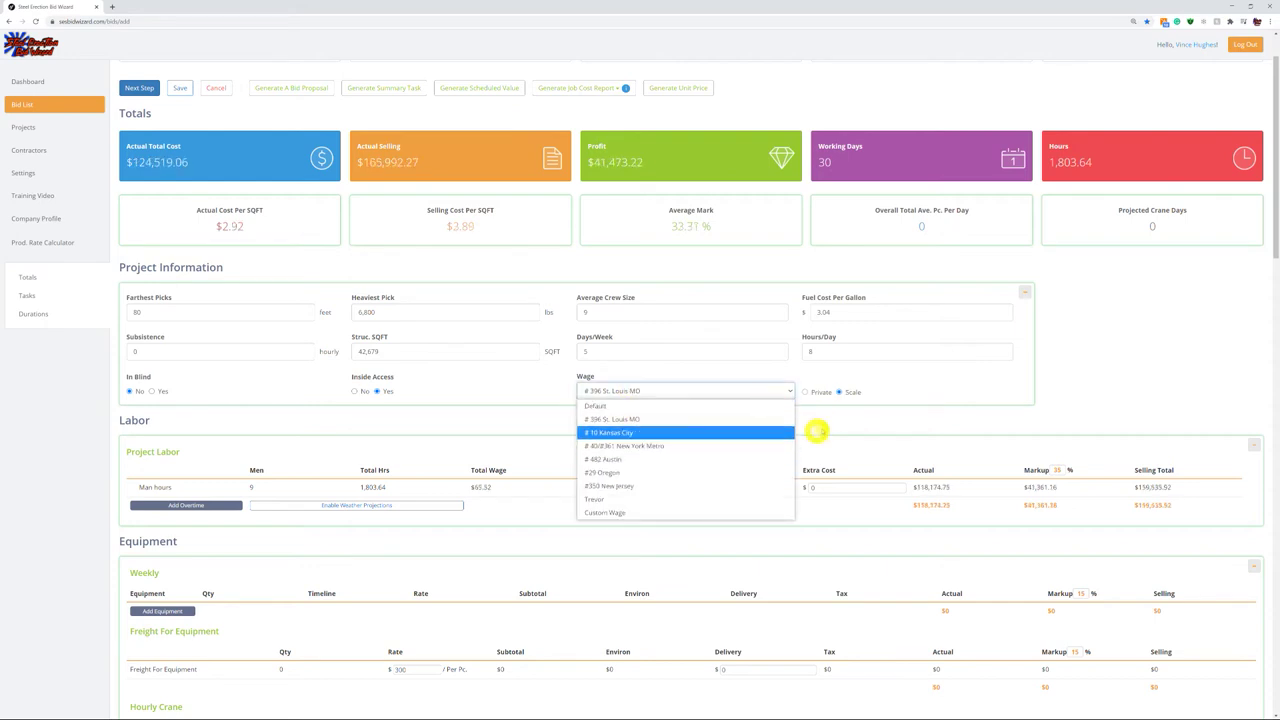
left_click(852, 428)
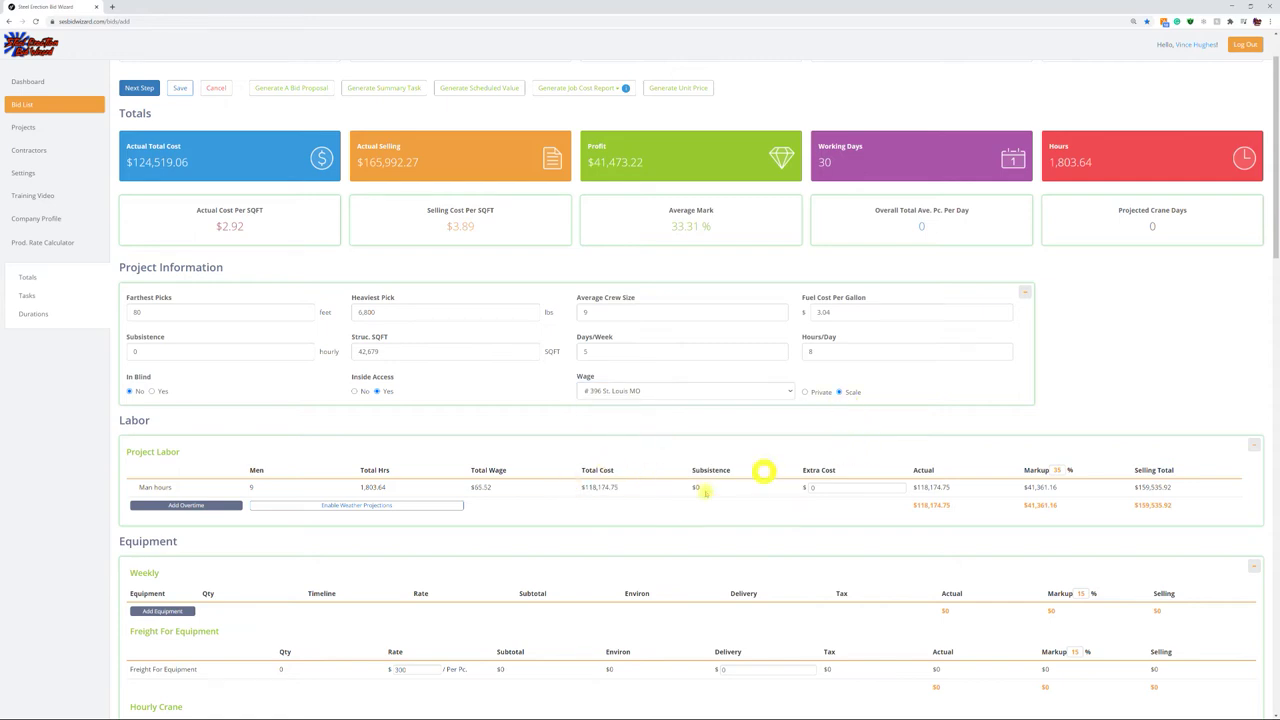
Add a Reach Forklift 10000 LB to the Weekly equipment
scroll(700, 460, "down", 1)
scroll(695, 461, "down", 1)
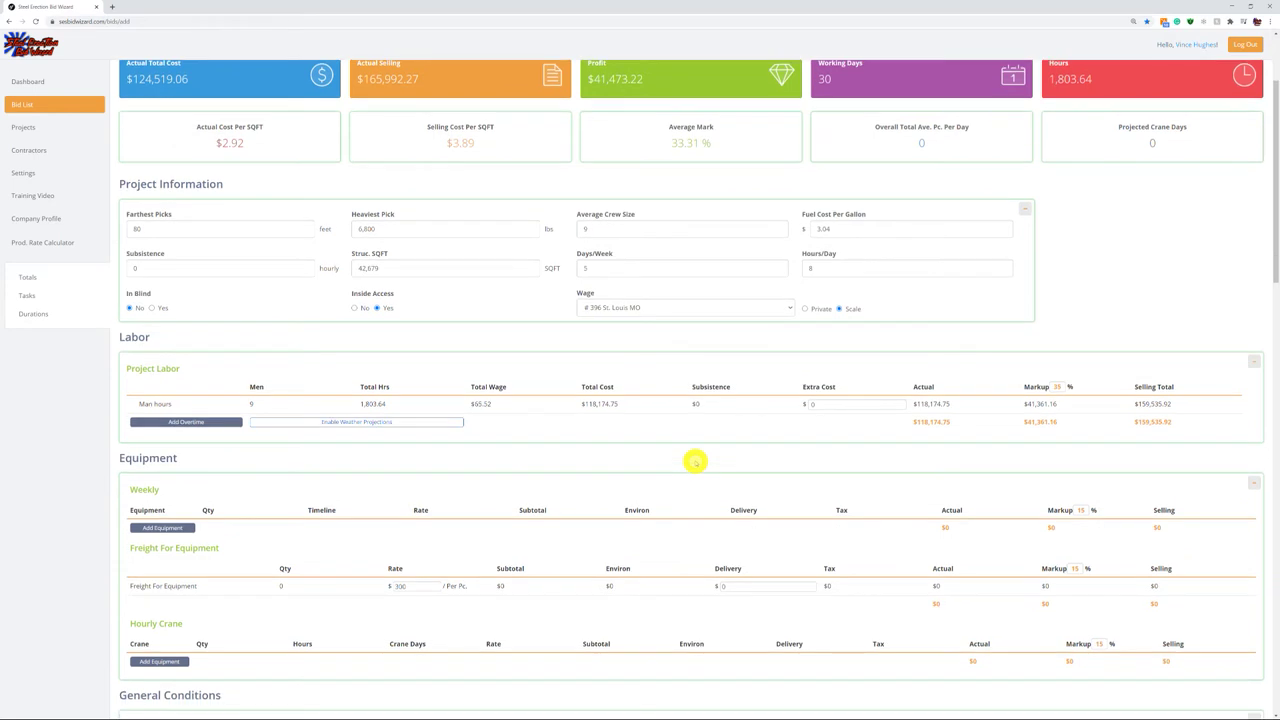
scroll(574, 437, "down", 2)
scroll(550, 437, "down", 1)
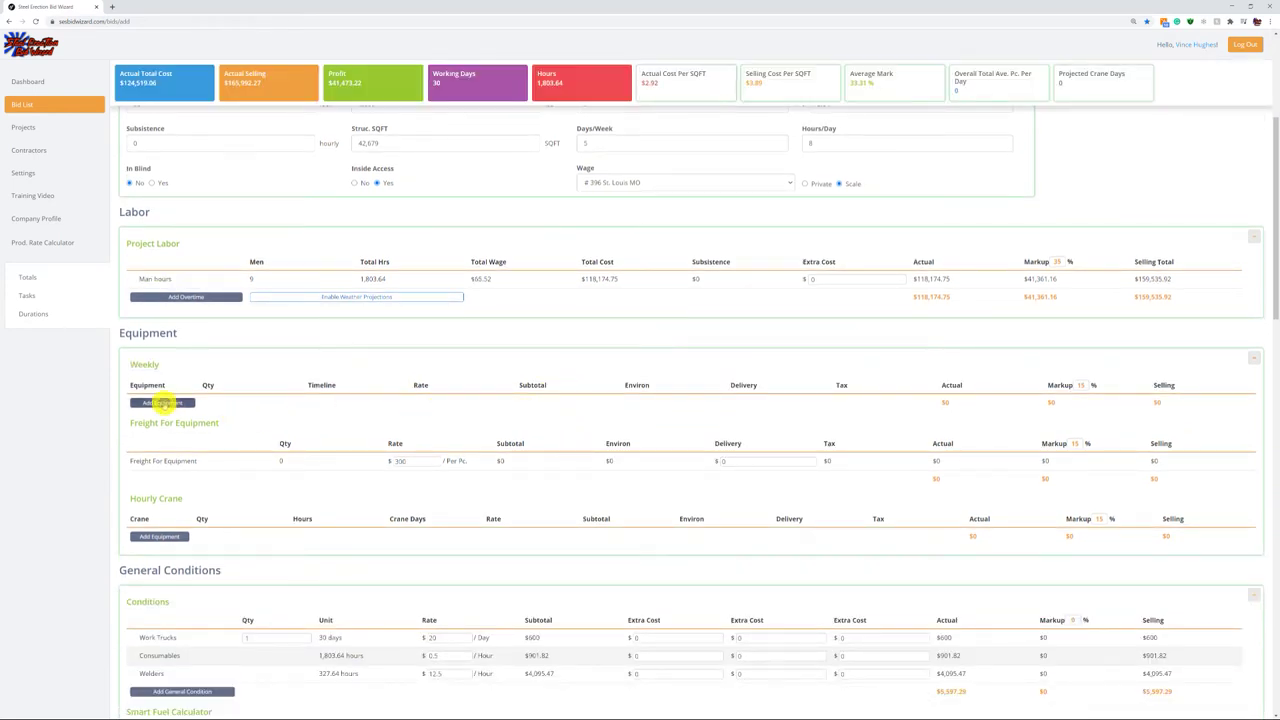
left_click(162, 403)
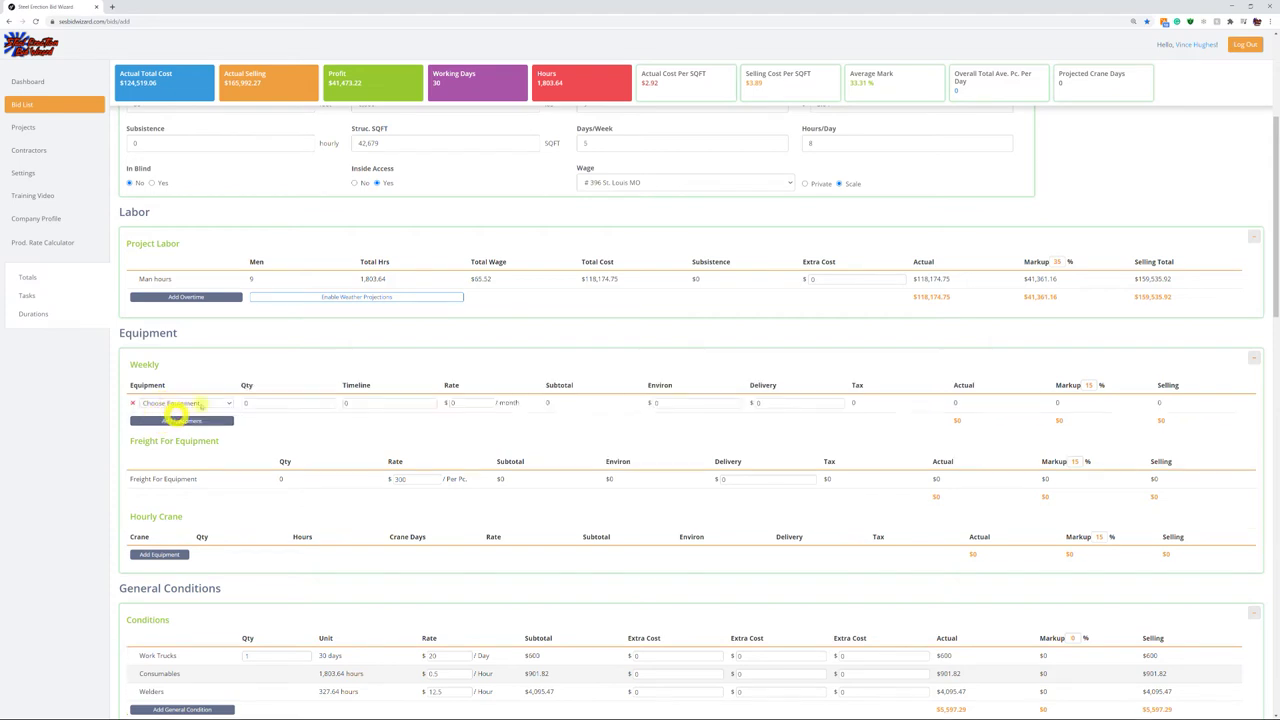
left_click(226, 403)
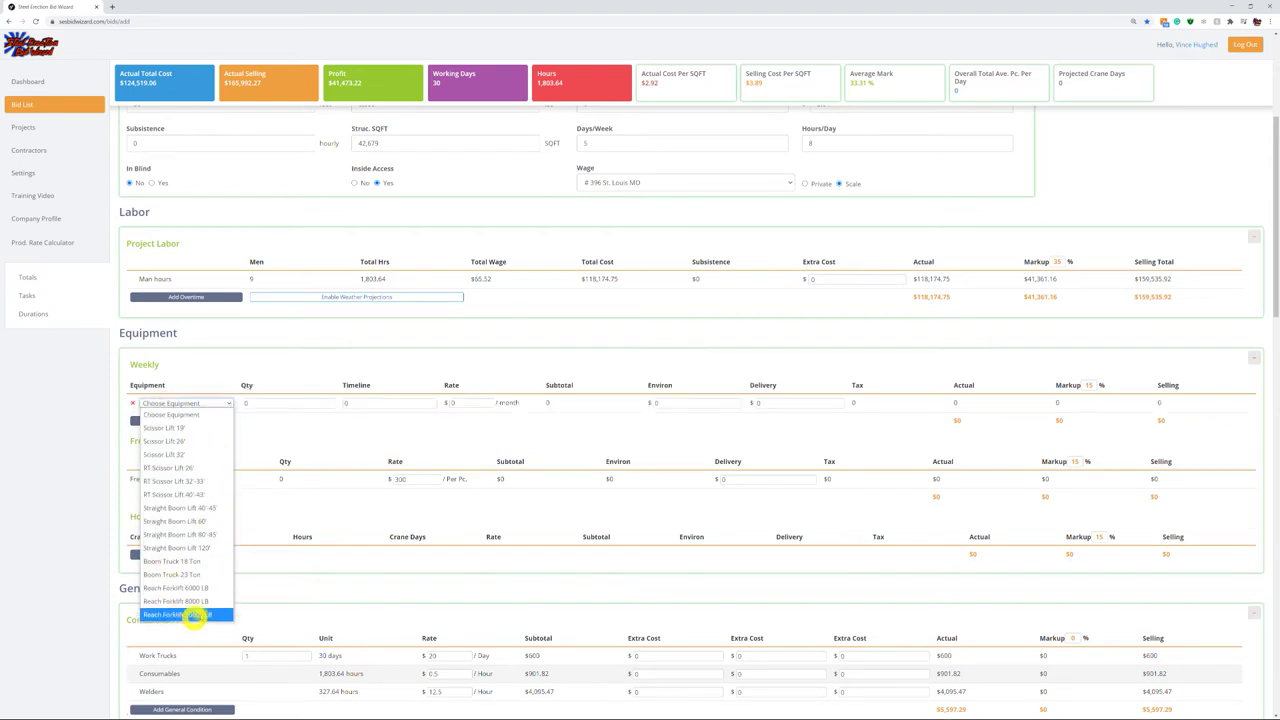
left_click(200, 614)
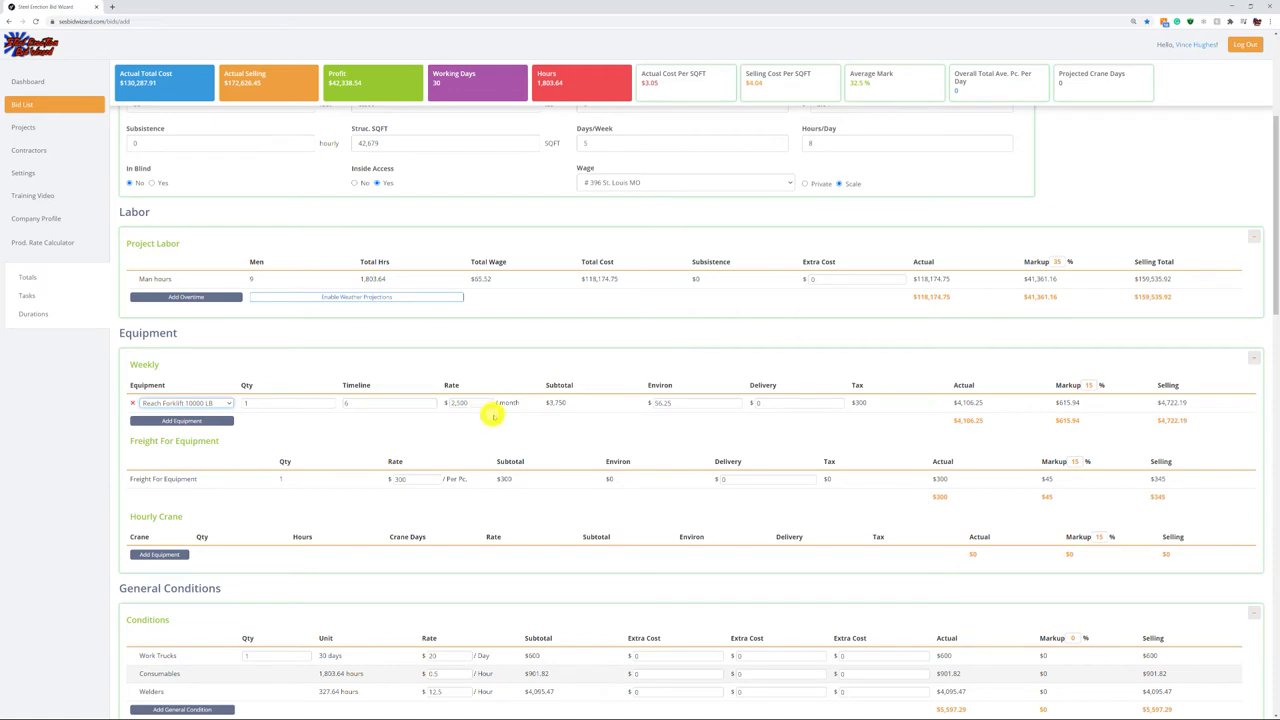
Add a Straight Boom Lift 40'-45' to the Weekly equipment with a quantity of 4
left_click(211, 421)
left_click(225, 421)
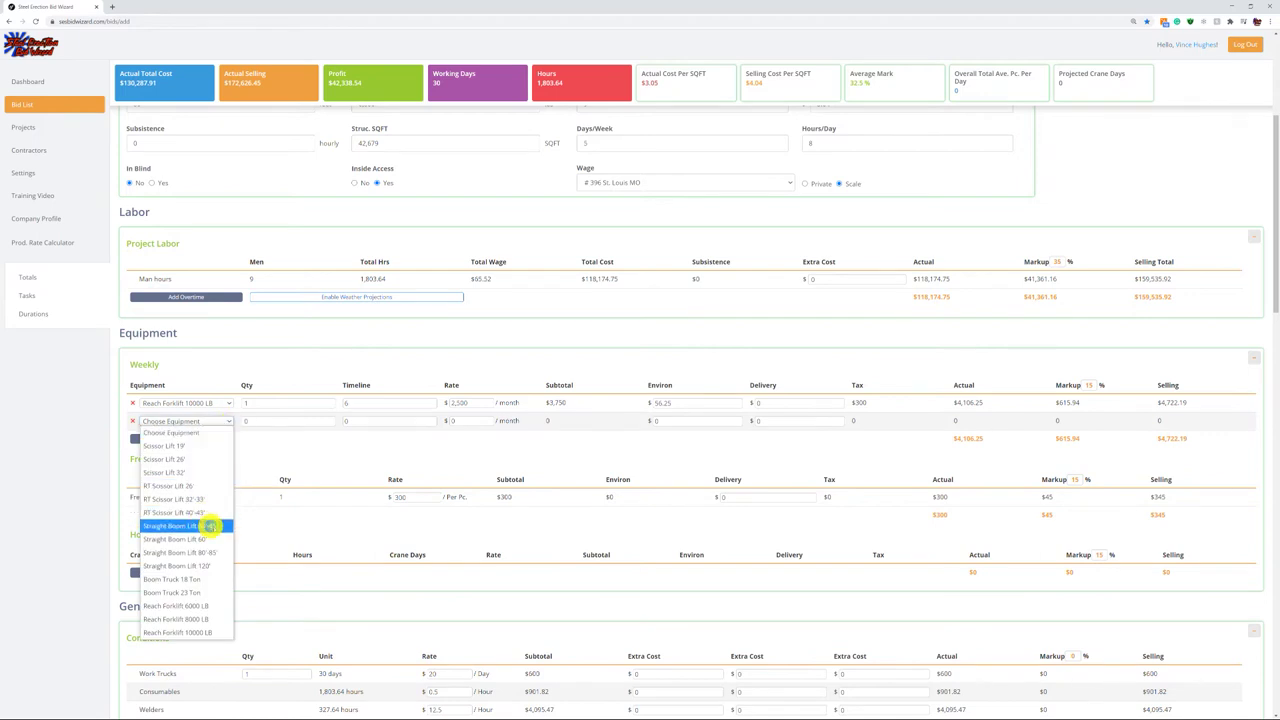
left_click(205, 525)
left_click(258, 422)
type("1")
type("4")
left_click_drag(249, 449, 343, 471)
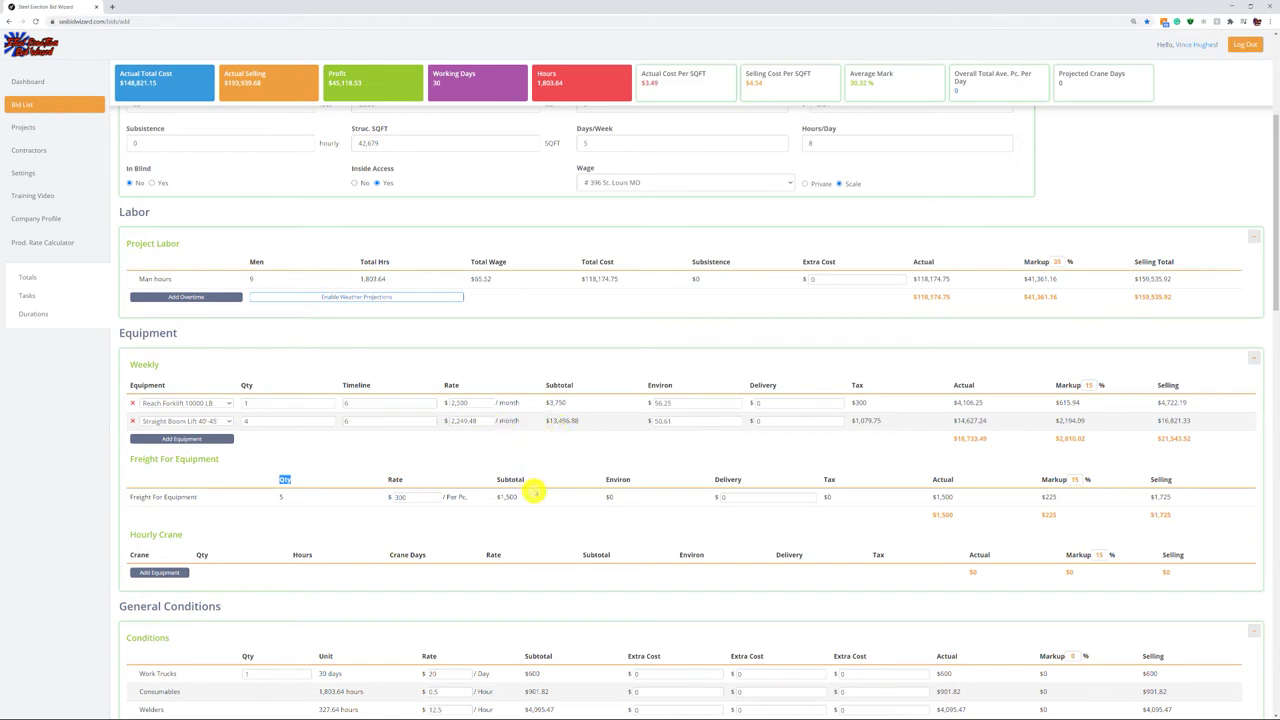
Try an Average Crew Size of 14 to compare the equipment timelines and costs, and restore it to 9
scroll(530, 485, "up", 2)
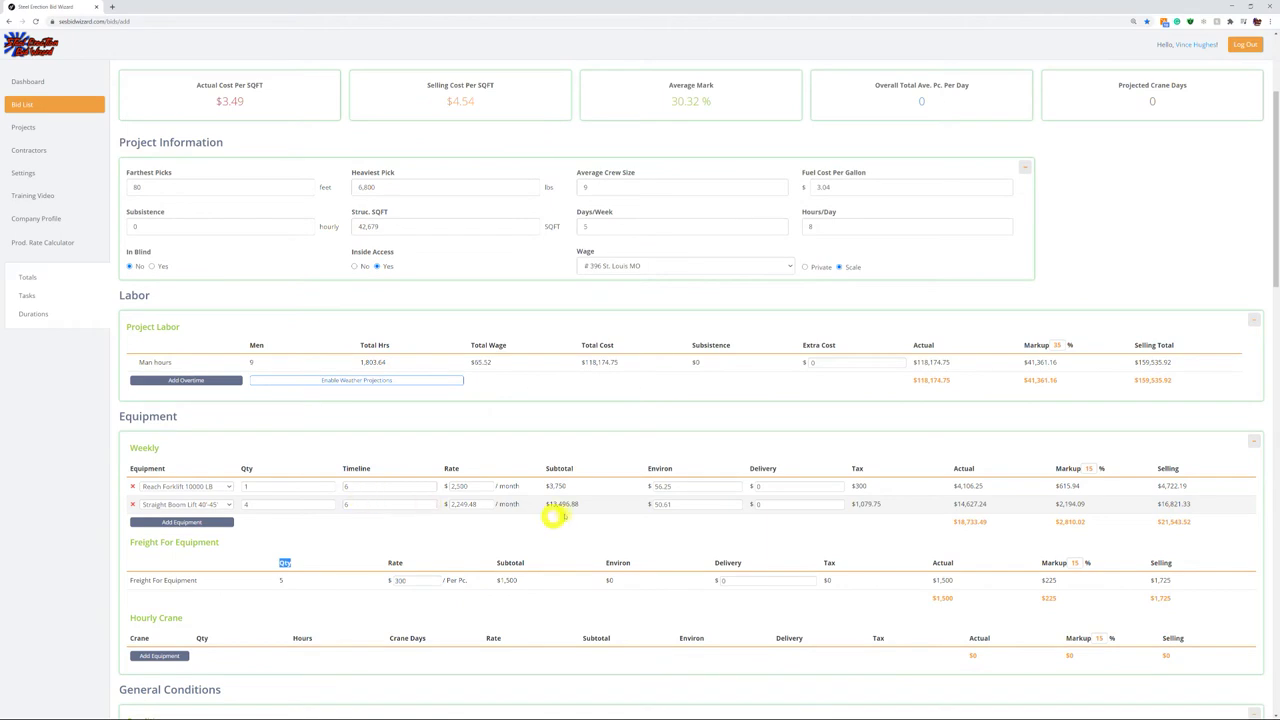
scroll(557, 514, "up", 3)
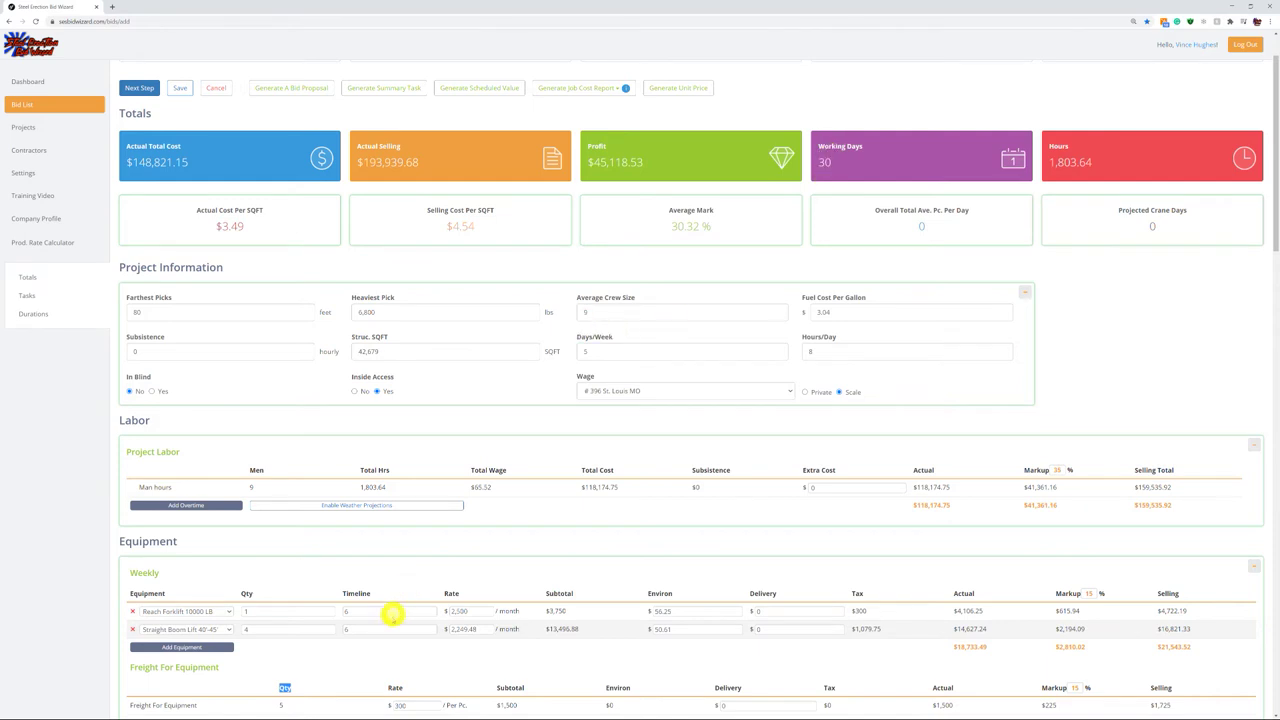
left_click(582, 313)
type("14")
left_click(655, 267)
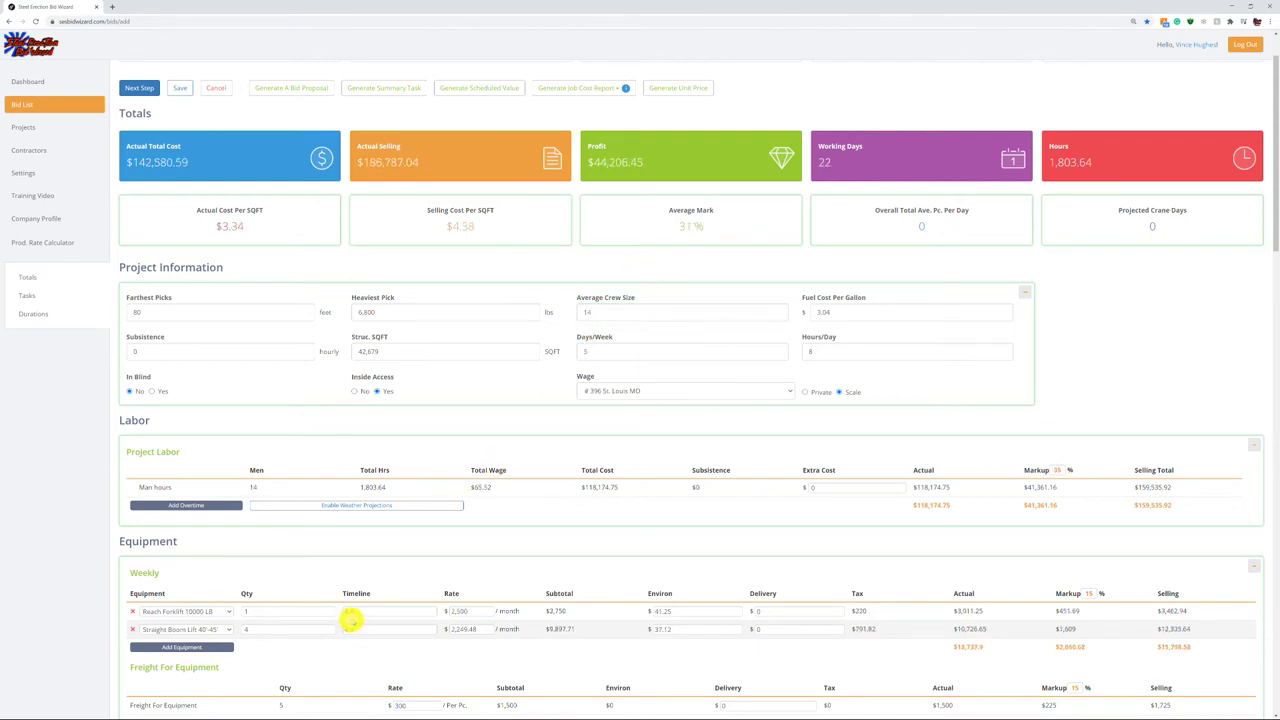
left_click(595, 315)
double_click(592, 314)
type("9")
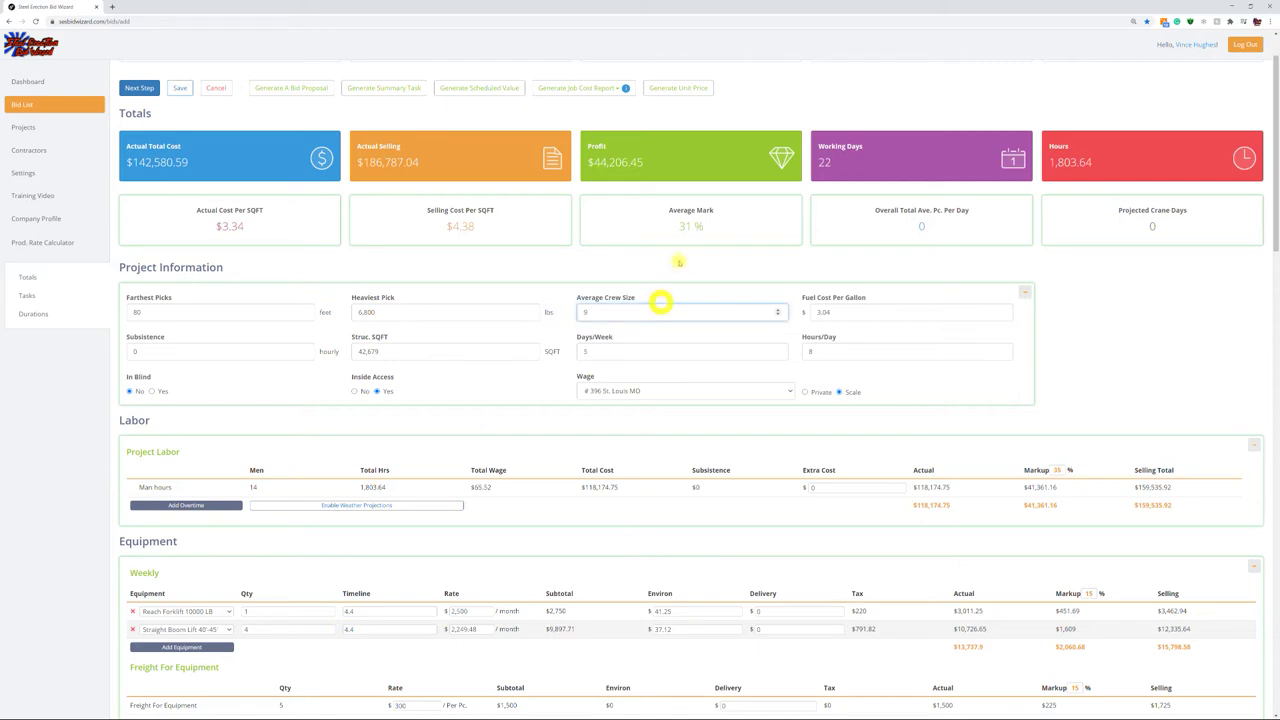
left_click(591, 421)
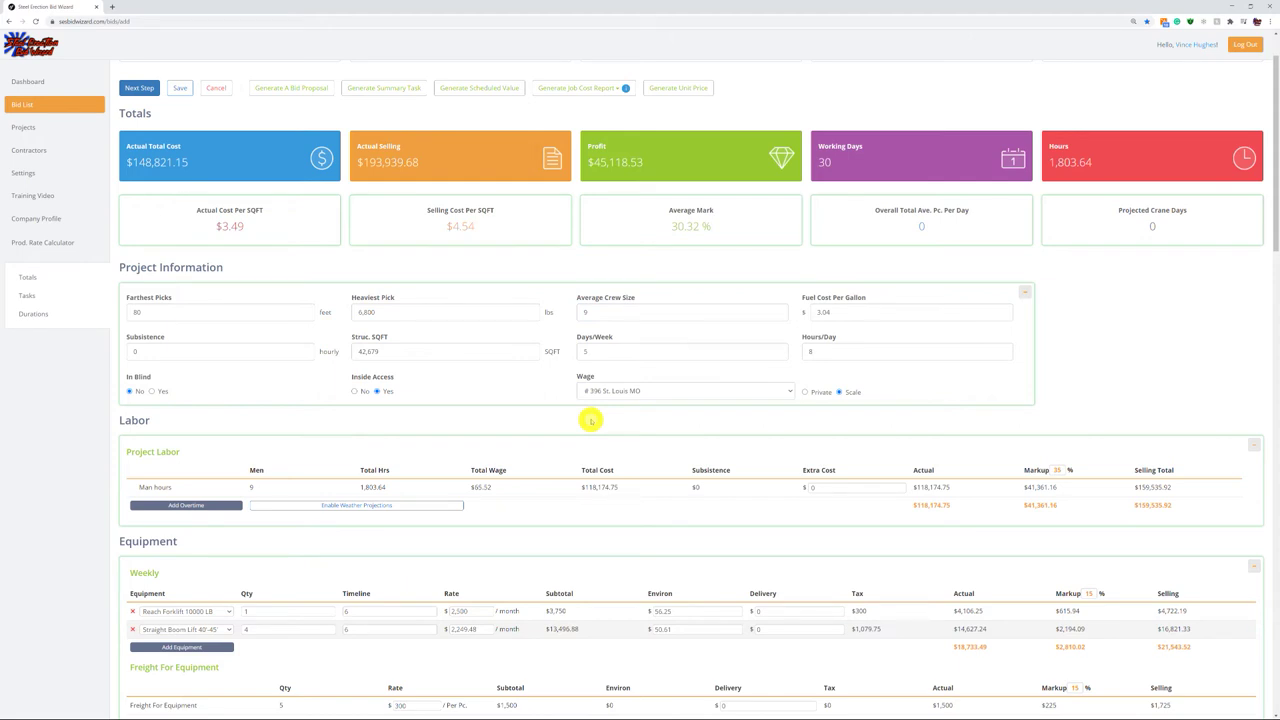
Examine the Weekly equipment timelines and rates, the equipment freight and the Hourly Crane section
scroll(515, 440, "down", 1)
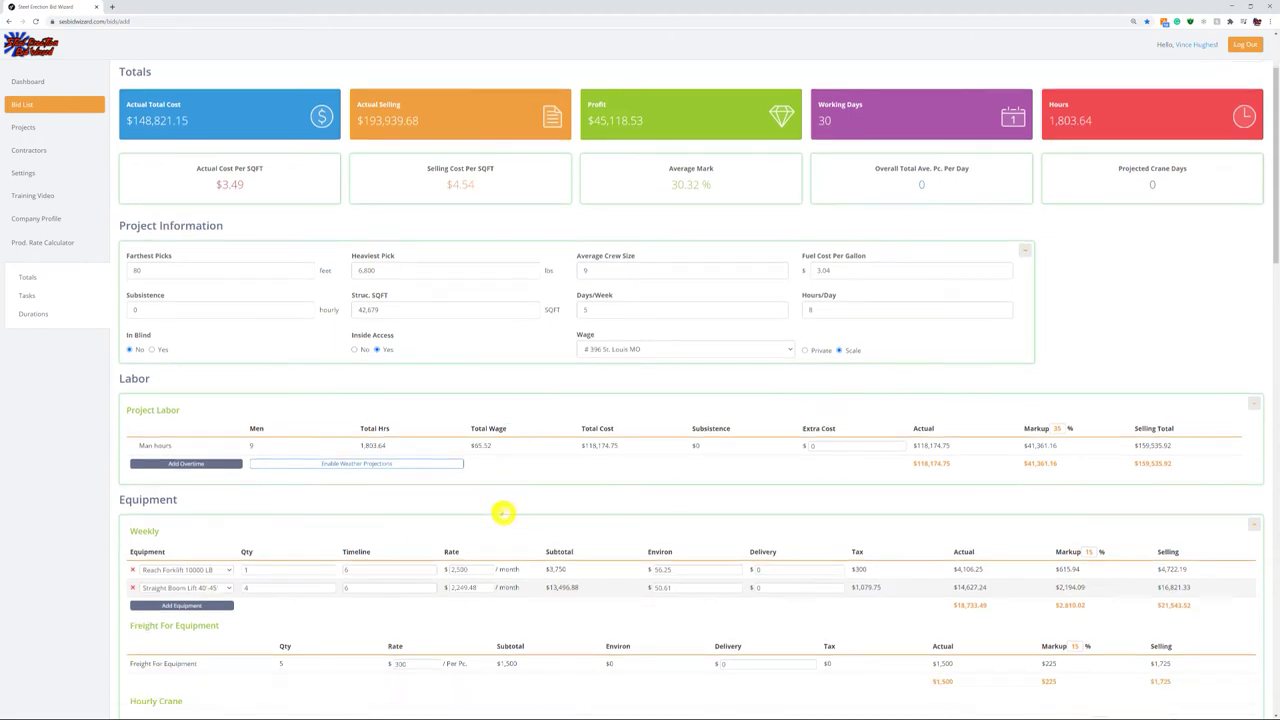
scroll(470, 512, "down", 1)
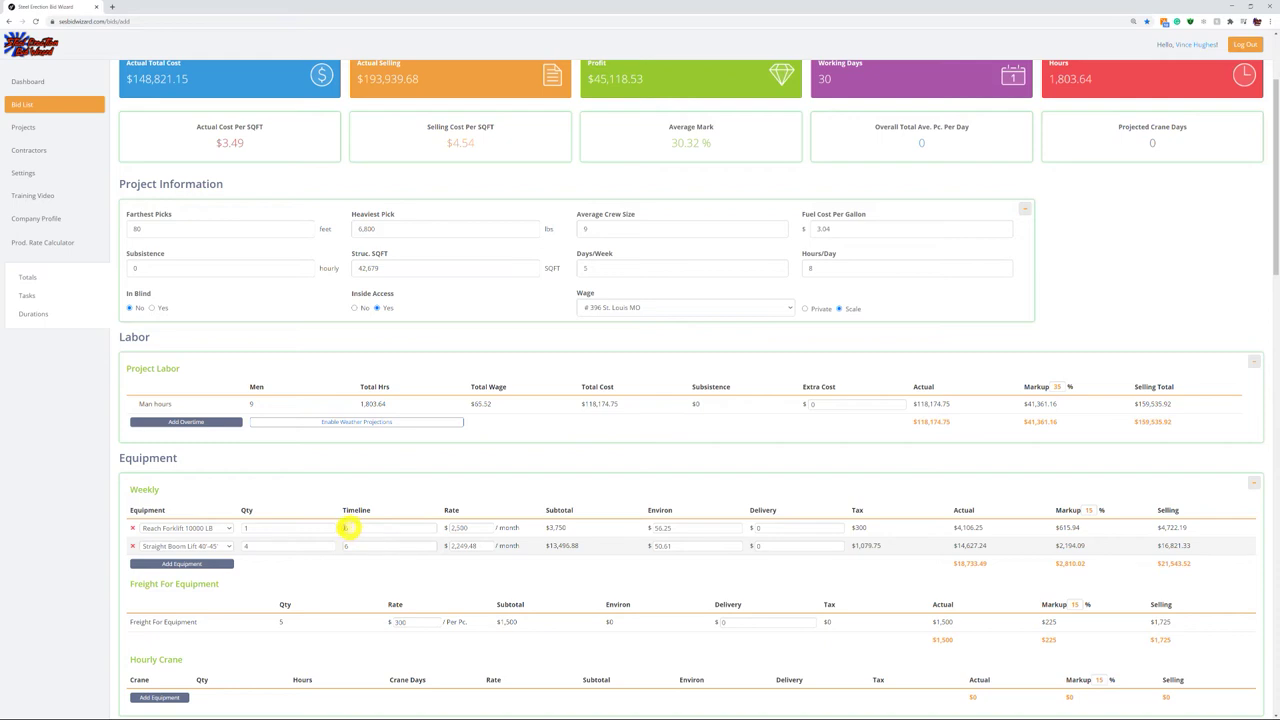
double_click(345, 527)
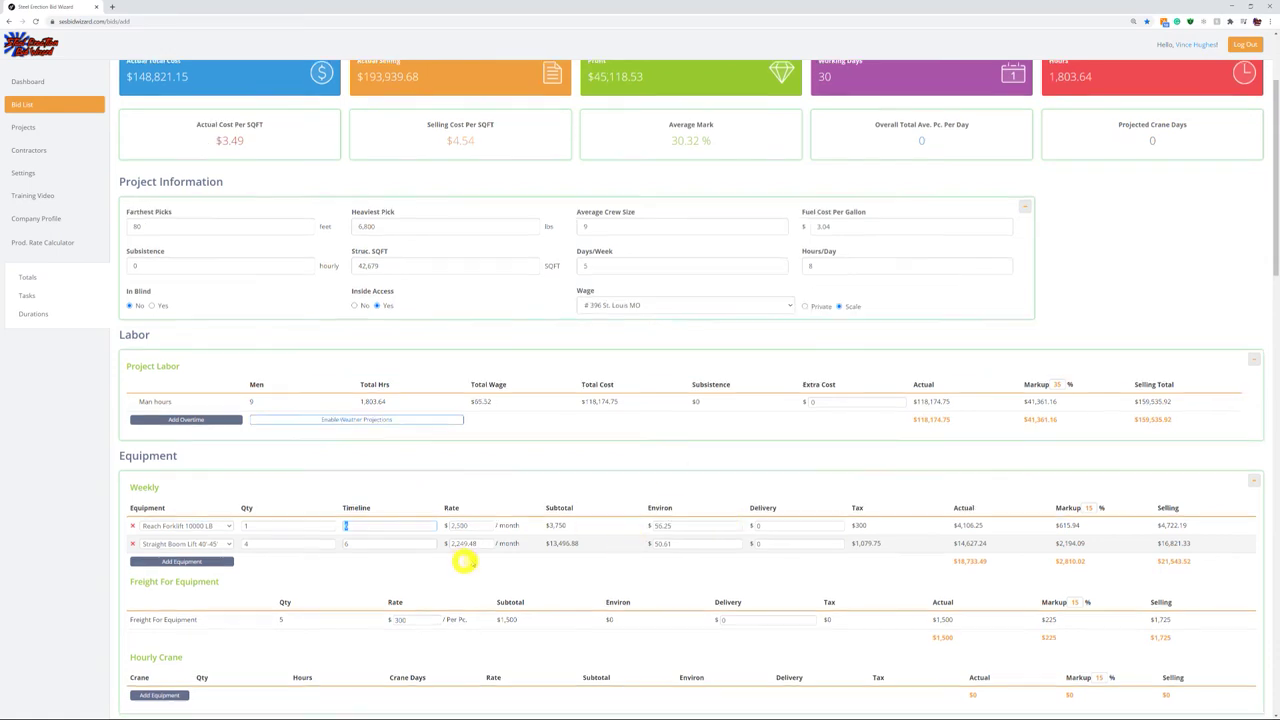
scroll(420, 530, "down", 3)
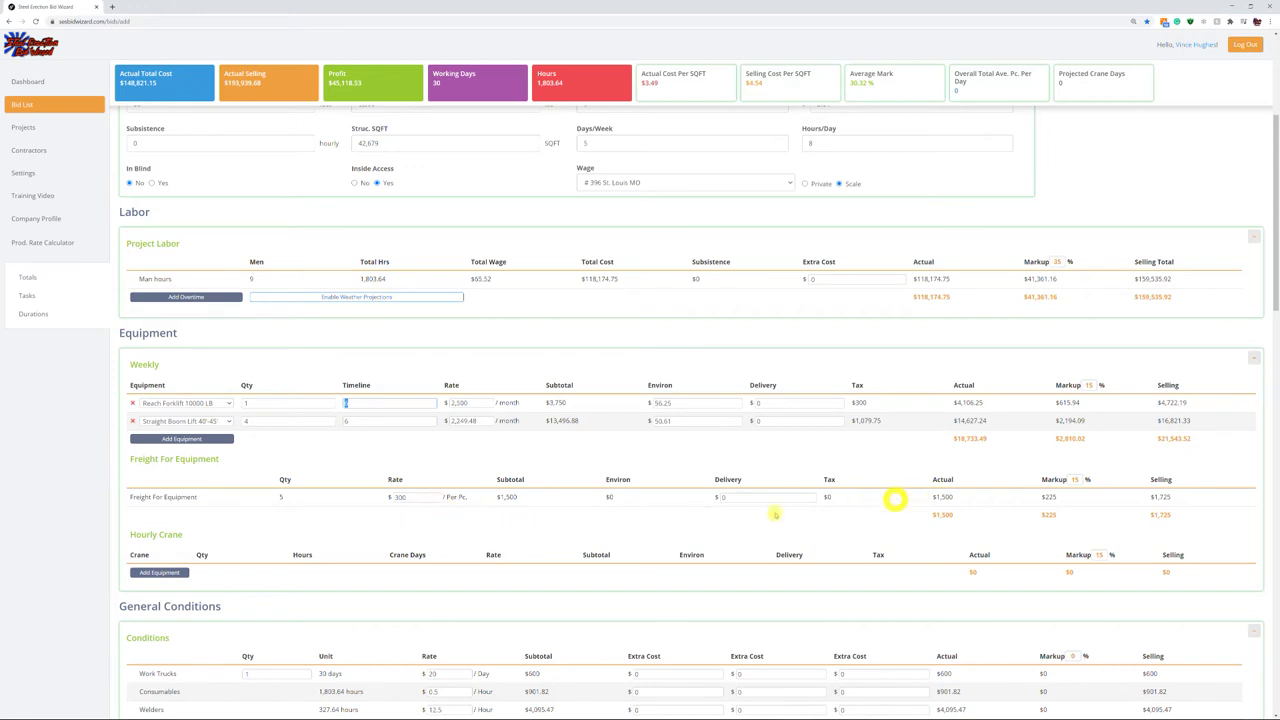
scroll(400, 503, "down", 1)
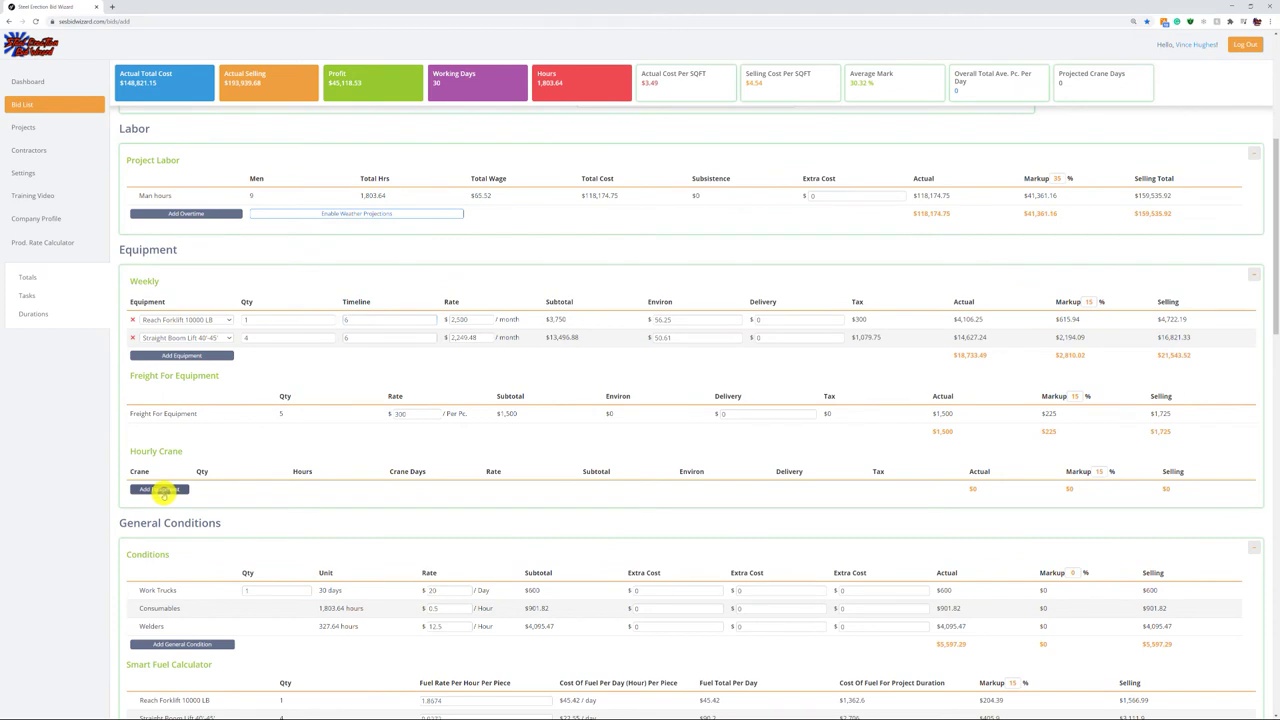
Add a 40 Ton Crane to the Hourly Crane section with a quantity of 1
left_click(163, 490)
scroll(282, 493, "down", 1)
left_click(209, 406)
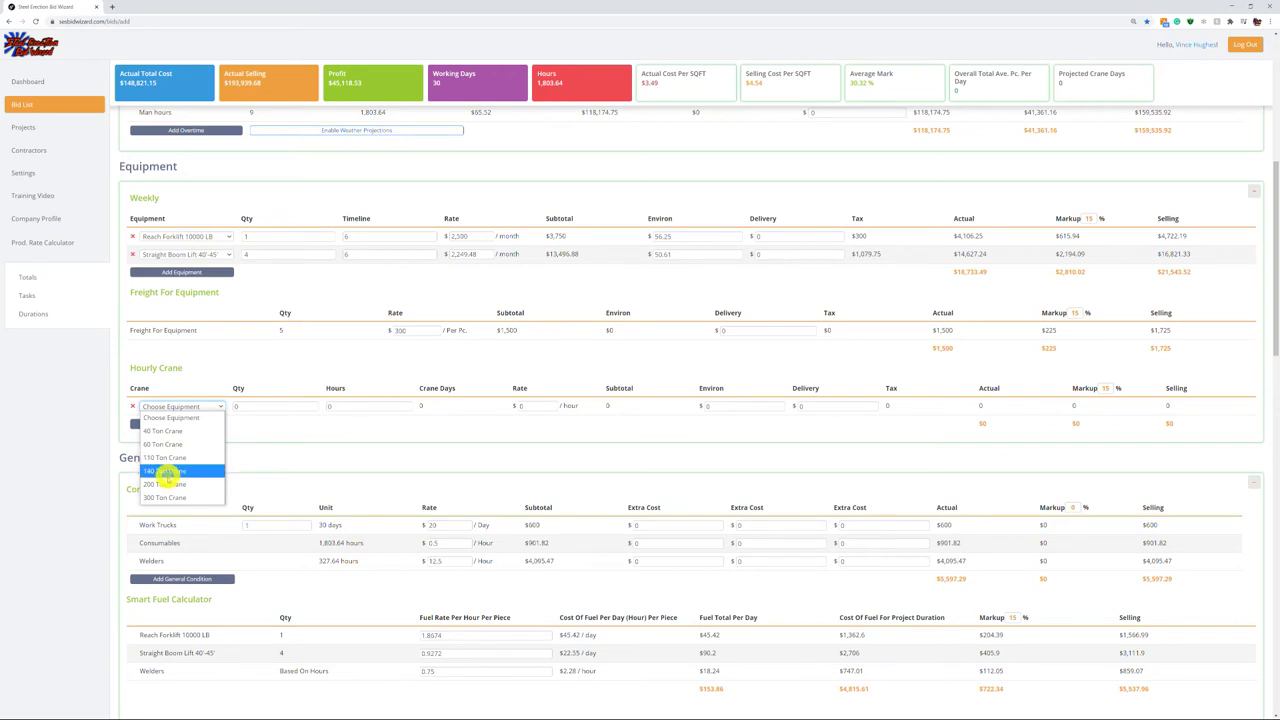
left_click(185, 431)
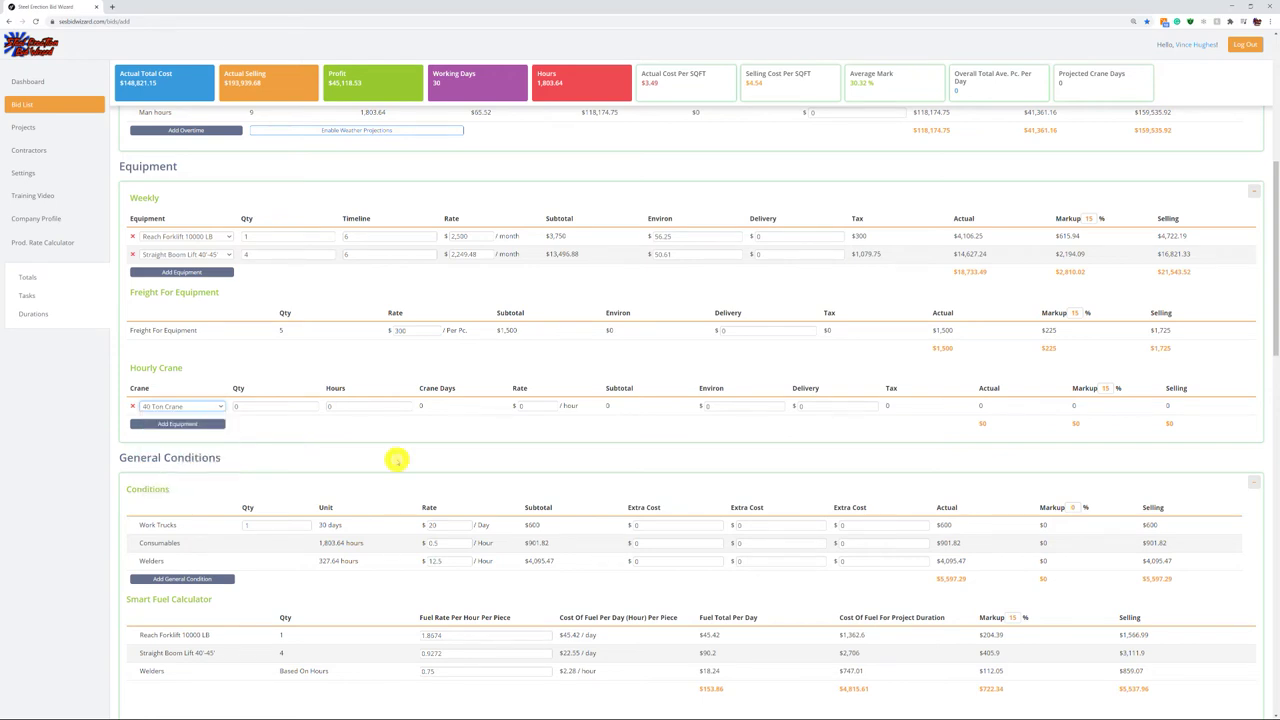
left_click(247, 412)
type("1")
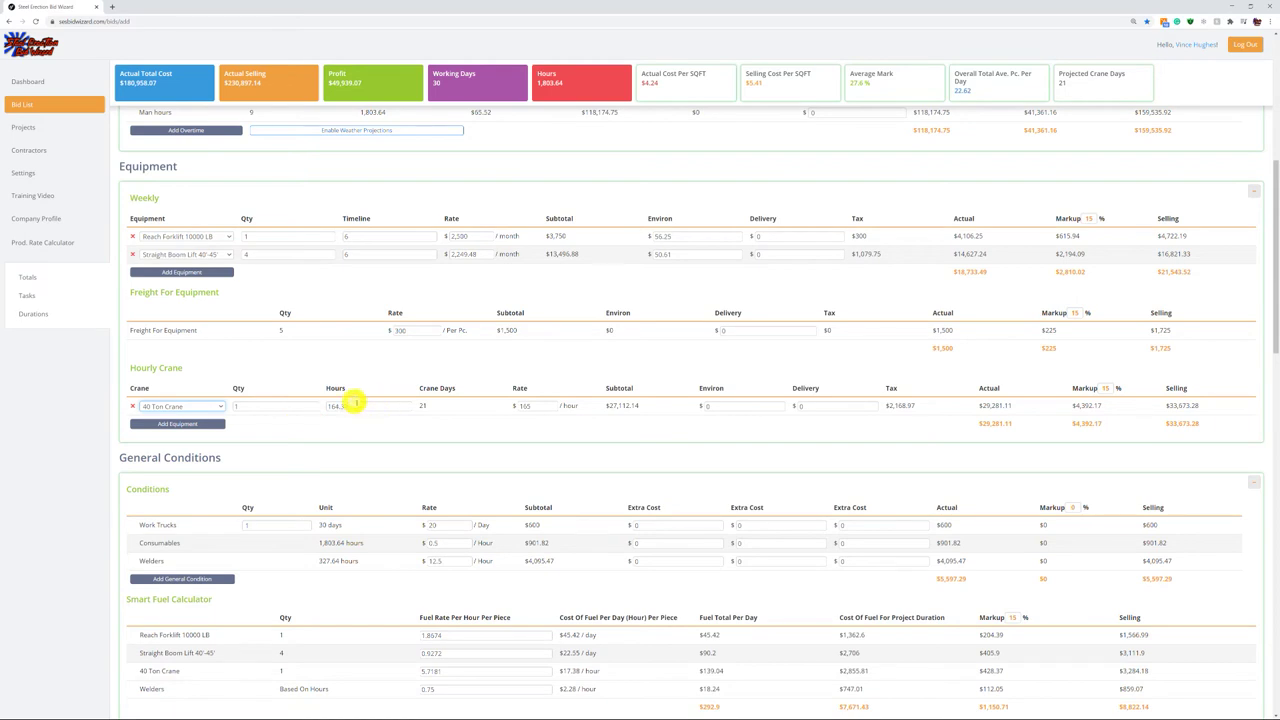
Examine the task crane hours, the 40 Ton Crane's rate and delivery cost, and the General Conditions for trucks, consumables and welders
scroll(863, 466, "down", 6)
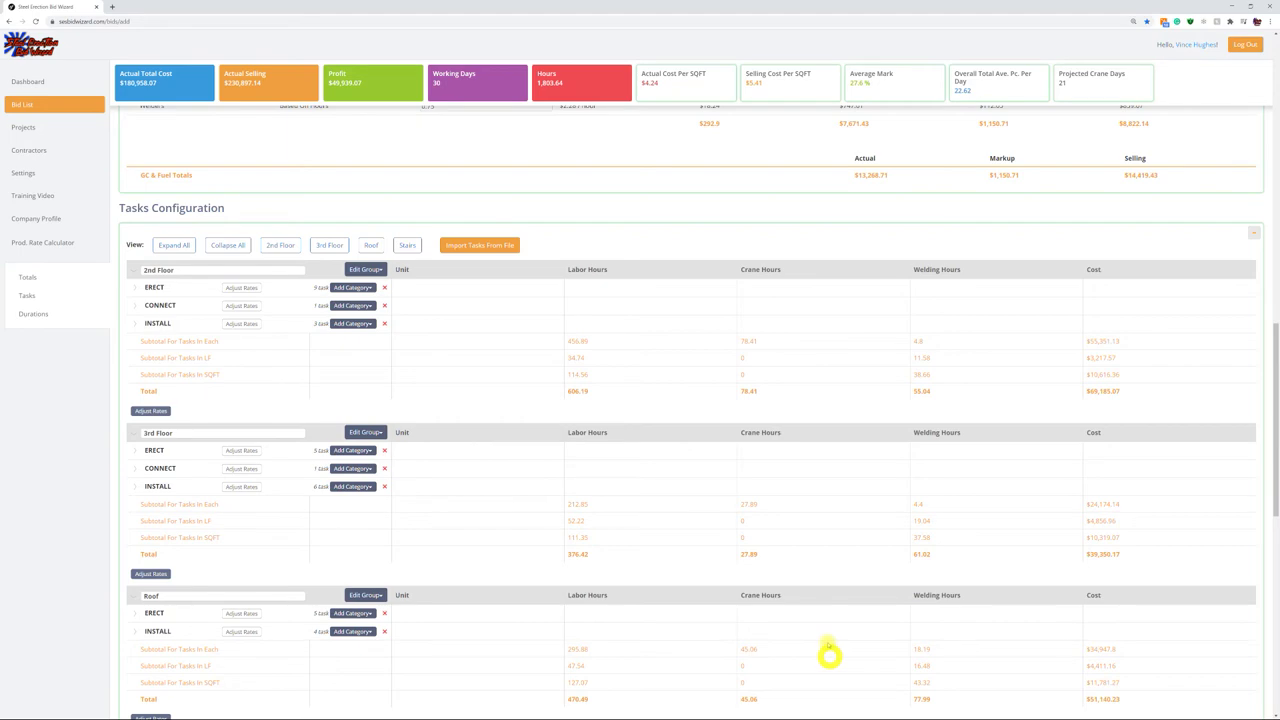
scroll(830, 645, "up", 1)
scroll(835, 597, "up", 10)
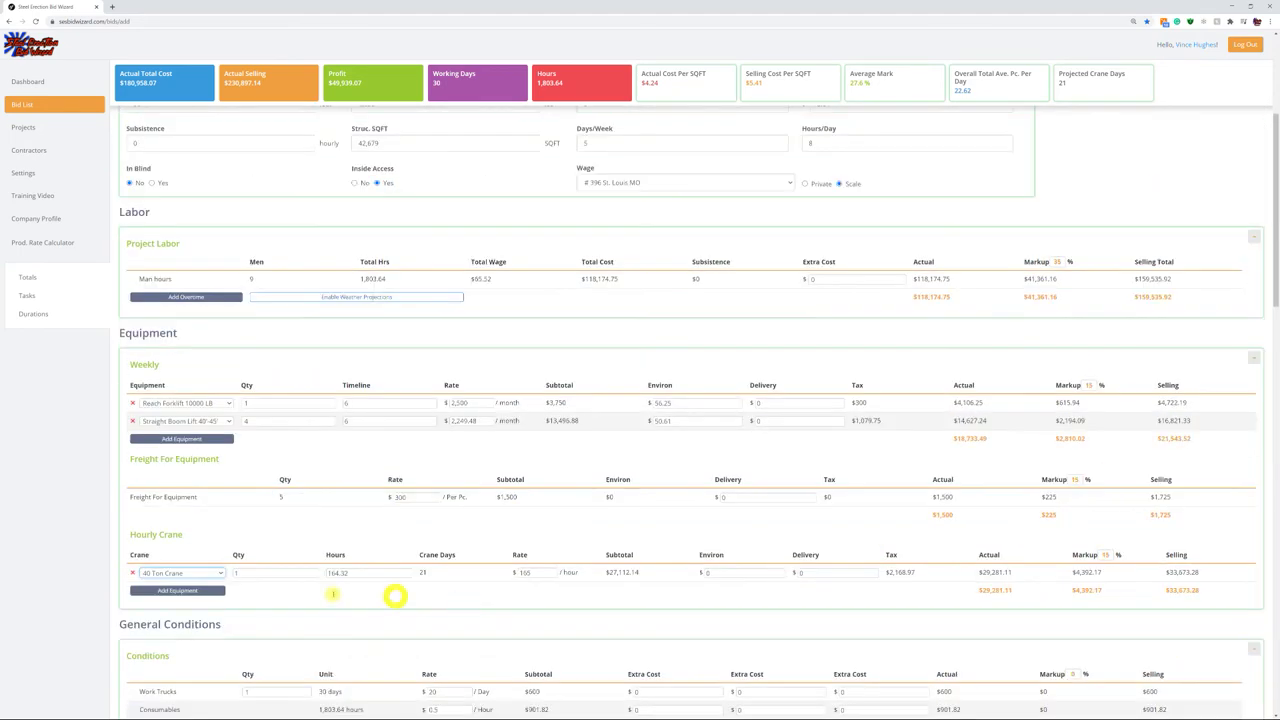
scroll(391, 591, "down", 1)
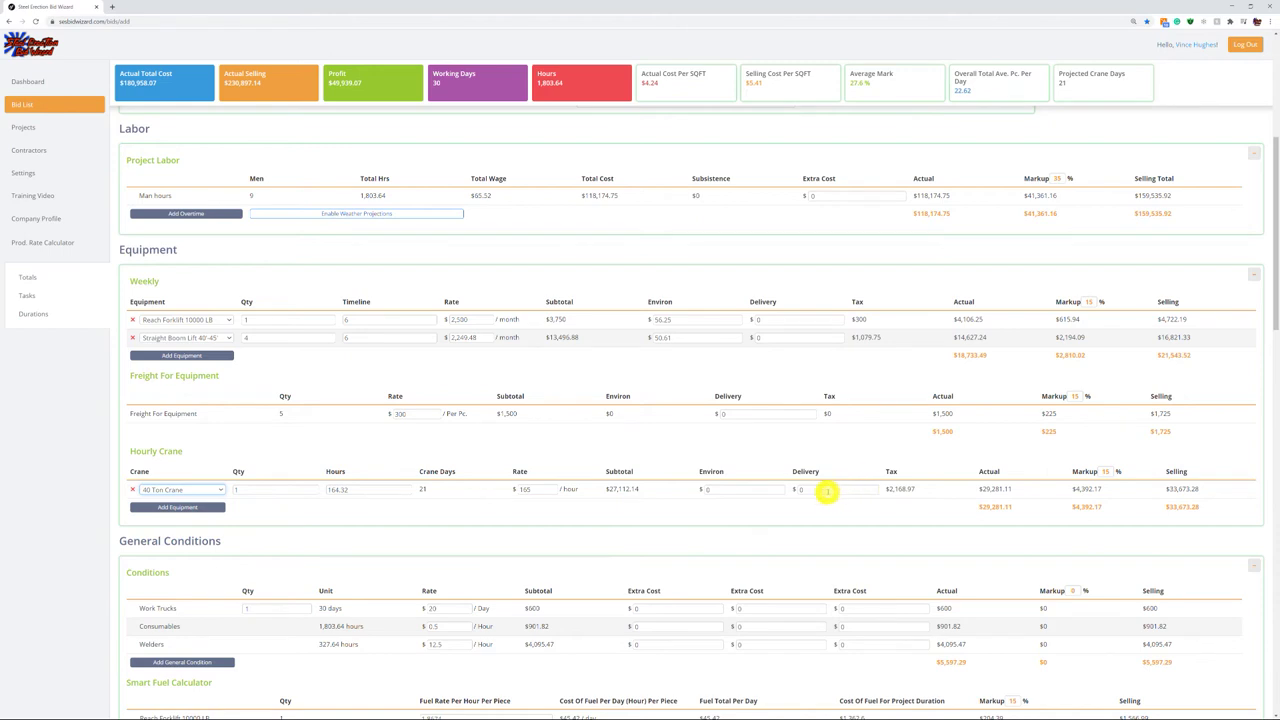
double_click(798, 490)
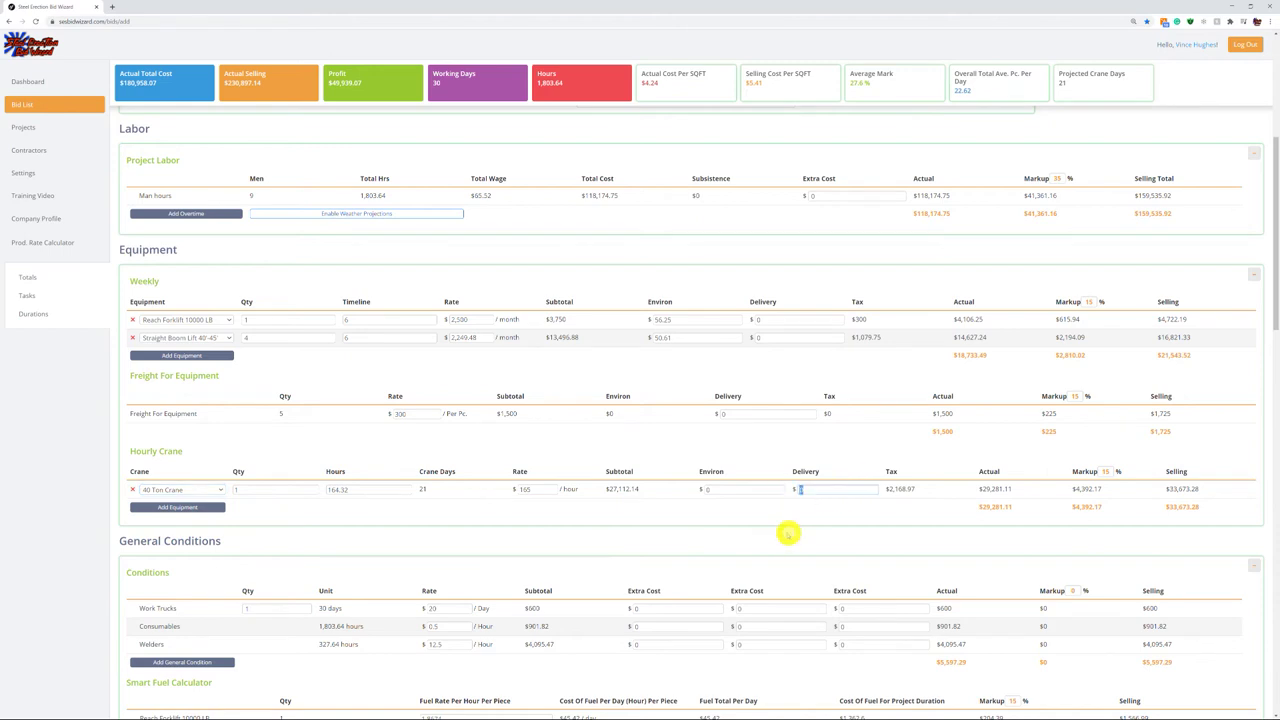
triple_click(872, 546)
scroll(477, 543, "down", 1)
left_click(491, 505)
scroll(357, 485, "down", 2)
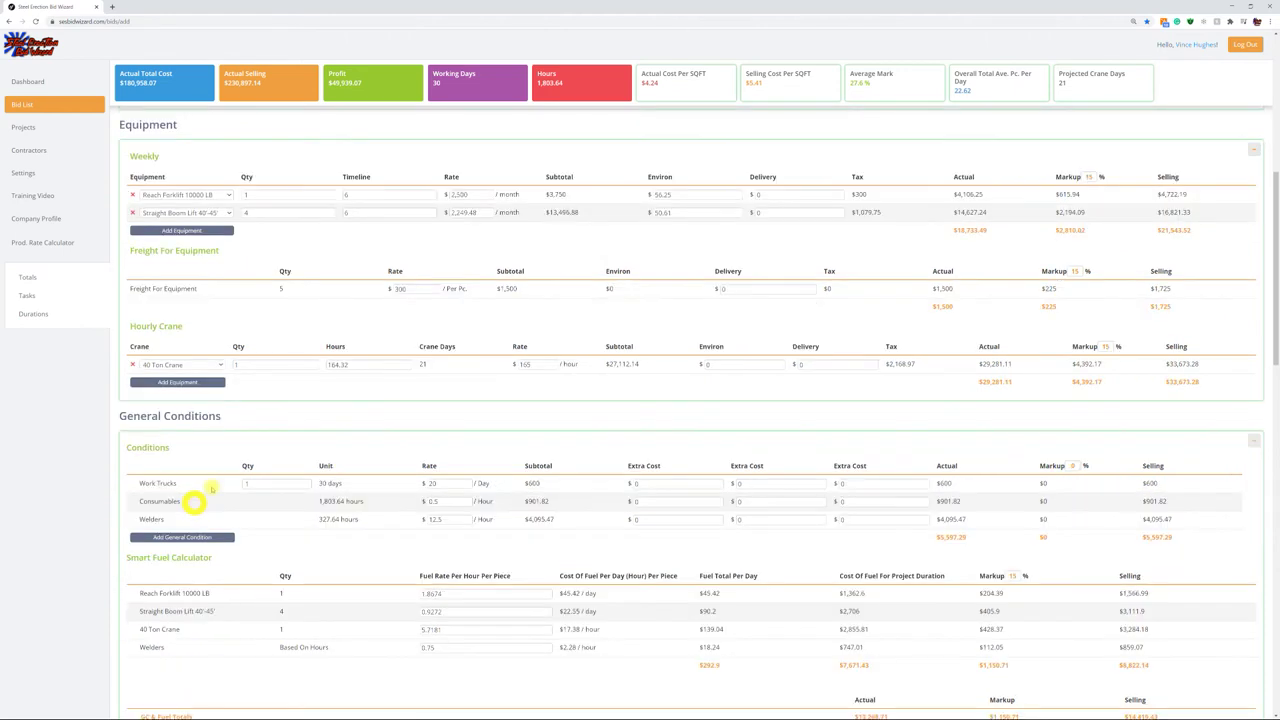
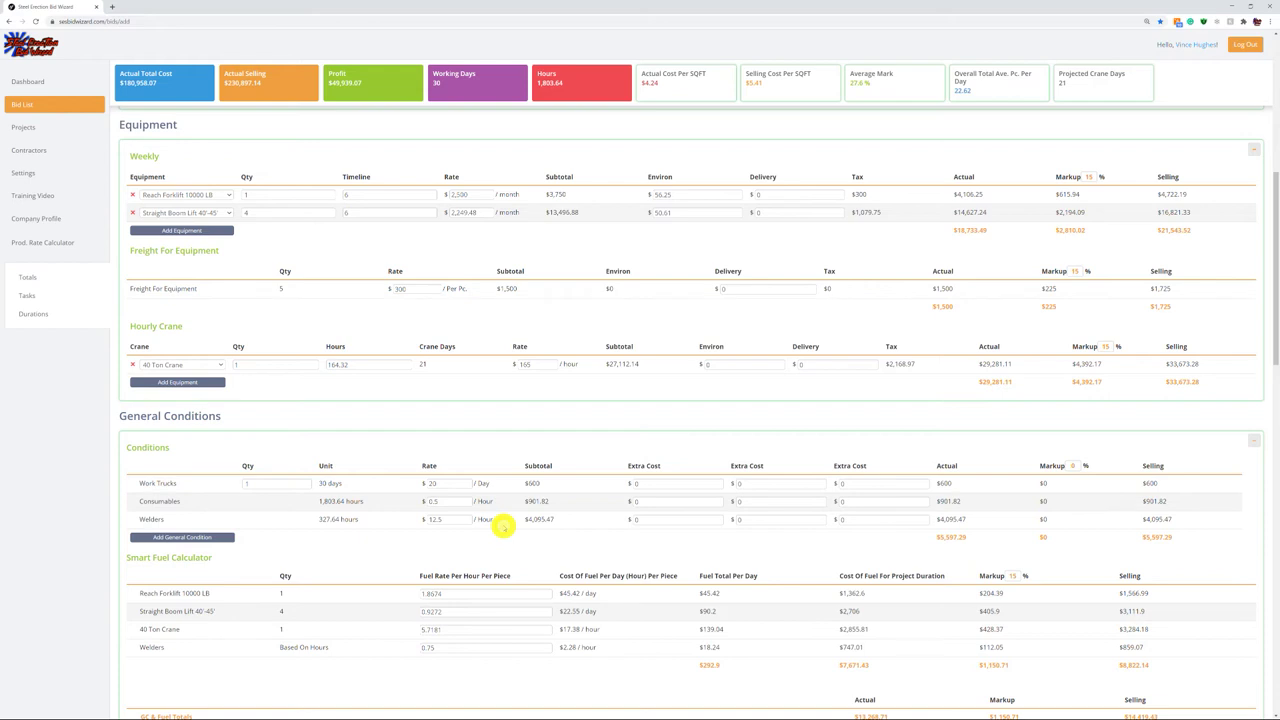
Examine the Smart Fuel Calculator's rates, daily total and selling total together with the project's Fuel Cost Per Gallon
scroll(457, 491, "down", 2)
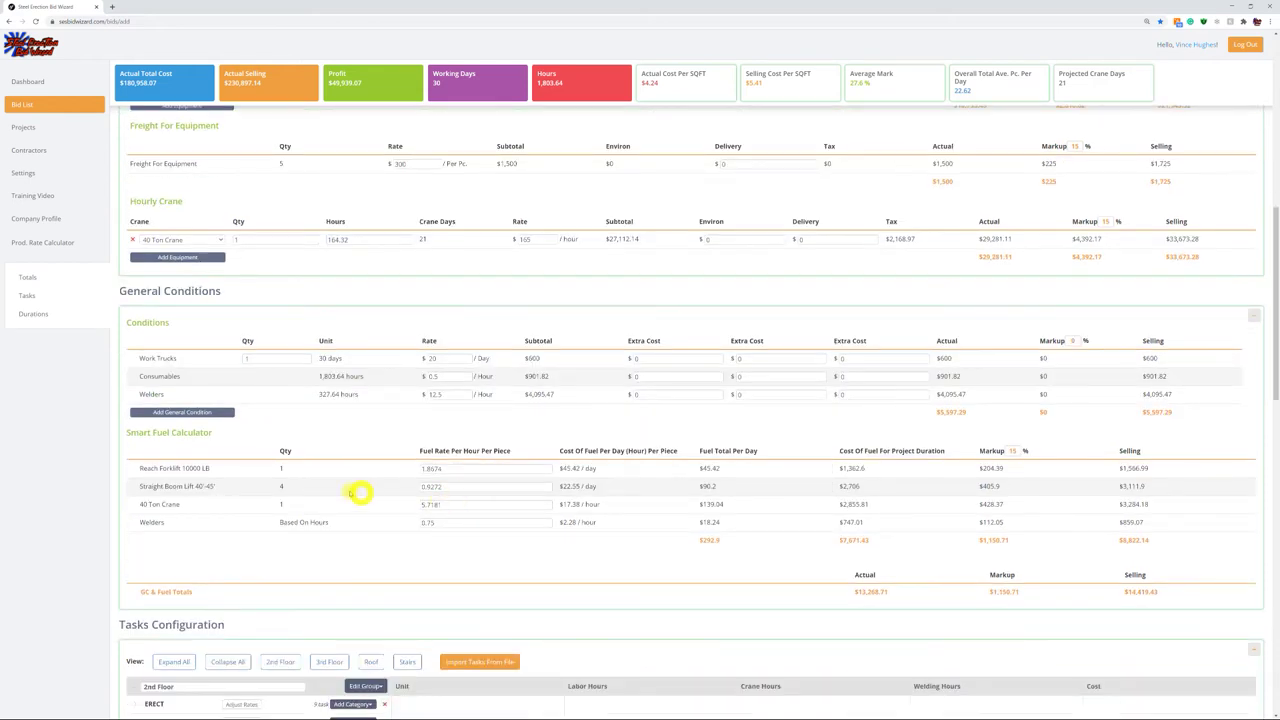
scroll(358, 493, "down", 1)
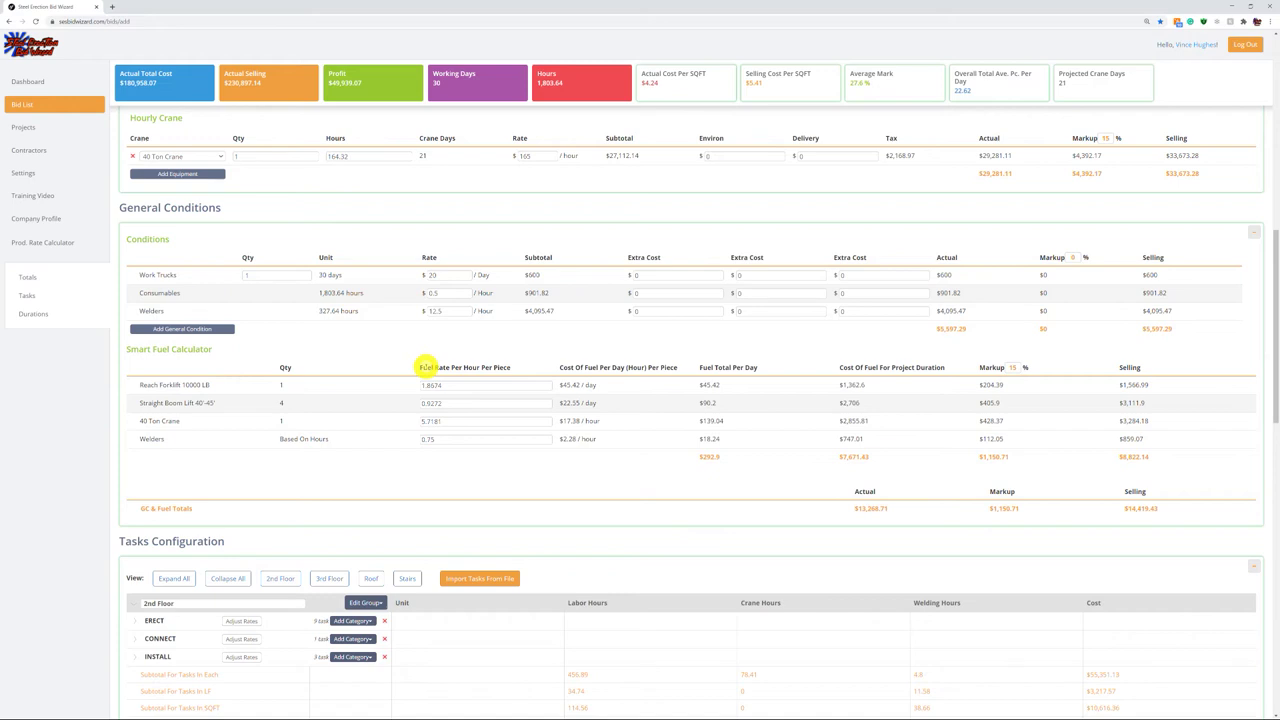
scroll(780, 358, "up", 5)
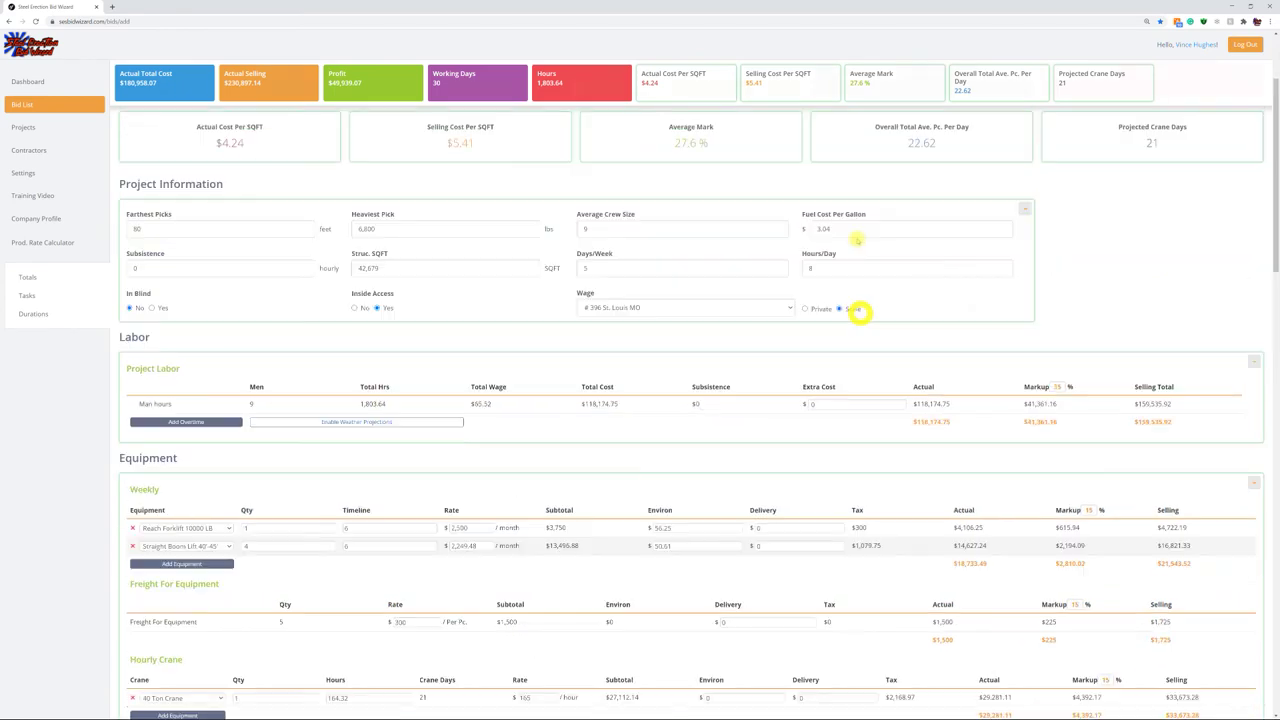
left_click(824, 232)
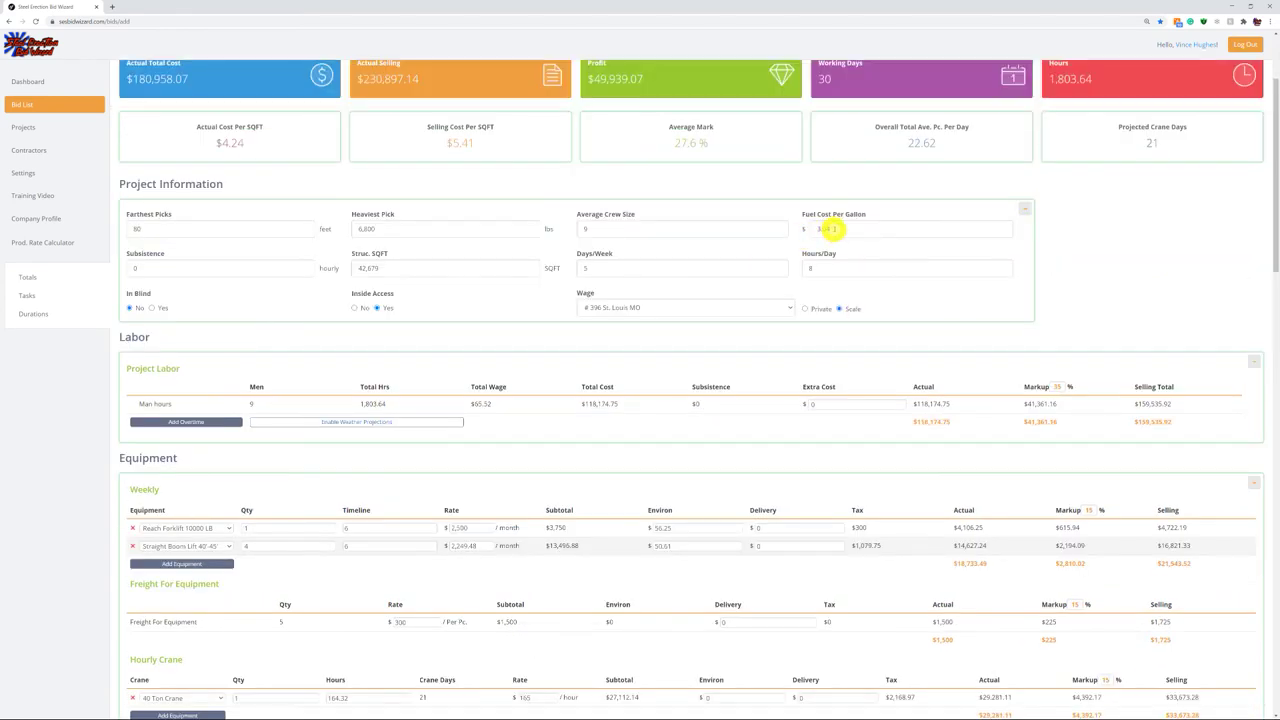
scroll(480, 513, "down", 1)
scroll(480, 513, "down", 10)
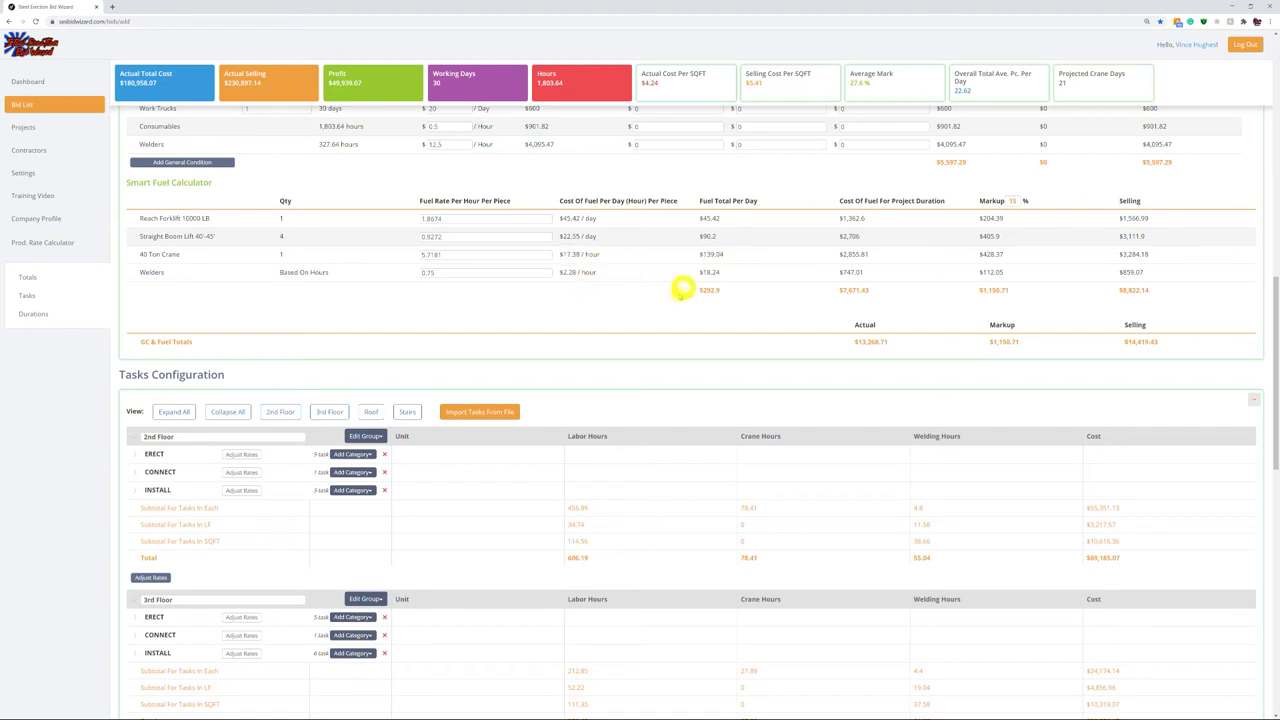
left_click_drag(746, 297, 691, 294)
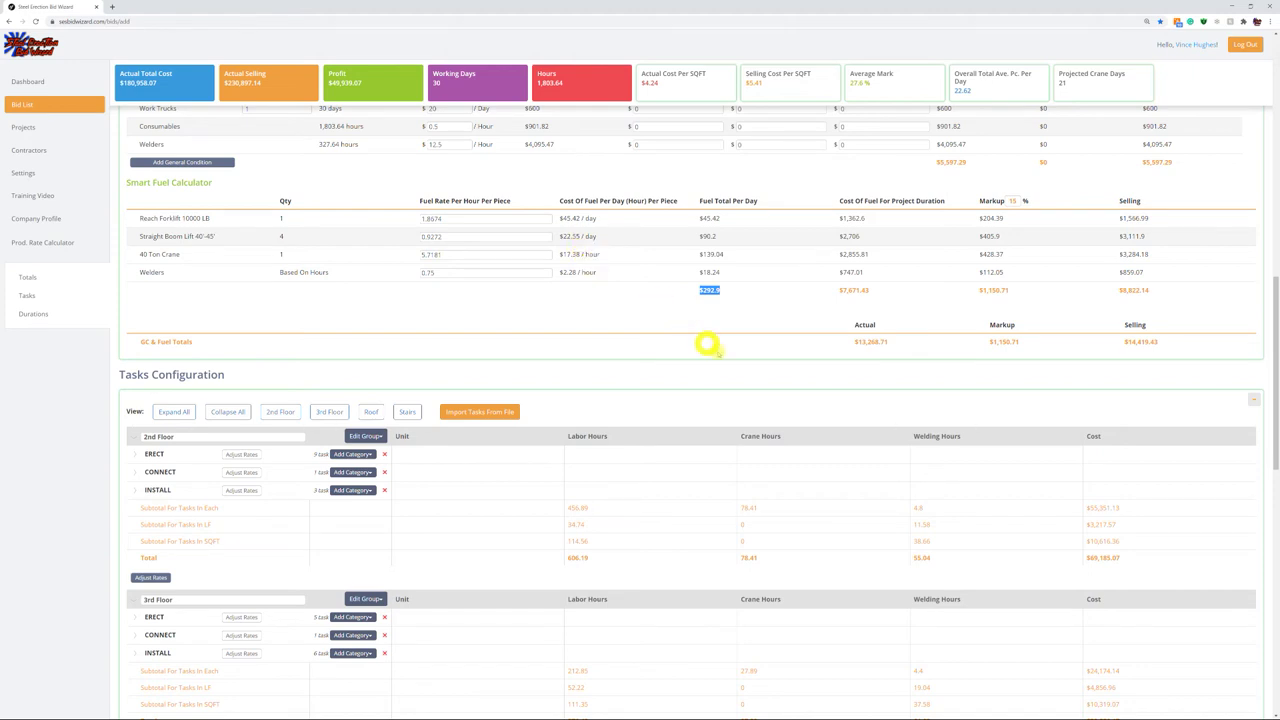
scroll(715, 345, "up", 1)
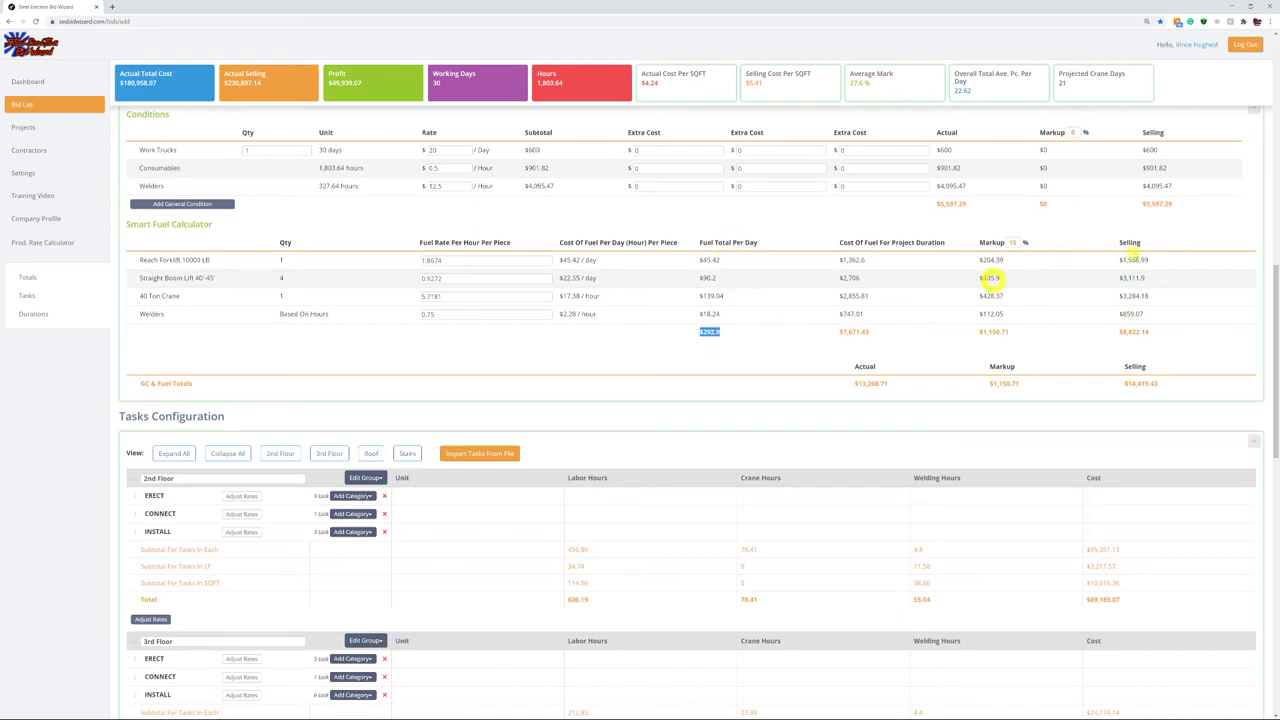
left_click_drag(1155, 332, 1112, 333)
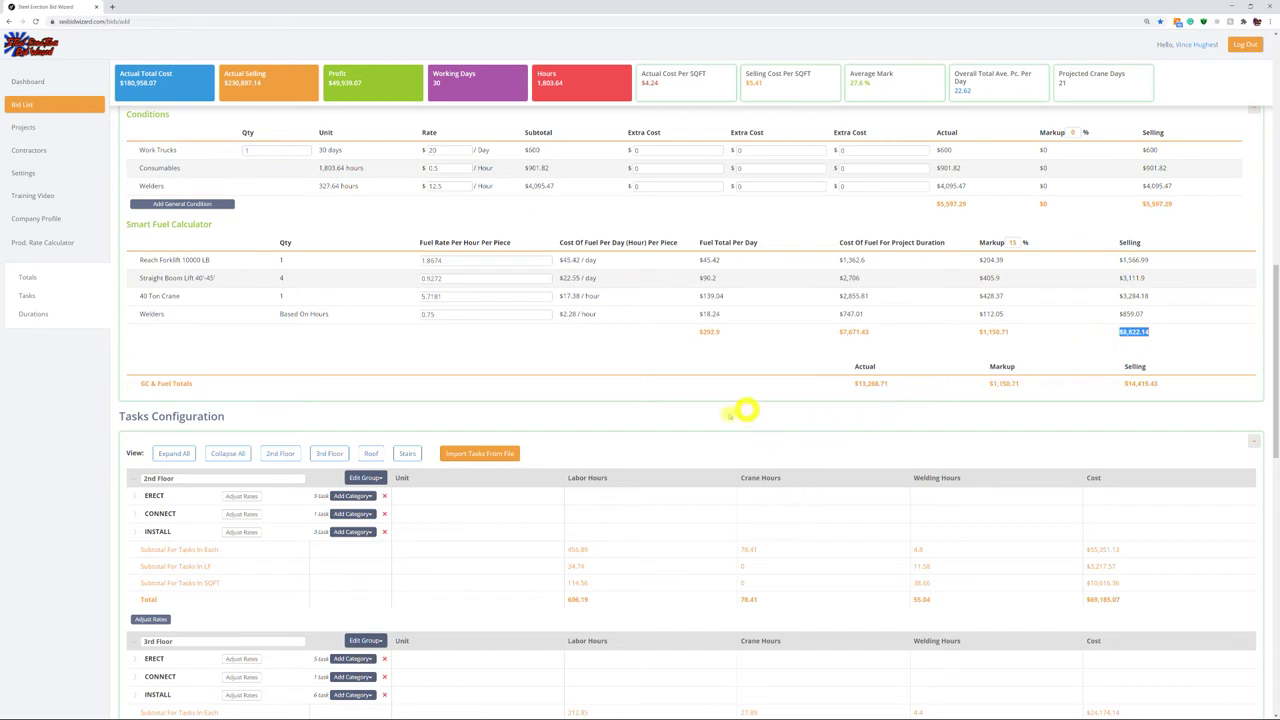
scroll(684, 456, "up", 5)
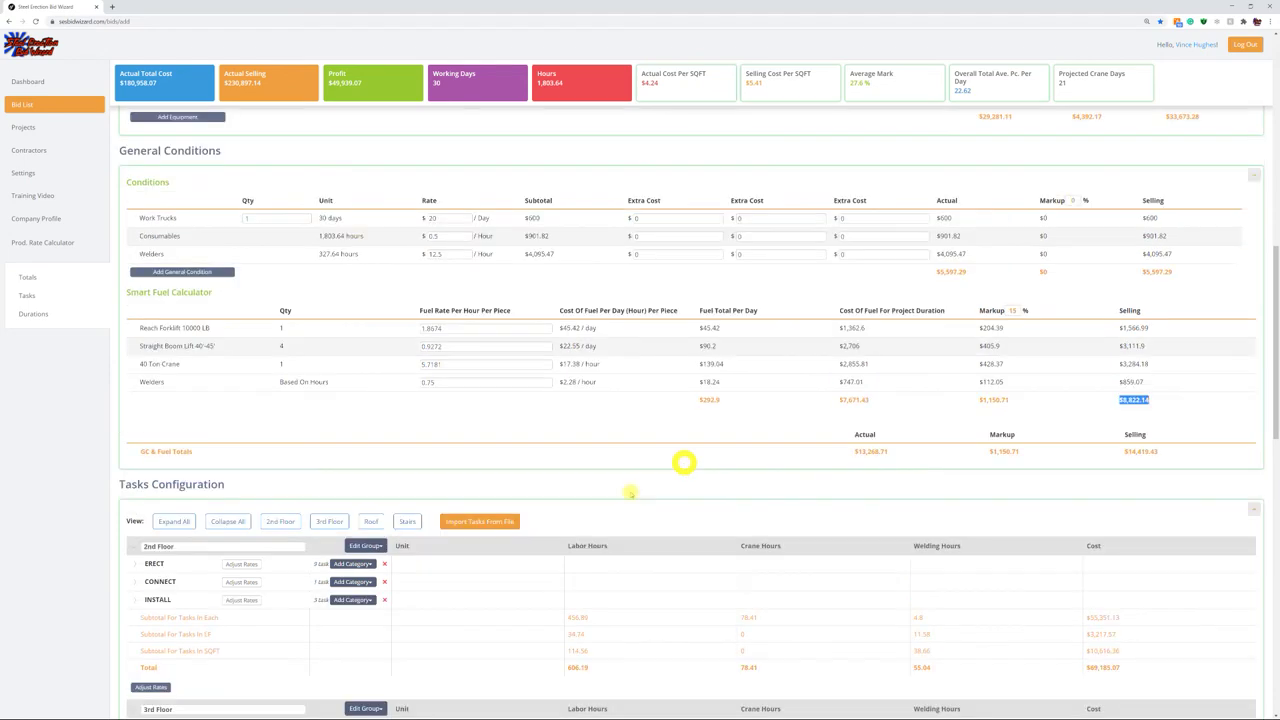
Enable weather projections for the project labor and set their start date to 02/08/2021
scroll(648, 474, "up", 3)
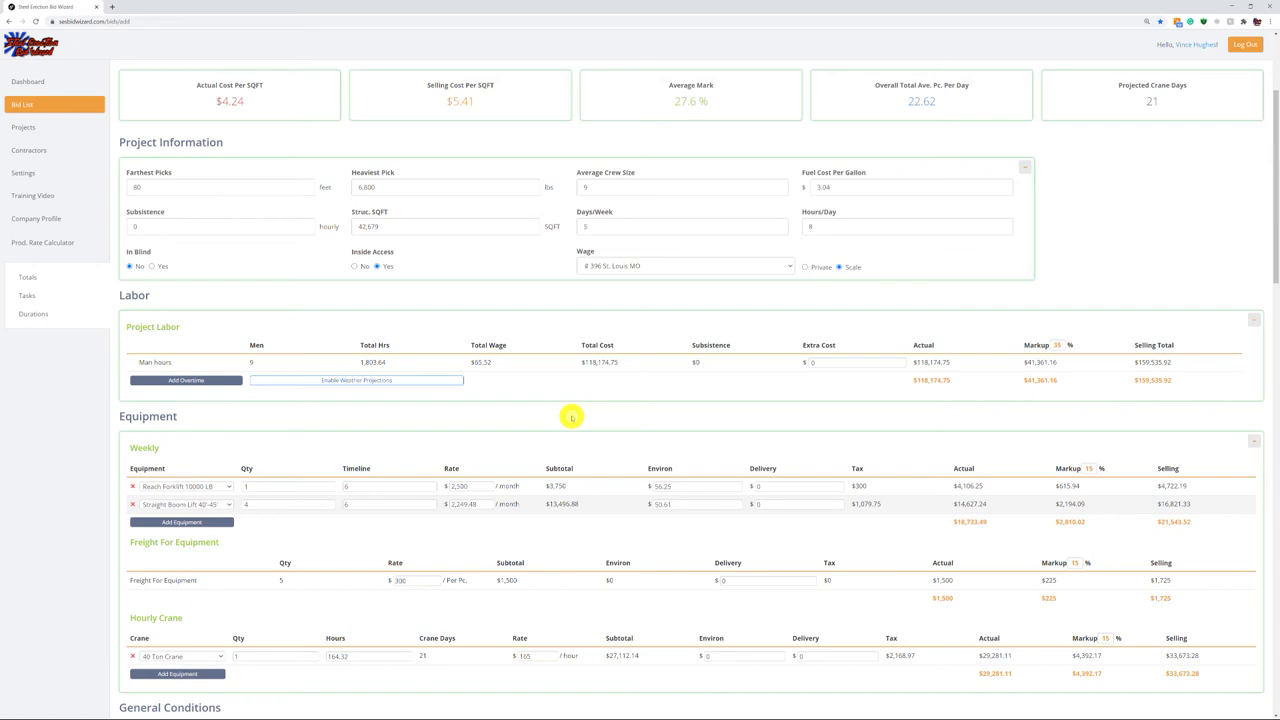
left_click(381, 386)
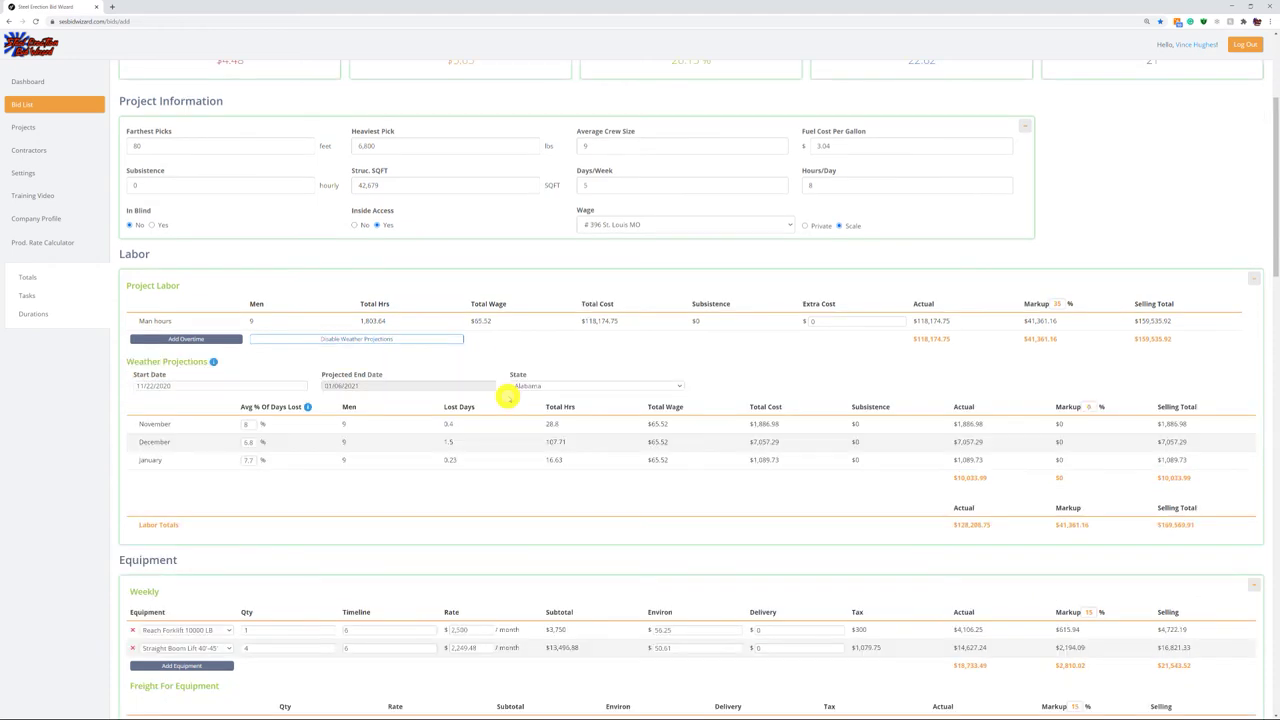
scroll(450, 375, "down", 1)
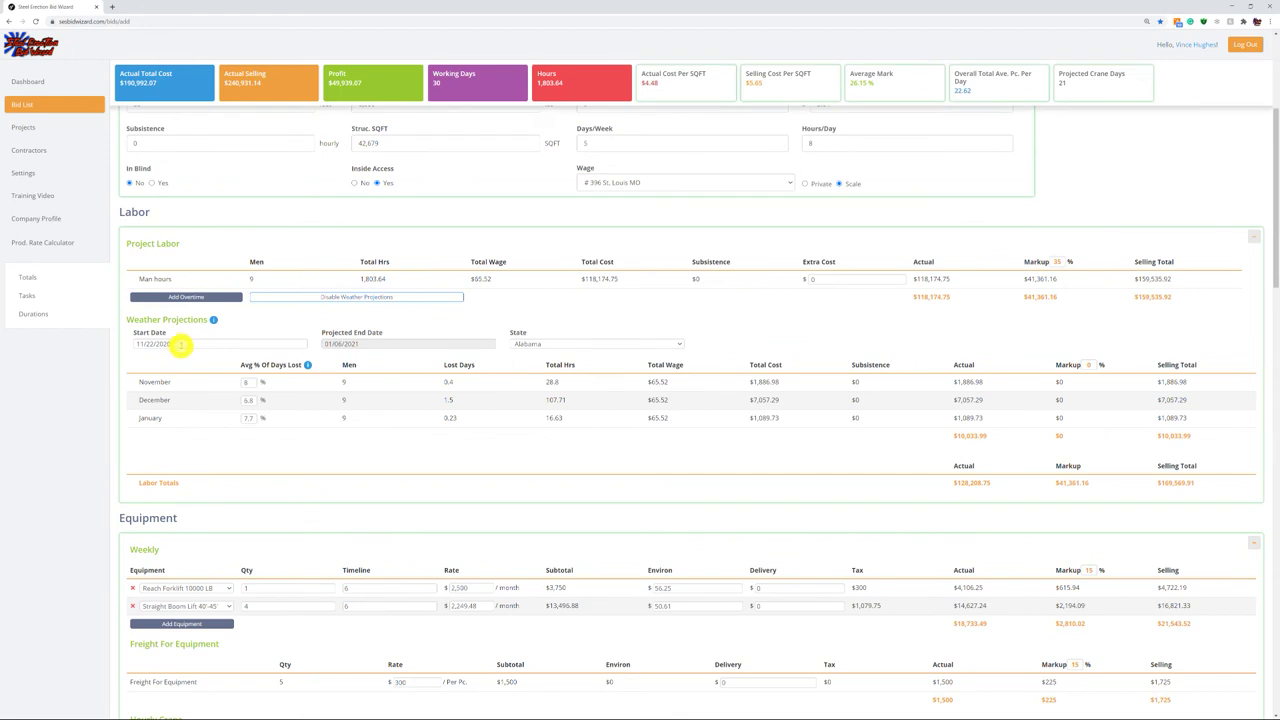
left_click(182, 344)
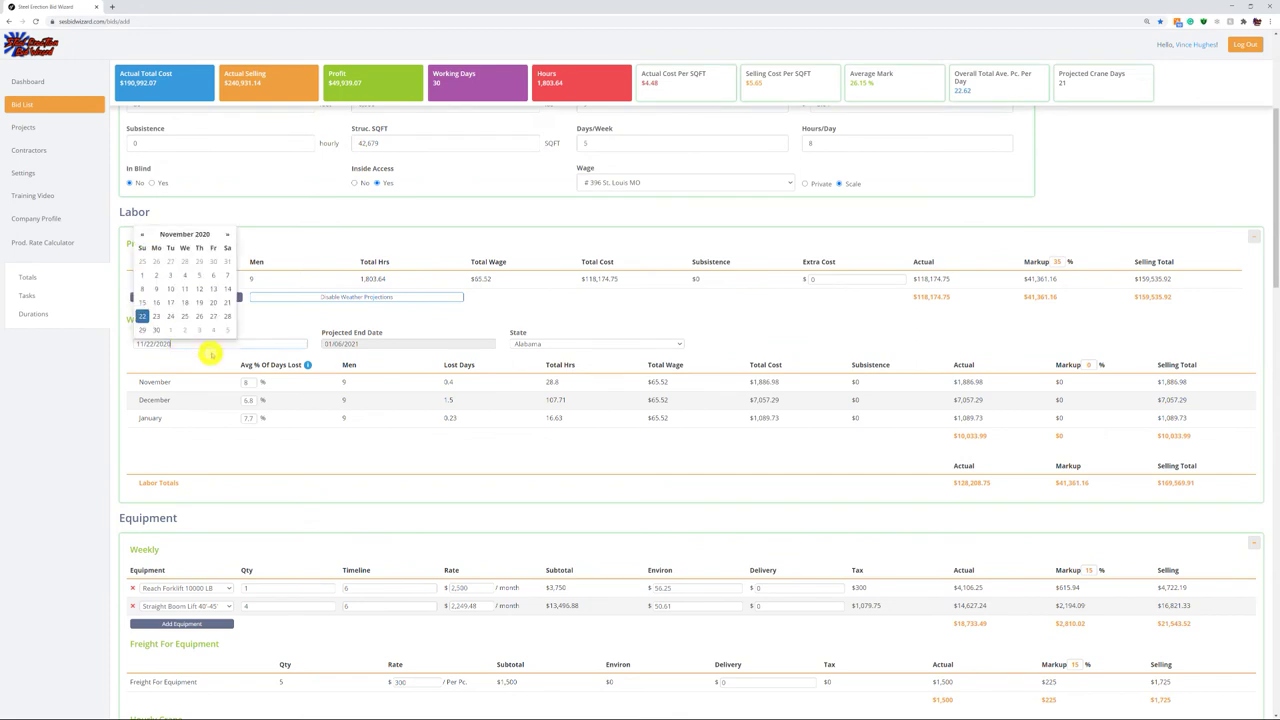
left_click(228, 236)
left_click(228, 236)
left_click(228, 236)
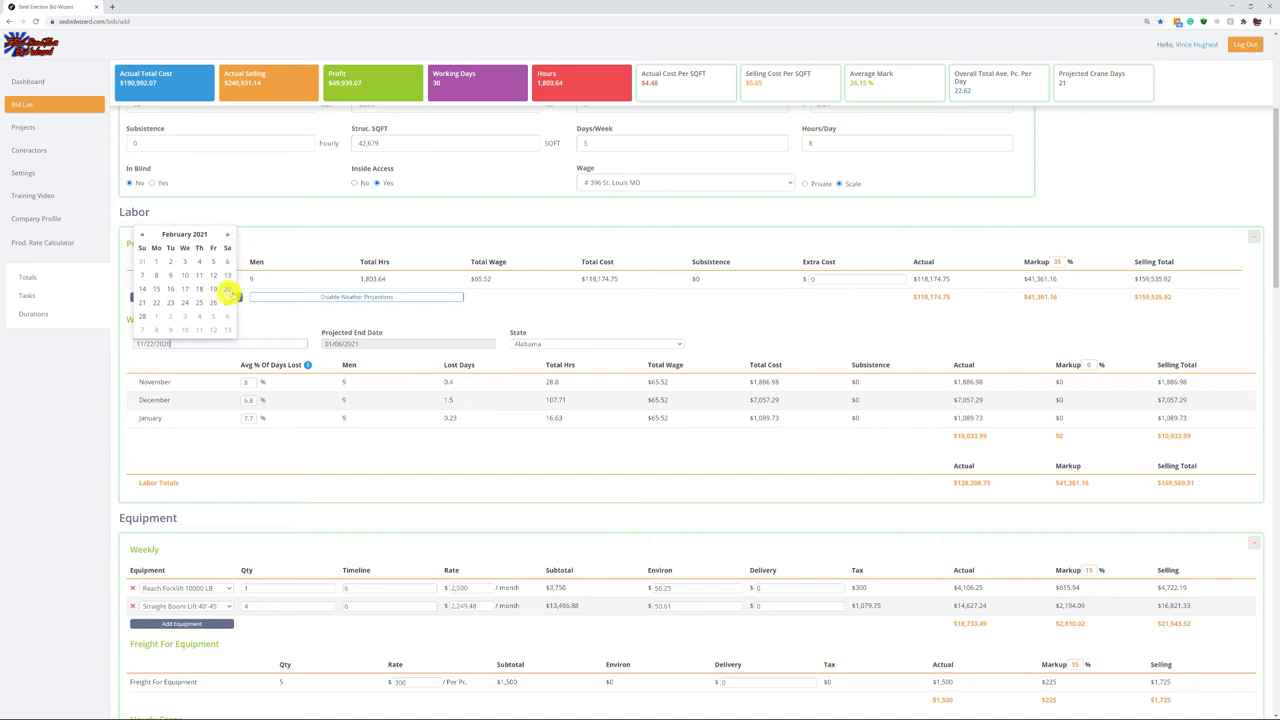
left_click(157, 275)
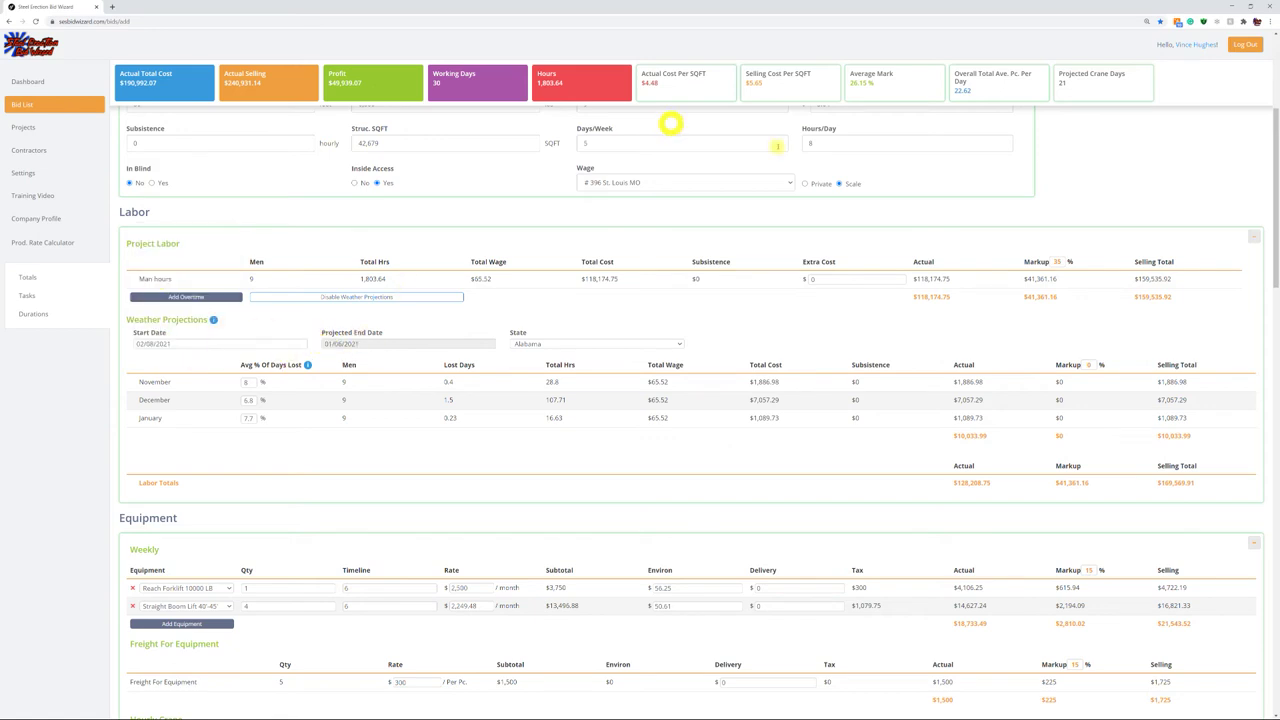
Set the weather projections' state to South Carolina
left_click(674, 344)
scroll(576, 438, "down", 5)
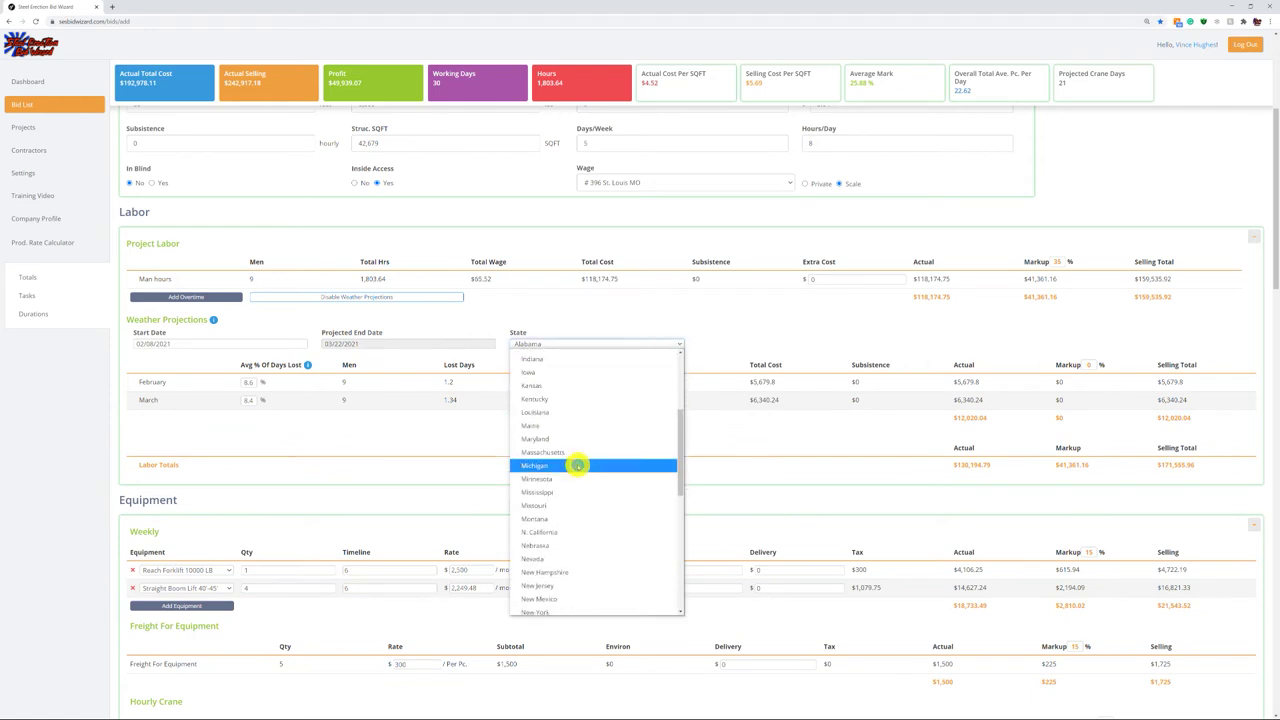
scroll(590, 472, "down", 4)
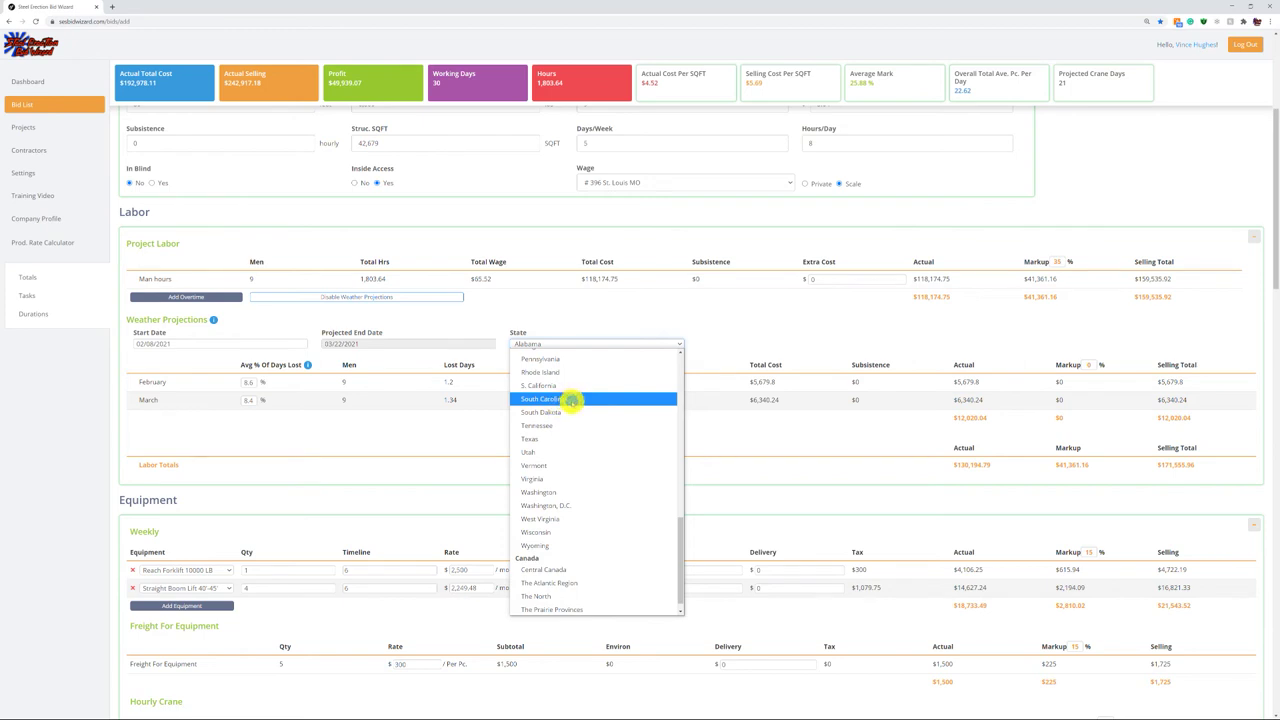
left_click(571, 400)
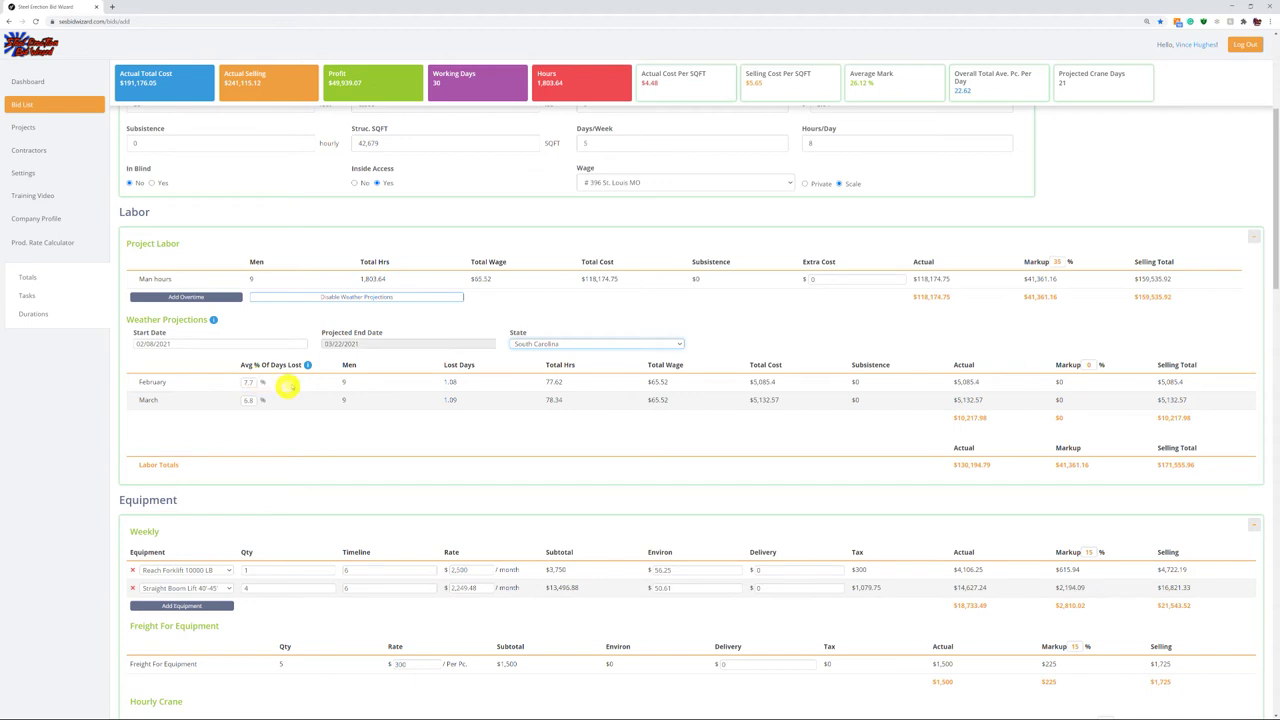
Check February's lost days, total hours and wage in the weather projections, and disable the projections
double_click(452, 382)
double_click(562, 383)
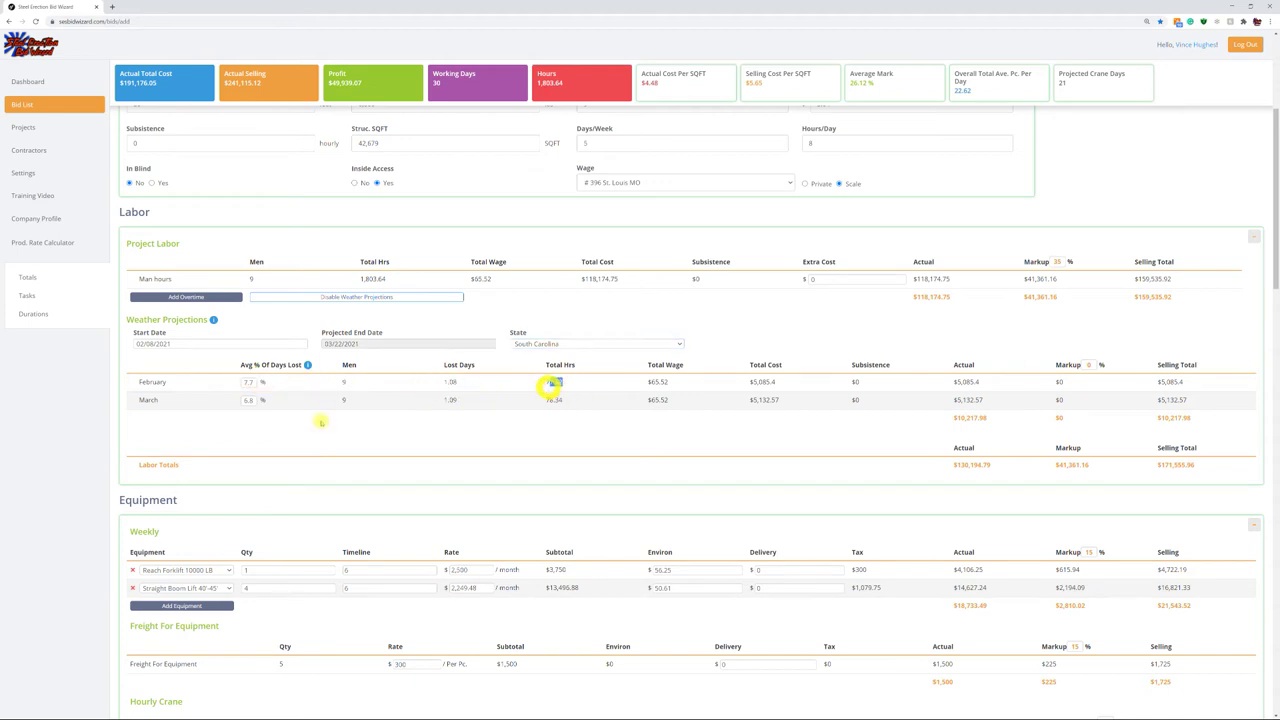
double_click(657, 382)
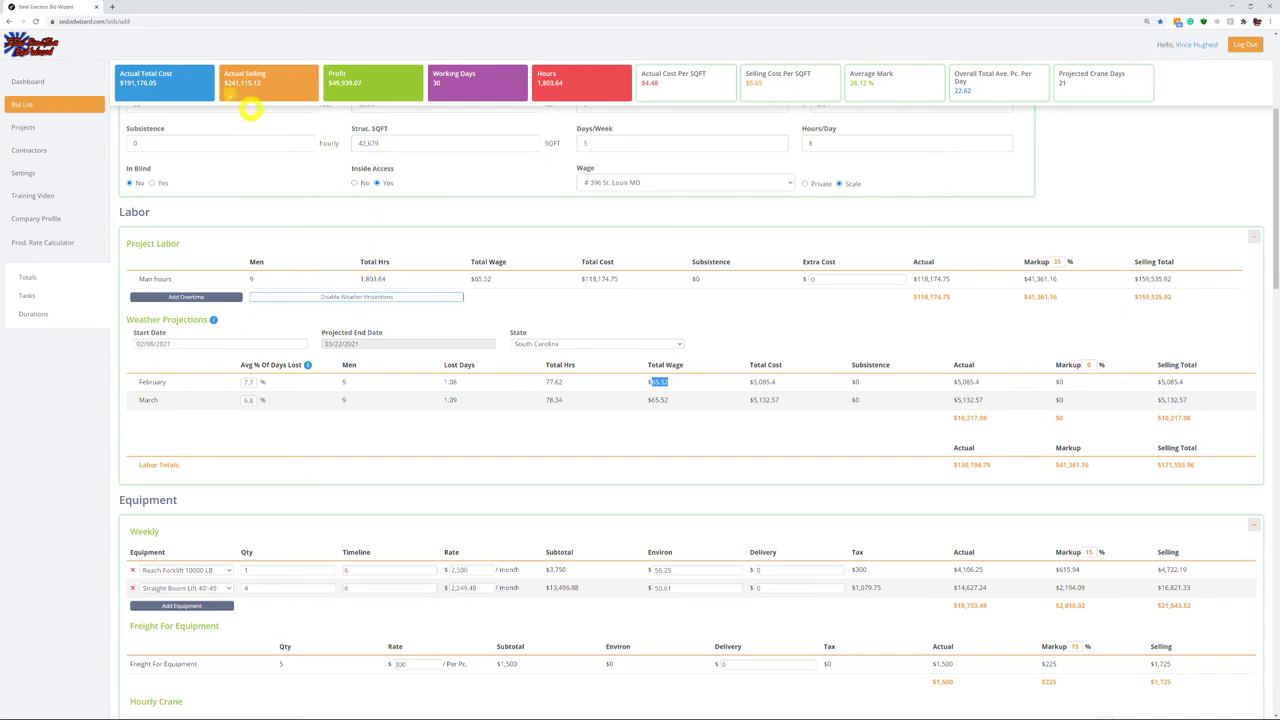
left_click(358, 300)
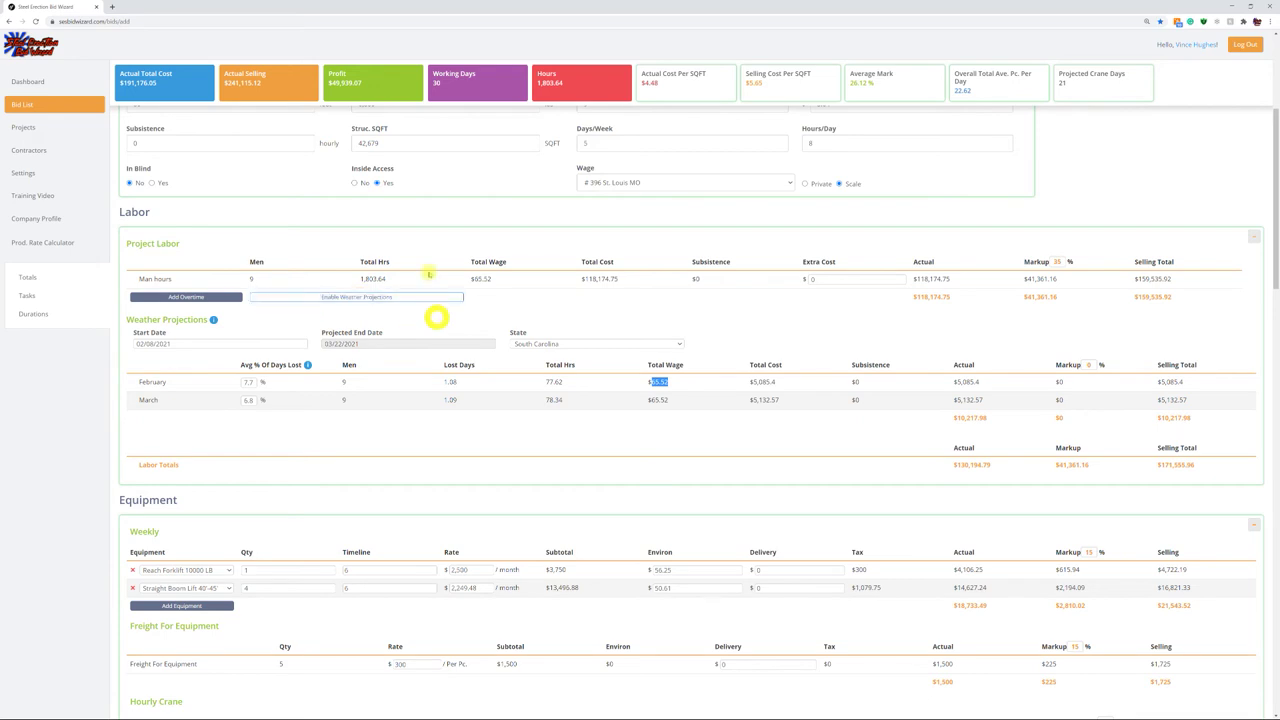
left_click(336, 296)
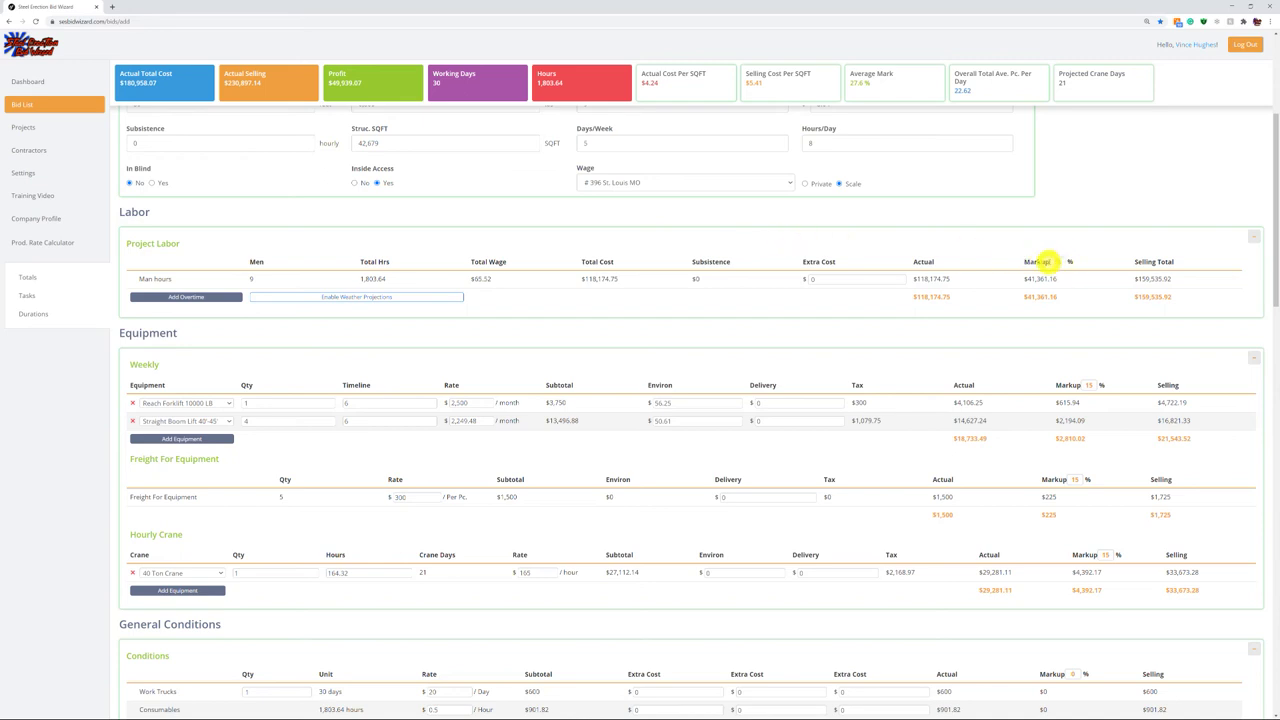
Examine the markup percentages for labor, equipment, crane, general conditions and fuel, and return to the bid totals
type("15")
scroll(1081, 478, "down", 1)
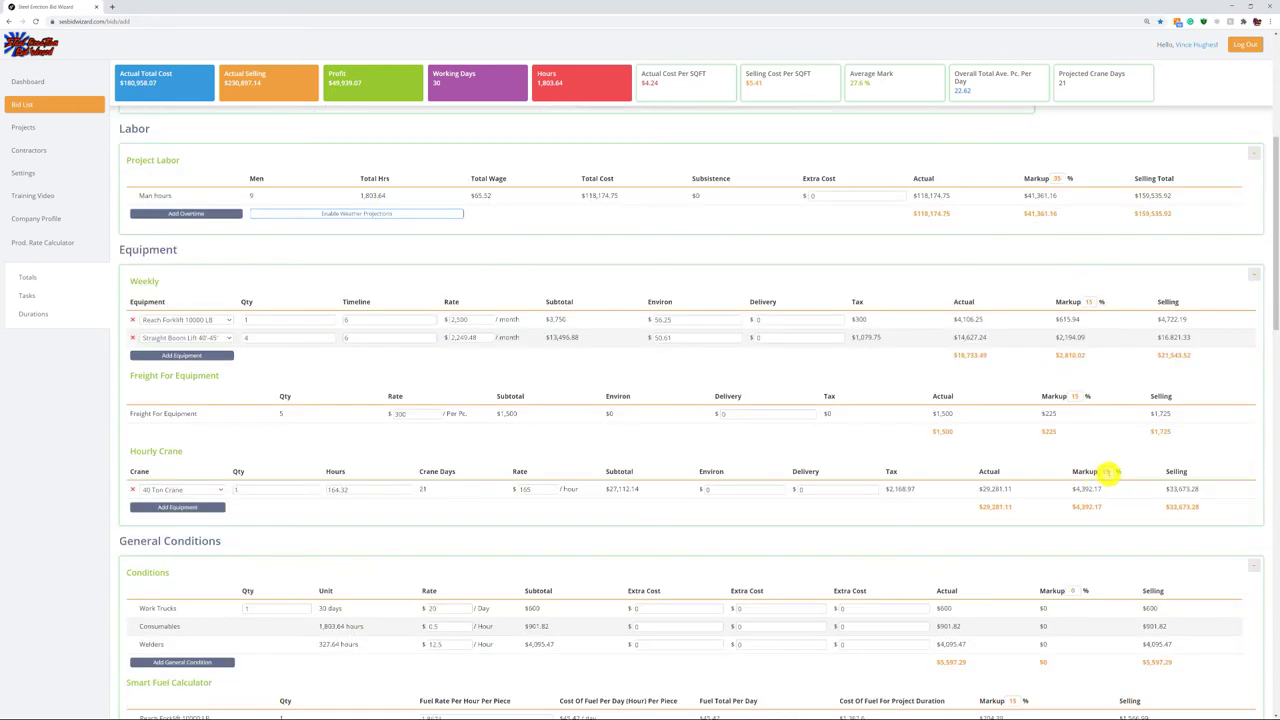
scroll(1094, 480, "down", 1)
scroll(1083, 488, "down", 1)
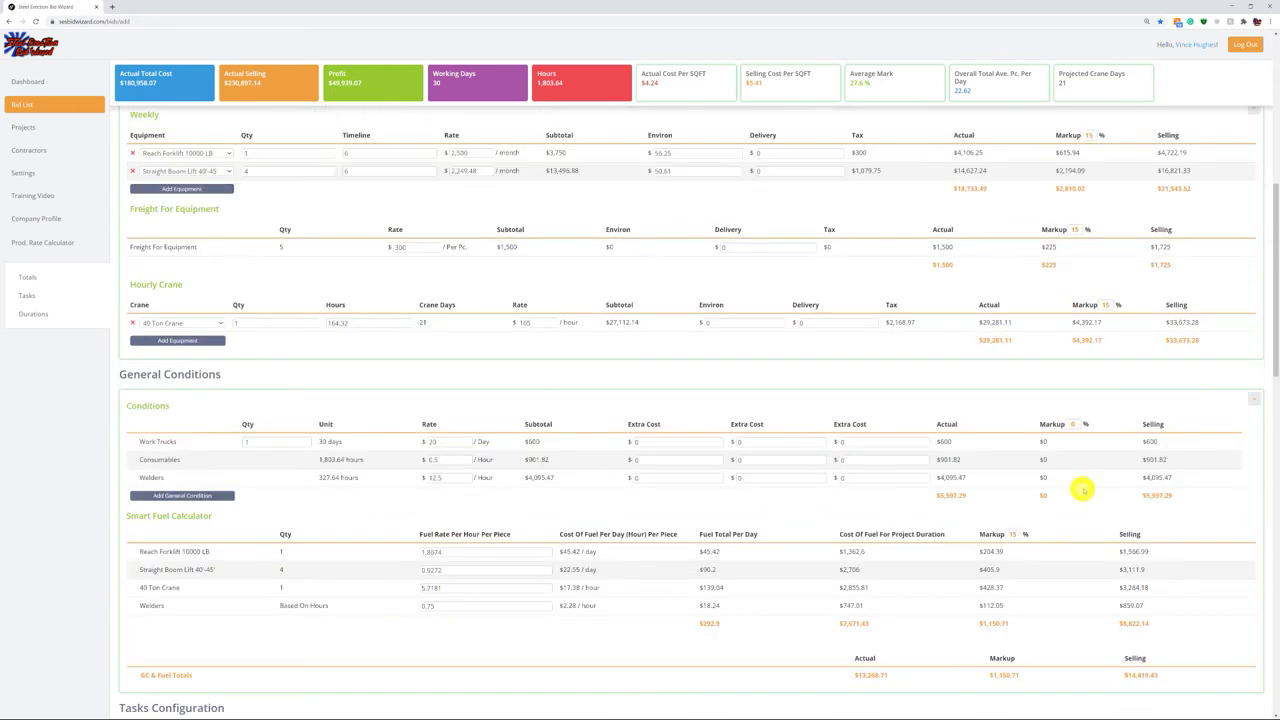
scroll(1082, 488, "down", 1)
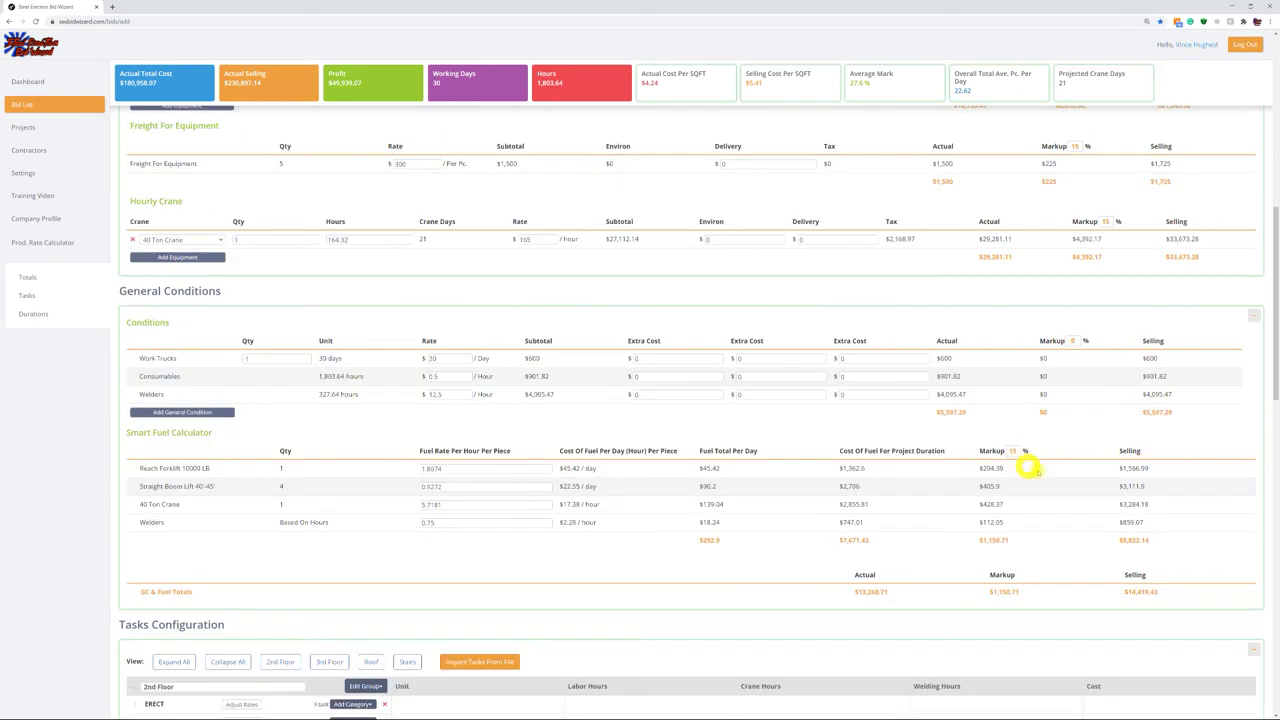
scroll(1040, 480, "up", 5)
scroll(1097, 503, "up", 3)
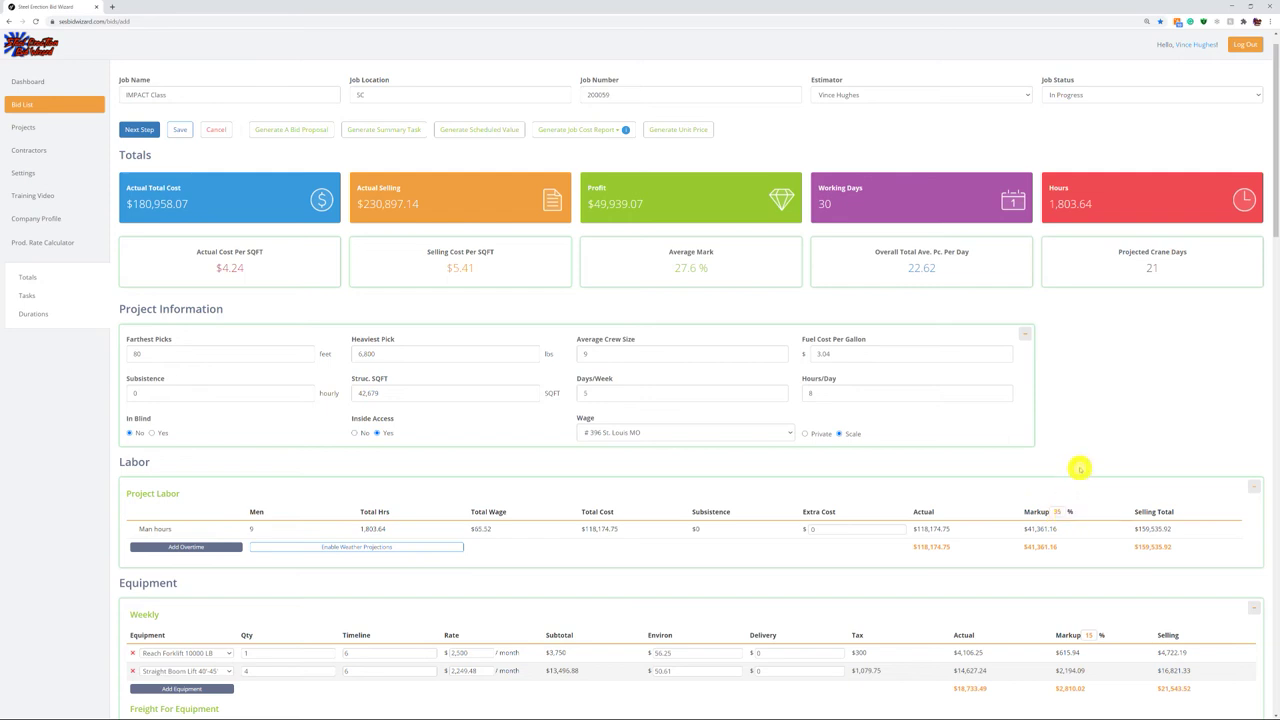
Add extra days in the durations summary: 2 to 2nd Floor steel erection, 1 to 3rd Floor steel erection, and 2 to Install Stairs And Railing
scroll(1085, 498, "down", 1)
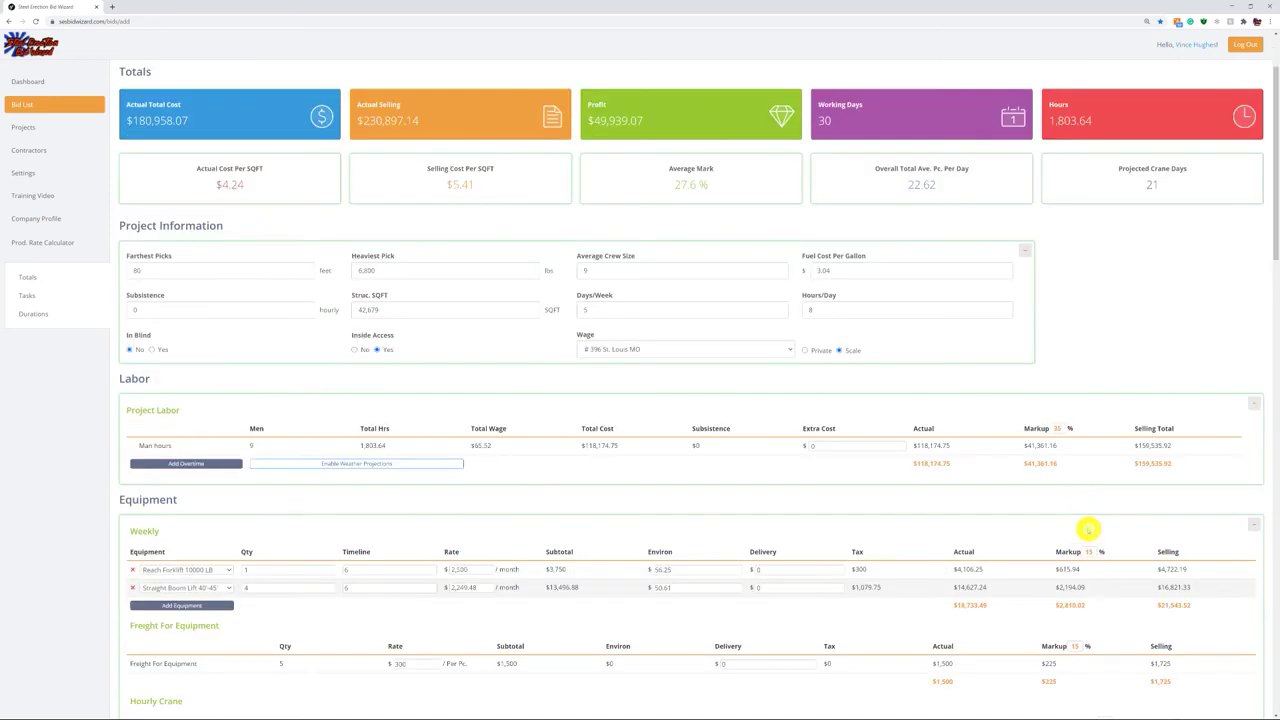
scroll(1092, 503, "up", 1)
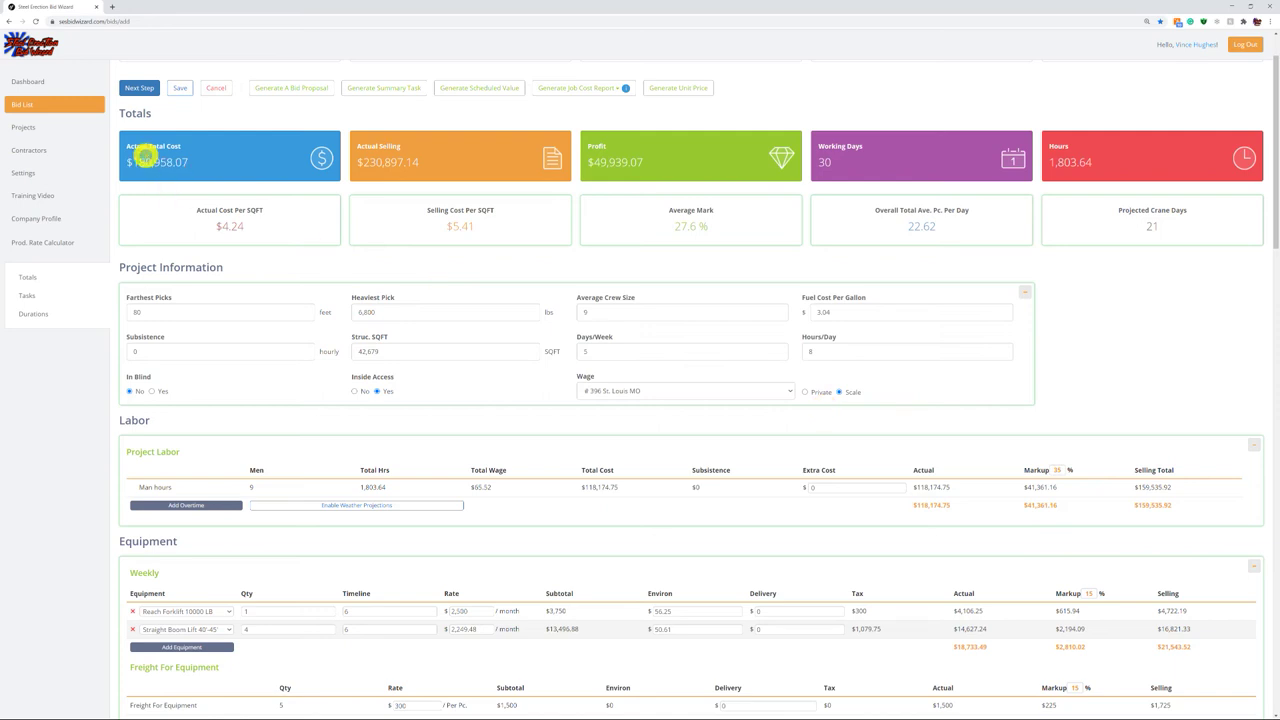
scroll(171, 165, "up", 2)
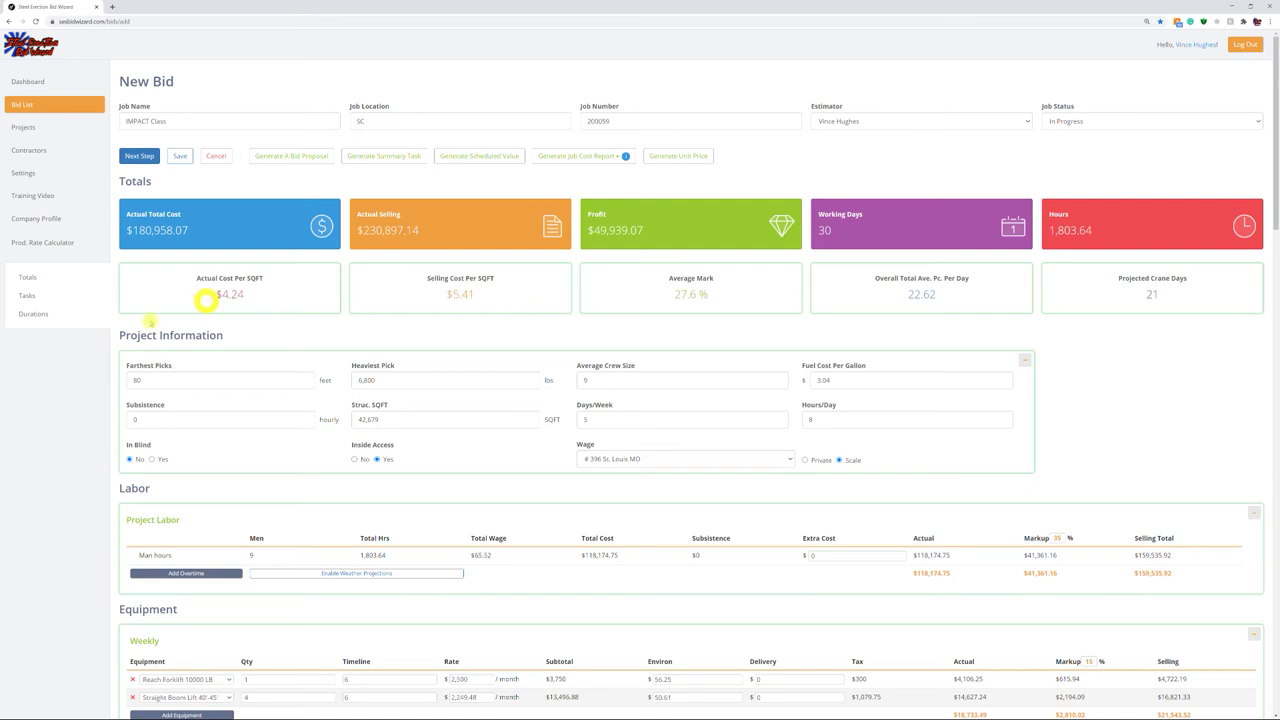
left_click(33, 314)
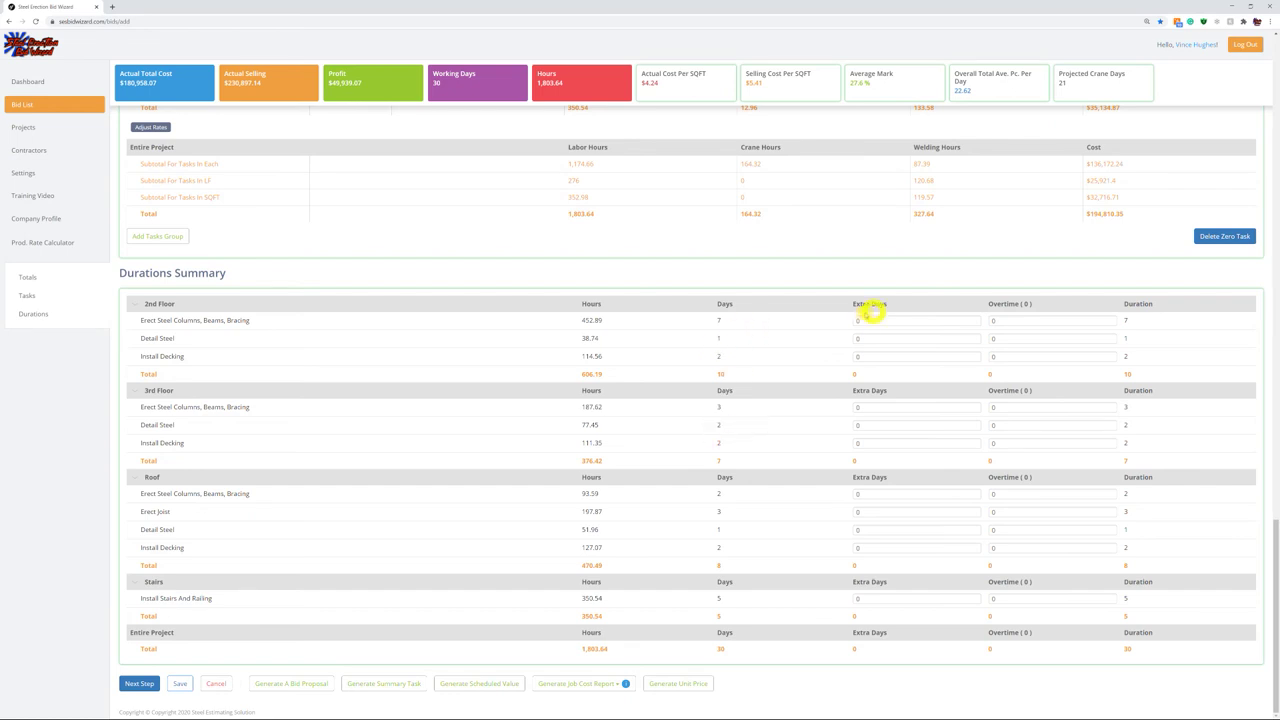
left_click(866, 320)
type("2")
left_click(851, 408)
type("1")
left_click(852, 599)
type("2")
left_click(902, 668)
Save the bid, check its task schedule, and return to the bid
left_click(180, 683)
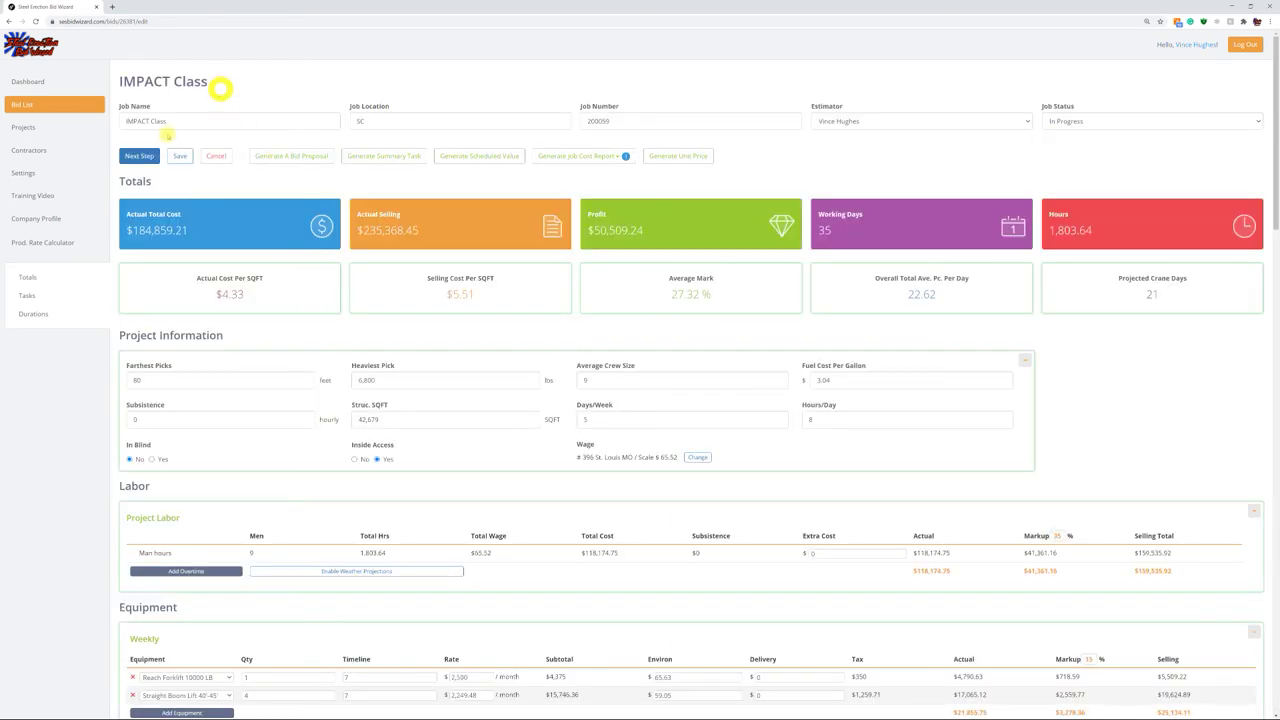
left_click(142, 156)
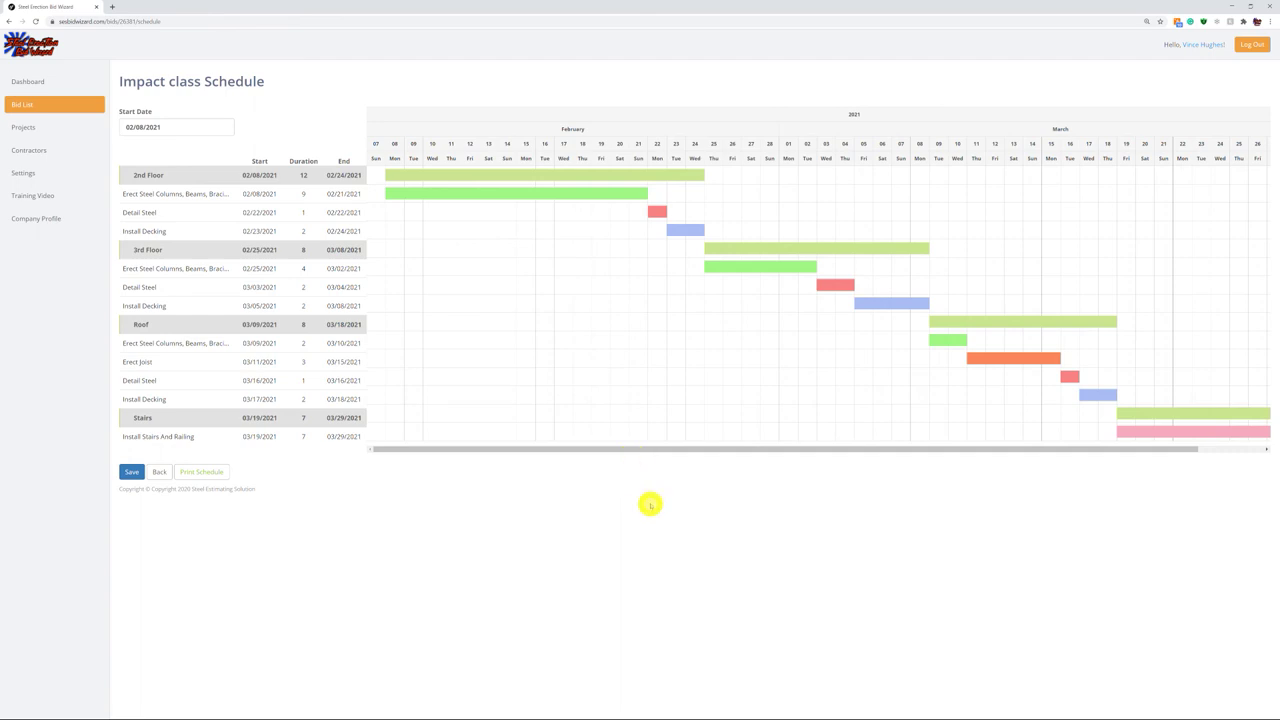
left_click(697, 504)
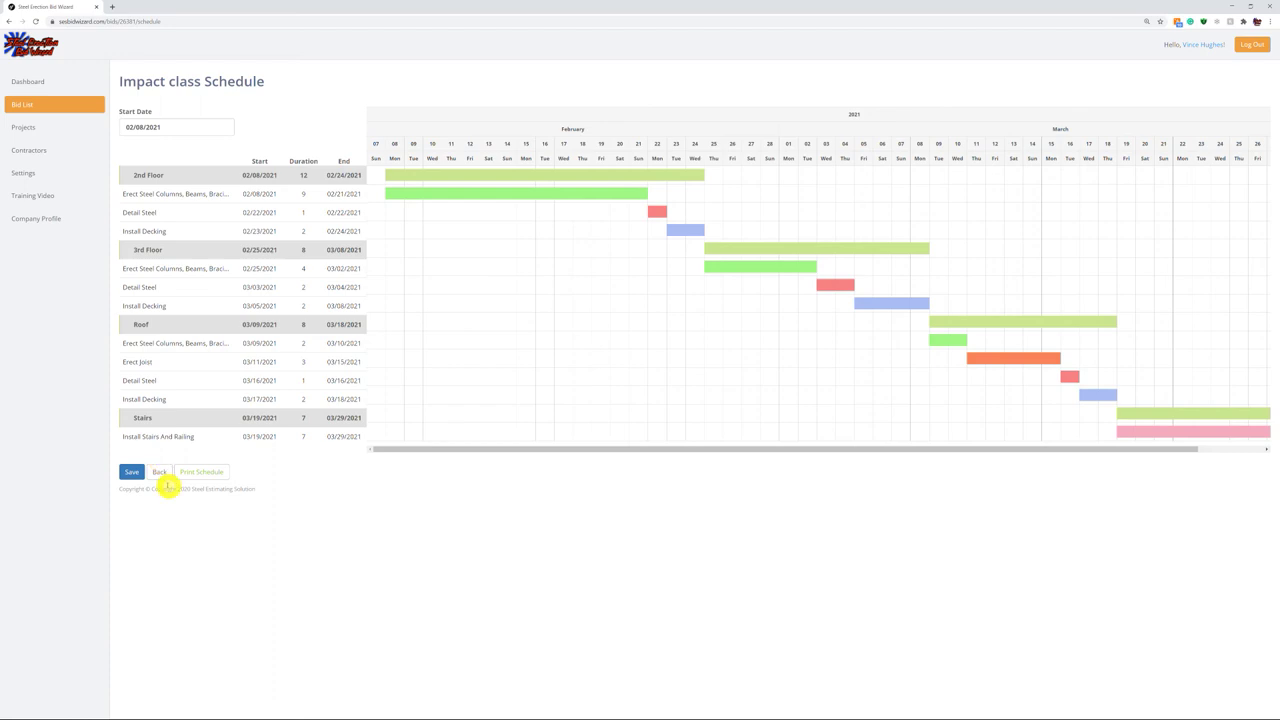
left_click(160, 475)
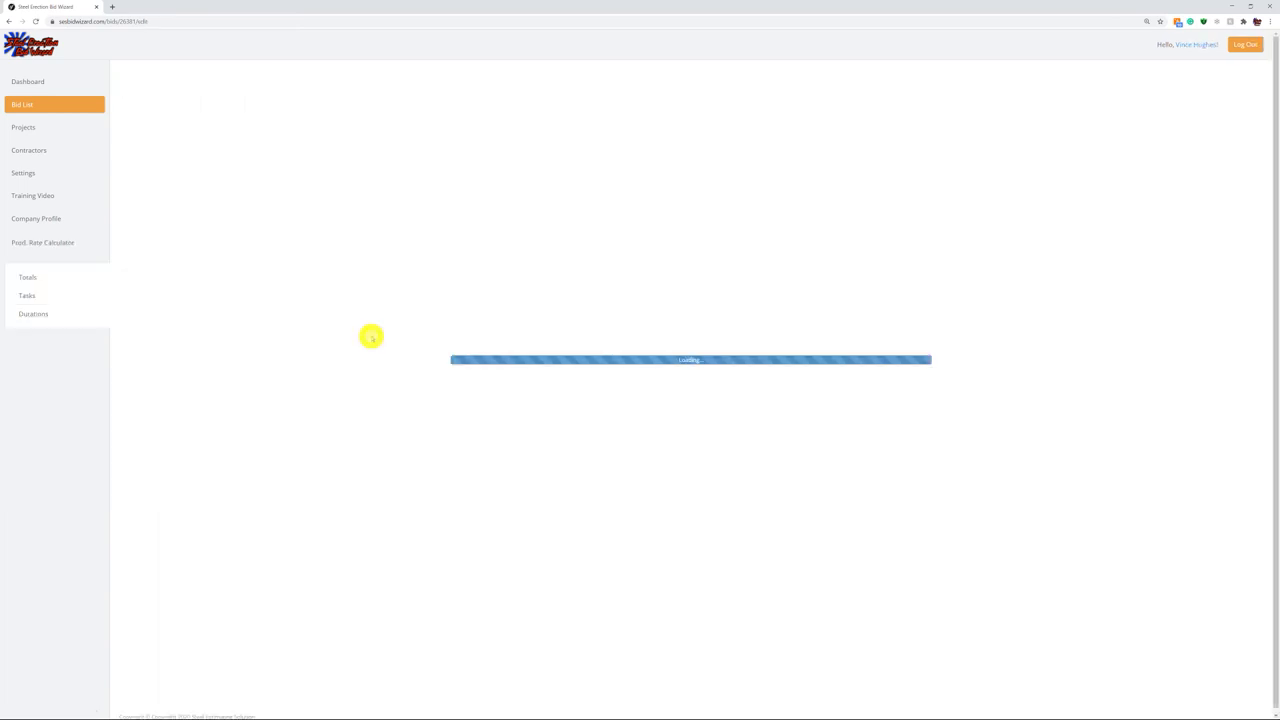
left_click(479, 377)
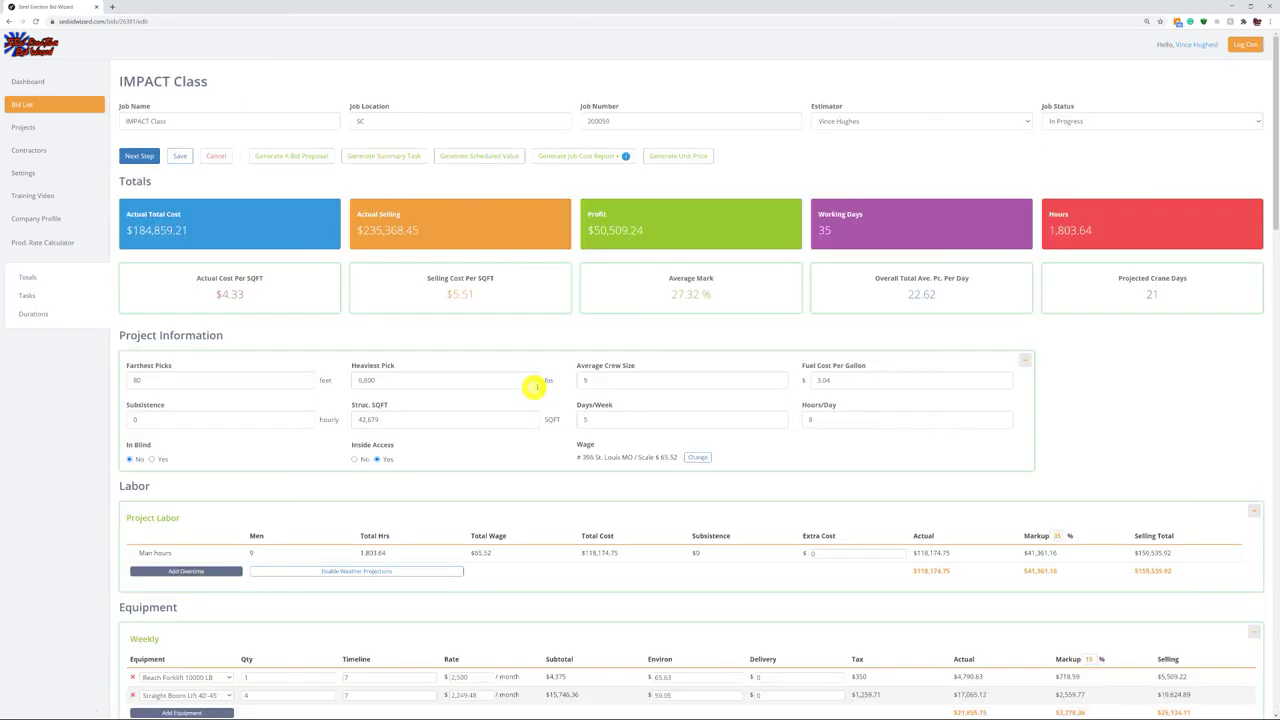
Add an overtime row to the project labor for 5 men and 400 total hours
scroll(232, 430, "down", 1)
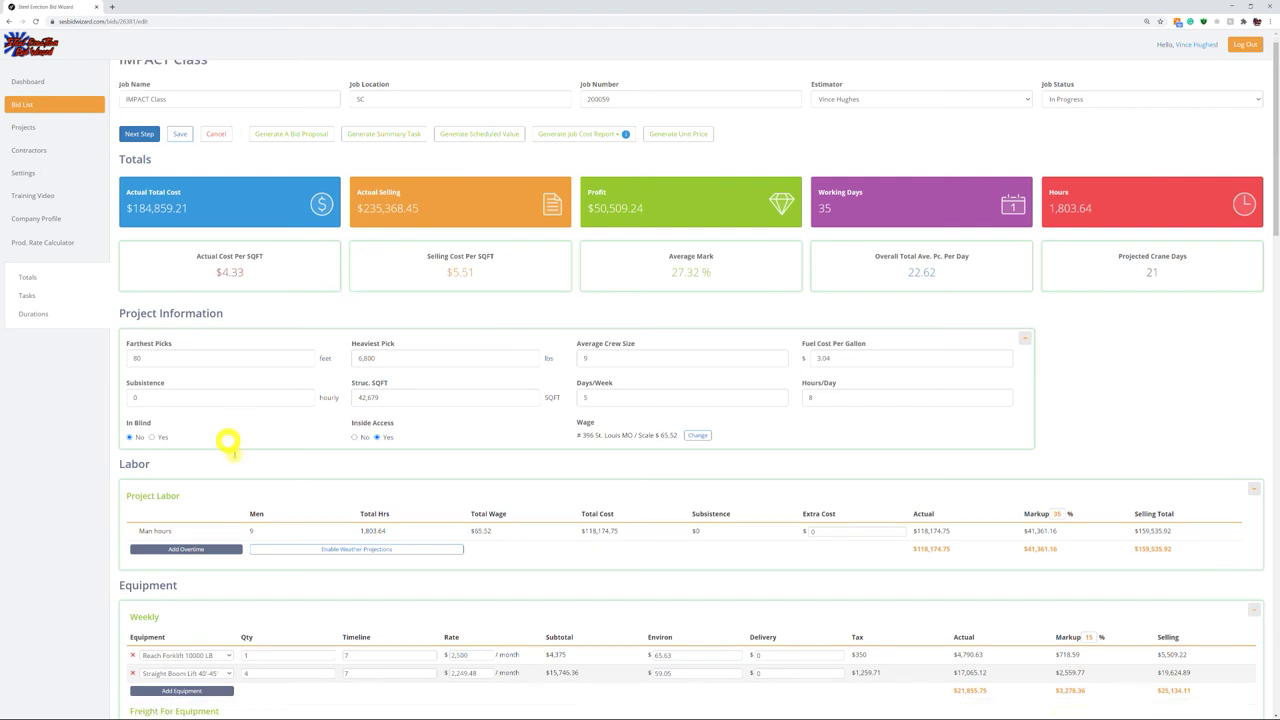
scroll(229, 440, "down", 1)
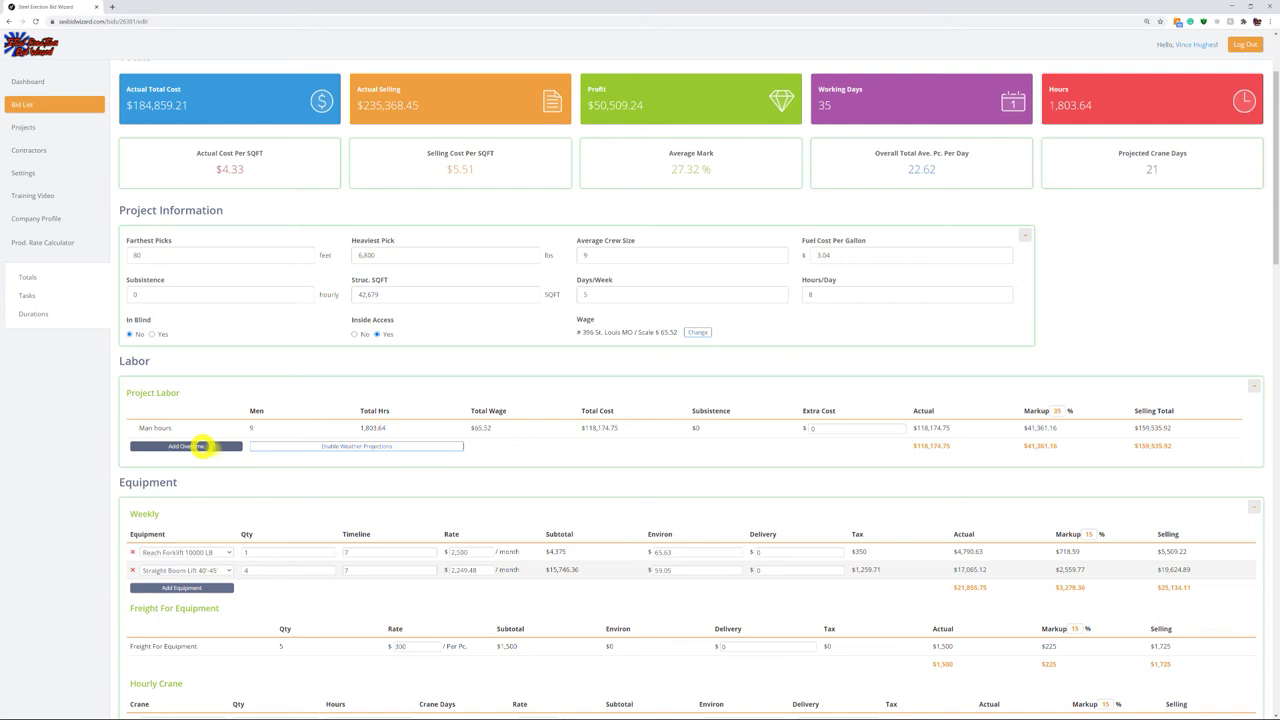
left_click(200, 446)
left_click(364, 447)
type("400")
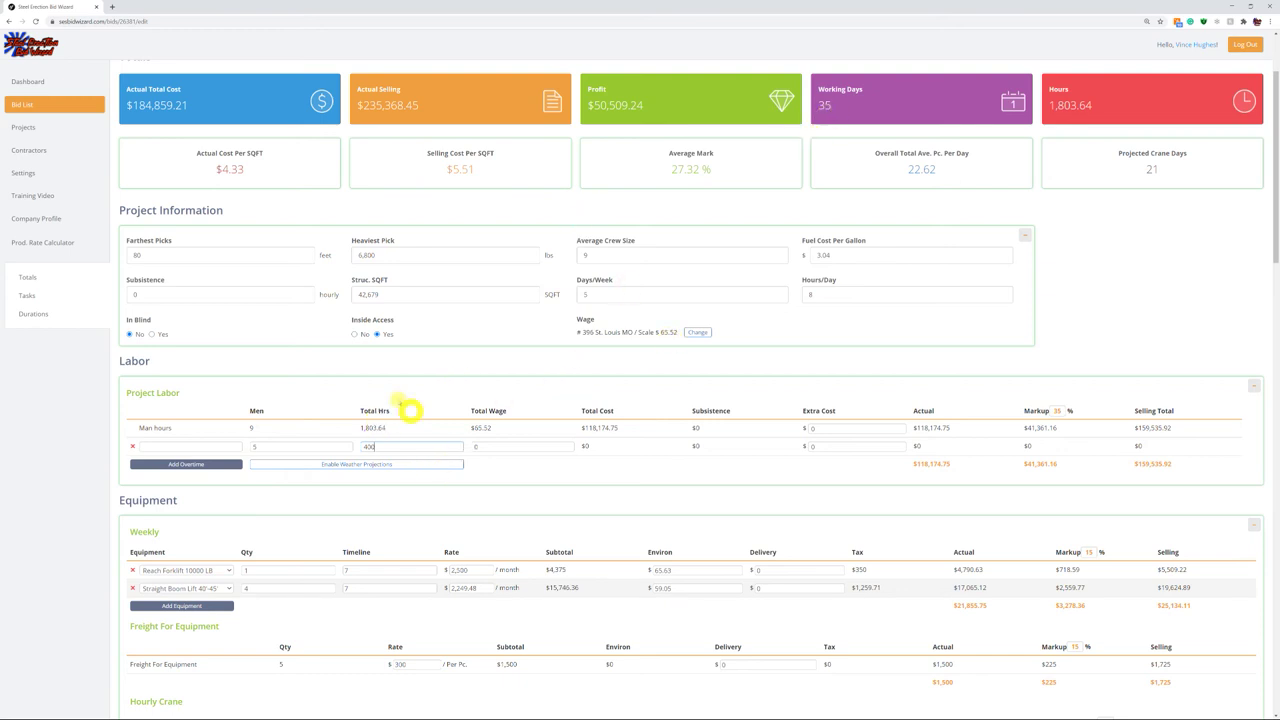
Assign overtime to Erect Steel Columns, Beams, Bracing: 3 days on the 2nd Floor, 1 on the 3rd Floor and 1 on the Roof
left_click(32, 316)
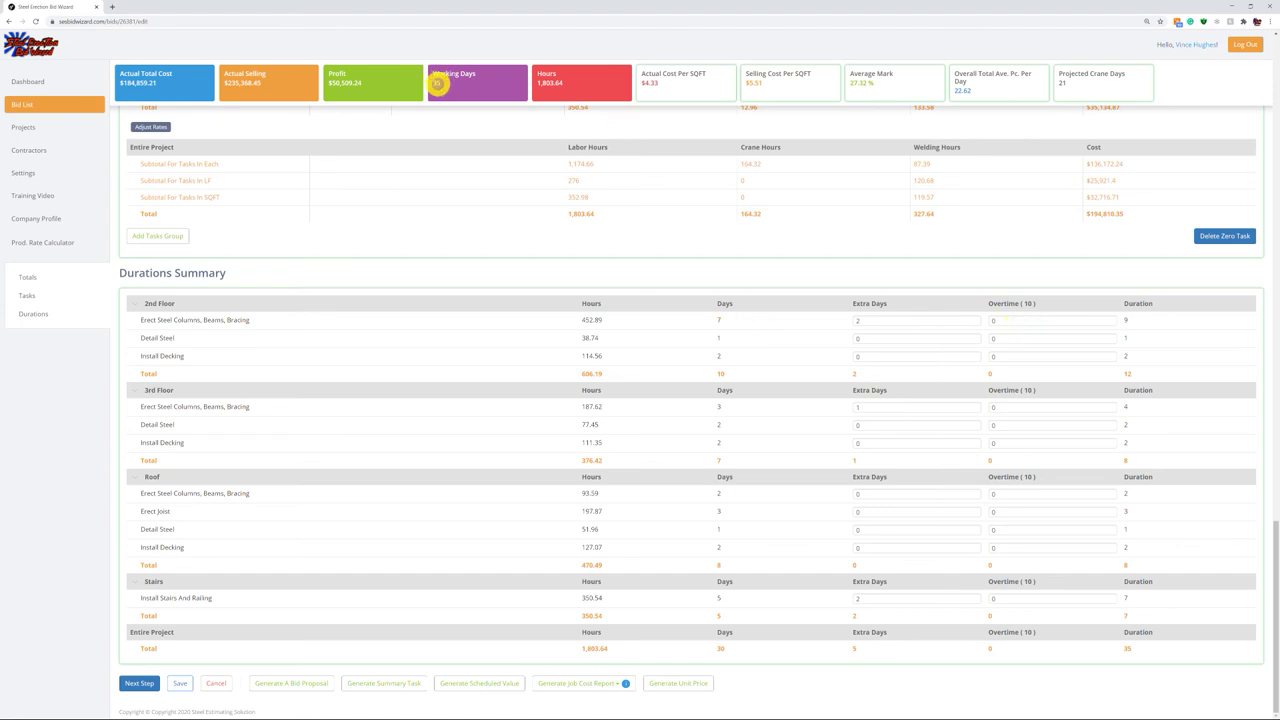
double_click(990, 322)
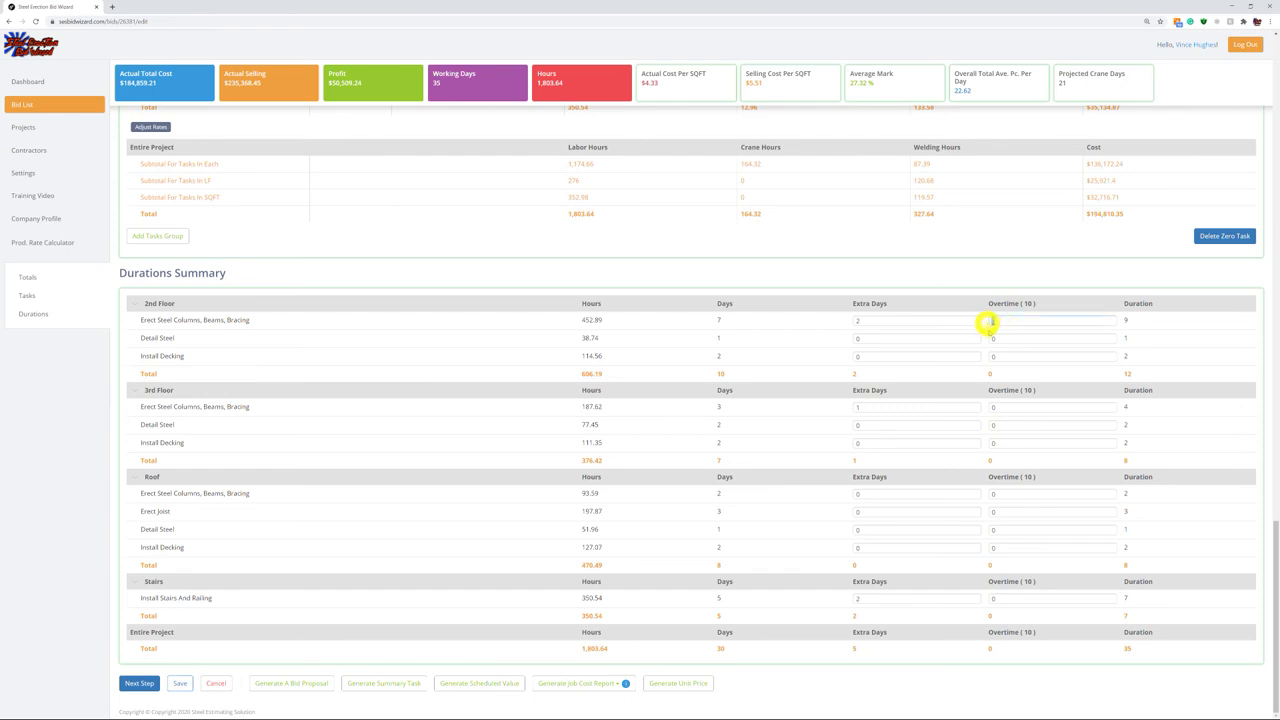
type("1")
key("BackSpace")
type("3")
left_click(995, 407)
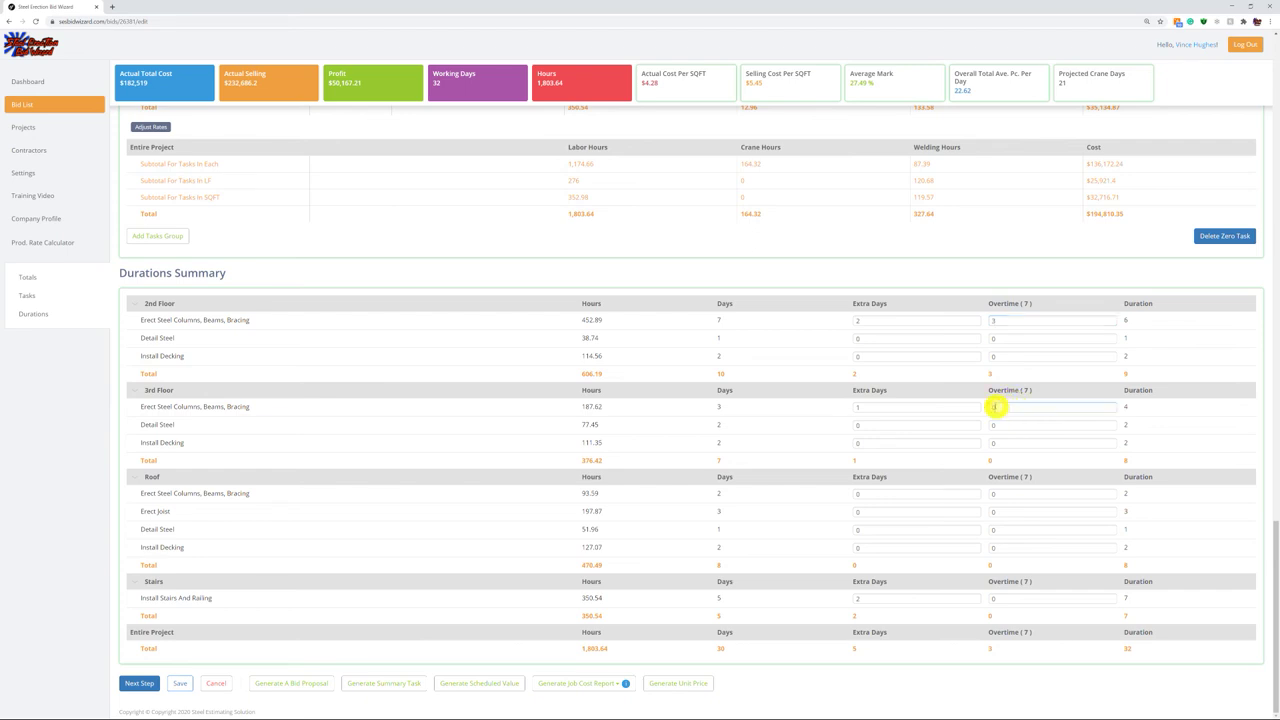
double_click(992, 408)
type("1")
double_click(990, 494)
type("1")
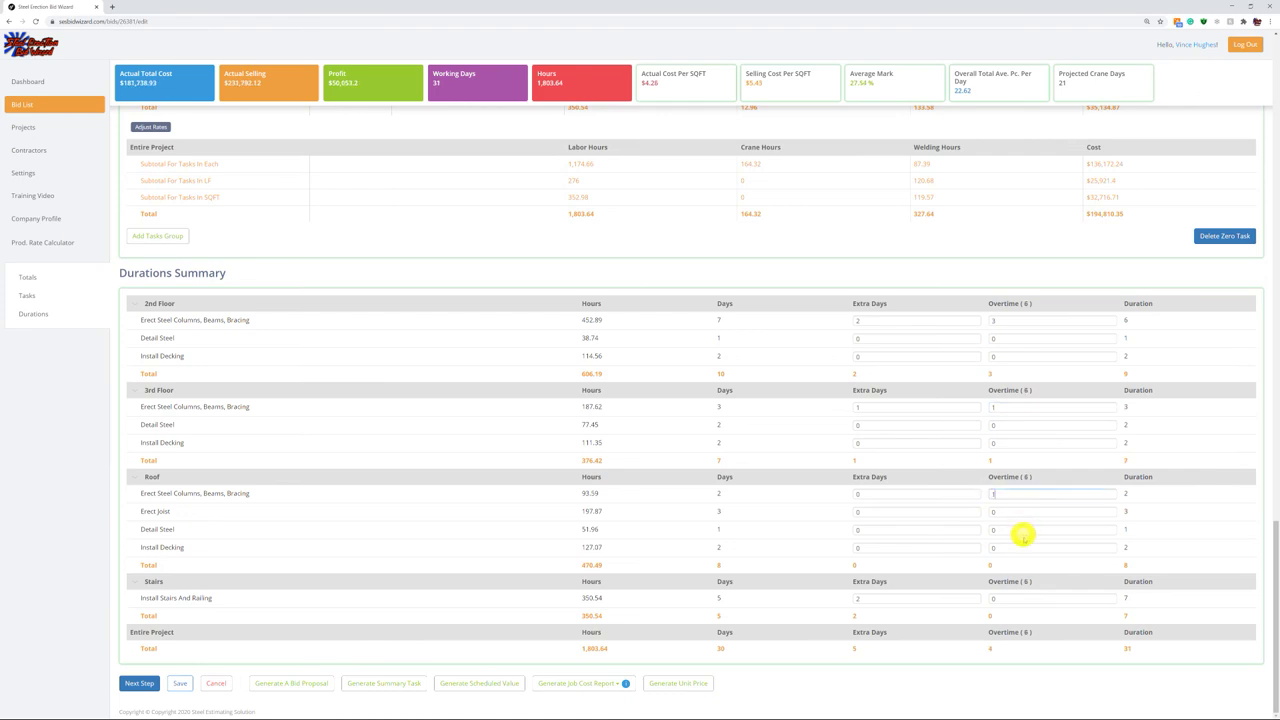
left_click(982, 688)
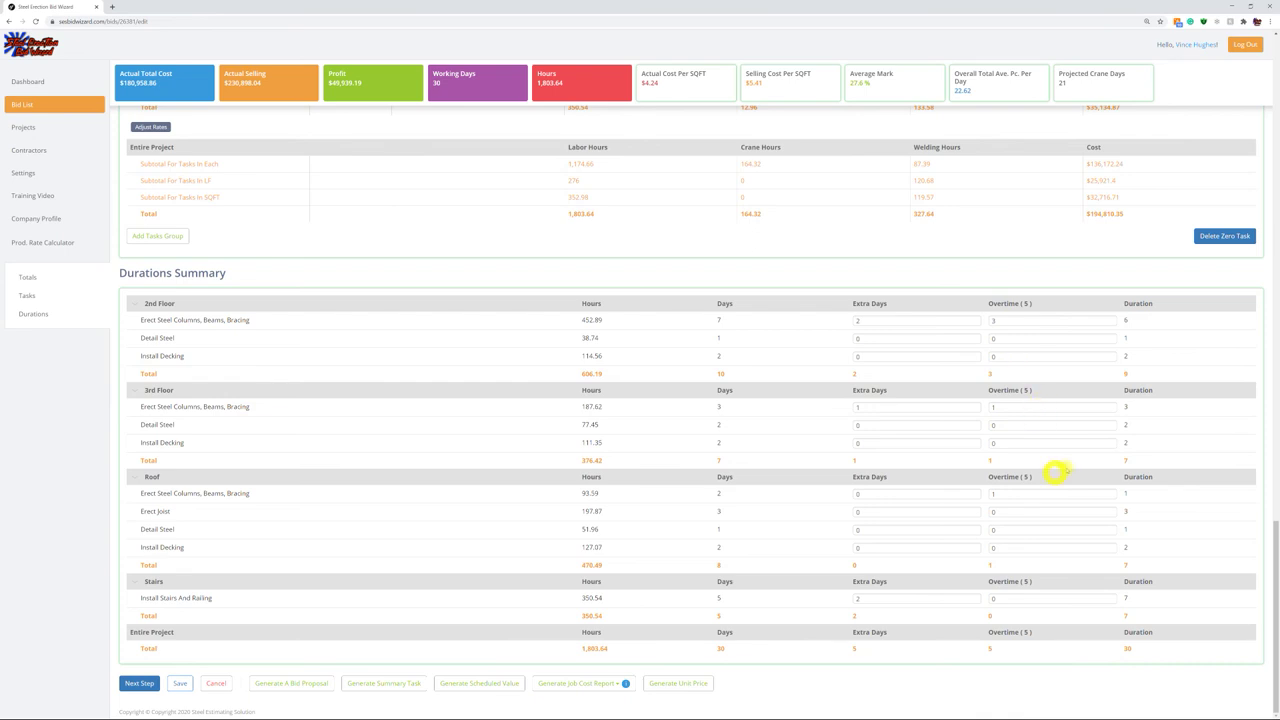
Assign overtime of 2 to Install Stairs And Railing and 1 each to Roof Erect Joist, 3rd Floor Detail Steel and 3rd Floor Install Decking
left_click(993, 598)
type("2")
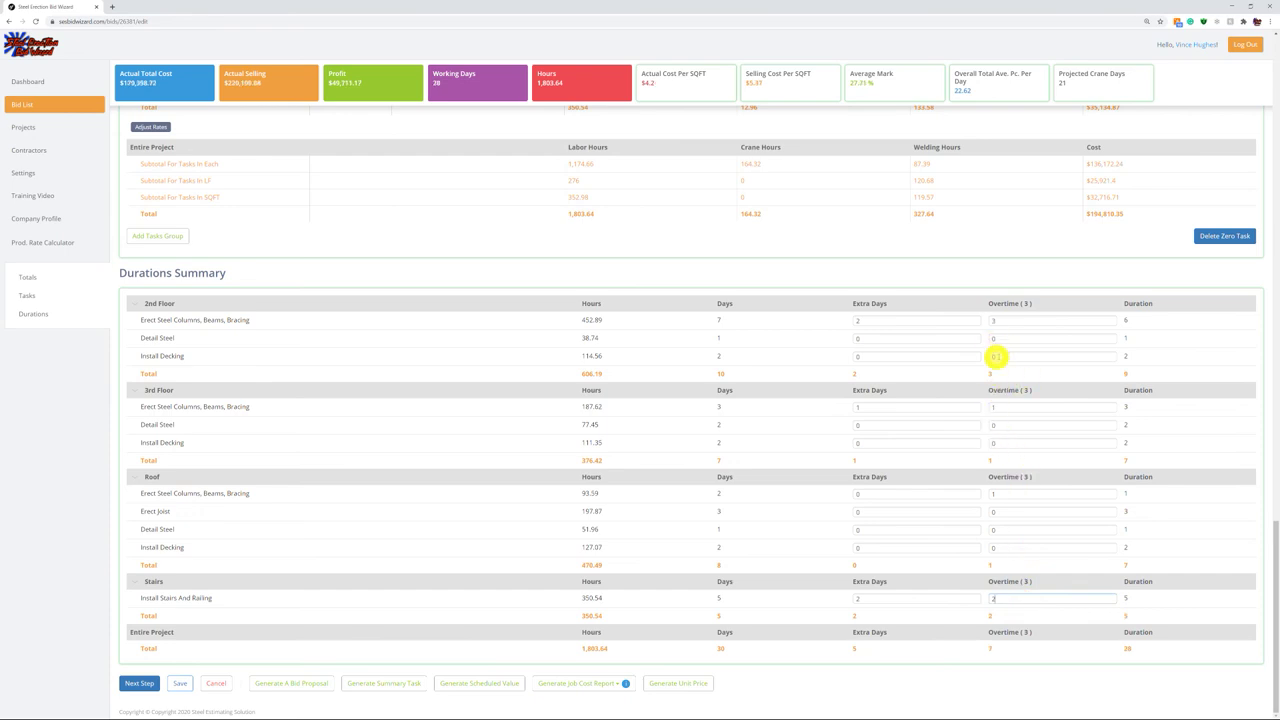
left_click(989, 515)
type("1")
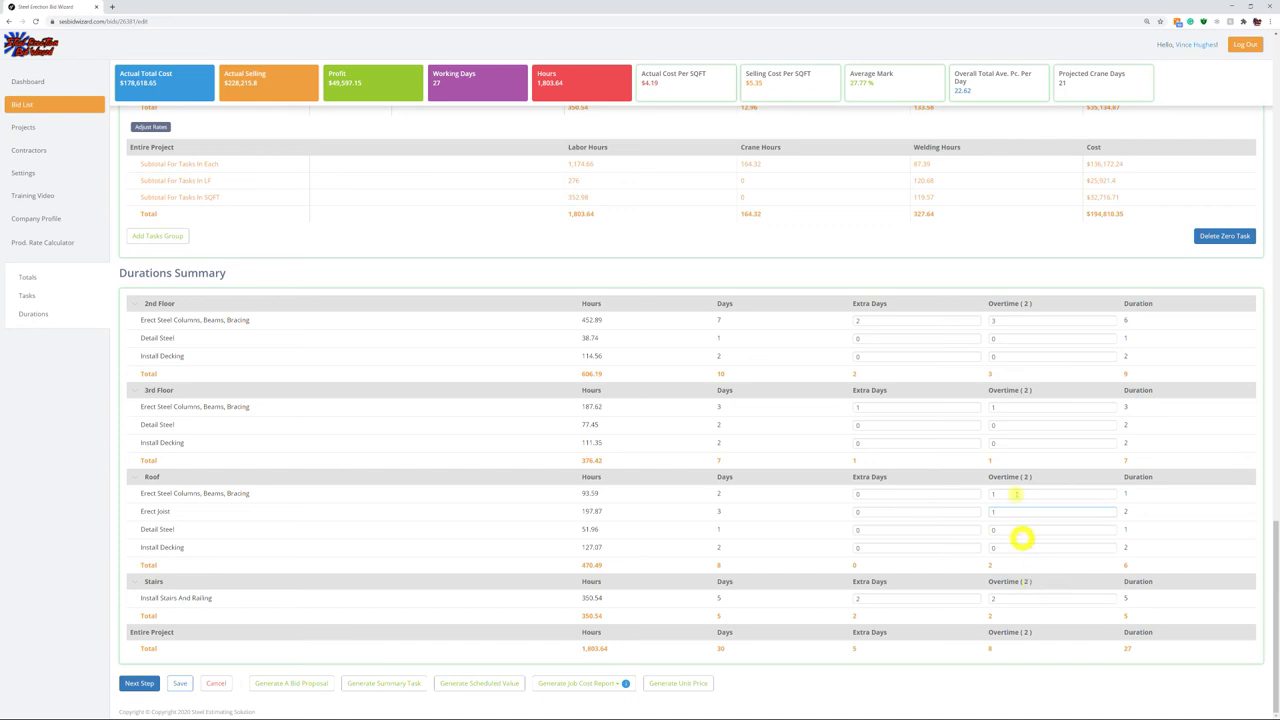
left_click(1000, 425)
type("1")
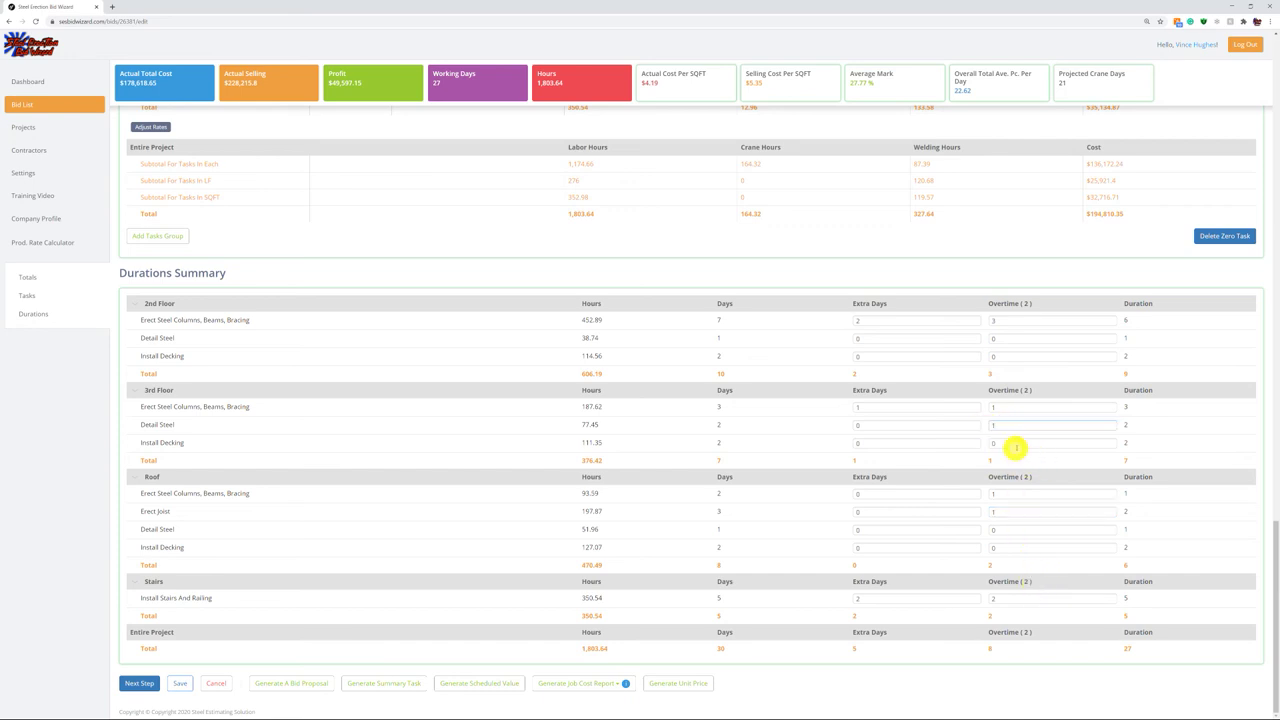
left_click(995, 443)
type("1")
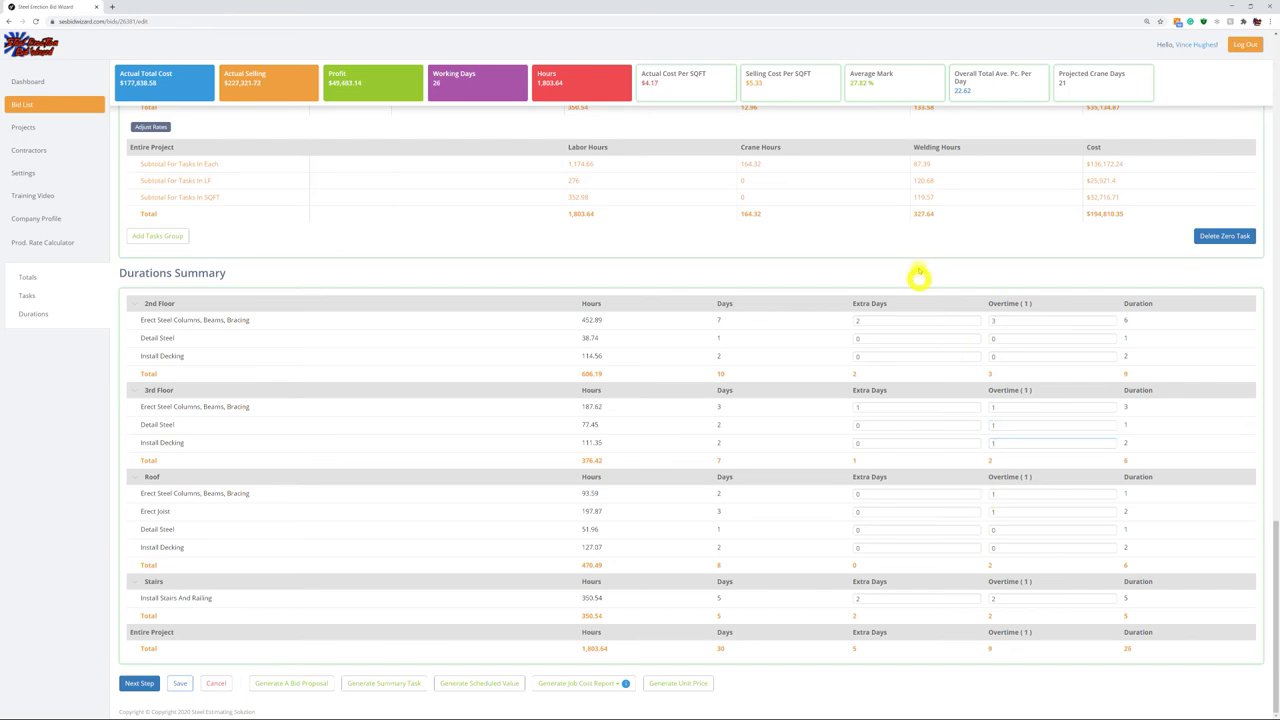
left_click(945, 274)
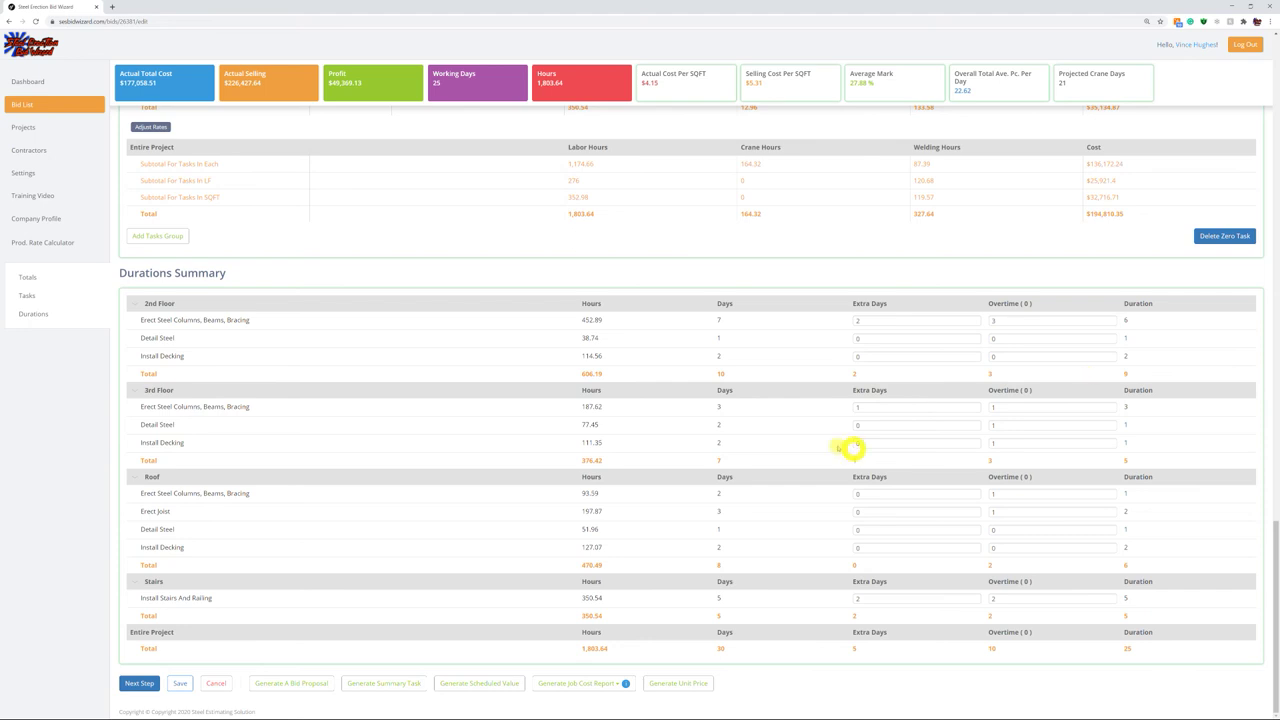
Try to generate the unit price report, and remove the unnamed overtime row from the project labor
scroll(838, 448, "up", 4)
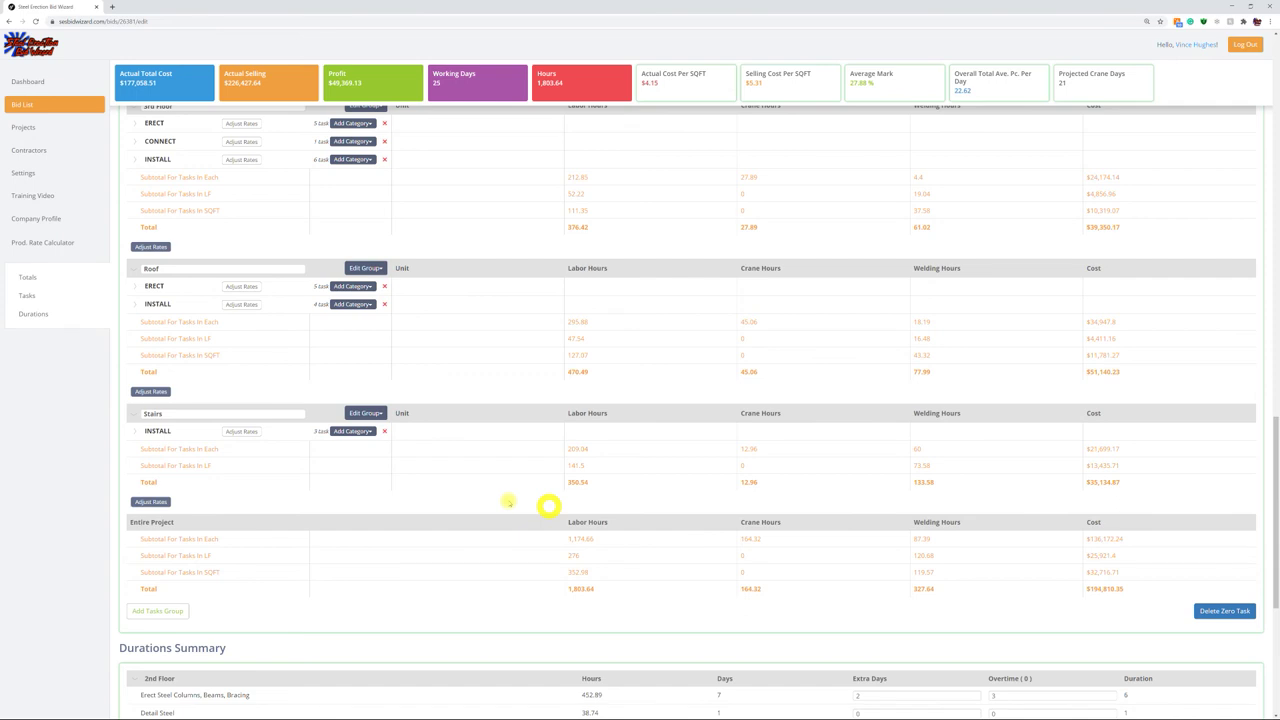
scroll(508, 502, "up", 15)
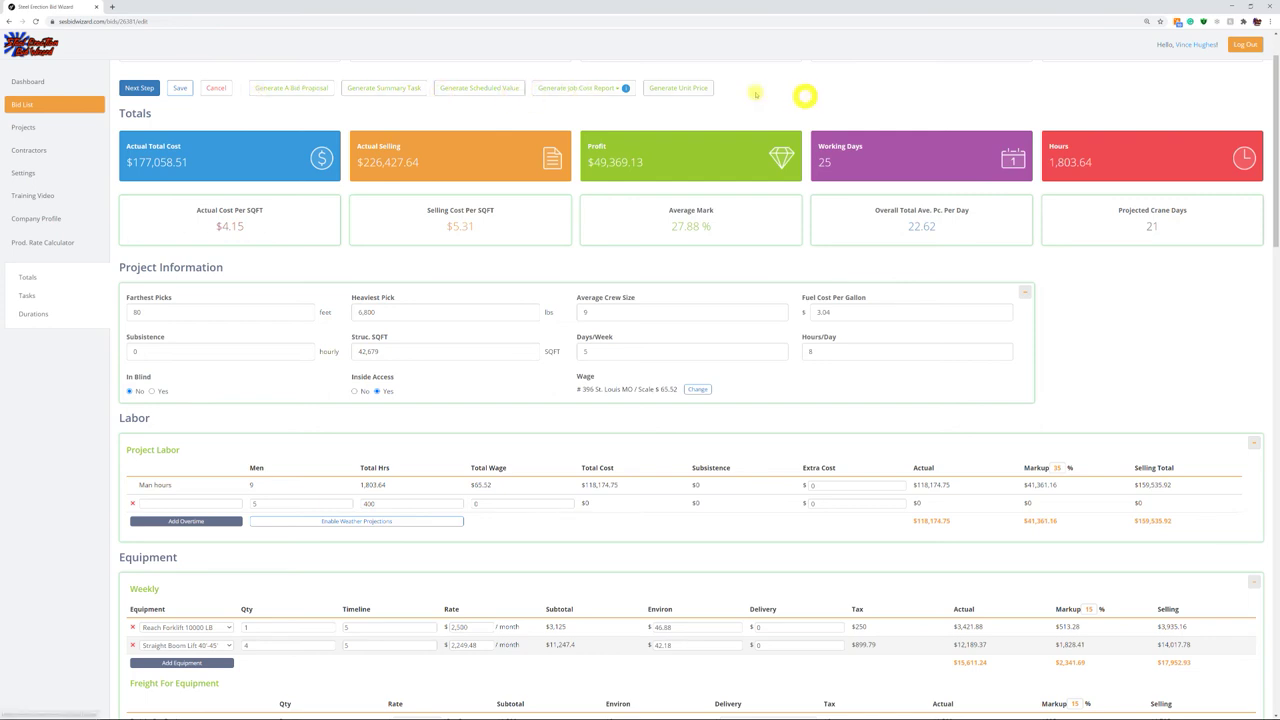
left_click(660, 88)
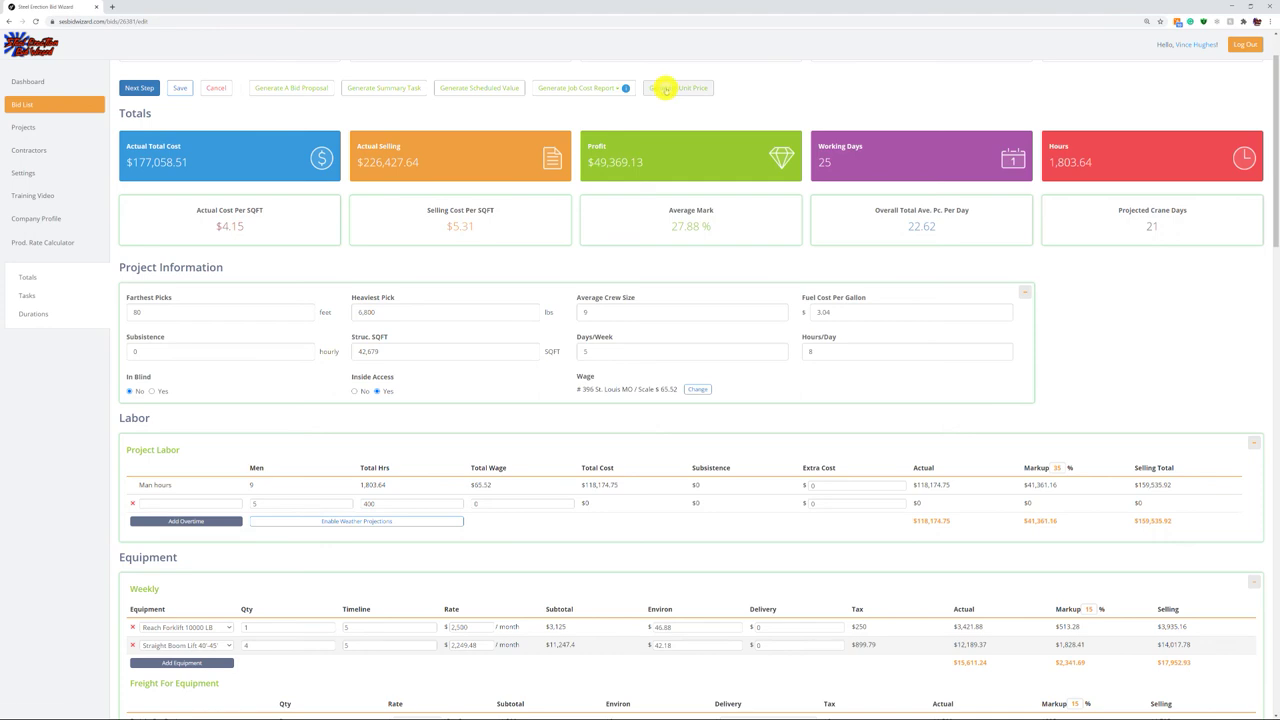
scroll(759, 101, "down", 4)
left_click(759, 101)
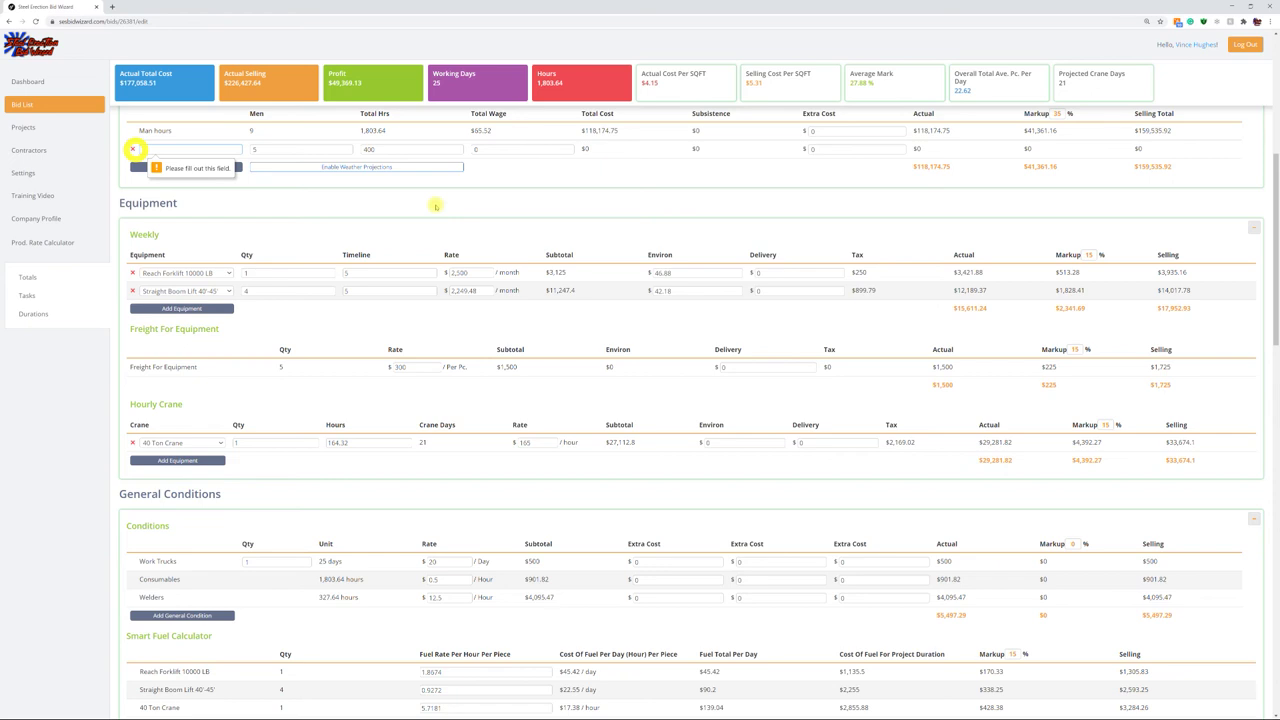
left_click(333, 163)
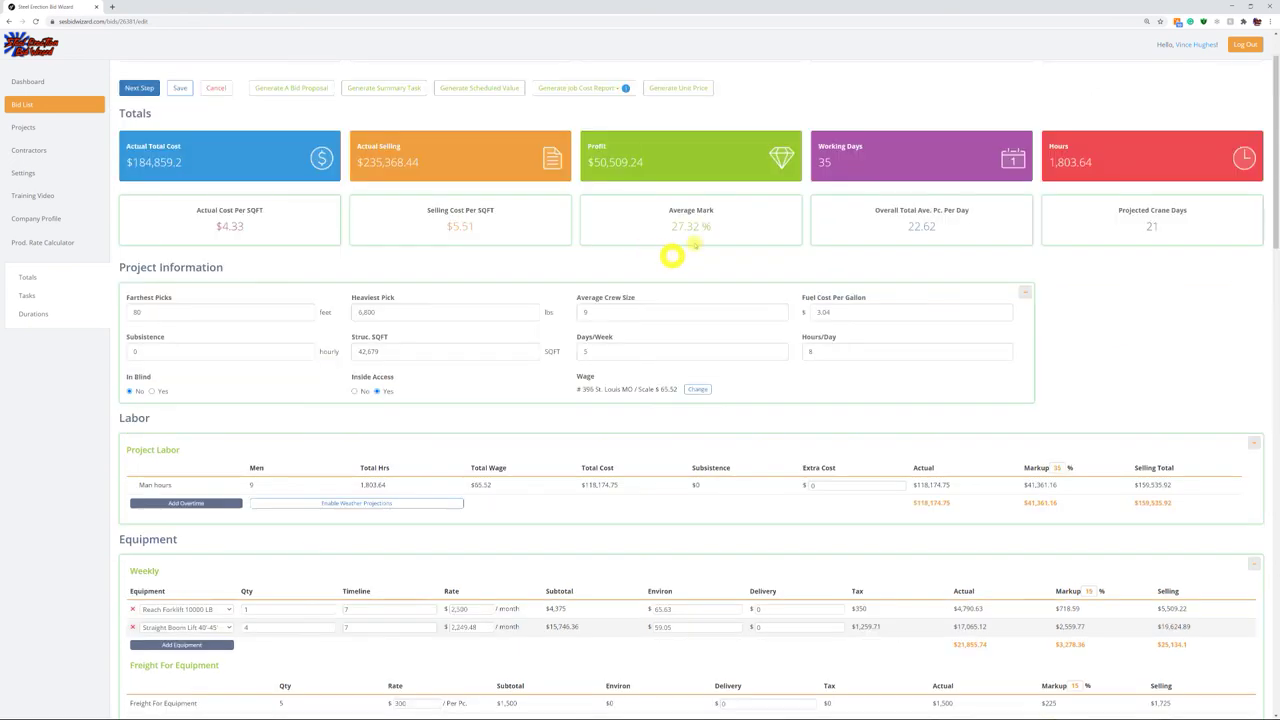
Open the unit price report setup and set the crew's unit price markup to 15%
left_click(690, 92)
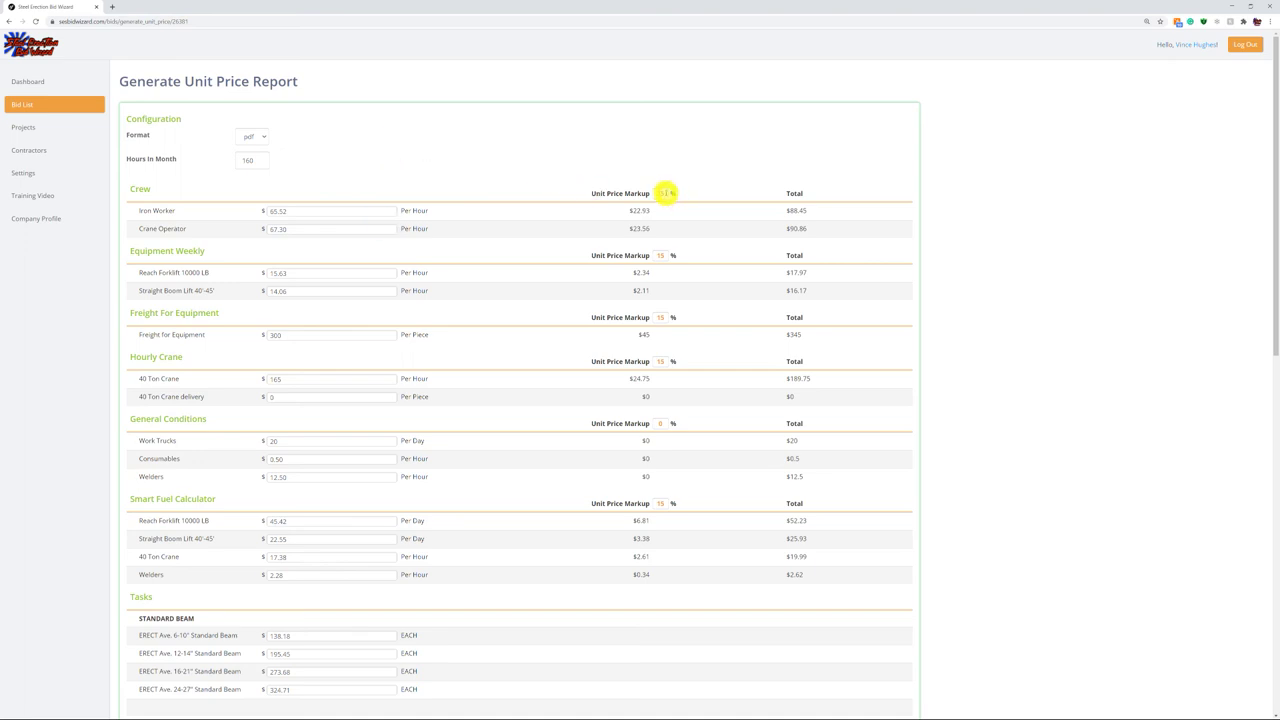
left_click(660, 193)
type("15")
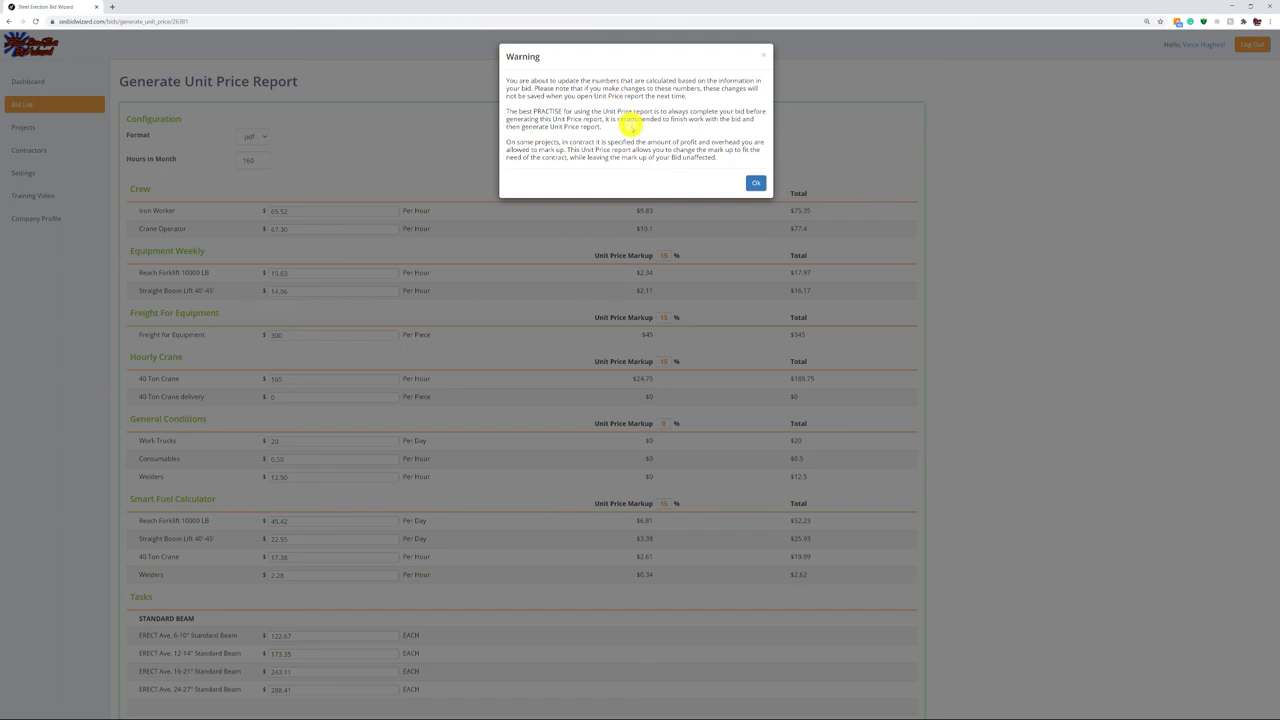
left_click(754, 182)
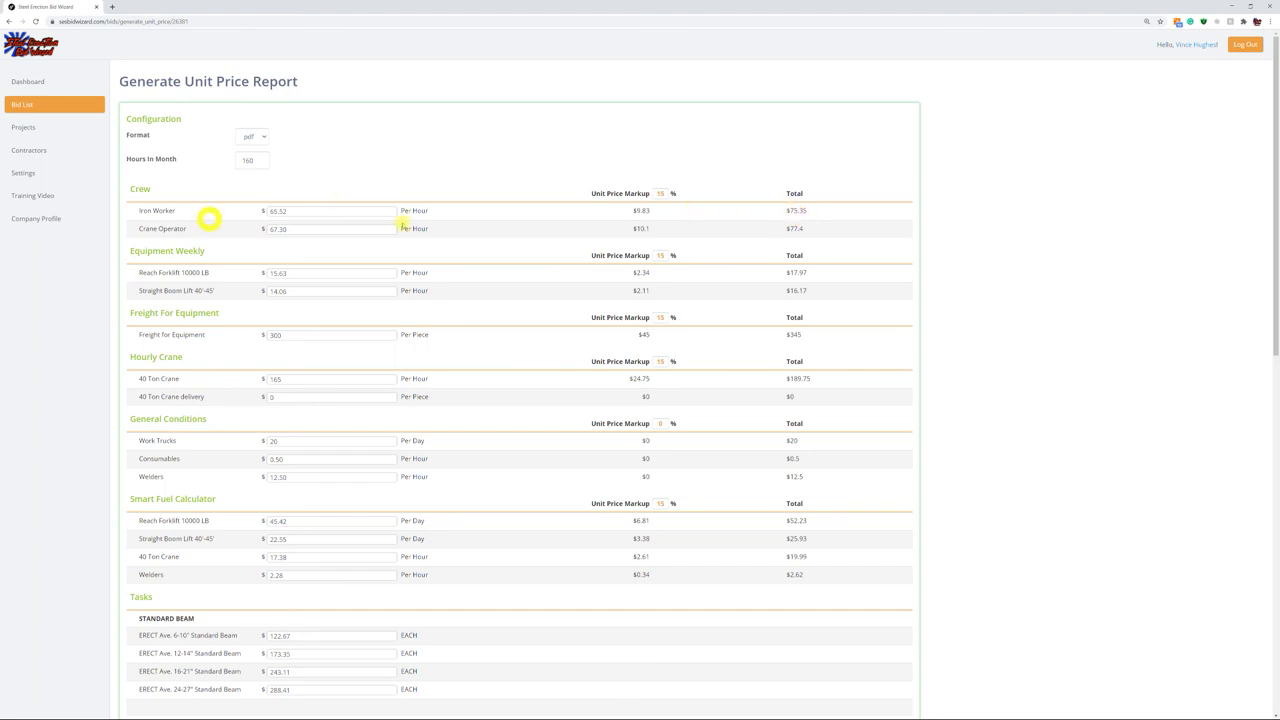
Examine the unit prices for equipment, crane, fuel and the individual erection tasks in the unit price report
scroll(795, 318, "down", 1)
scroll(795, 318, "down", 2)
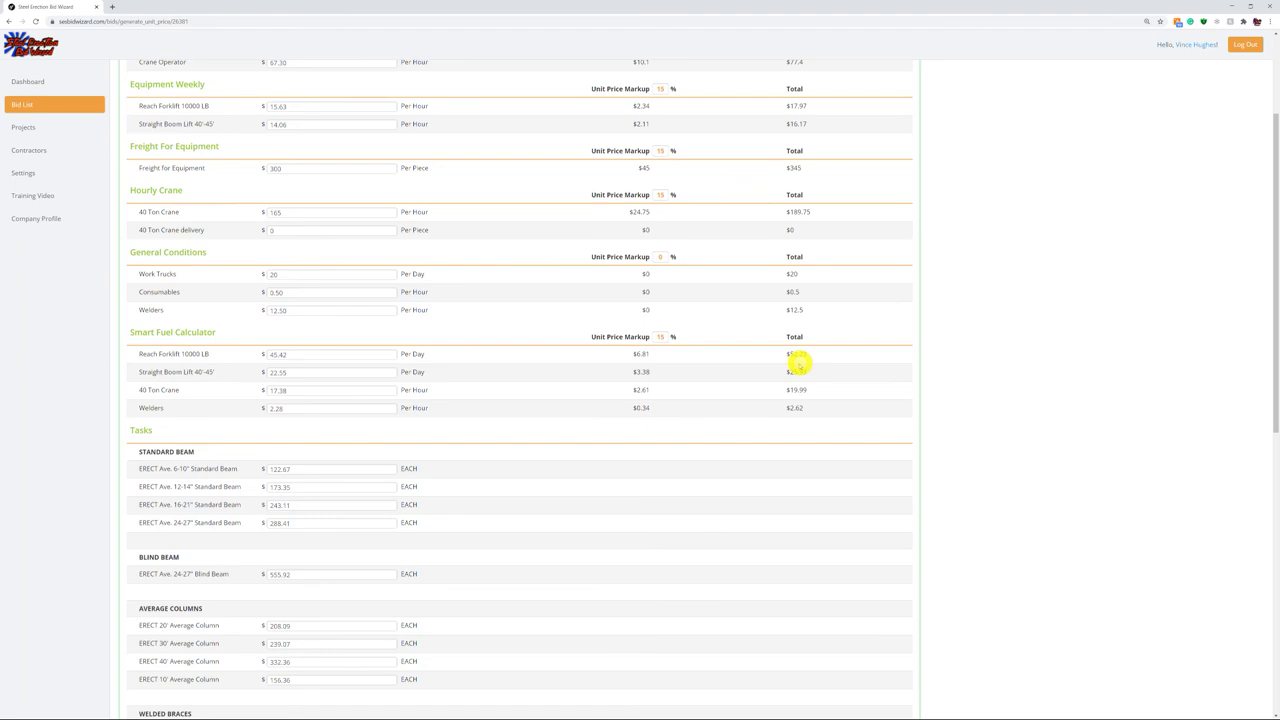
scroll(806, 355, "down", 2)
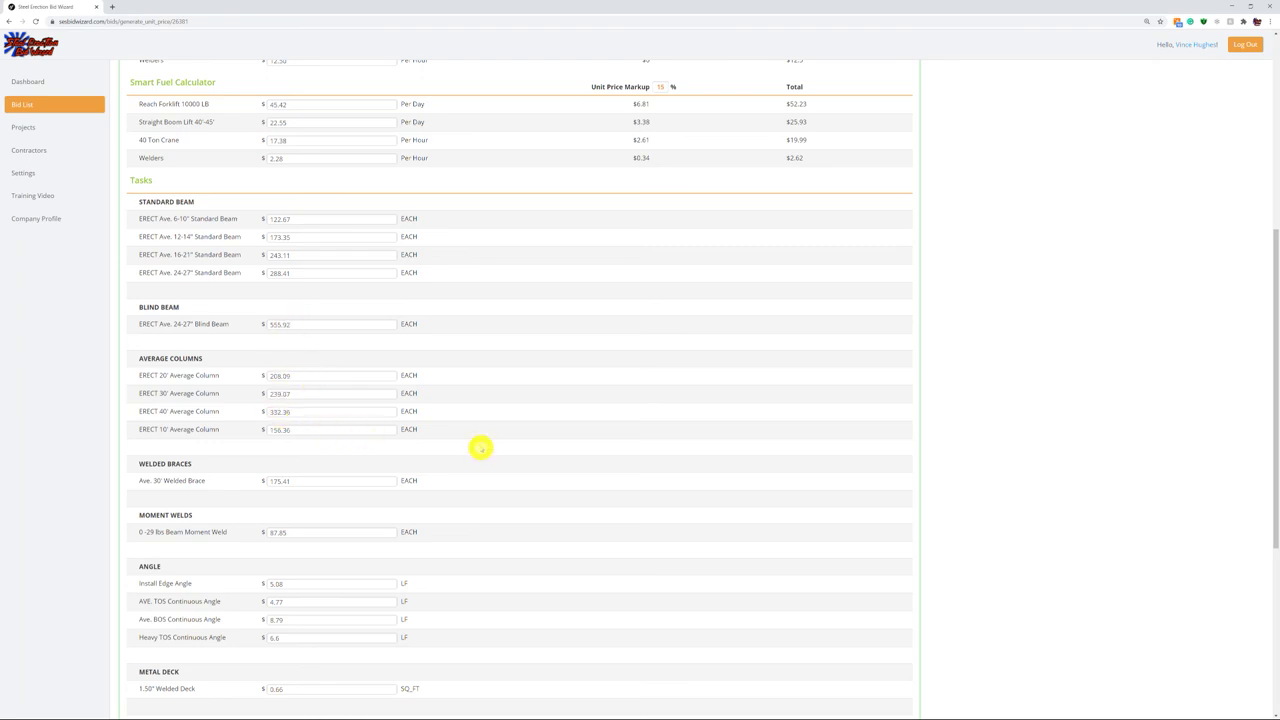
scroll(478, 458, "down", 1)
scroll(478, 459, "down", 3)
scroll(464, 470, "down", 3)
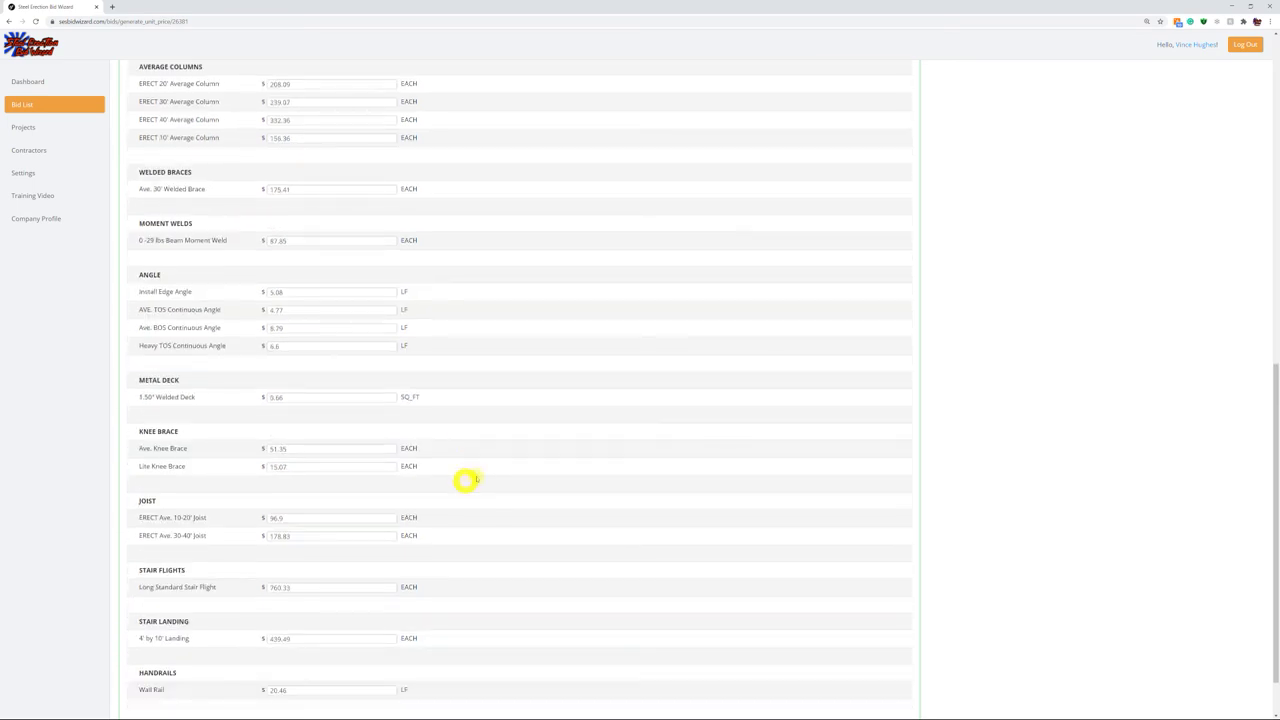
scroll(357, 577, "down", 2)
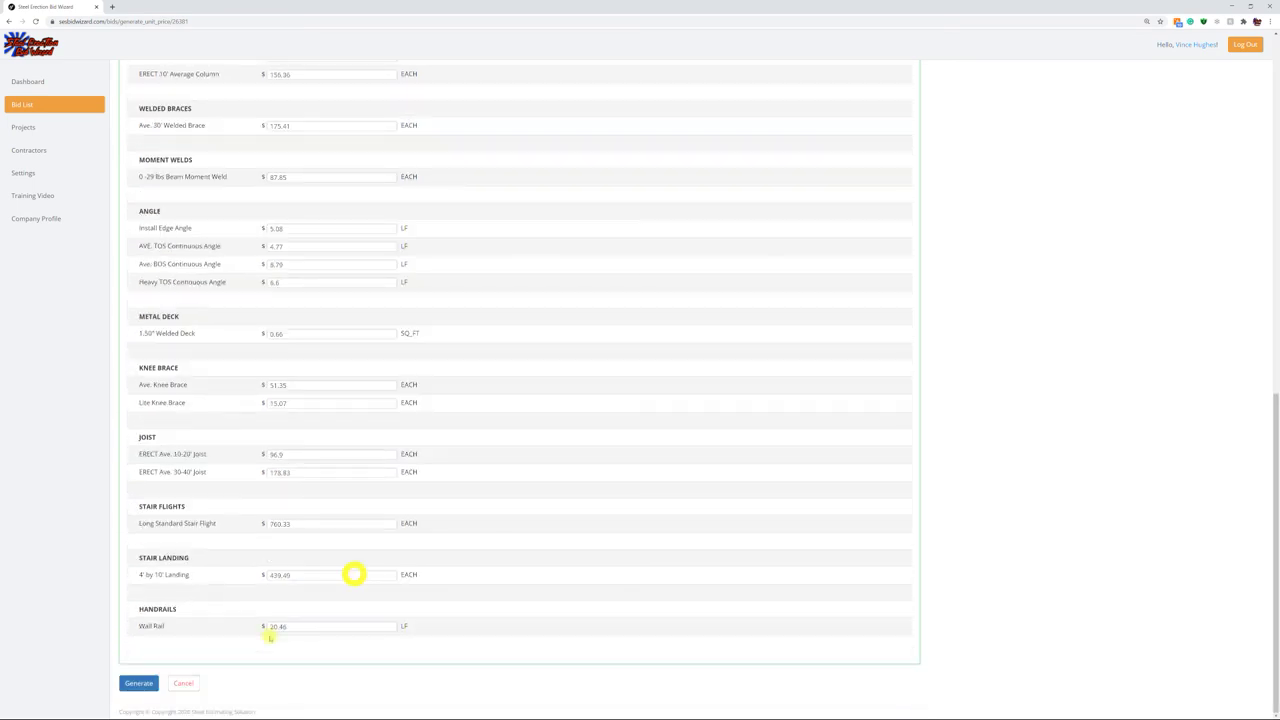
scroll(300, 610, "up", 3)
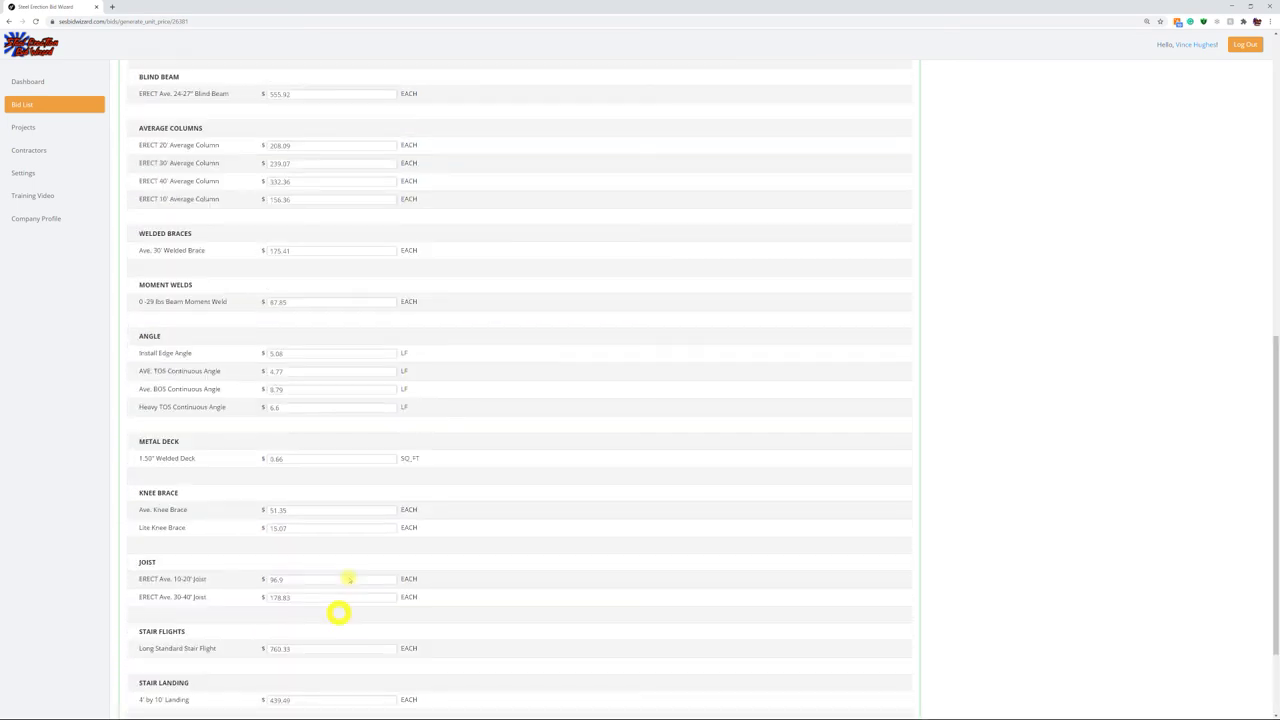
Review the unit prices from standard beams through handrails, and leave the unit price setup without generating the report
scroll(338, 613, "up", 15)
scroll(366, 537, "down", 3)
scroll(357, 524, "down", 6)
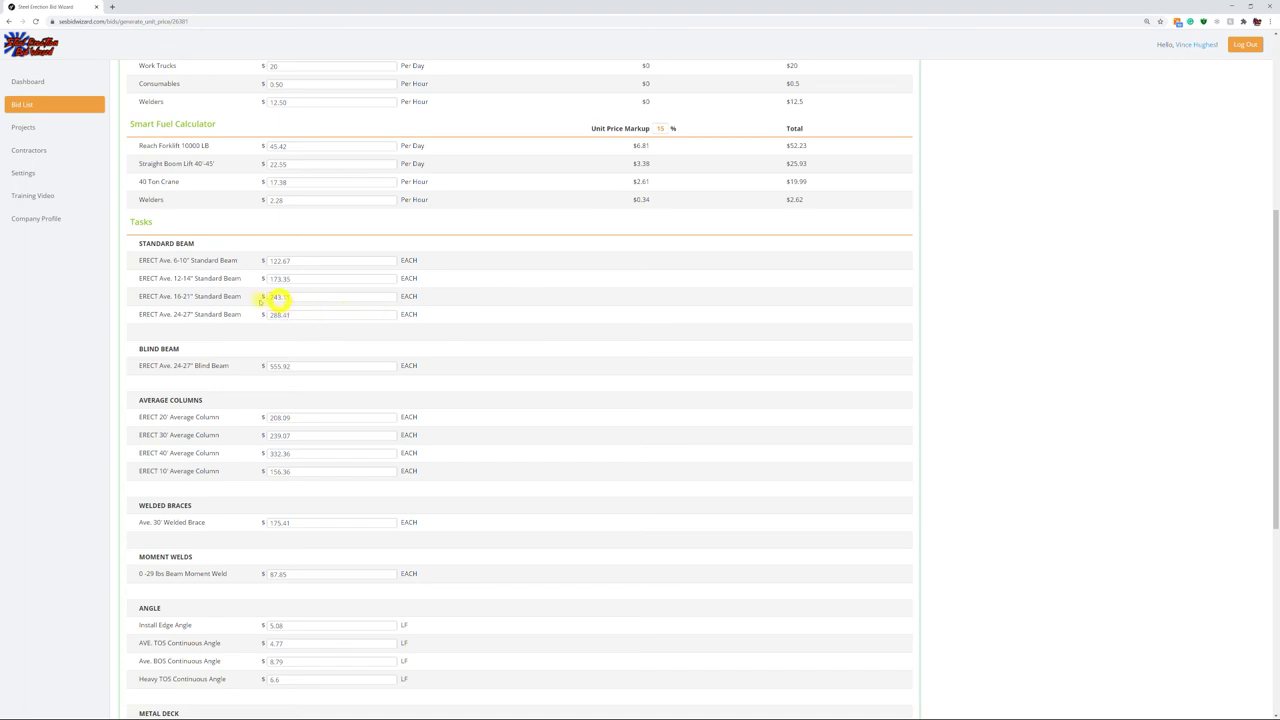
scroll(382, 538, "down", 9)
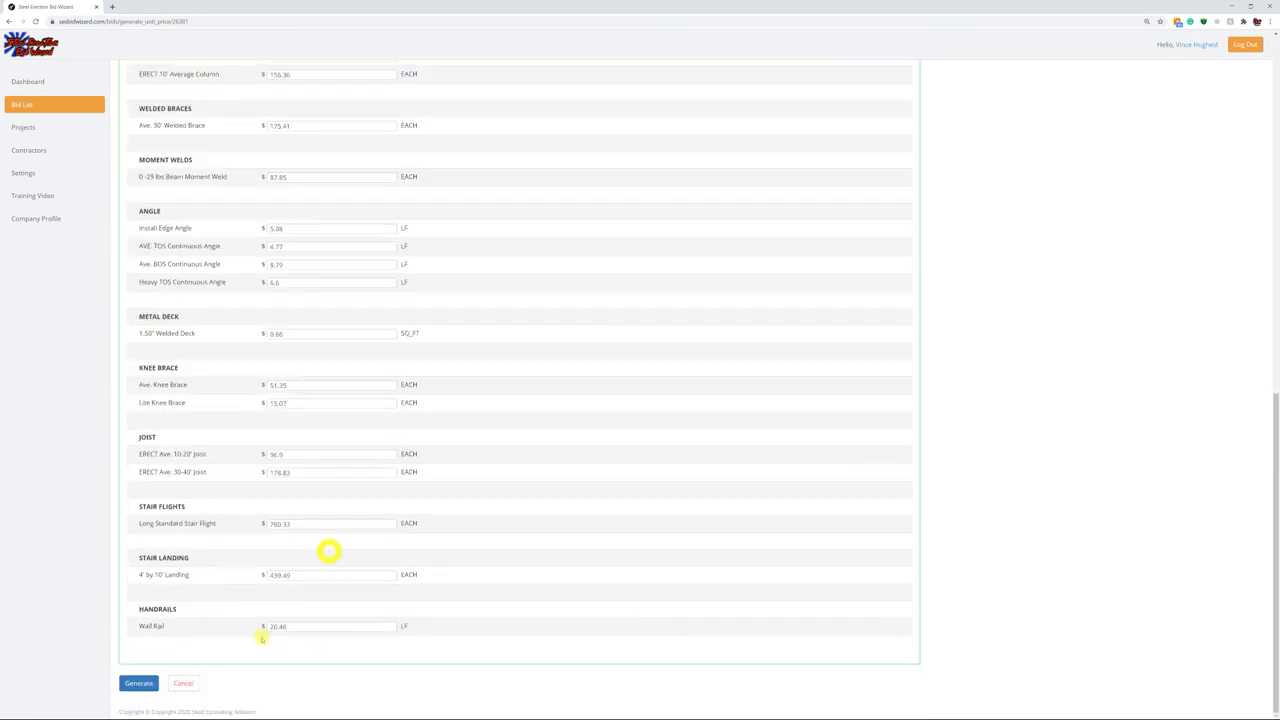
left_click(184, 684)
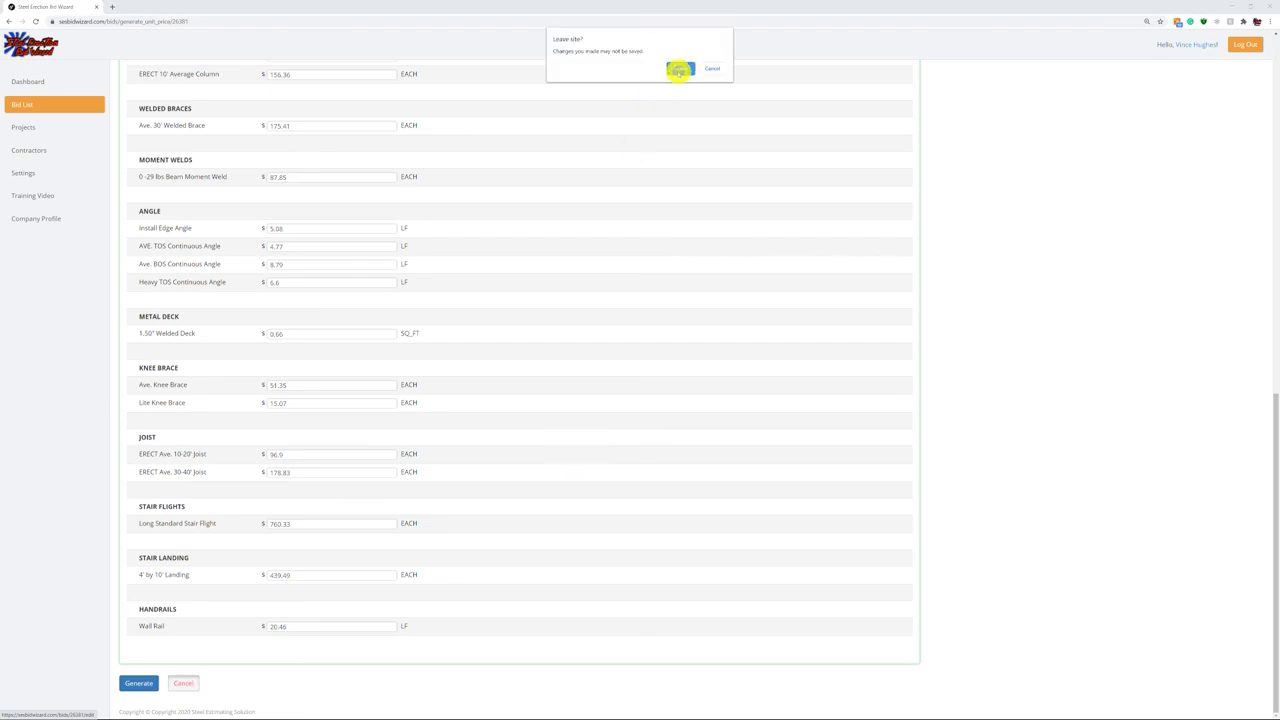
left_click(679, 70)
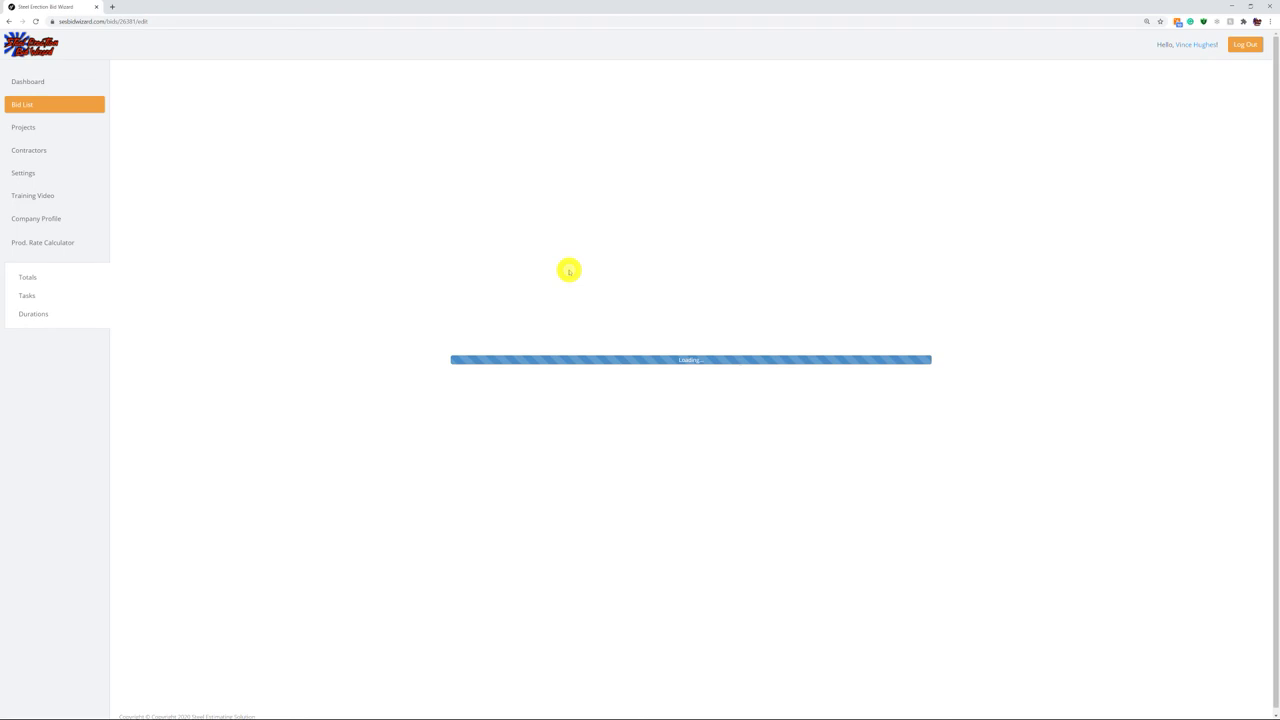
Generate the job cost report in XLS format and open the downloaded workbook in Excel
left_click(608, 156)
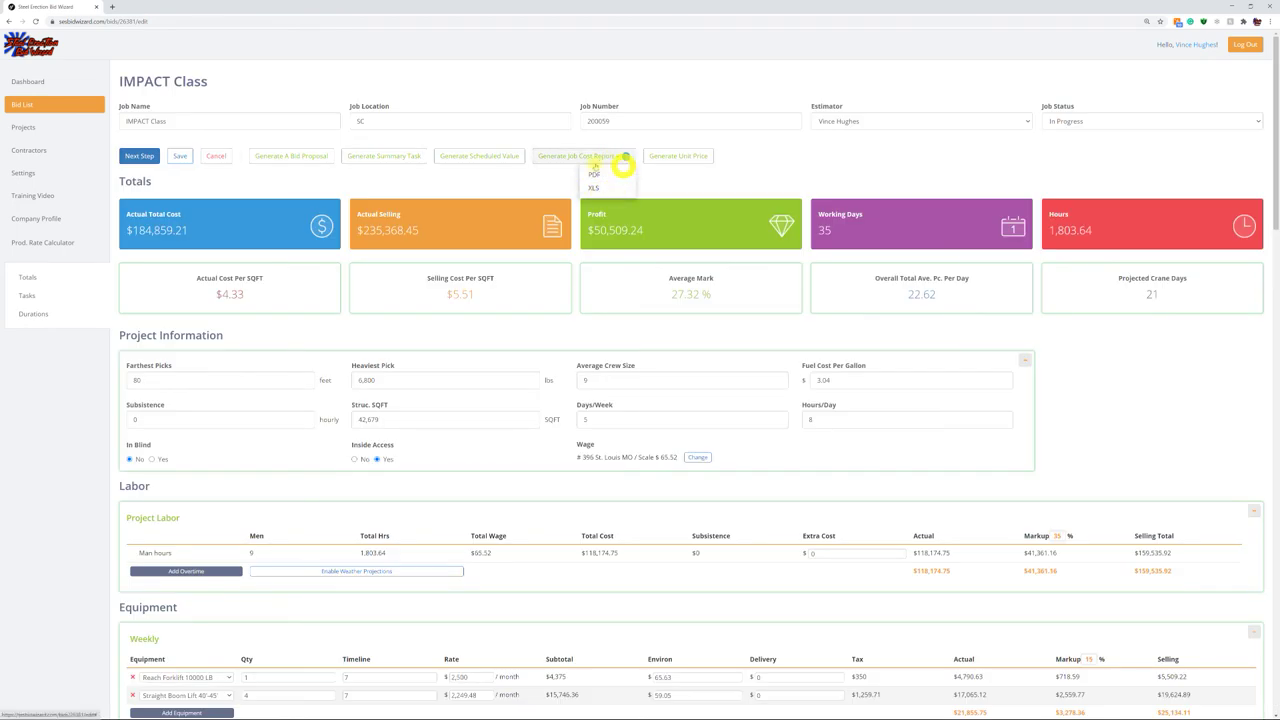
left_click(598, 189)
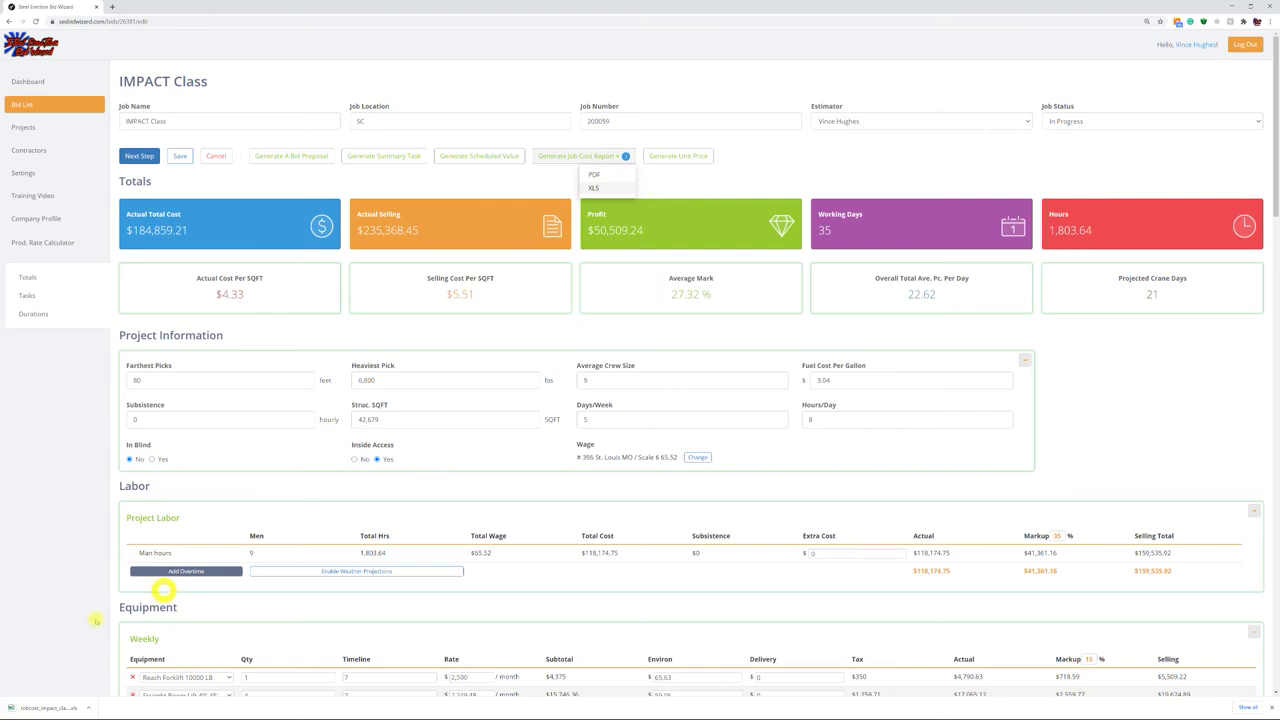
left_click(40, 708)
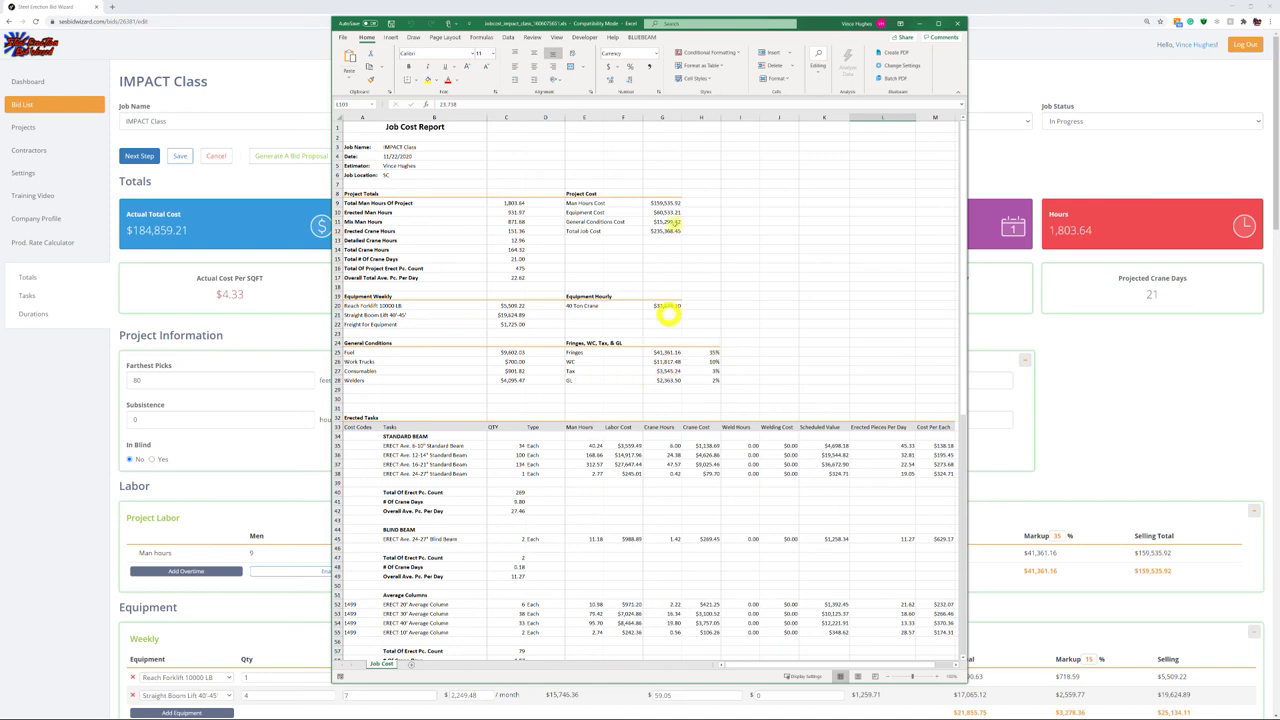
Examine the total job cost and the fringes, WC, tax and GL amounts in the report, and widen the workbook window
left_click(670, 231)
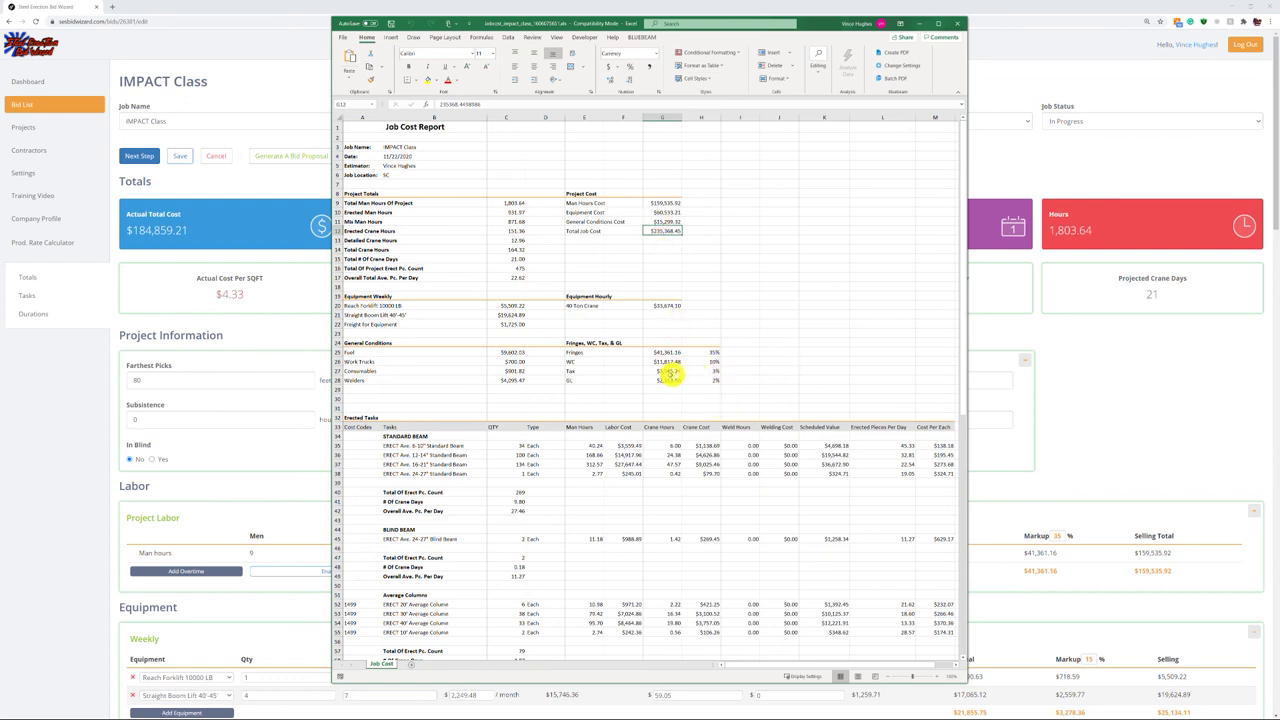
left_click_drag(664, 352, 667, 380)
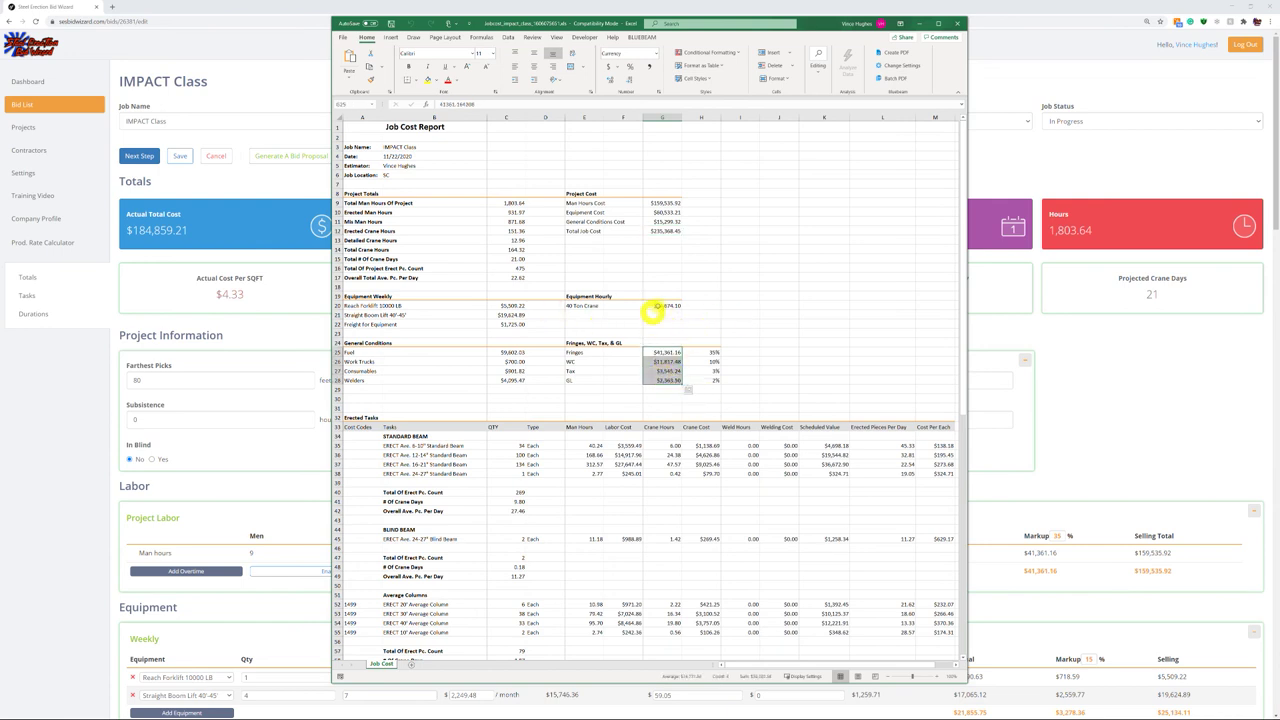
left_click(780, 296)
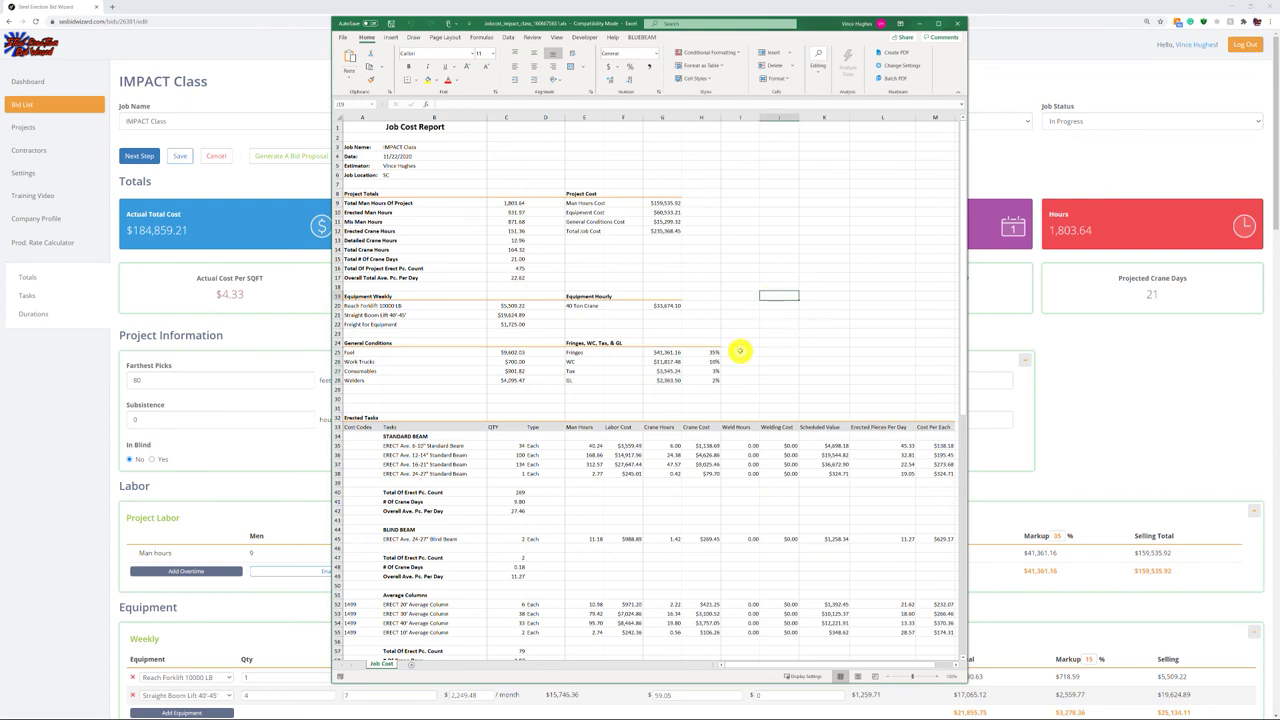
scroll(740, 347, "down", 1)
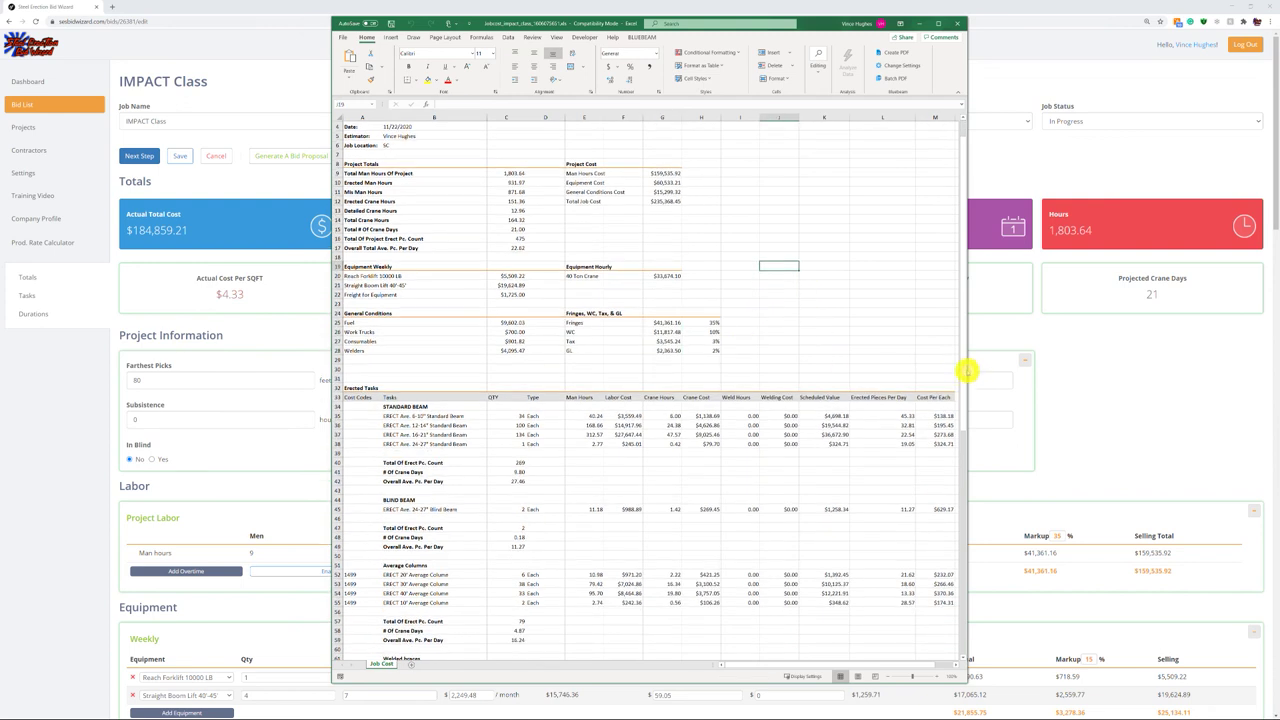
left_click_drag(969, 371, 1013, 371)
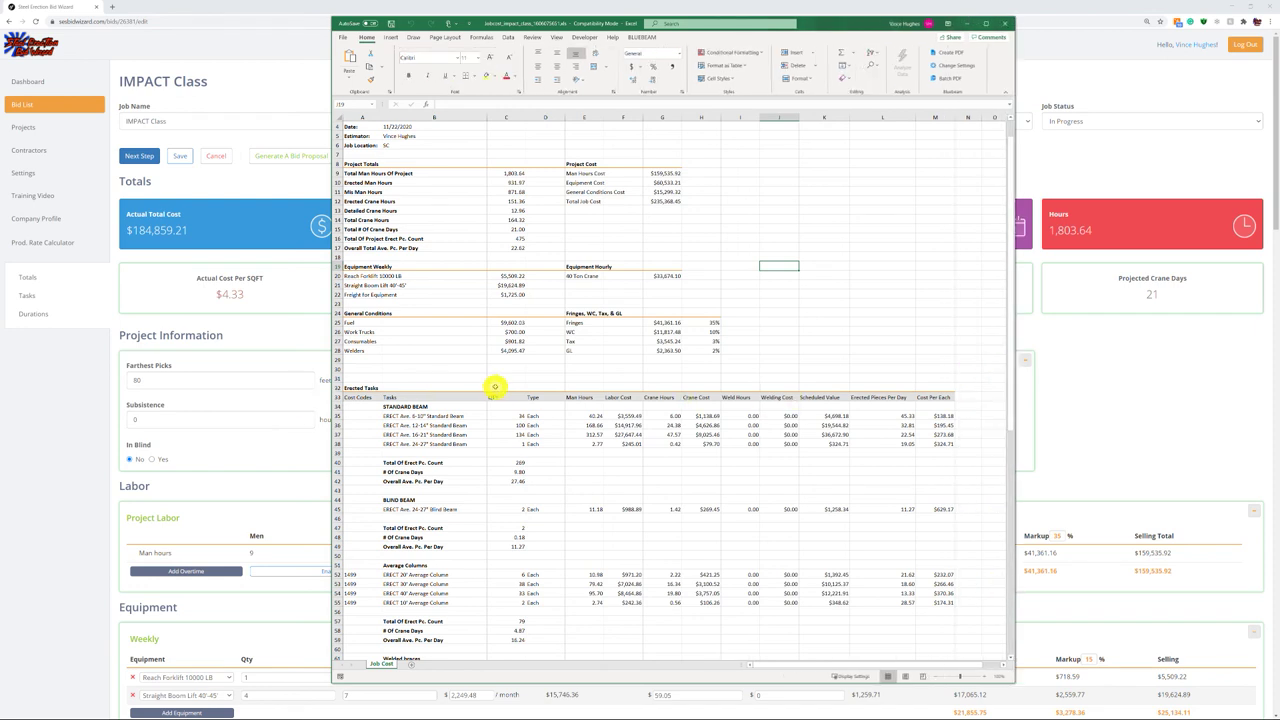
Examine the erected tasks with their piece counts and crane days, and the cost codes of the detailed tasks, in the job cost report
scroll(500, 390, "down", 5)
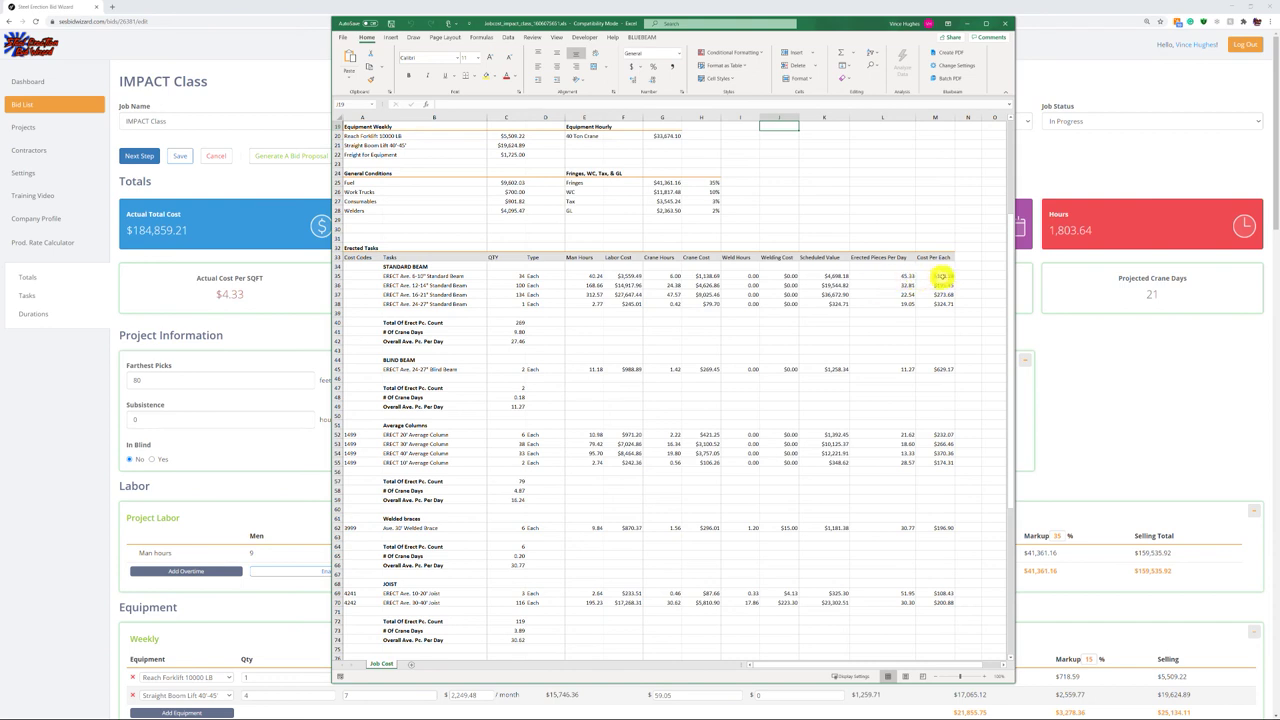
left_click_drag(425, 322, 552, 342)
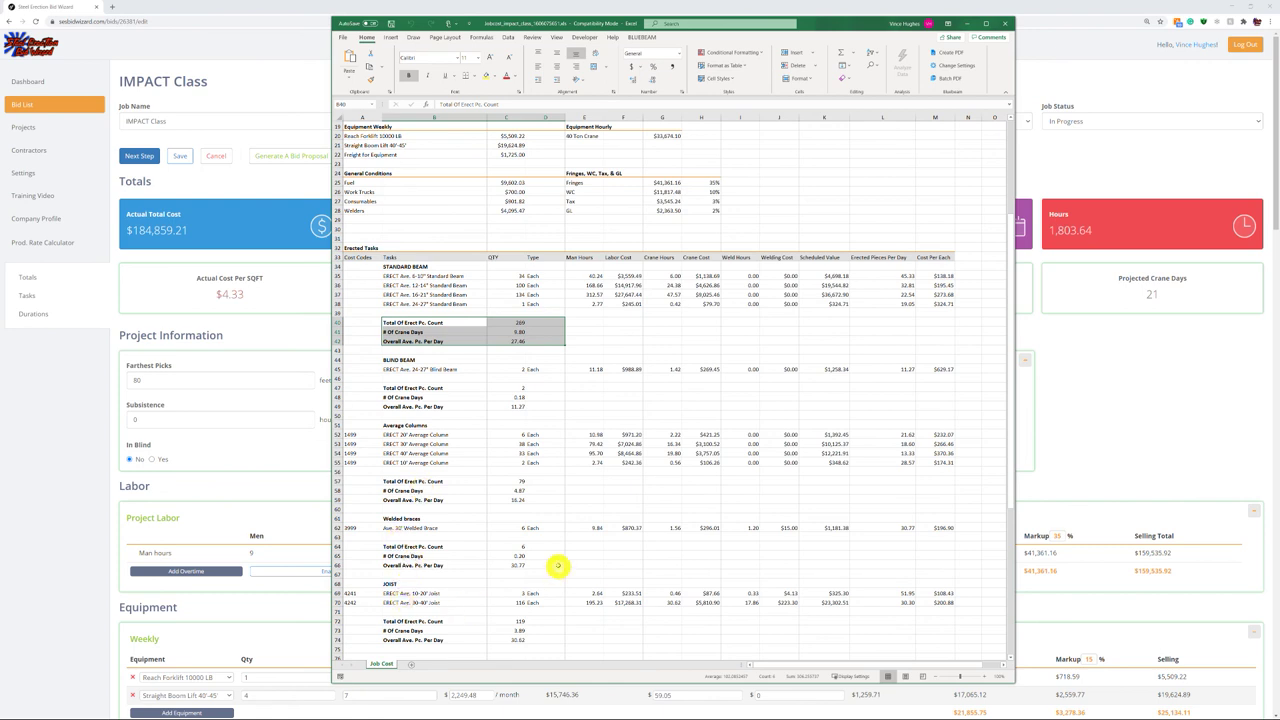
scroll(555, 567, "down", 1)
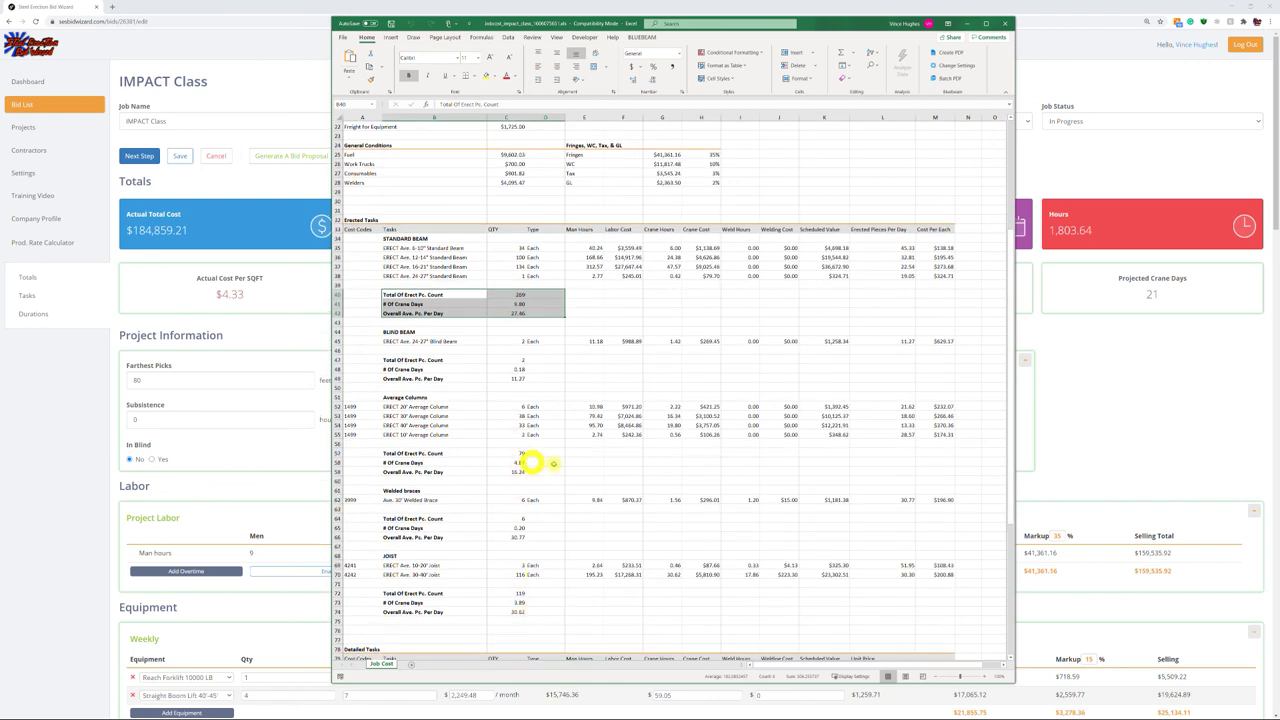
scroll(585, 491, "down", 3)
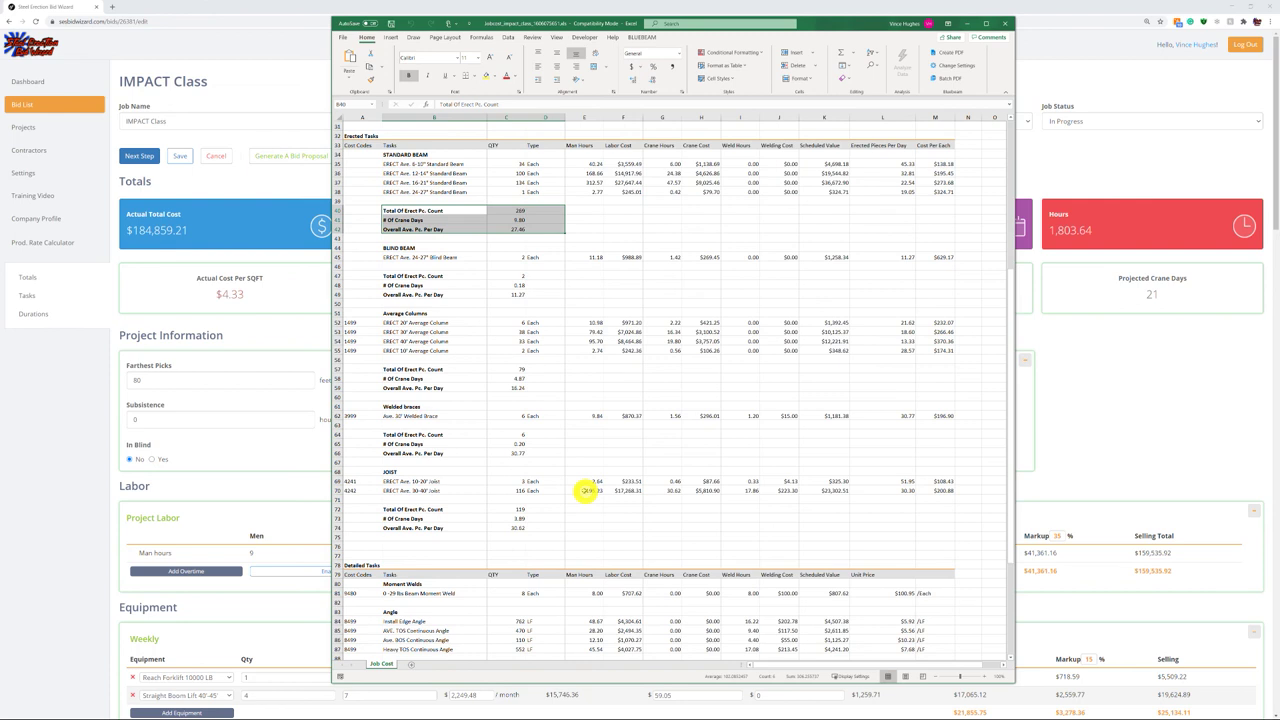
scroll(585, 491, "down", 9)
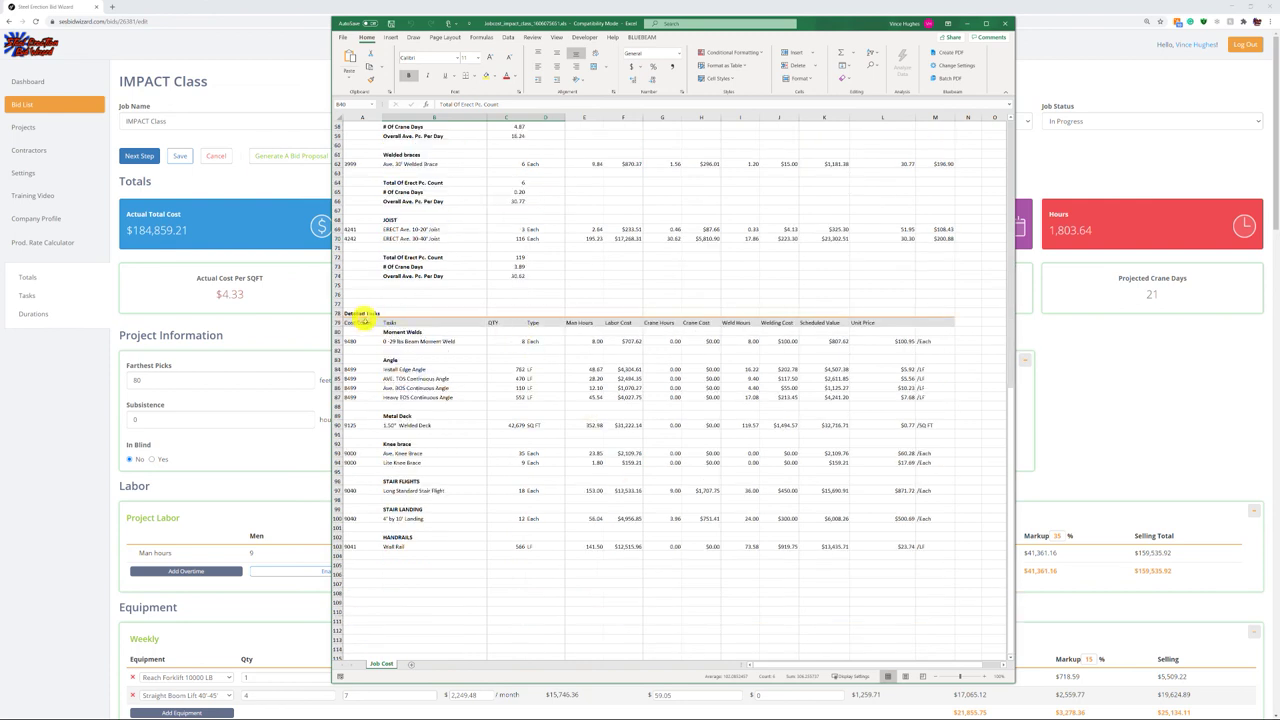
left_click(350, 341)
left_click(364, 550)
scroll(563, 571, "up", 2)
scroll(565, 570, "up", 8)
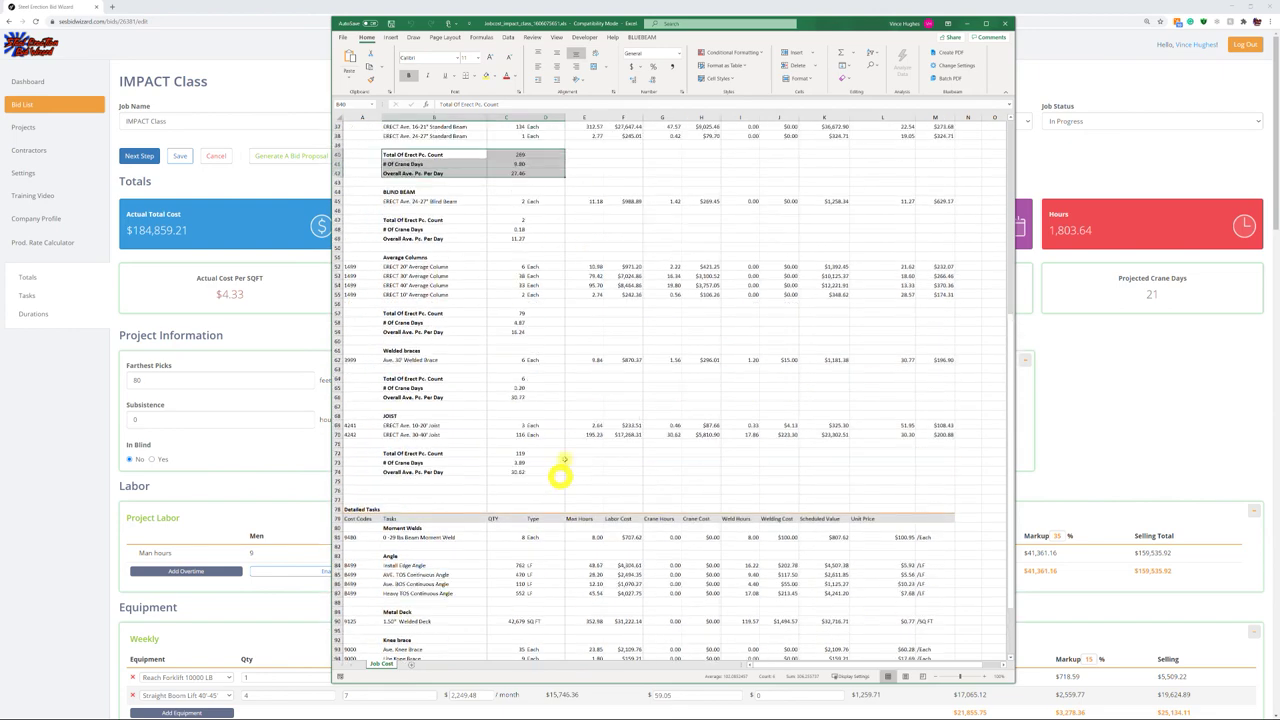
scroll(612, 445, "up", 3)
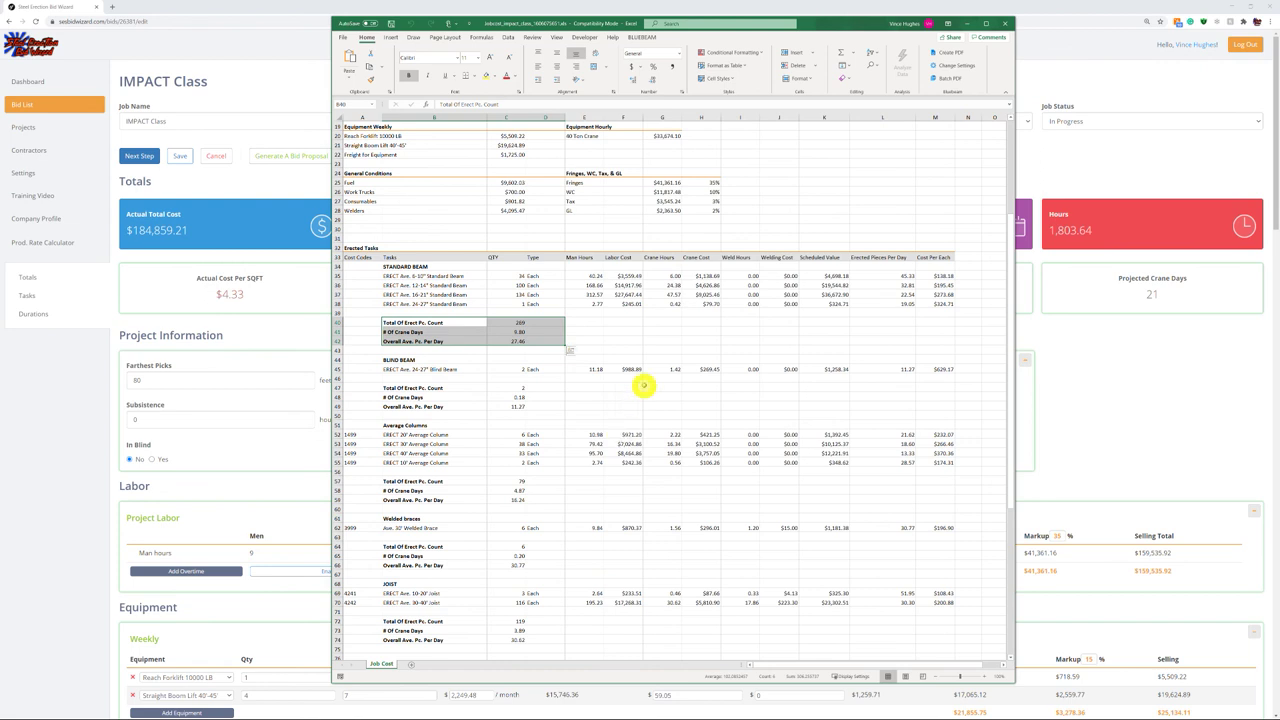
scroll(645, 395, "up", 2)
scroll(690, 418, "up", 4)
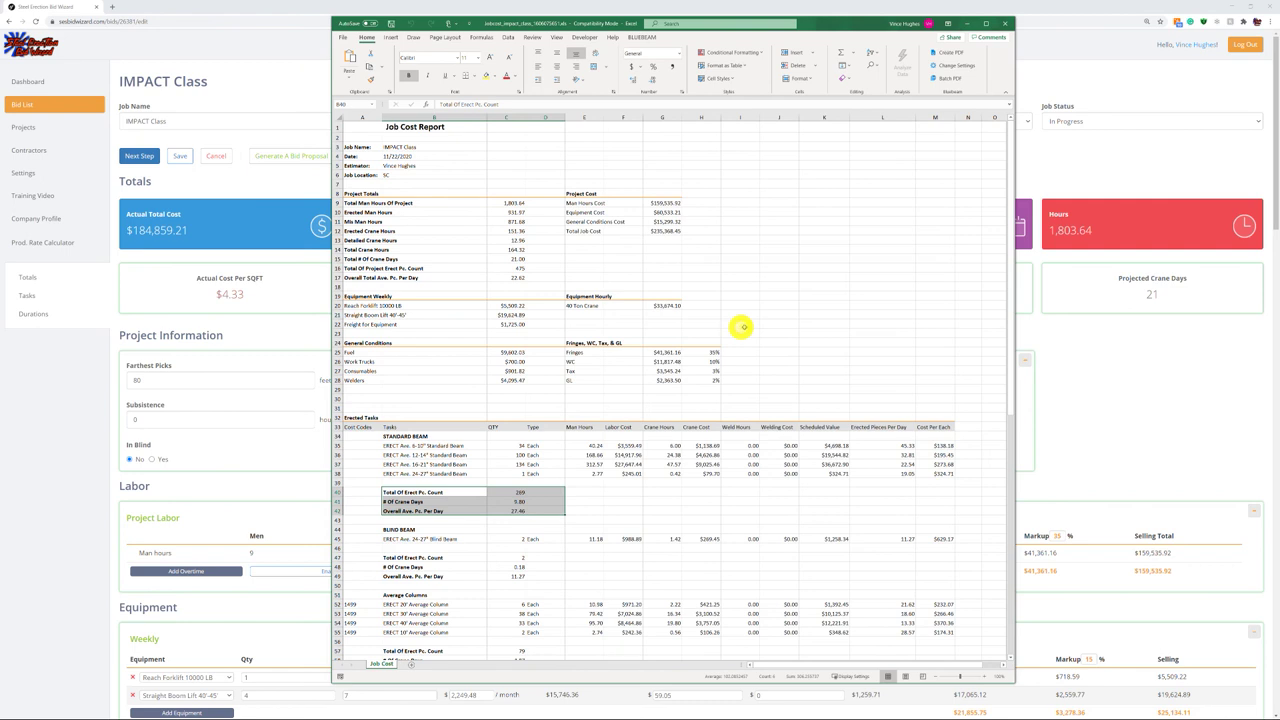
Switch back to the IMPACT Class bid in the browser and start generating a bid proposal
key("alt+Tab")
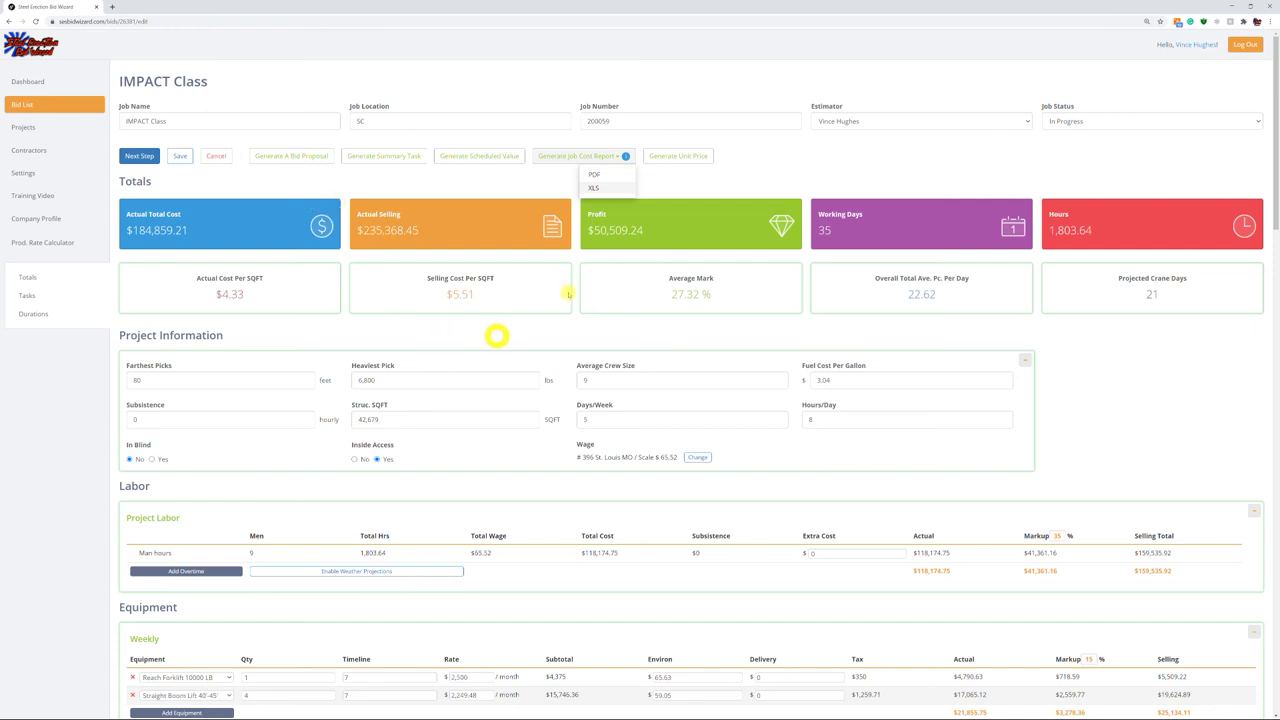
left_click(495, 335)
left_click(270, 156)
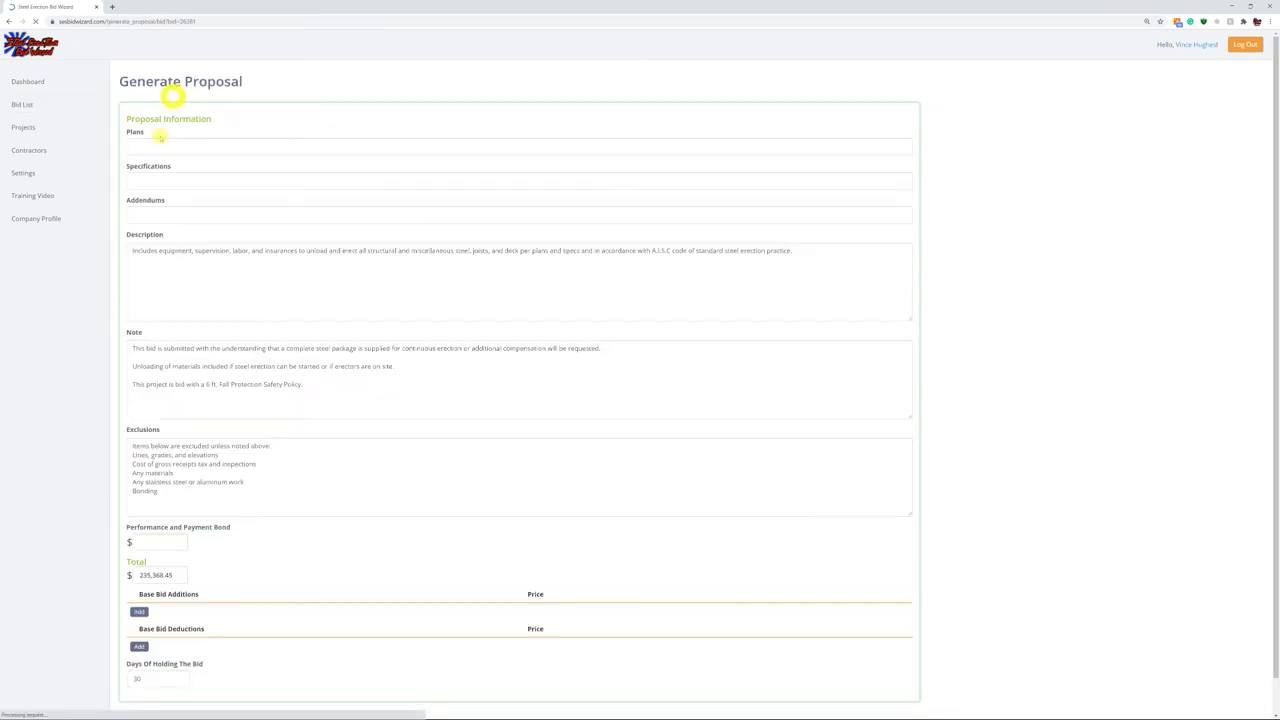
Fill in the proposal with plans S5.3, specifications Yes and addendums 6, and continue to the contractor selection
left_click(229, 149)
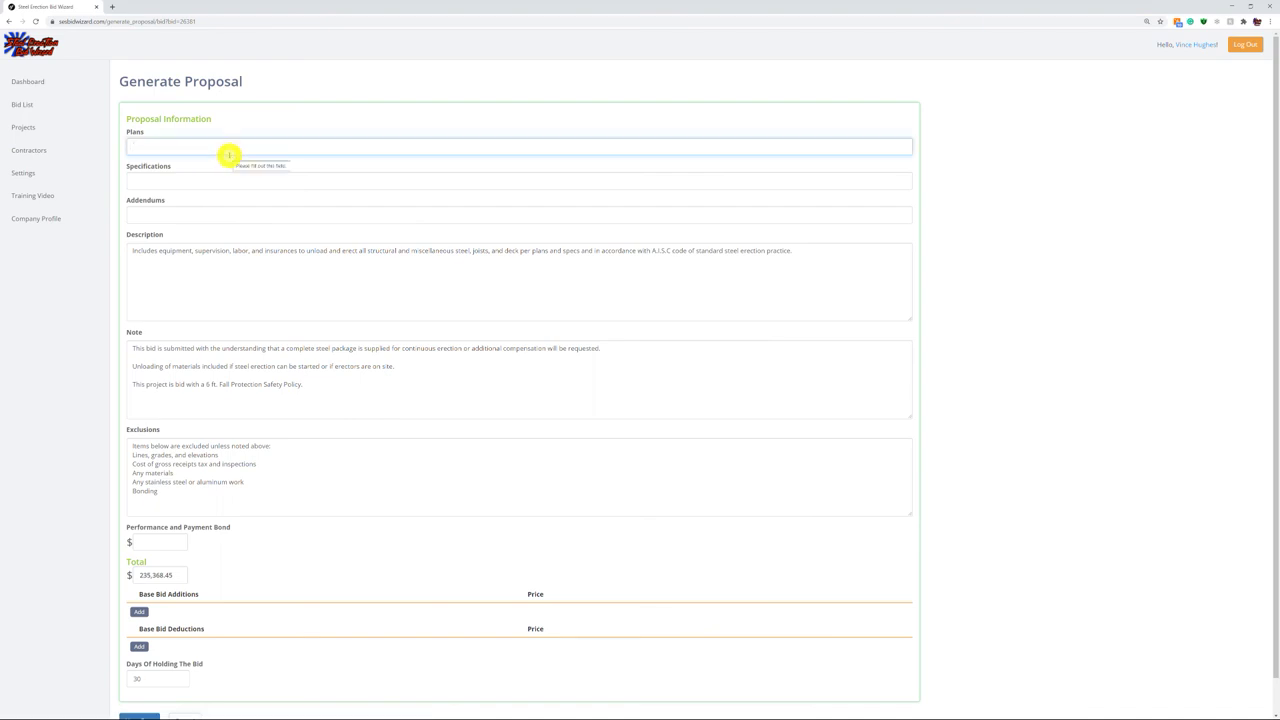
type("S5.3")
left_click(171, 185)
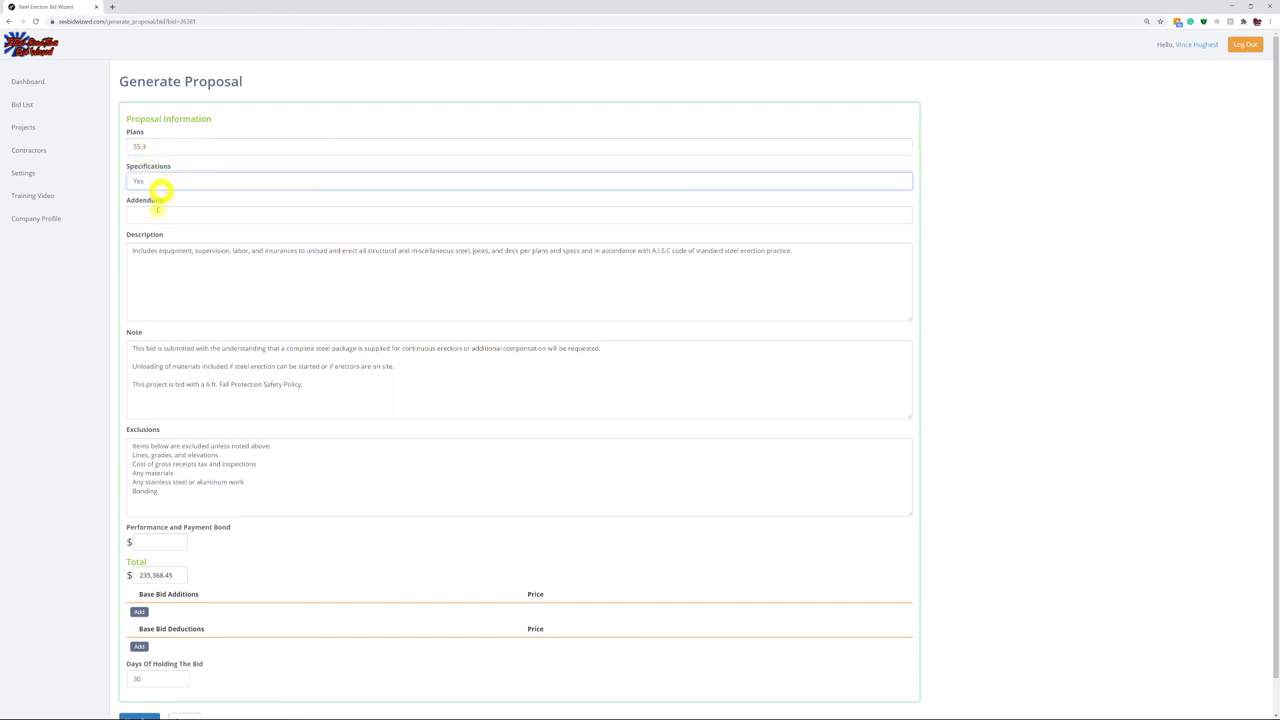
left_click(158, 216)
type("6")
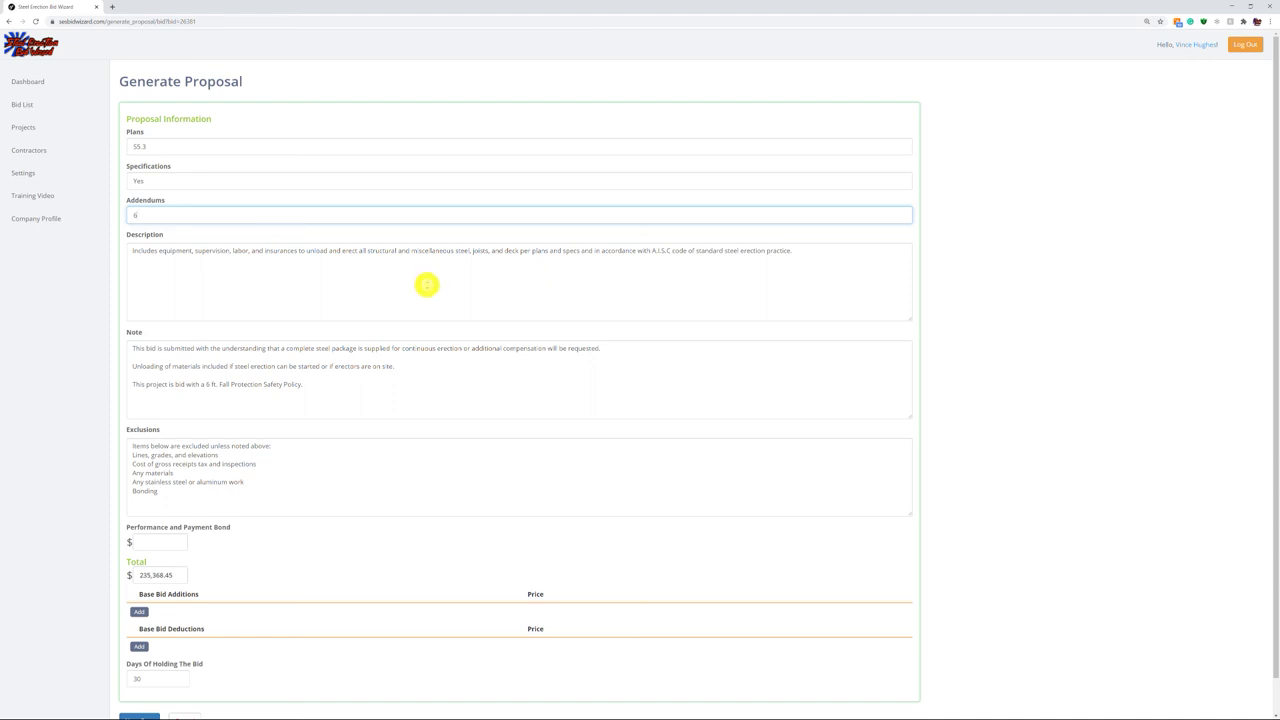
scroll(290, 430, "down", 1)
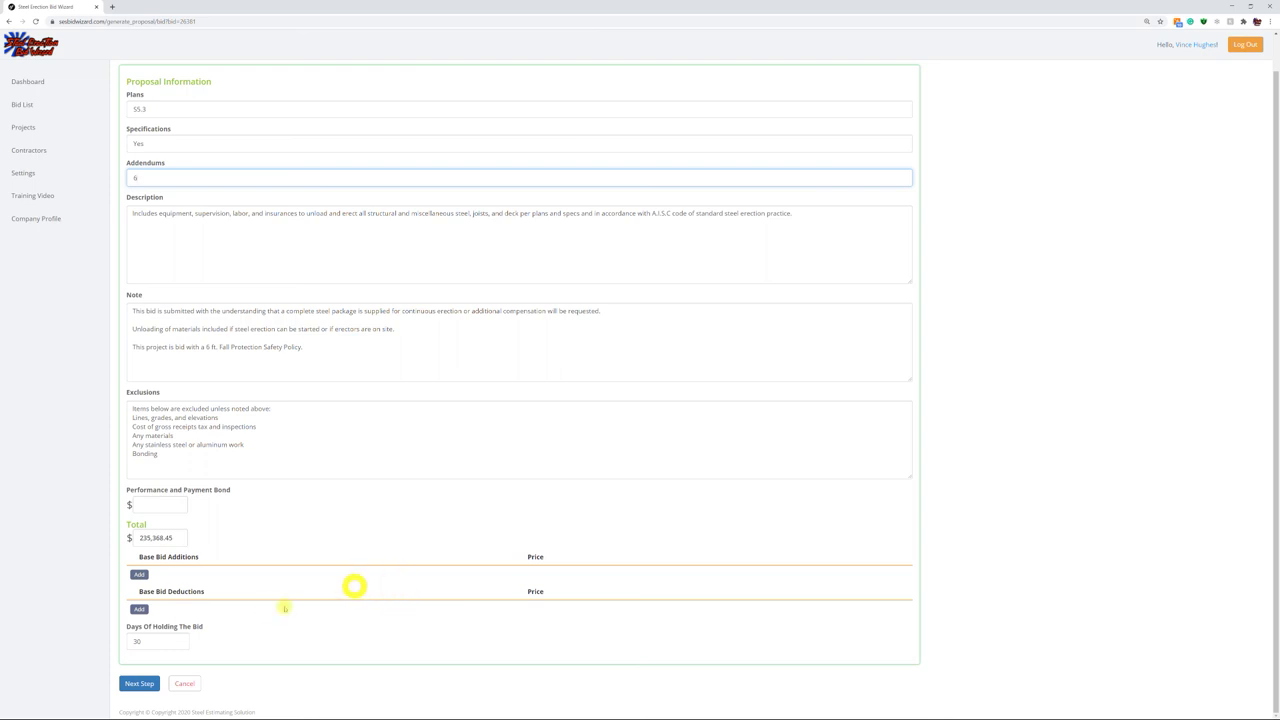
left_click(146, 686)
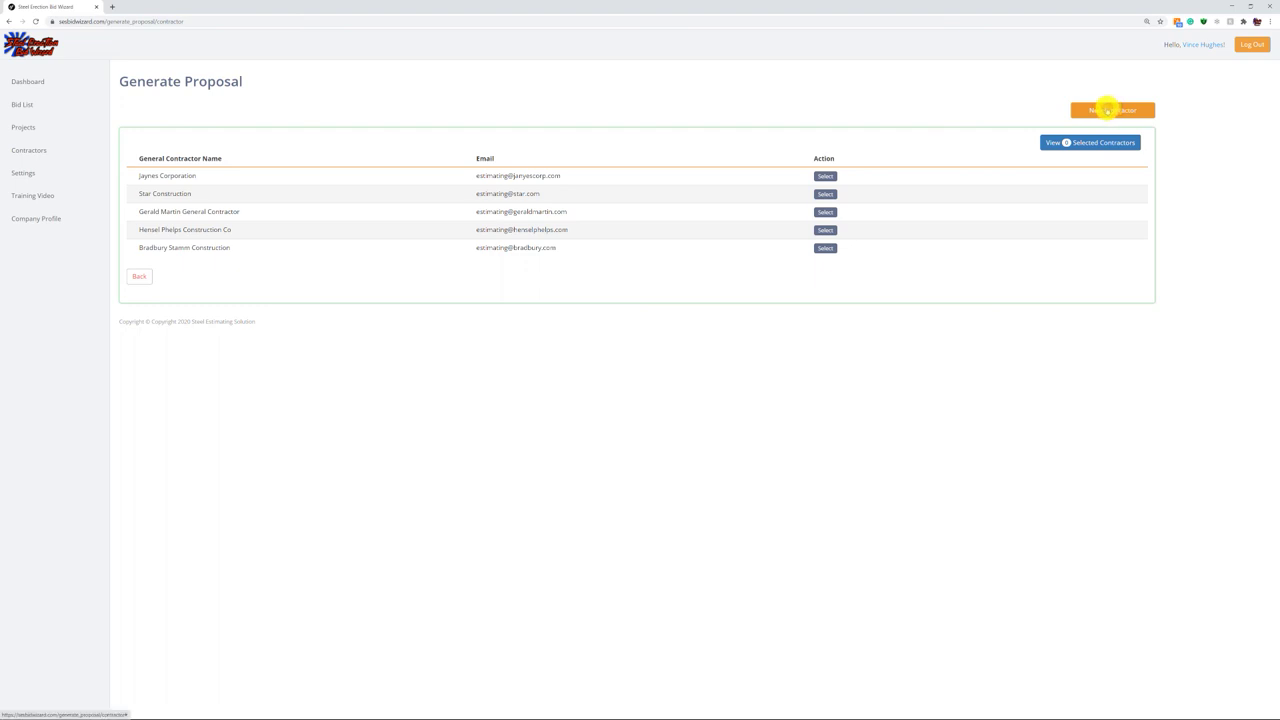
View the new contractor form, and select Jaynes Corporation, Gerald Martin General Contractor and Bradbury Stamm Construction for the proposal
left_click(1108, 109)
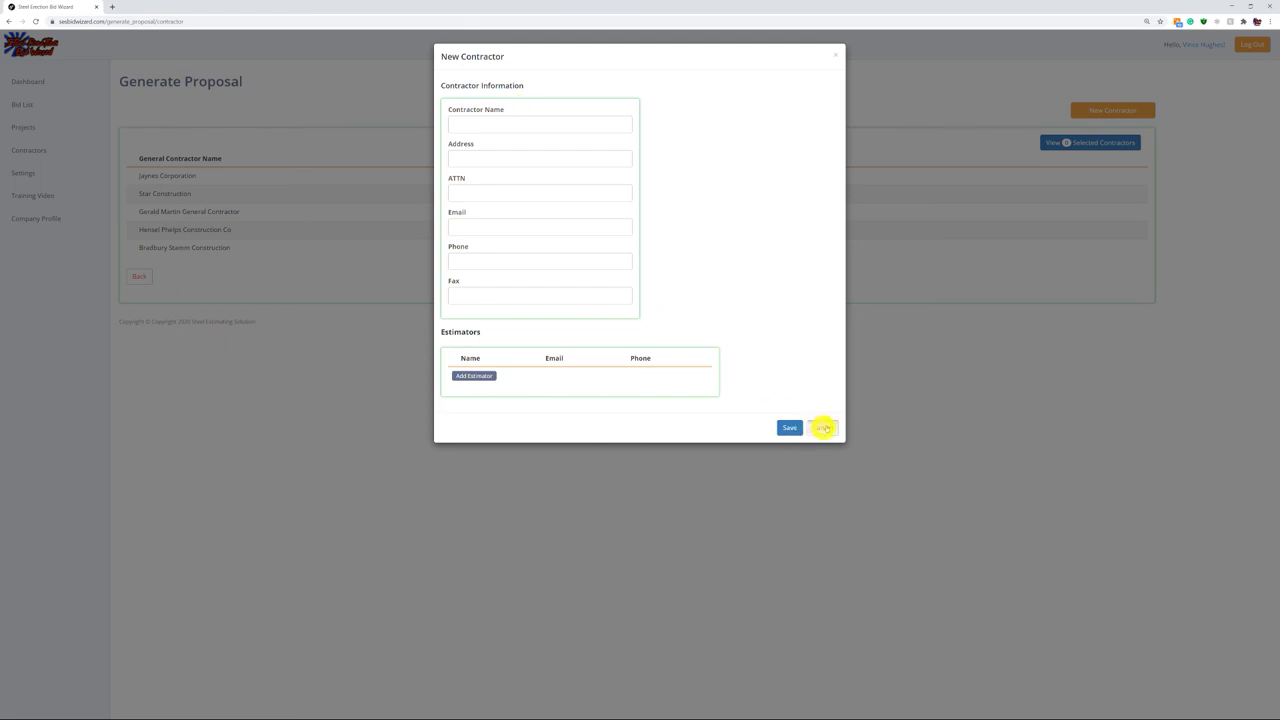
left_click(822, 428)
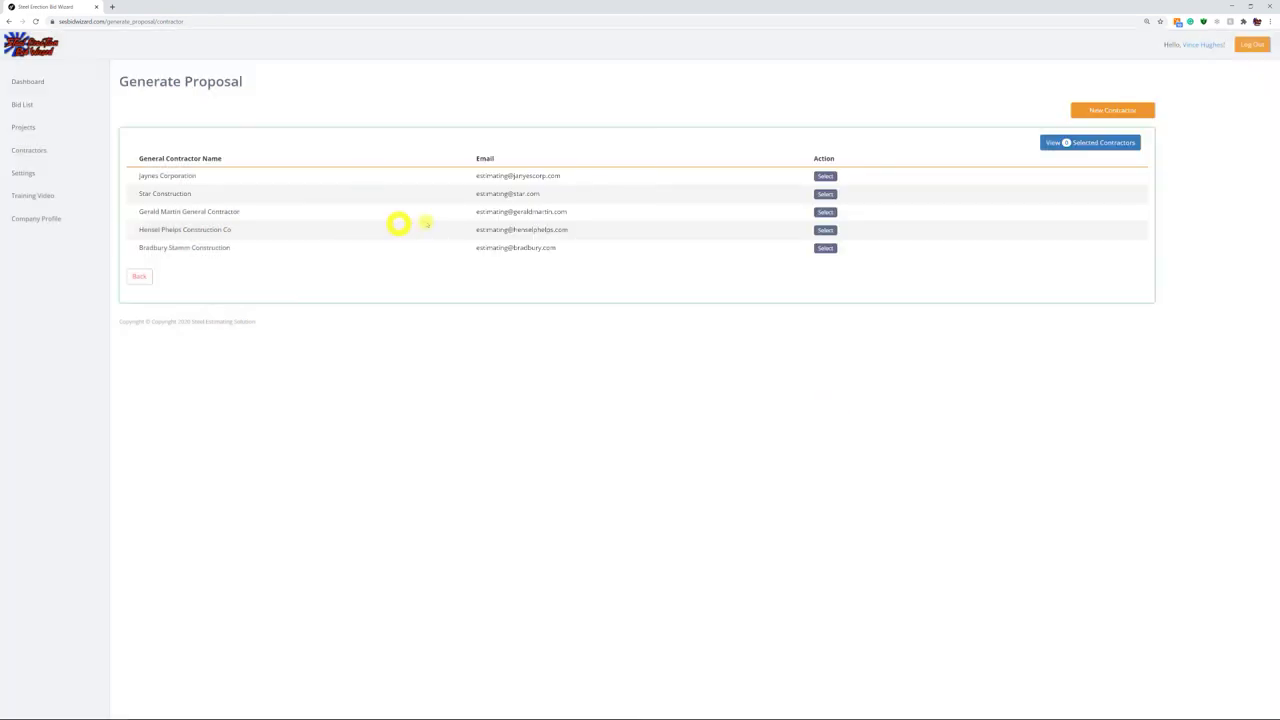
left_click(824, 174)
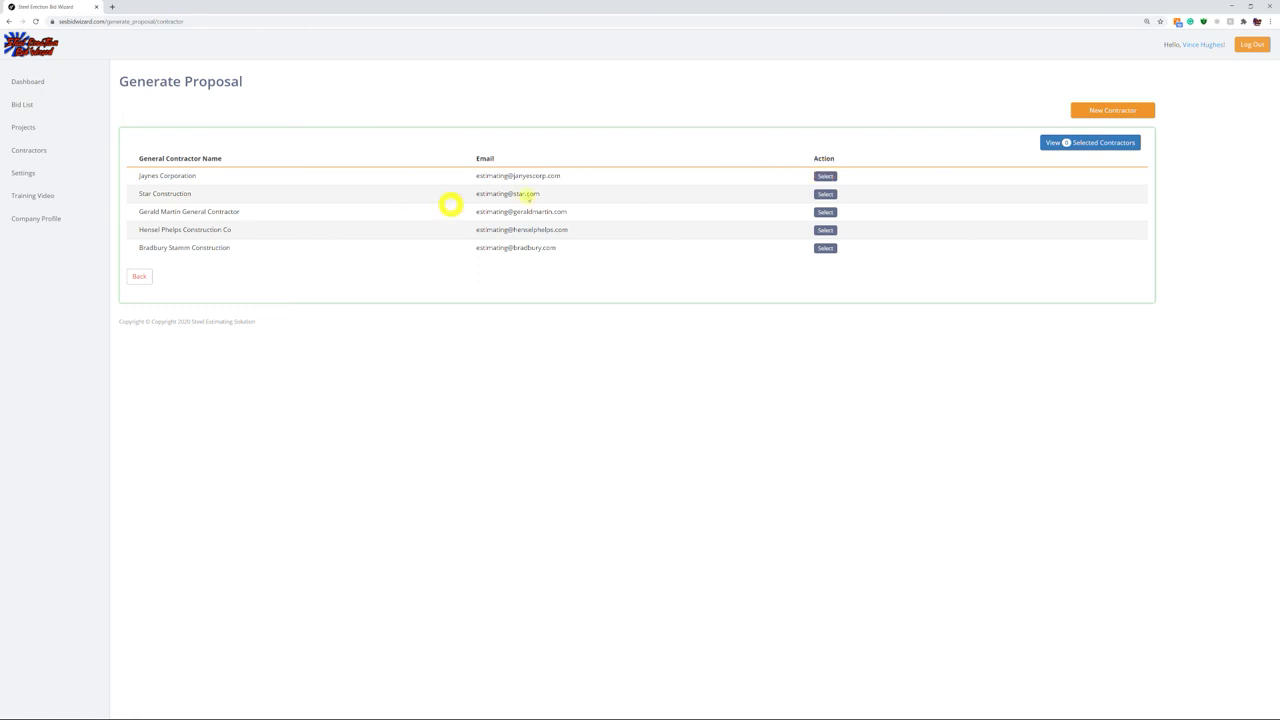
left_click(826, 175)
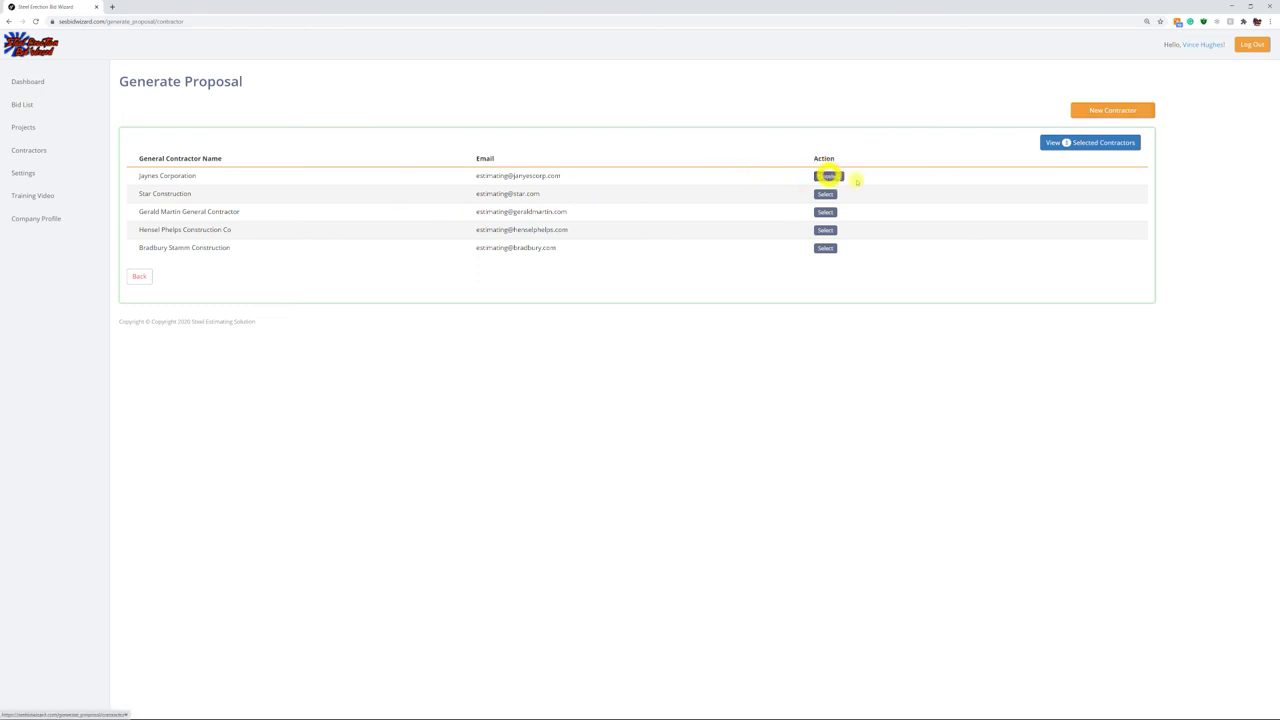
left_click(826, 211)
left_click(822, 250)
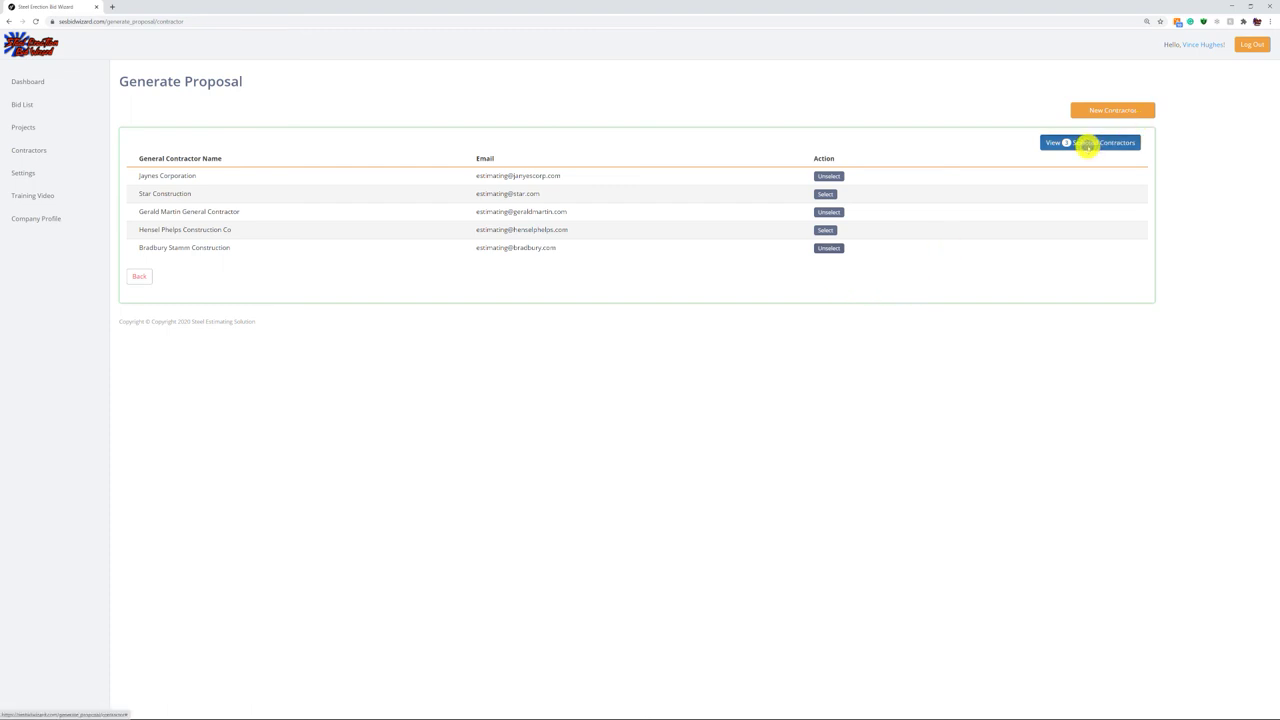
Open the selected contractors and choose a different estimator for Jaynes Corporation and for Gerald Martin General Contractor
left_click(1089, 143)
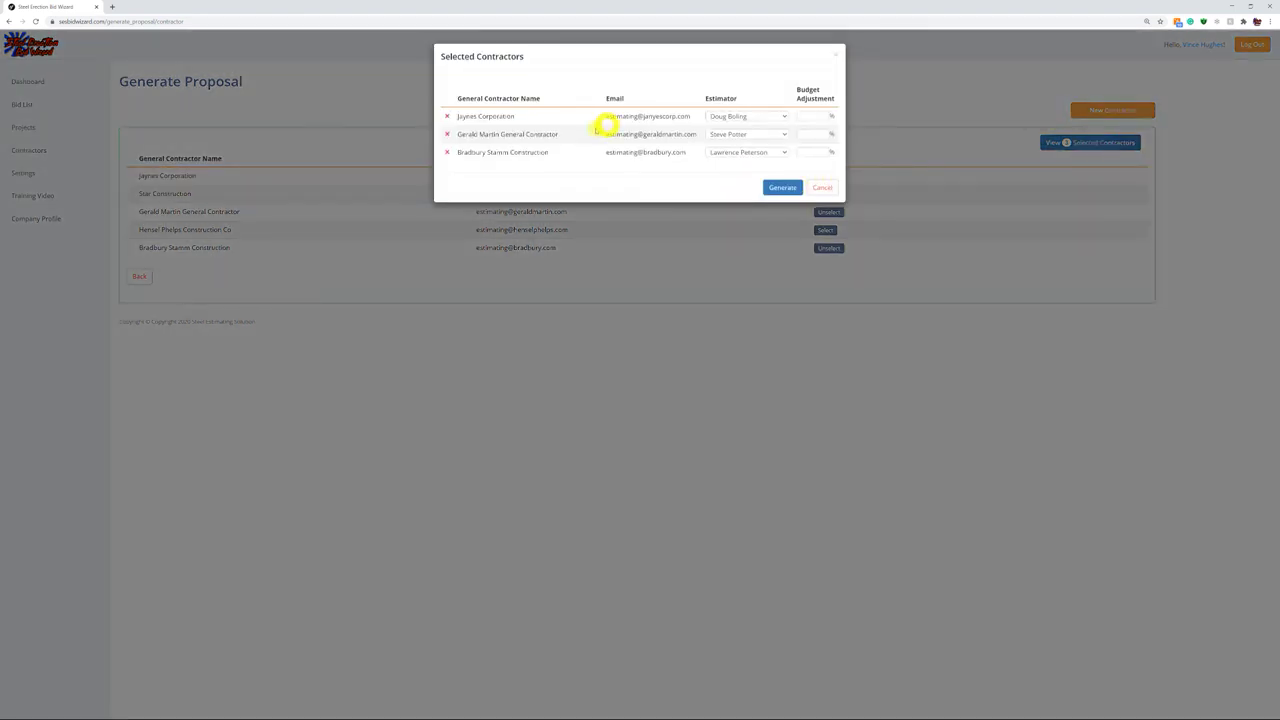
left_click(746, 116)
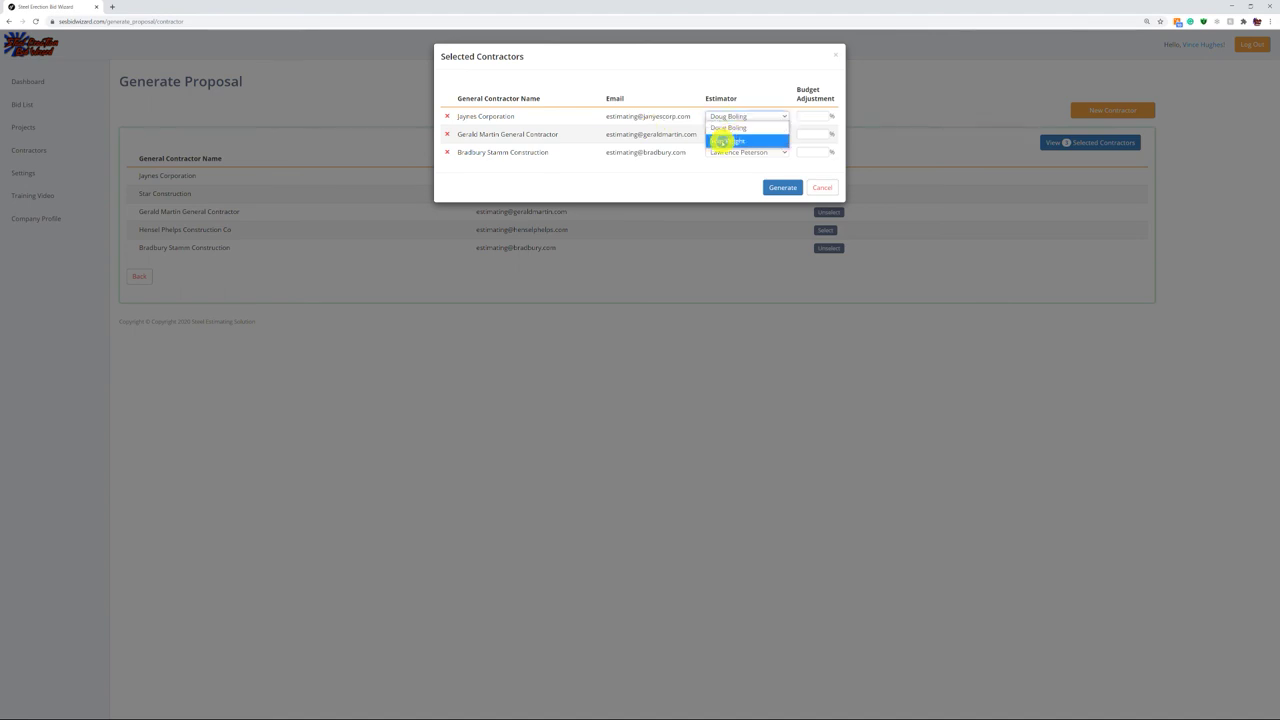
left_click(728, 140)
left_click(736, 134)
left_click(722, 158)
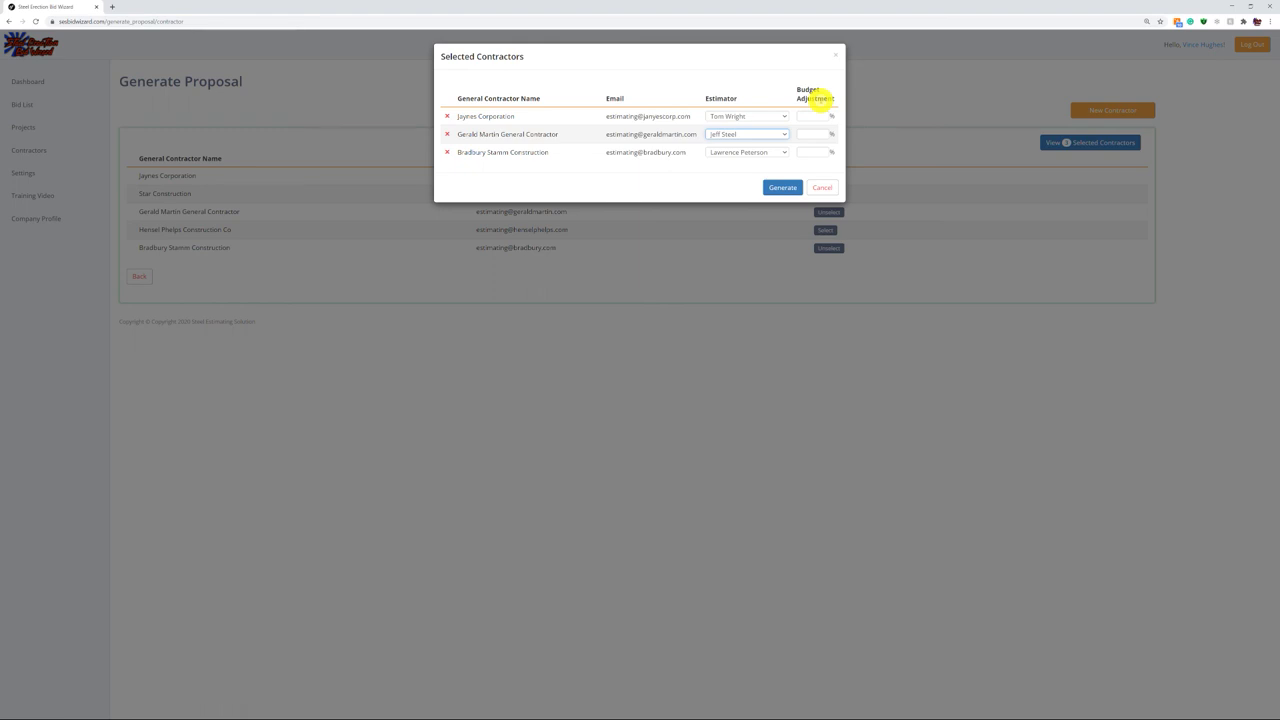
Set the budget adjustment to +10% for Jaynes Corporation and -5% for Gerald Martin General Contractor, and generate the proposals
left_click(814, 116)
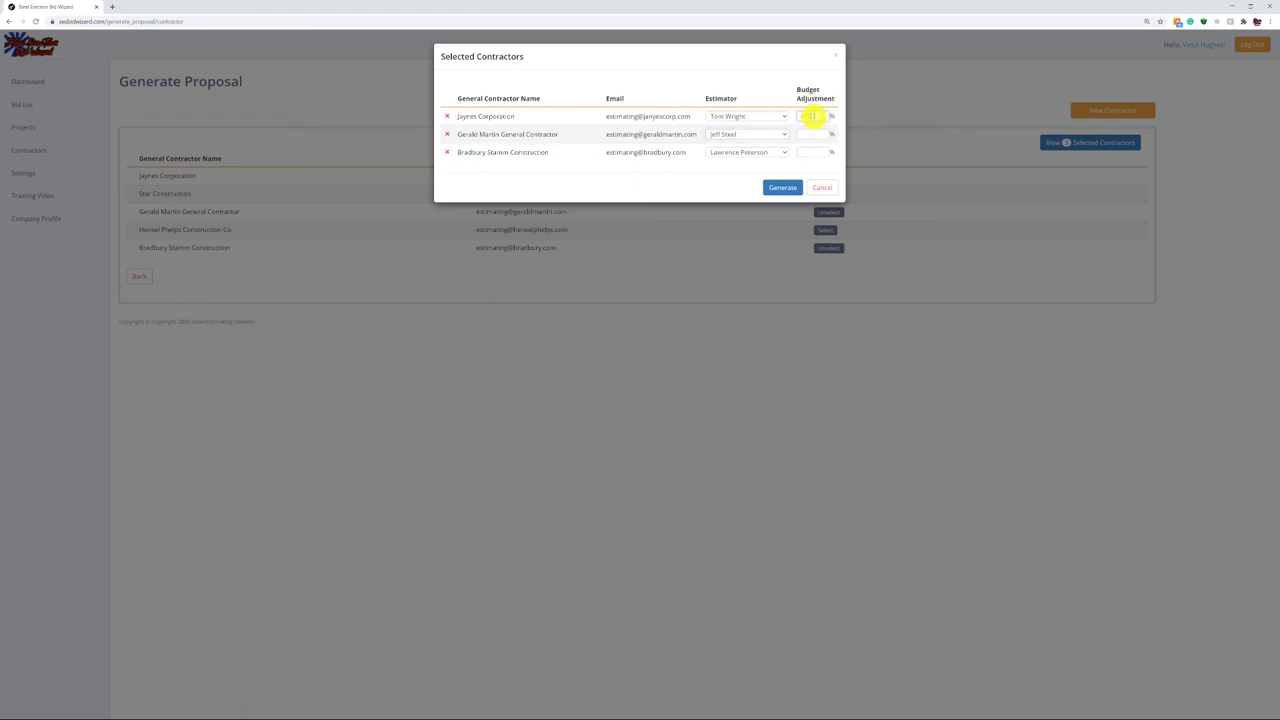
type("+10")
left_click(815, 134)
type("-5")
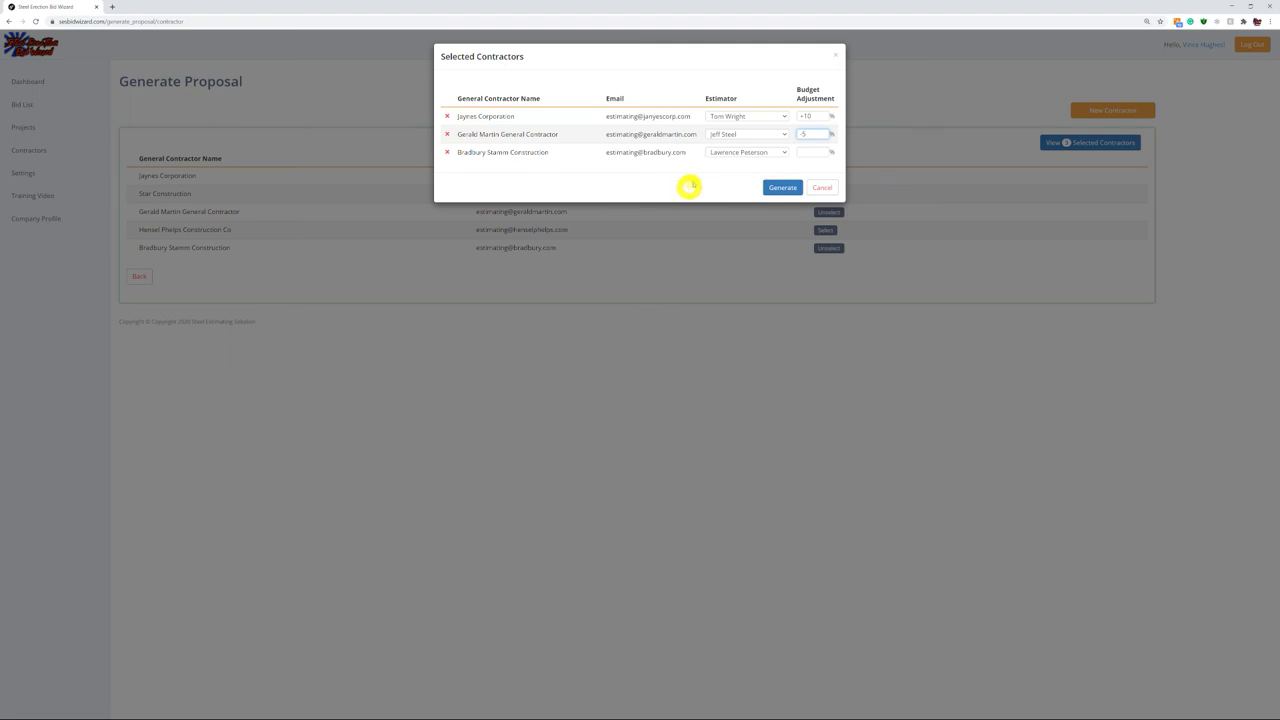
left_click(784, 188)
Open the generated contractor proposal PDFs in Bluebeam Revu and compare the Bradbury Stamm, Jaynes and Gerald Martin bids as full pages
left_click_drag(543, 257, 571, 265)
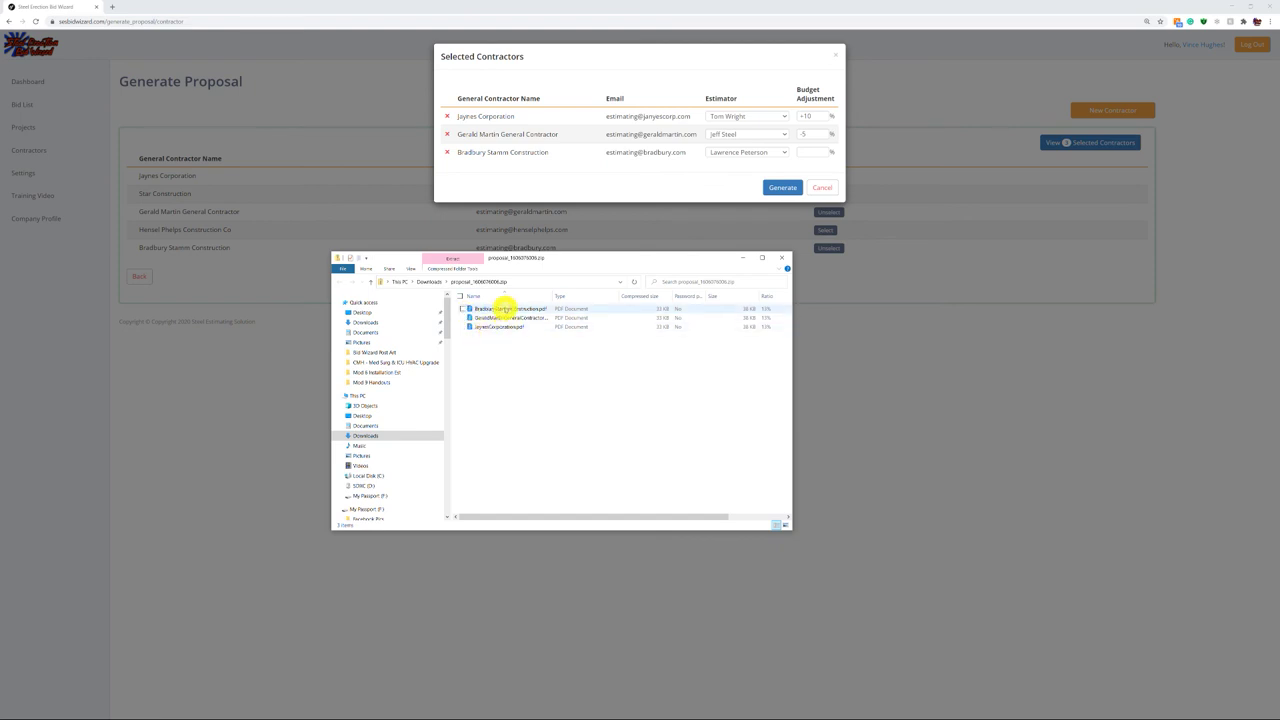
left_click(500, 317)
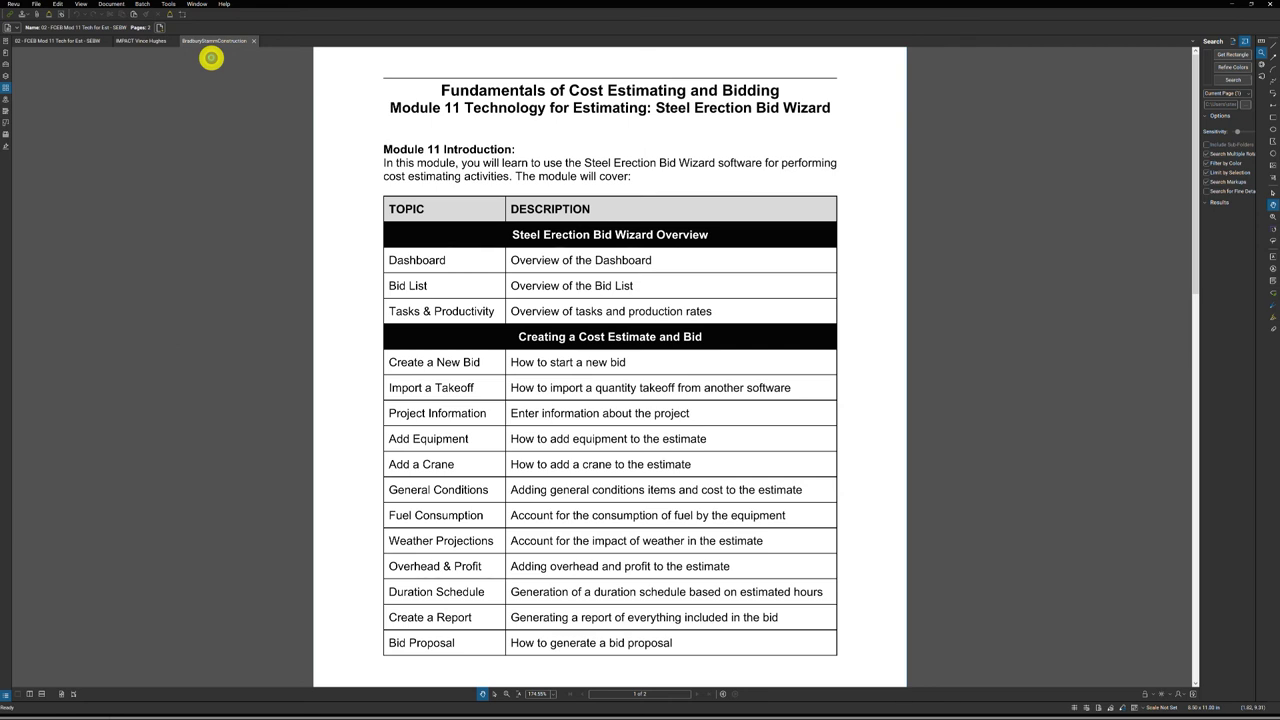
left_click(211, 58)
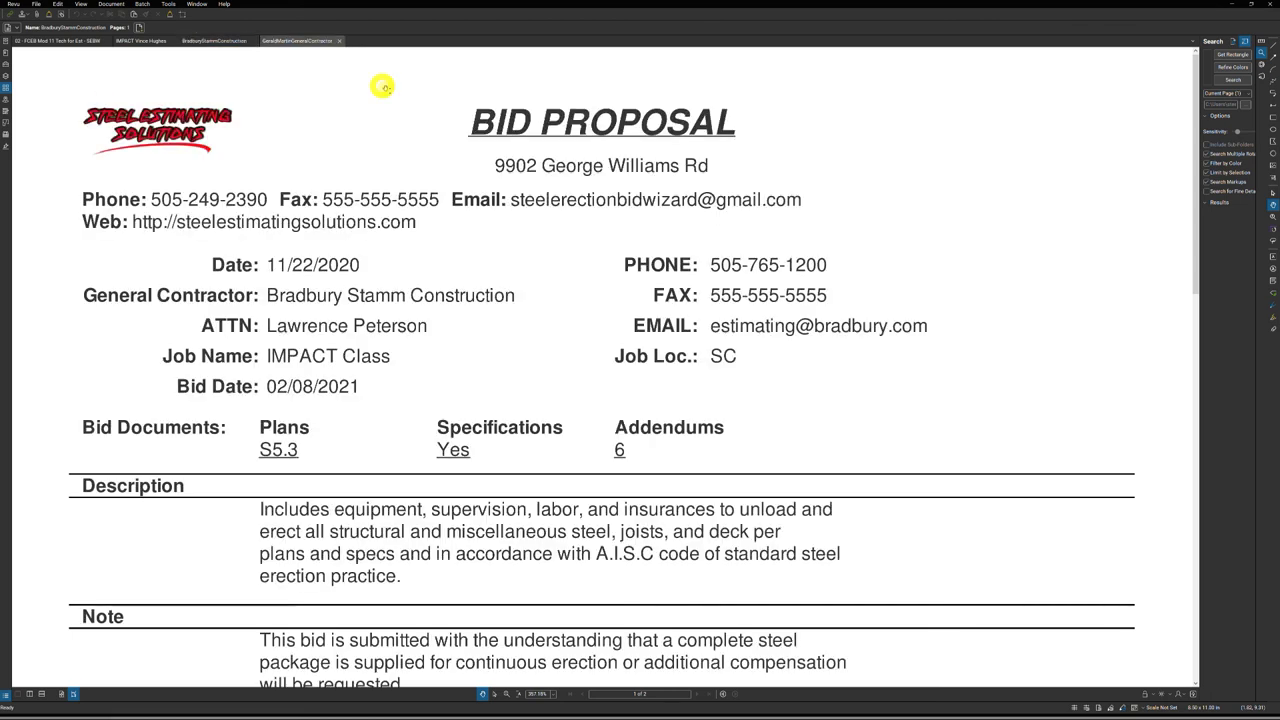
left_click(61, 694)
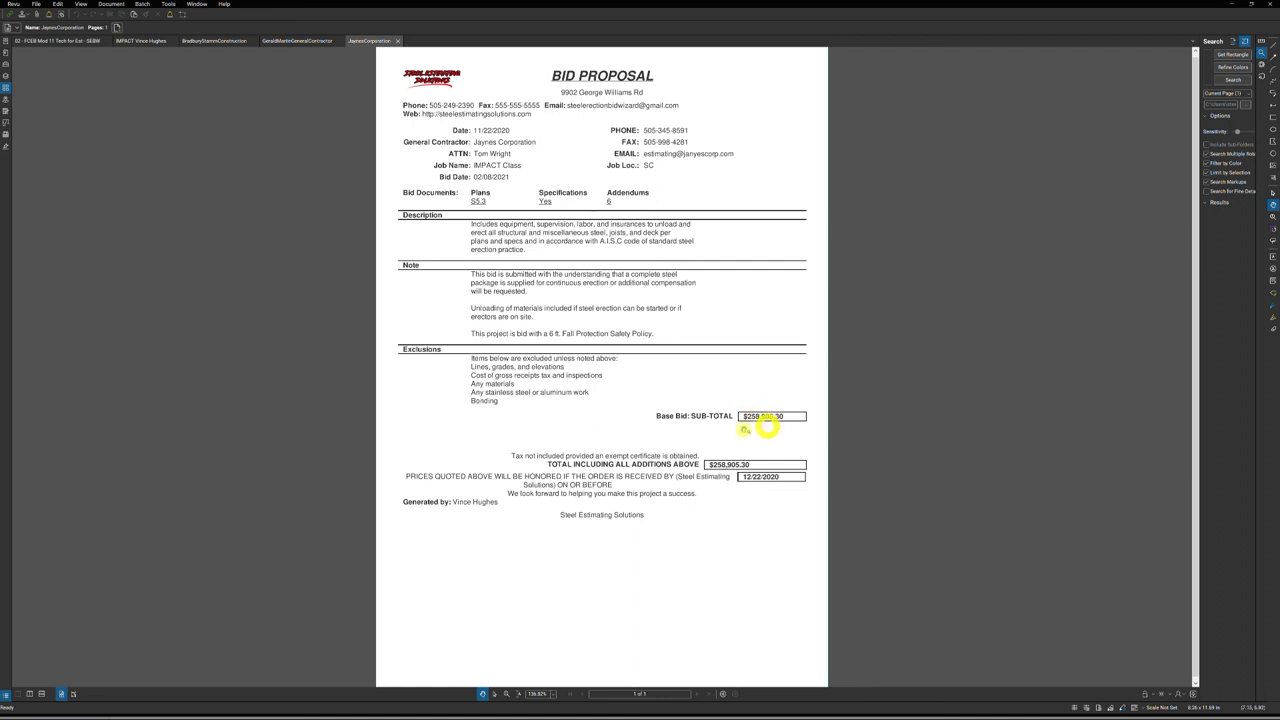
left_click(302, 40)
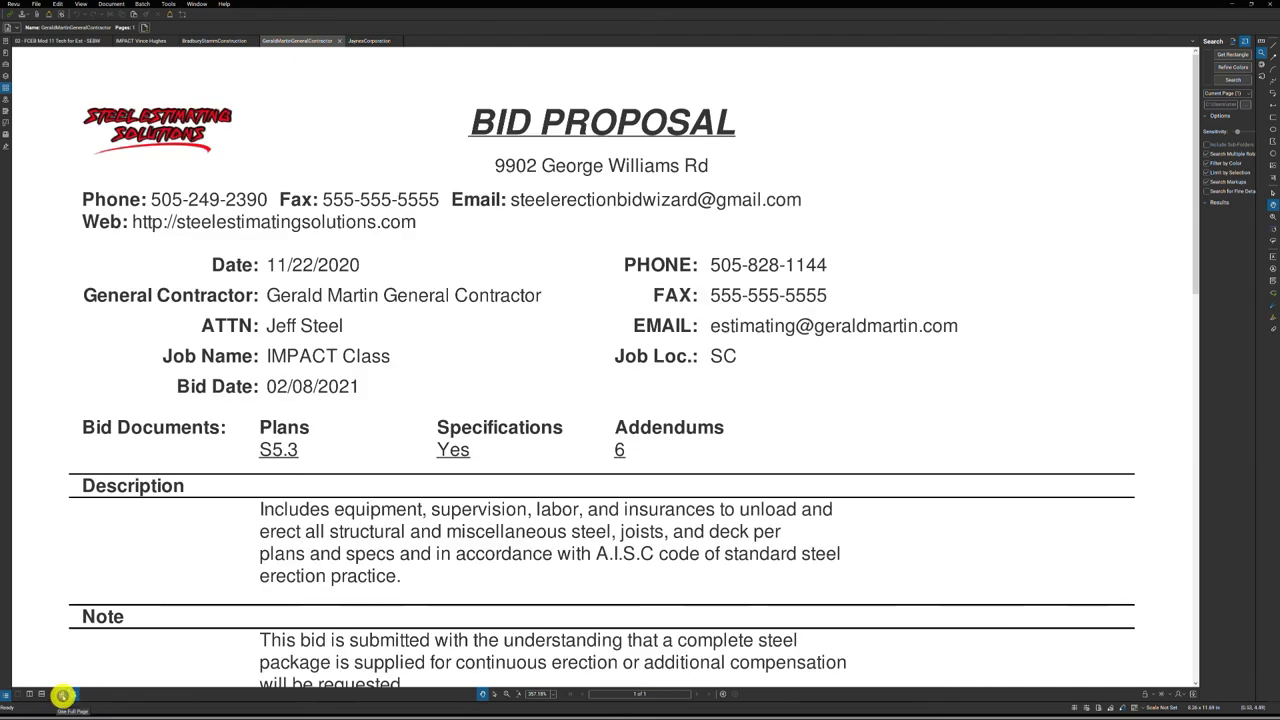
left_click(62, 695)
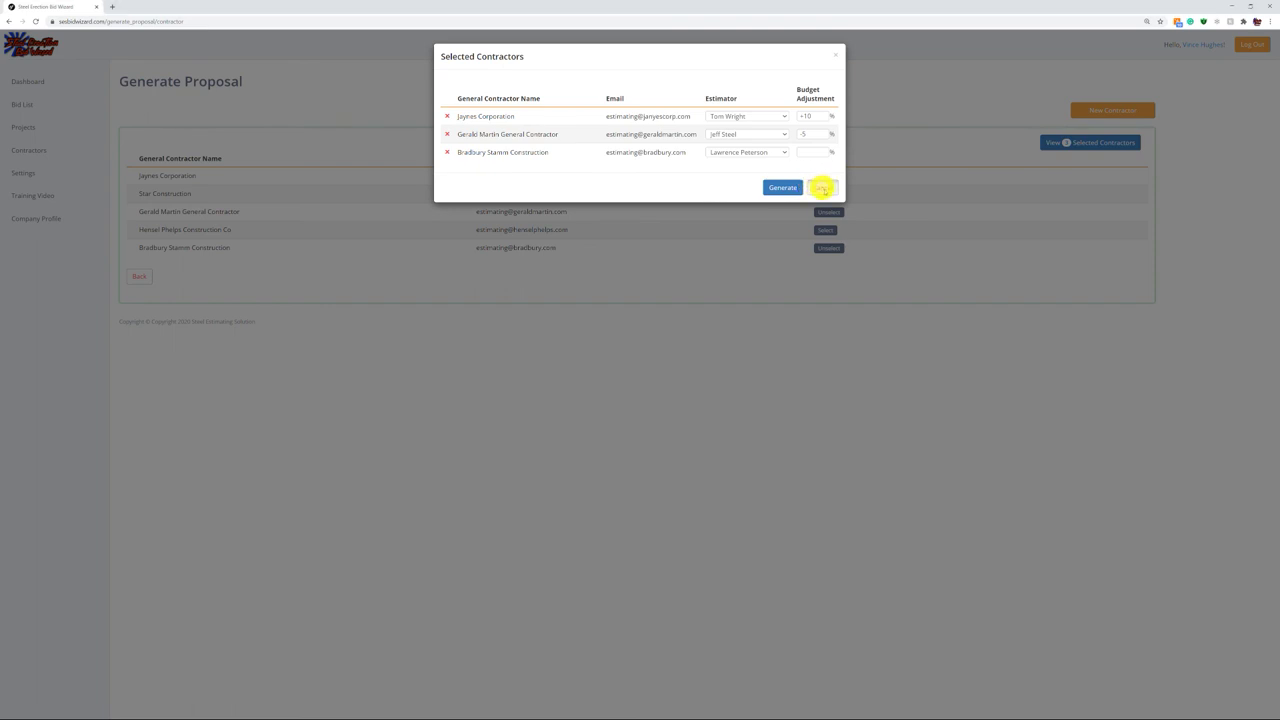
Return from the contractor selection to the IMPACT Class bid and add Safety Cable as a general condition
left_click(822, 187)
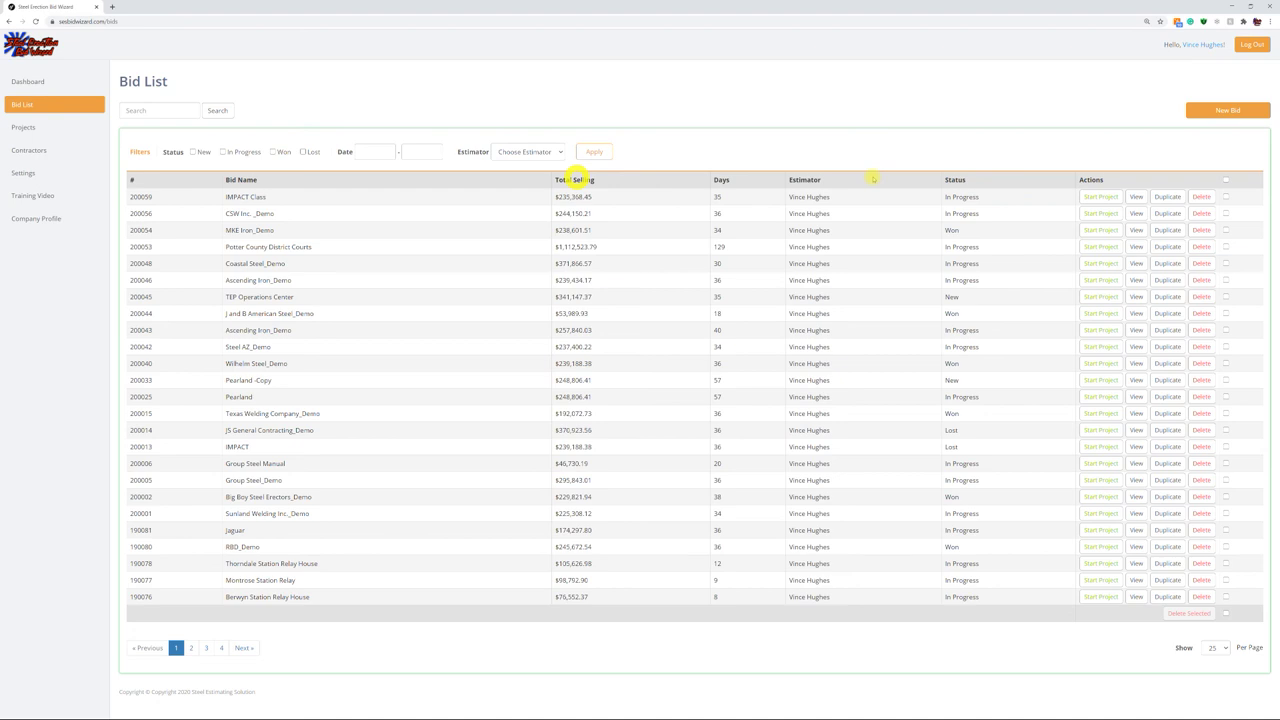
left_click(647, 312)
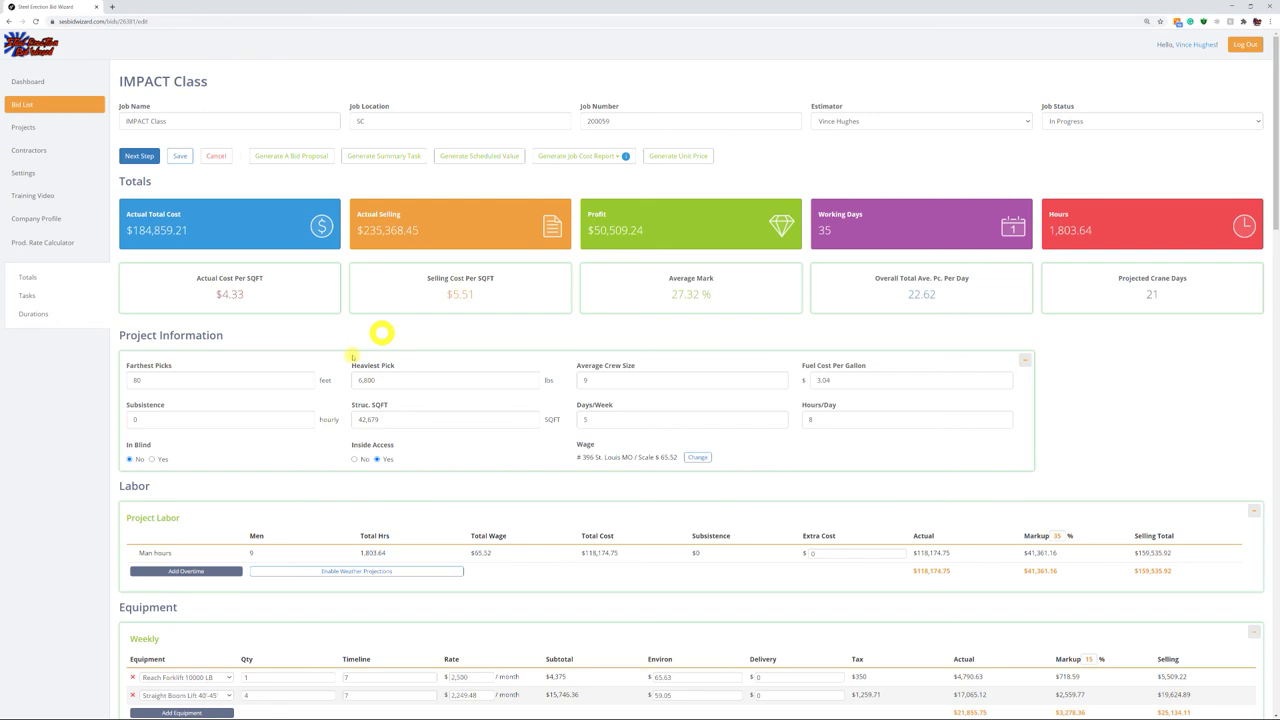
scroll(352, 357, "down", 8)
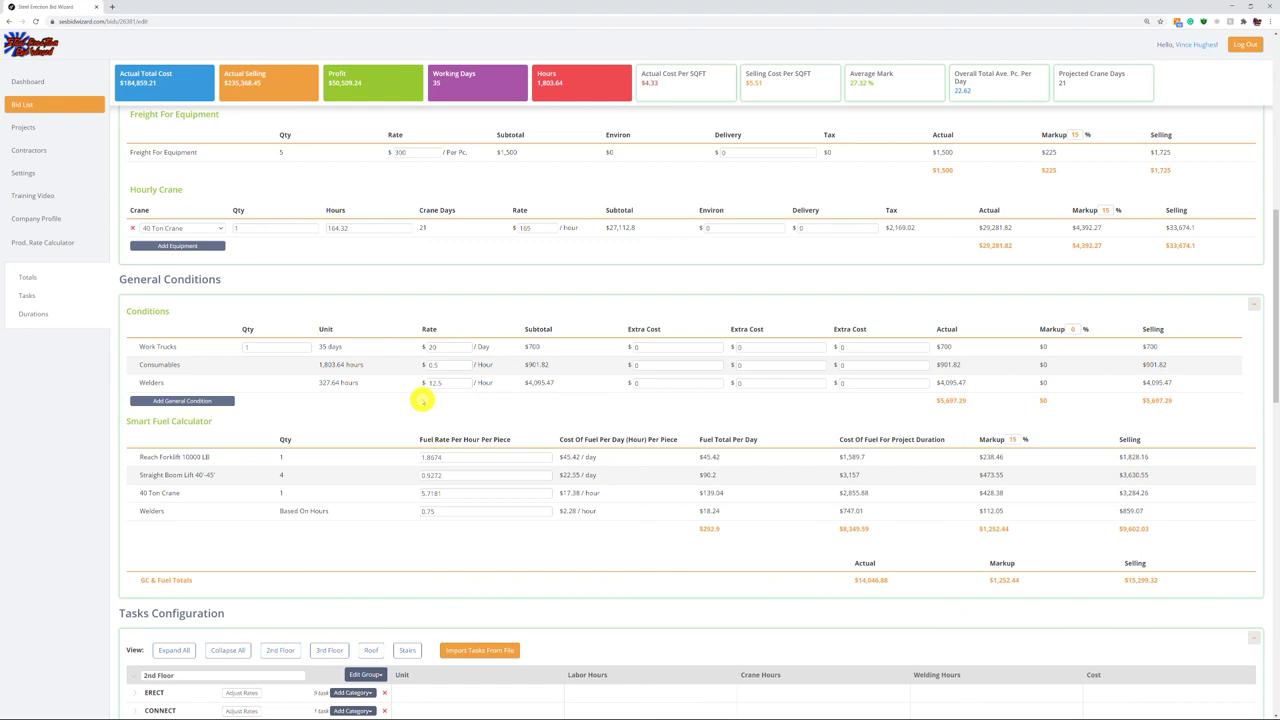
left_click(210, 401)
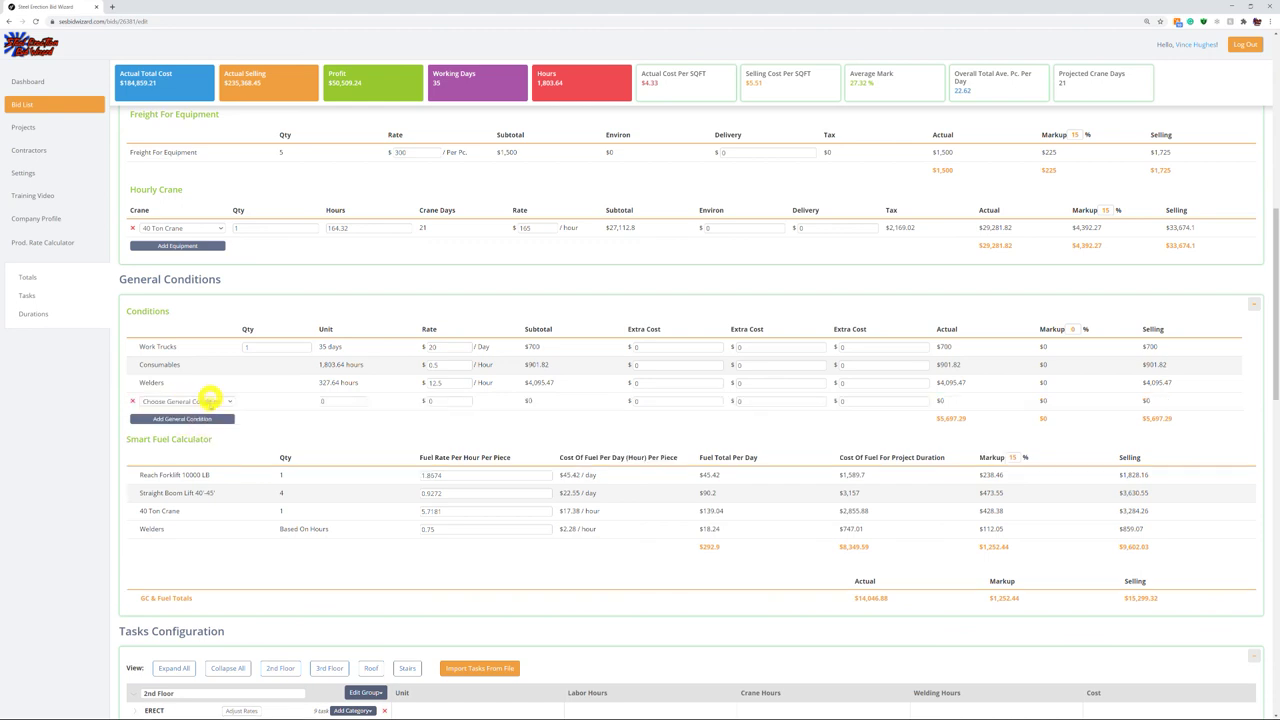
left_click(229, 401)
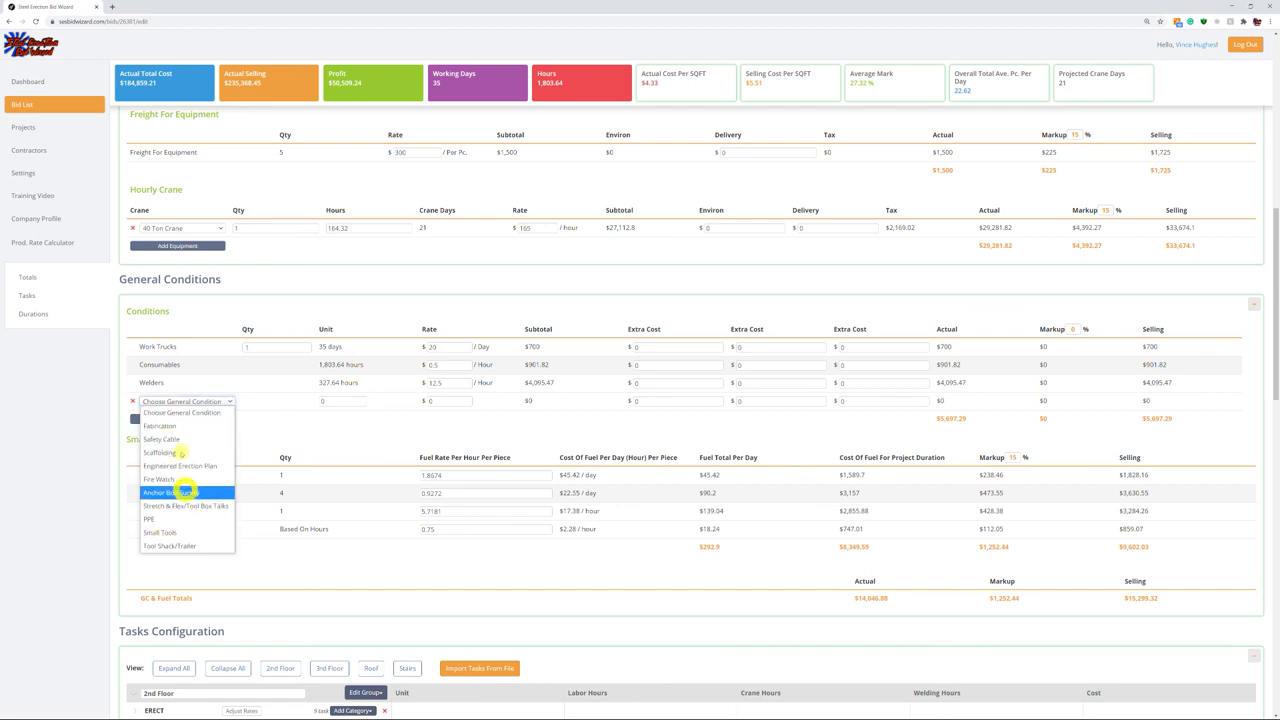
left_click(171, 439)
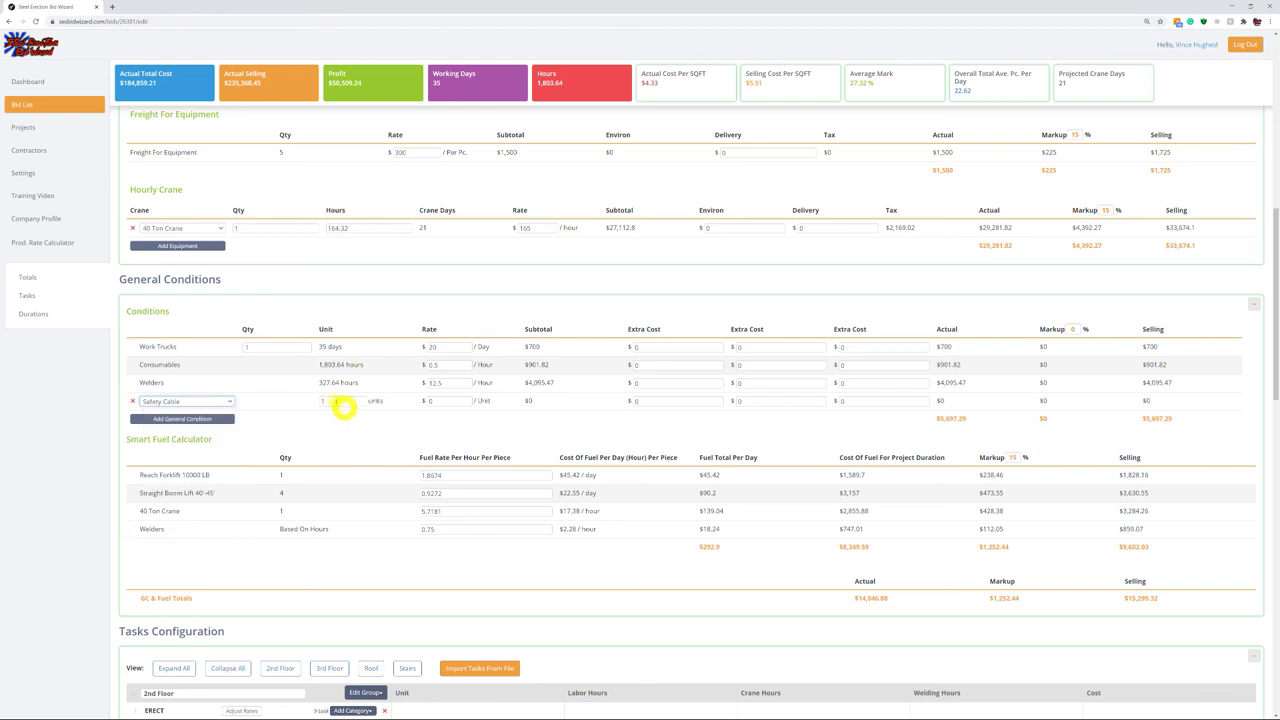
Set the Safety Cable condition to 5,000 units at a rate of $0.55 per unit and recalculate the bid
left_click(314, 401)
type("5000")
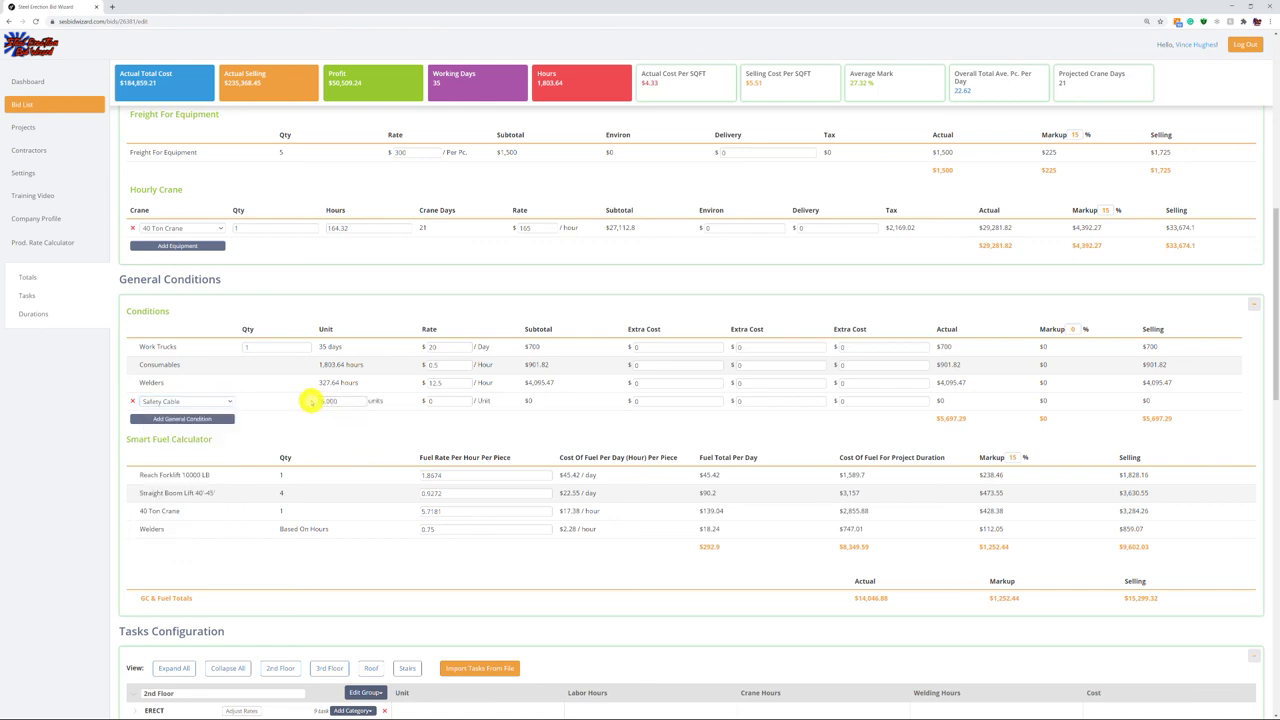
left_click(449, 403)
type("0.55")
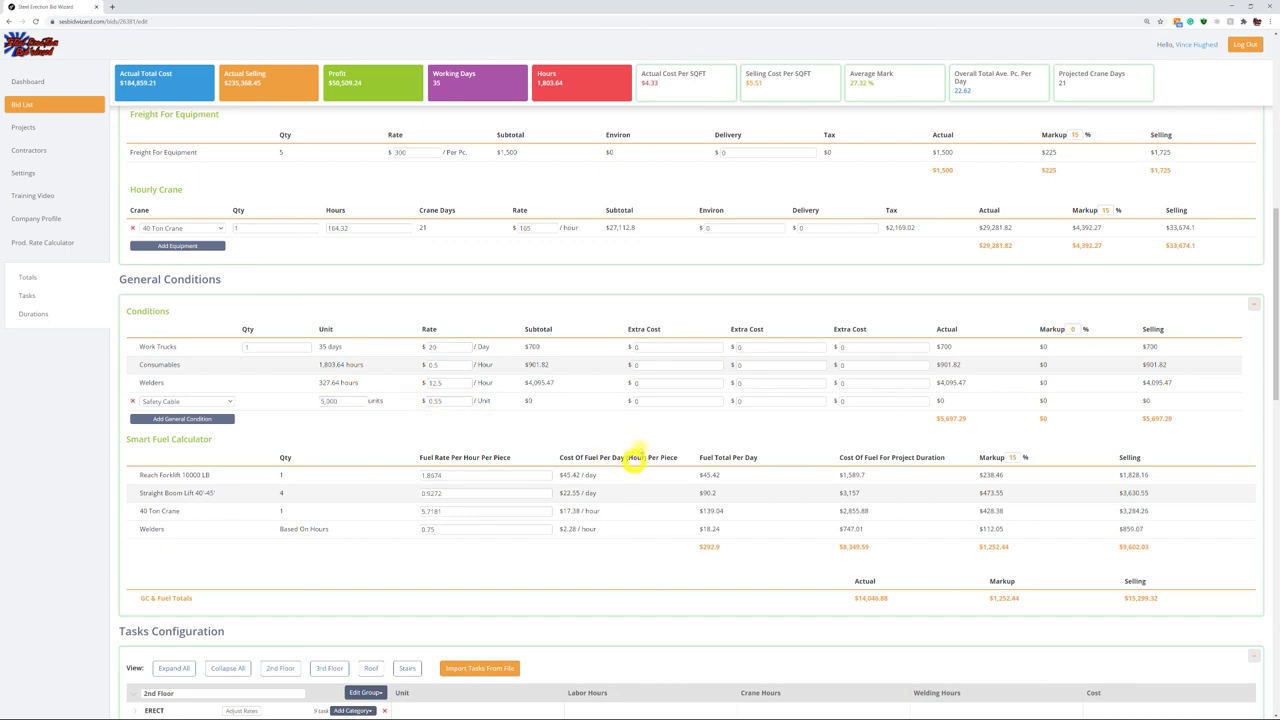
left_click(1040, 404)
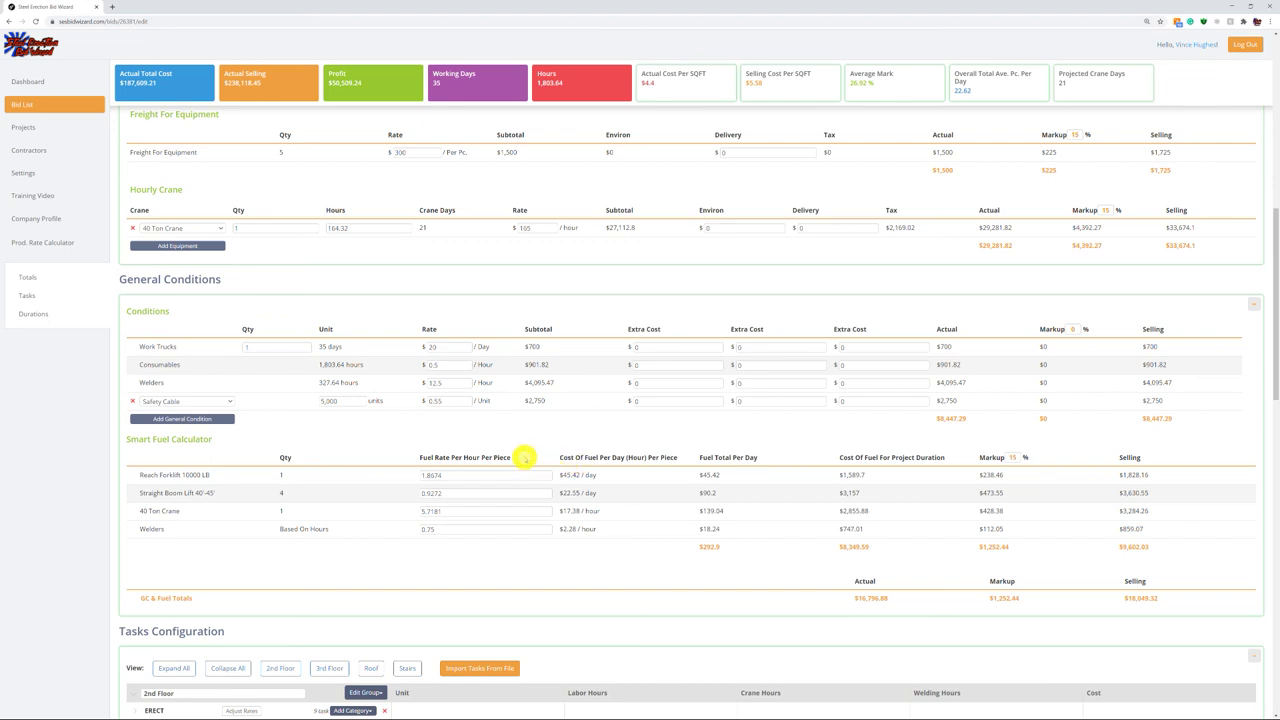
Review the bid's updated totals and switch to Bluebeam Revu
scroll(588, 427, "up", 1)
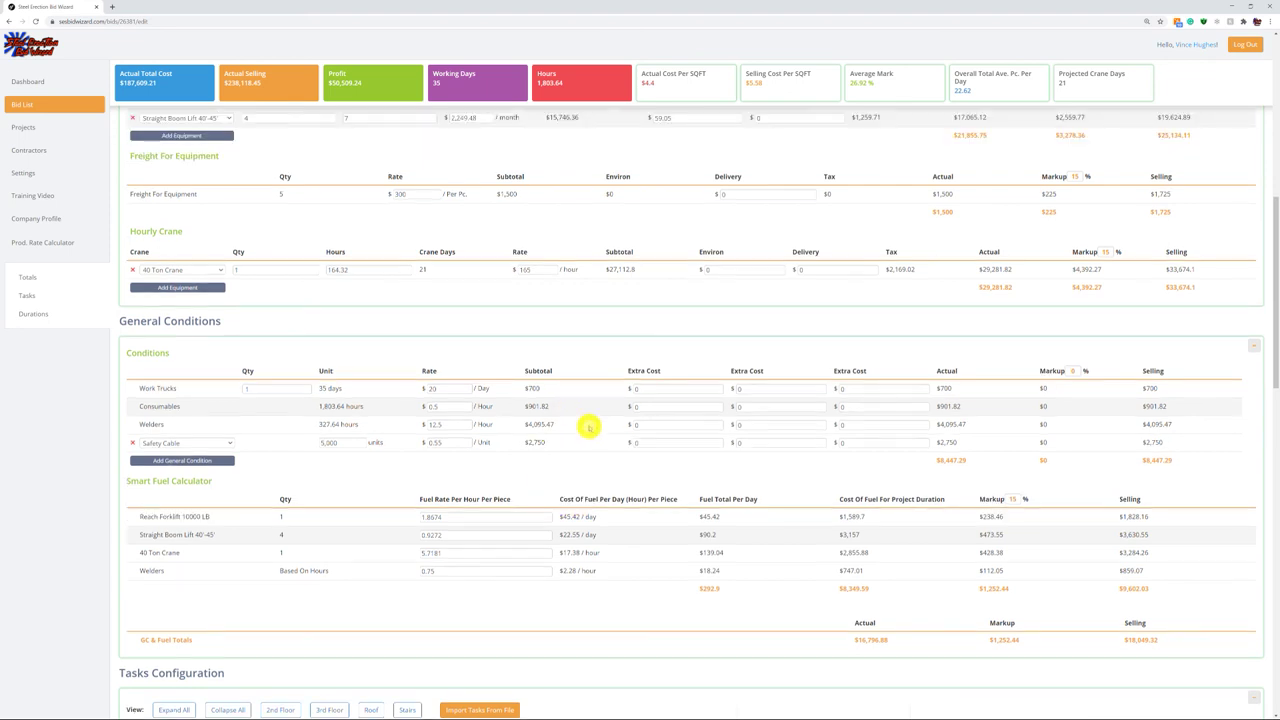
scroll(531, 422, "up", 4)
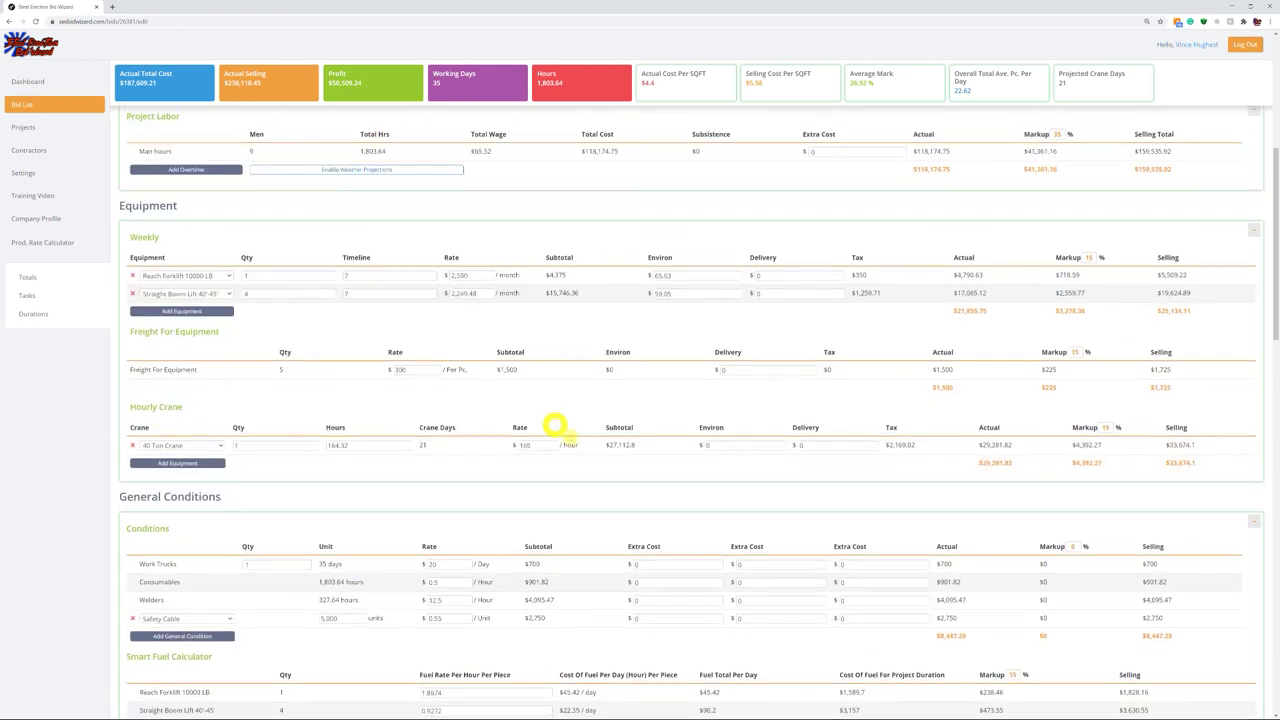
scroll(560, 430, "up", 9)
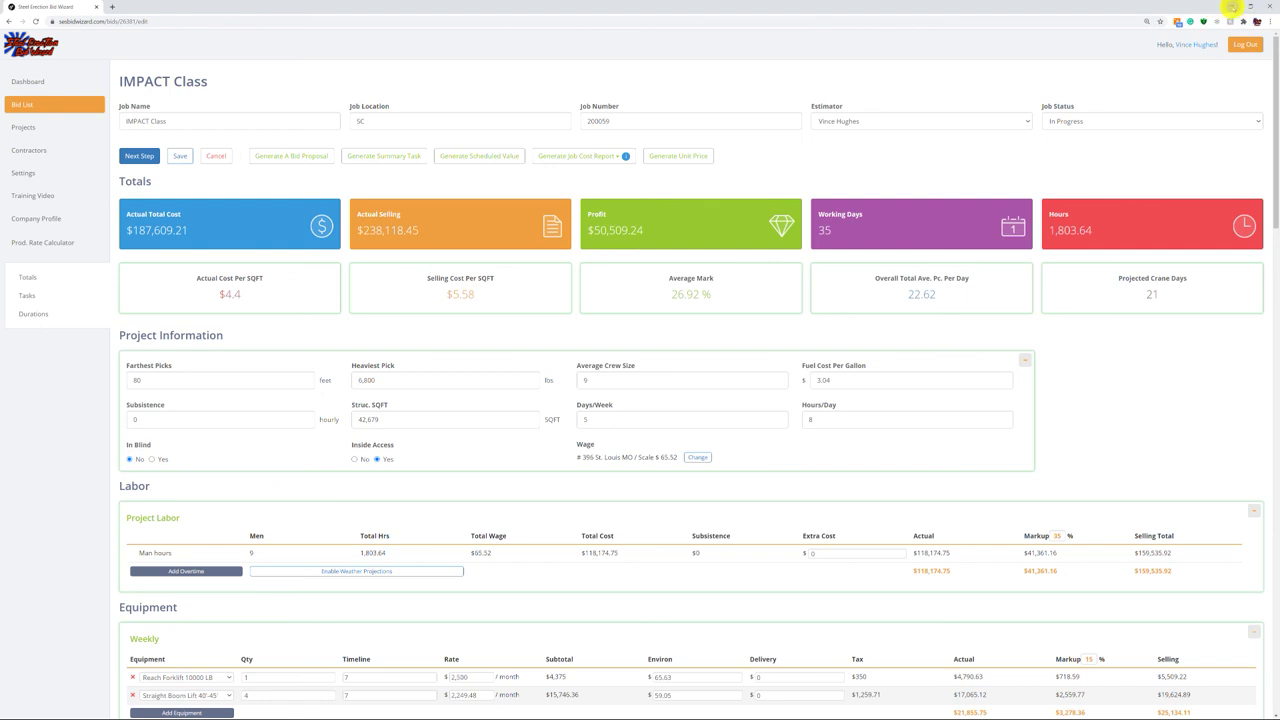
left_click(1233, 7)
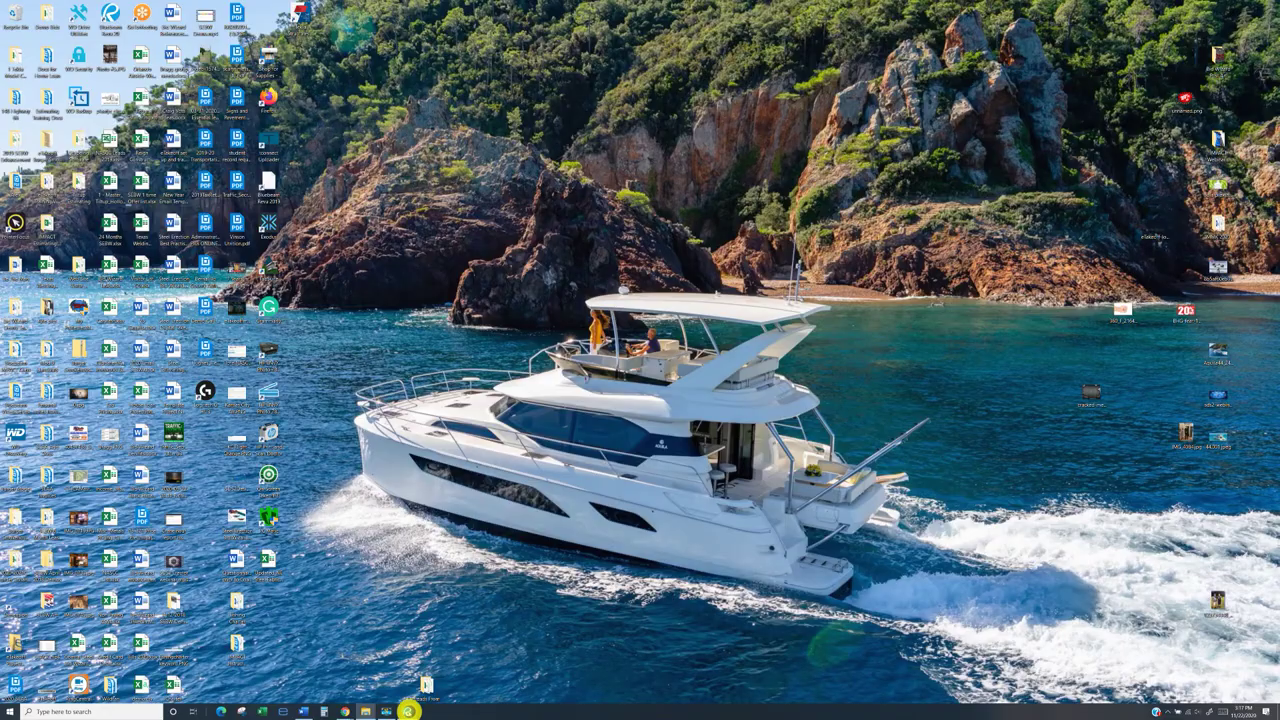
left_click(408, 711)
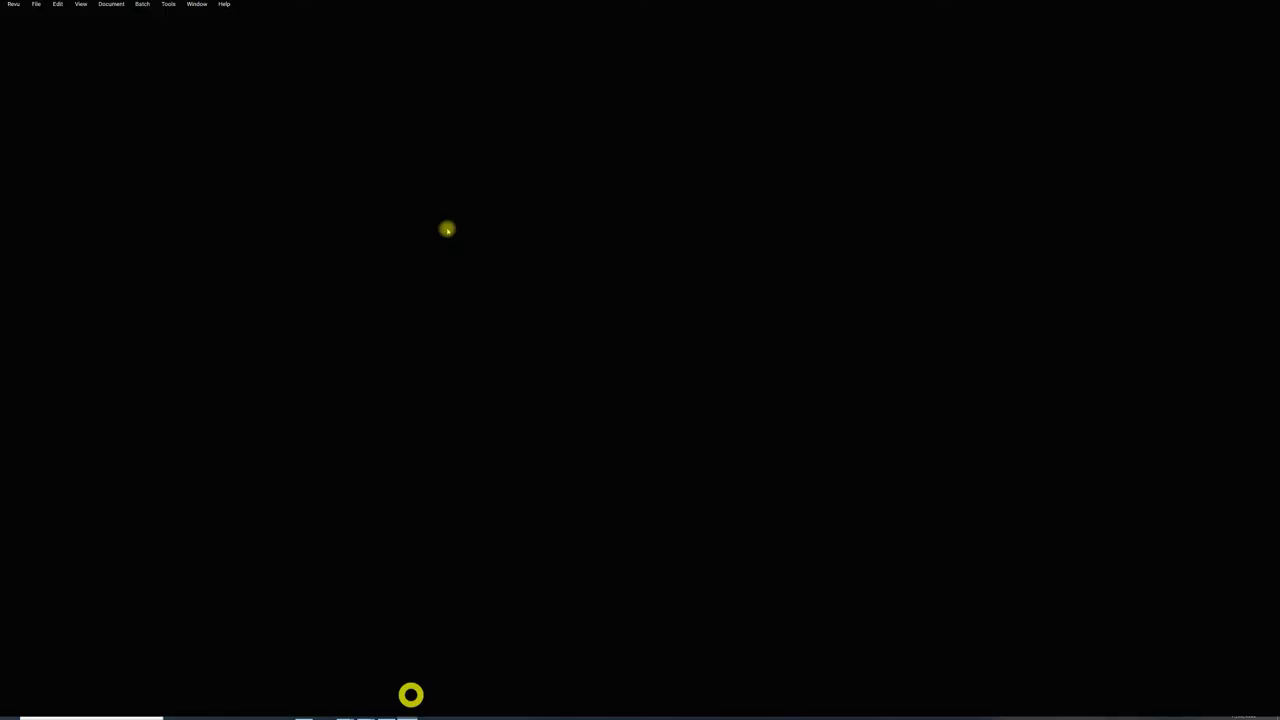